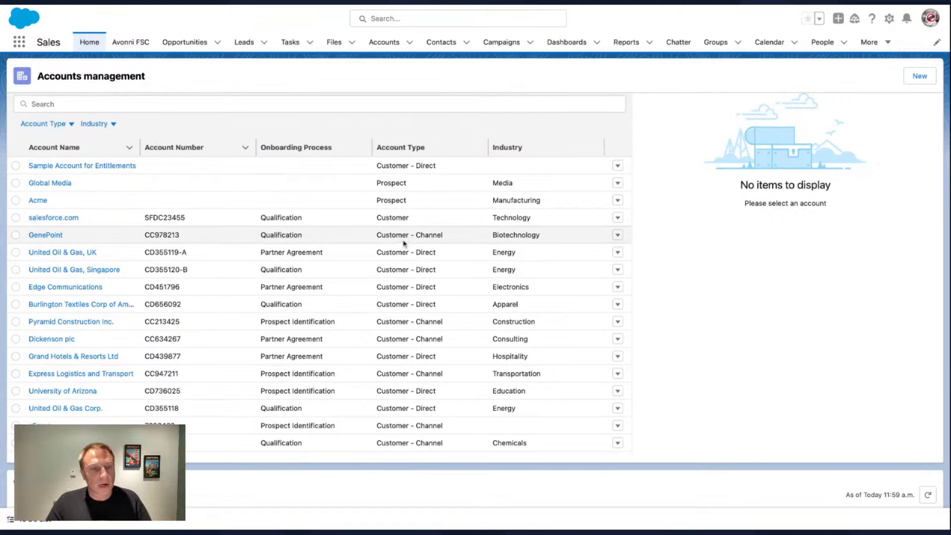
# - View the salesforce.com account's details and location map, and the location map of United Oil & Gas, UK
pyautogui.click(15, 218)
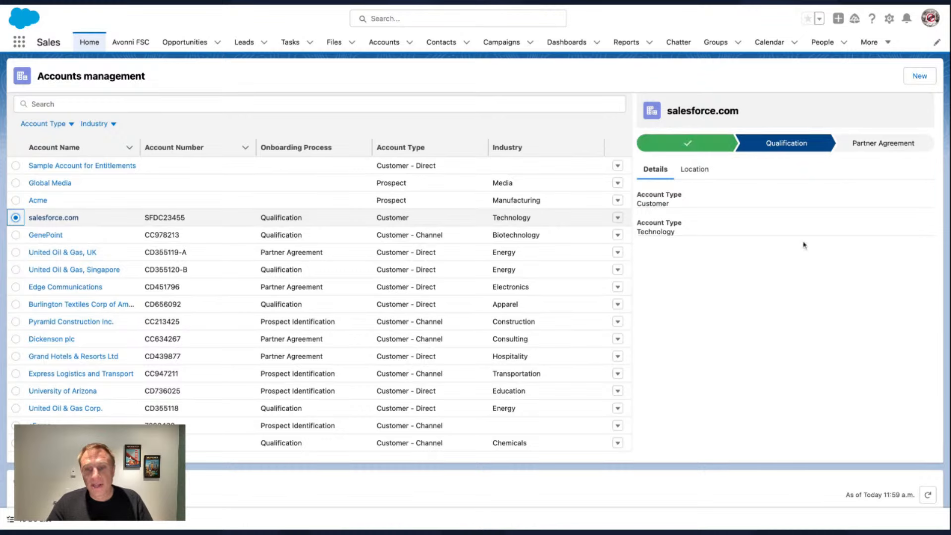
pyautogui.click(698, 170)
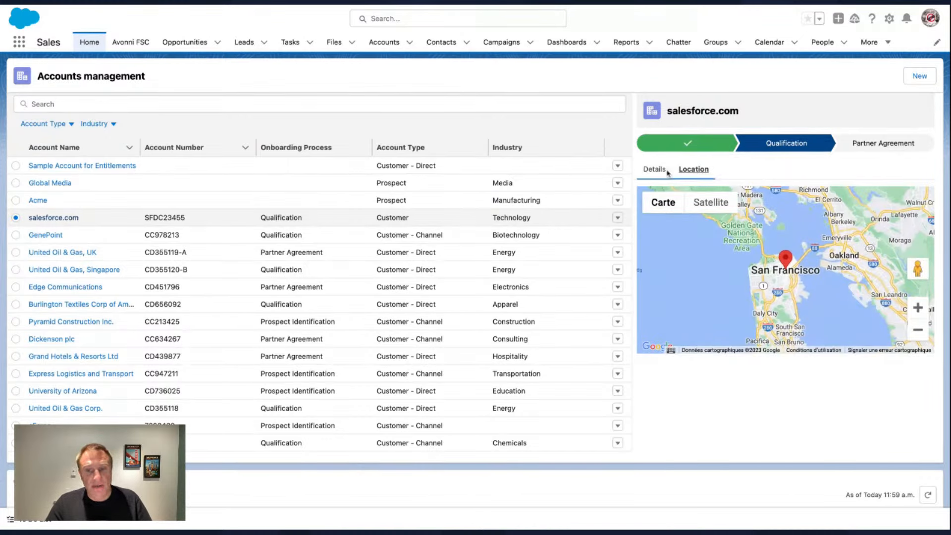
pyautogui.click(666, 171)
pyautogui.click(692, 174)
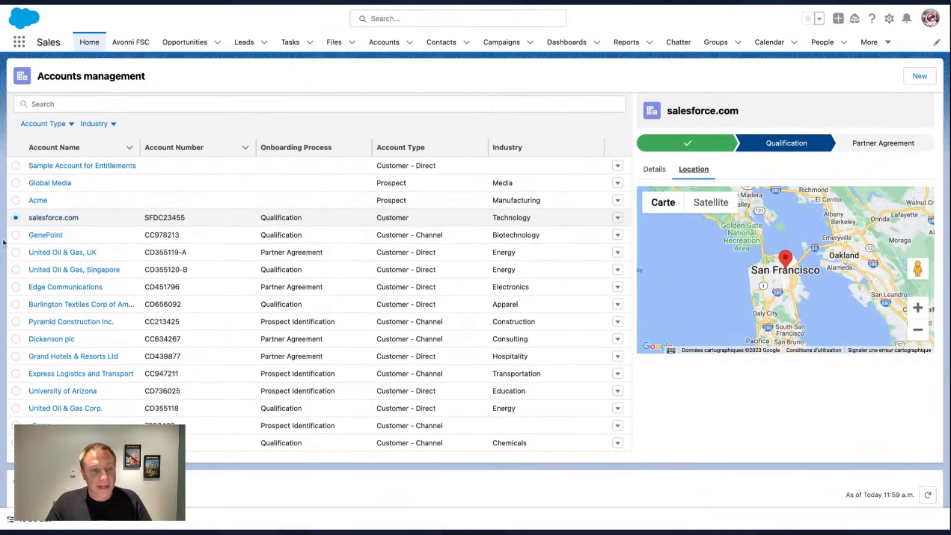
pyautogui.click(17, 254)
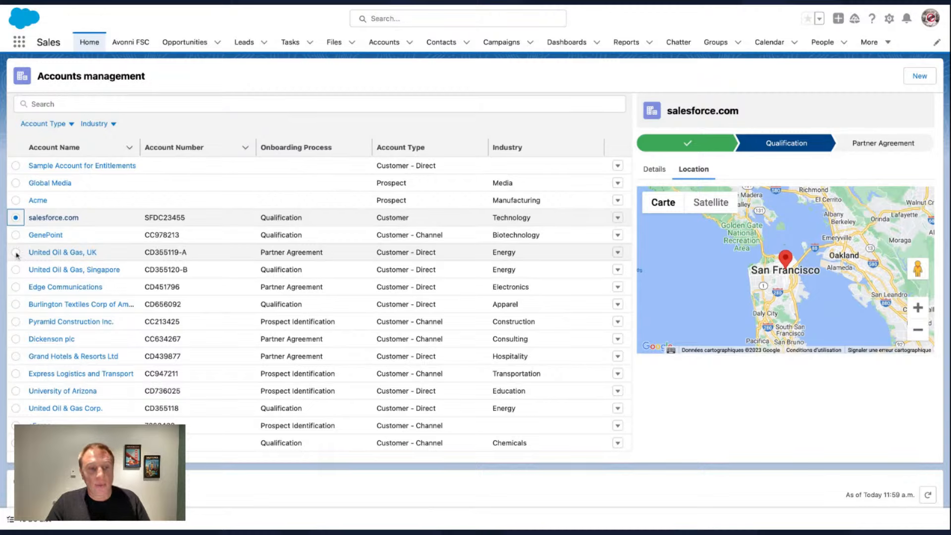
pyautogui.click(15, 254)
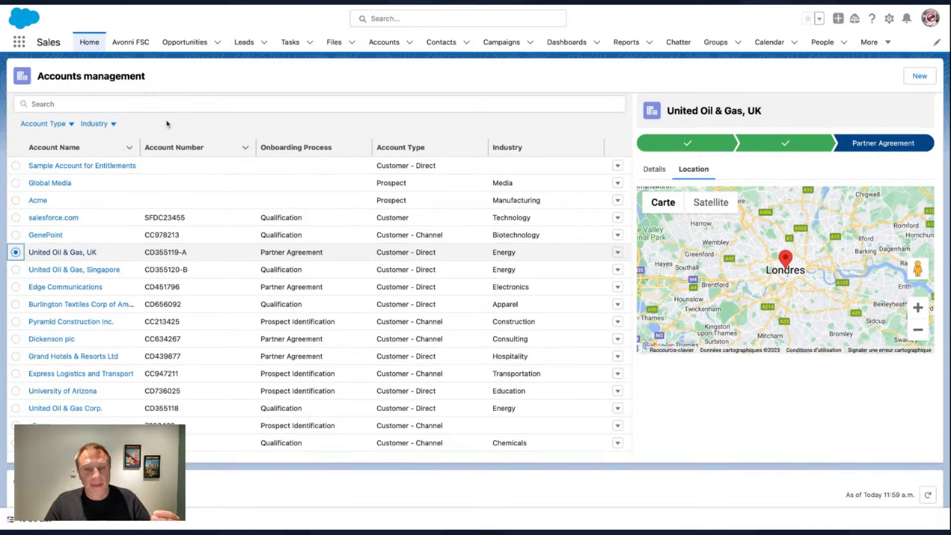
# - Filter the accounts list by the account types Customer - Channel and Customer - Direct
pyautogui.click(44, 125)
pyautogui.scroll(-3, 55, 212)
pyautogui.scroll(-3, 55, 211)
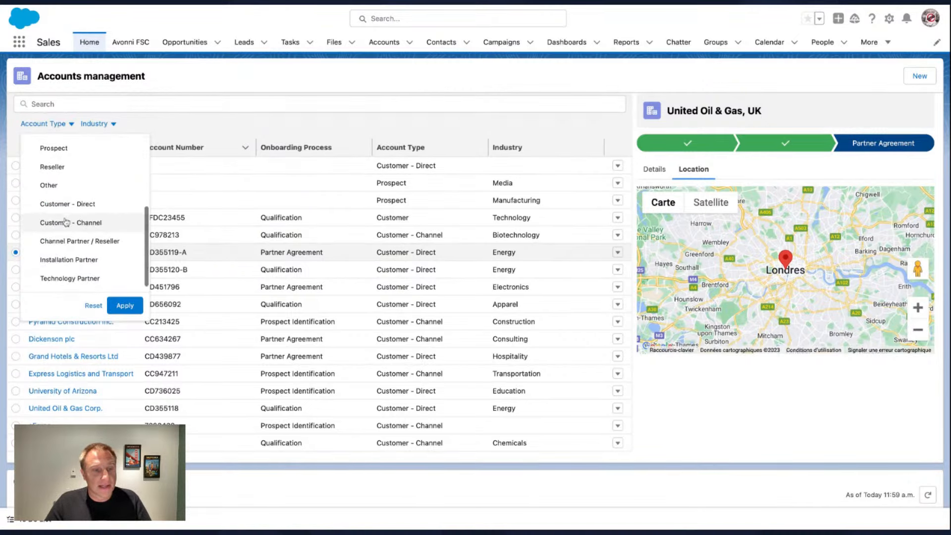
pyautogui.click(68, 222)
pyautogui.click(71, 205)
pyautogui.click(115, 303)
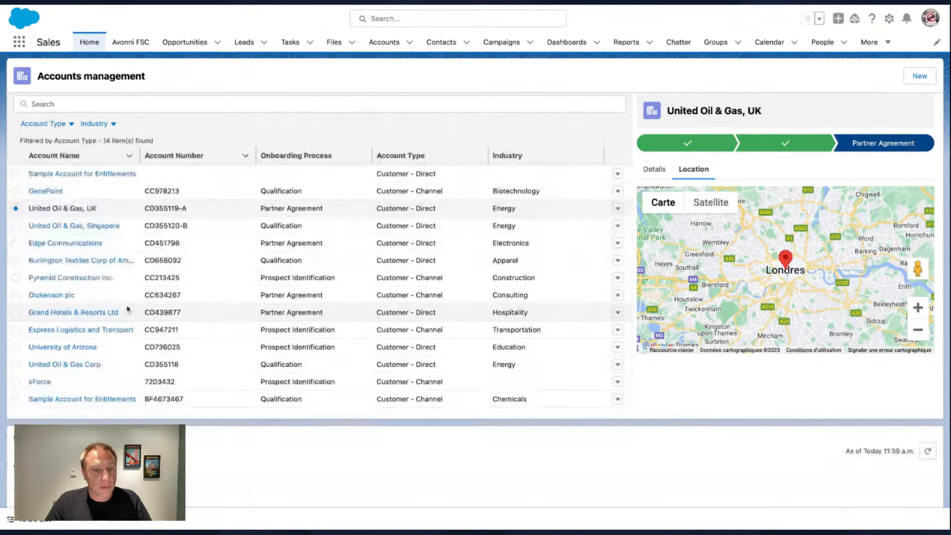
# - Reset the Account Type filter and apply it to restore the full accounts list
pyautogui.click(47, 123)
pyautogui.click(93, 305)
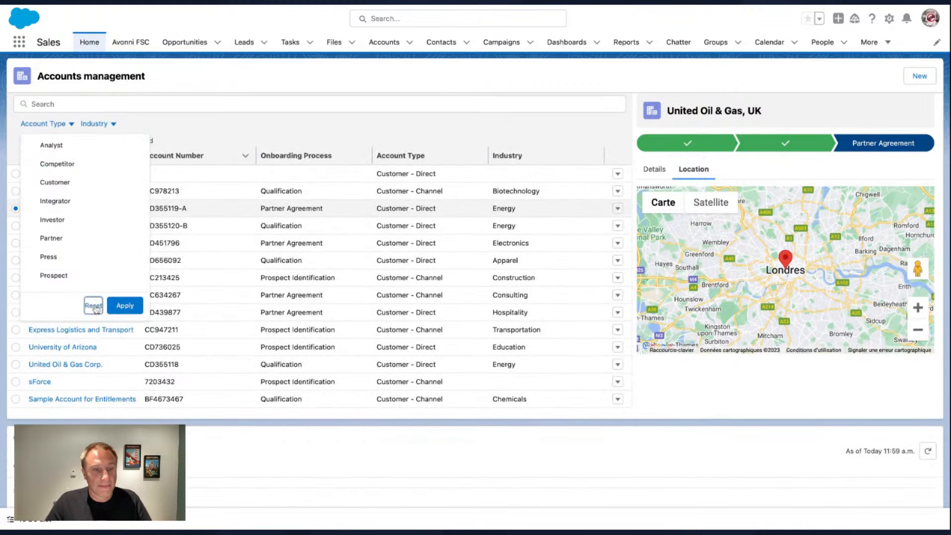
pyautogui.click(125, 305)
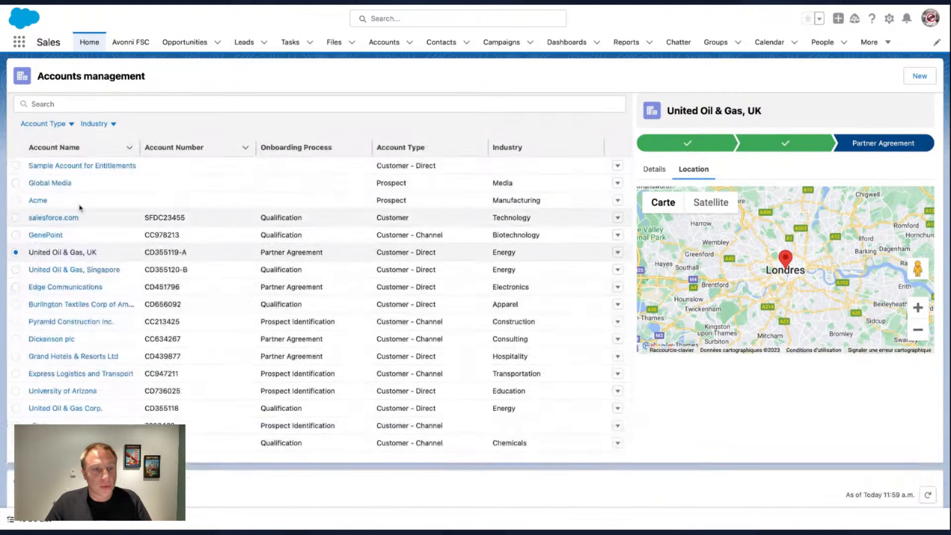
# - Search the accounts list for "edge" and clear the search
pyautogui.click(73, 104)
pyautogui.write('edge')
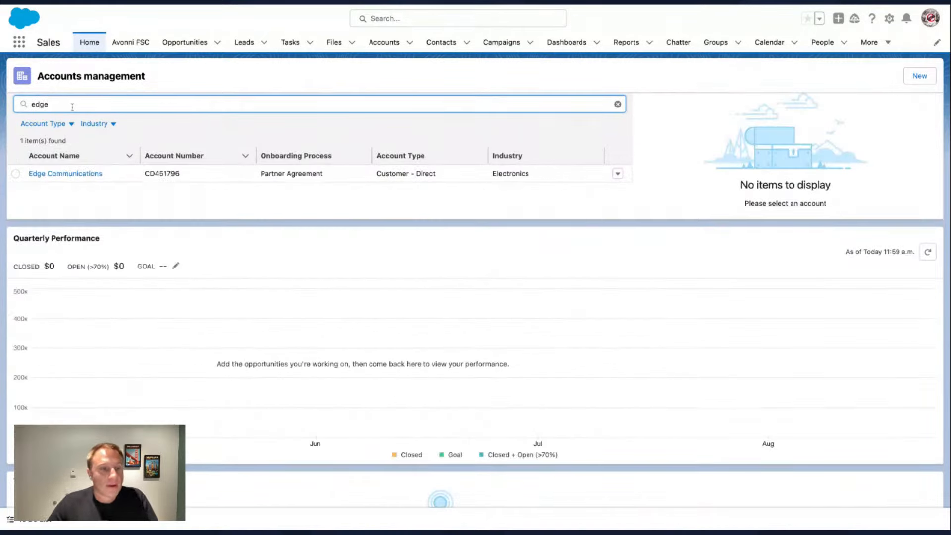
pyautogui.click(617, 104)
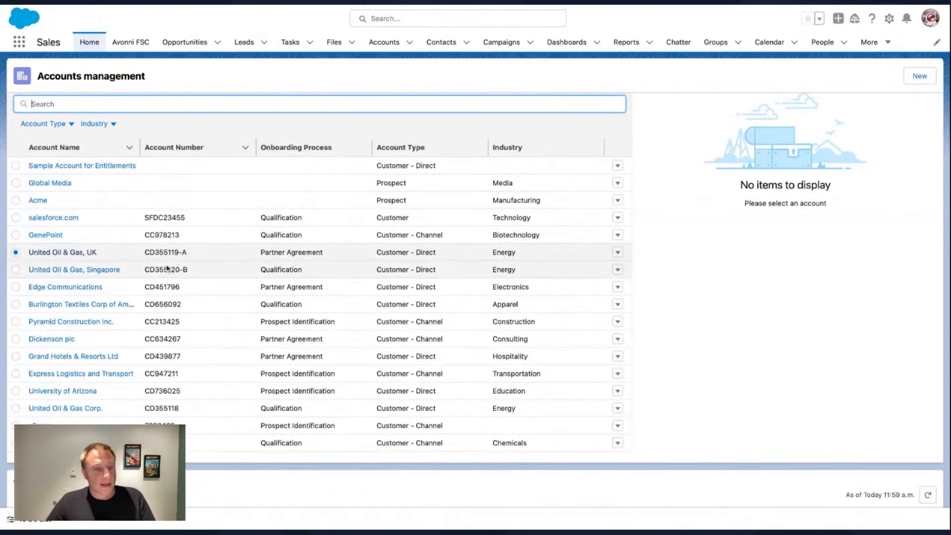
# - Open the salesforce.com account's edit form from its row actions and close it without saving
pyautogui.click(617, 218)
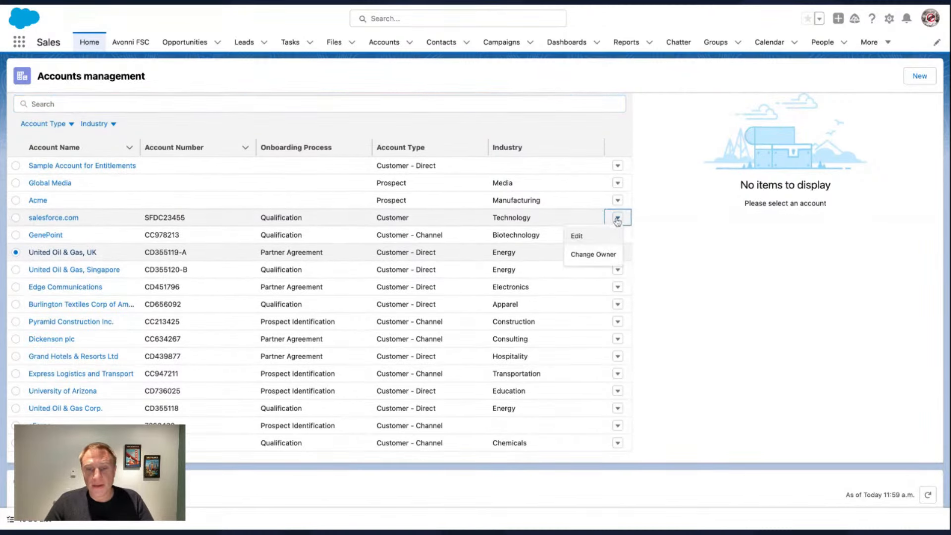
pyautogui.click(597, 240)
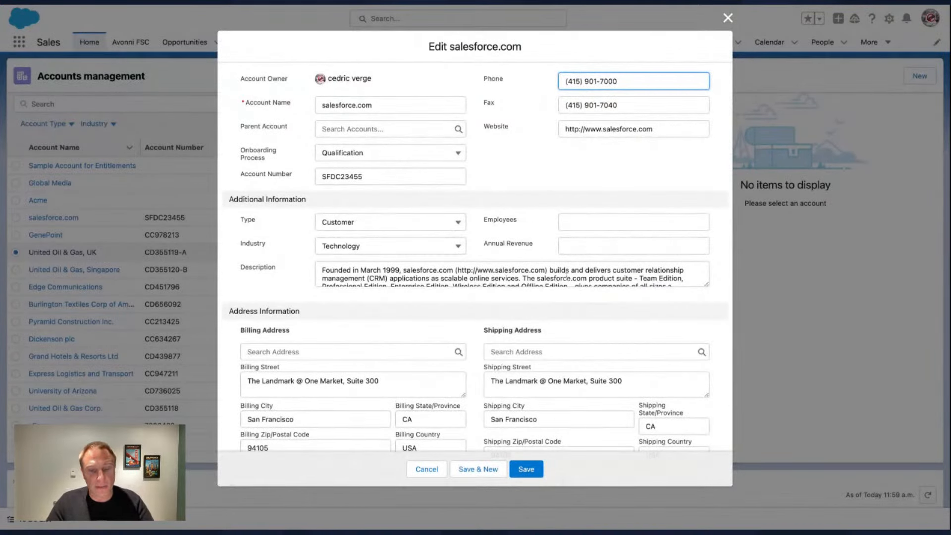
pyautogui.click(426, 469)
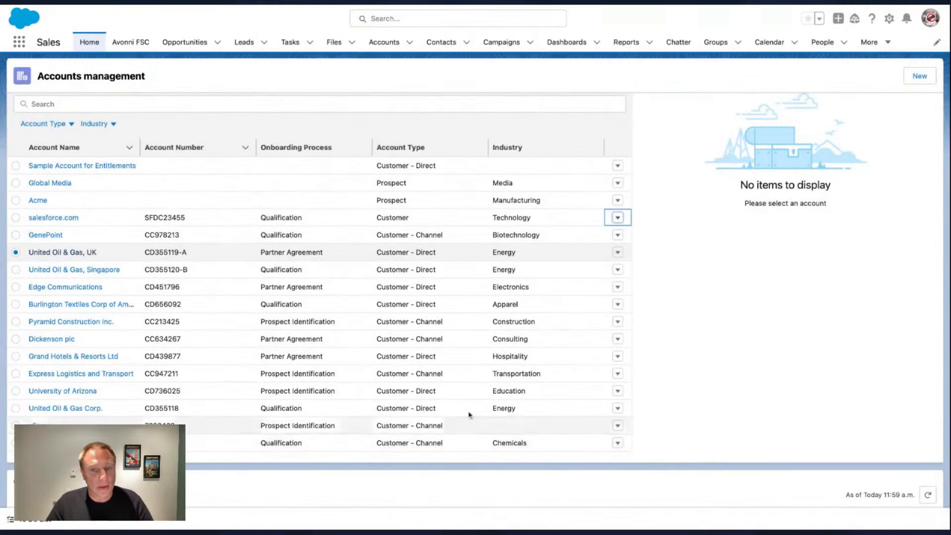
# - Change the salesforce.com account's owner to the Chief Technology Officer and finish the owner change
pyautogui.click(618, 218)
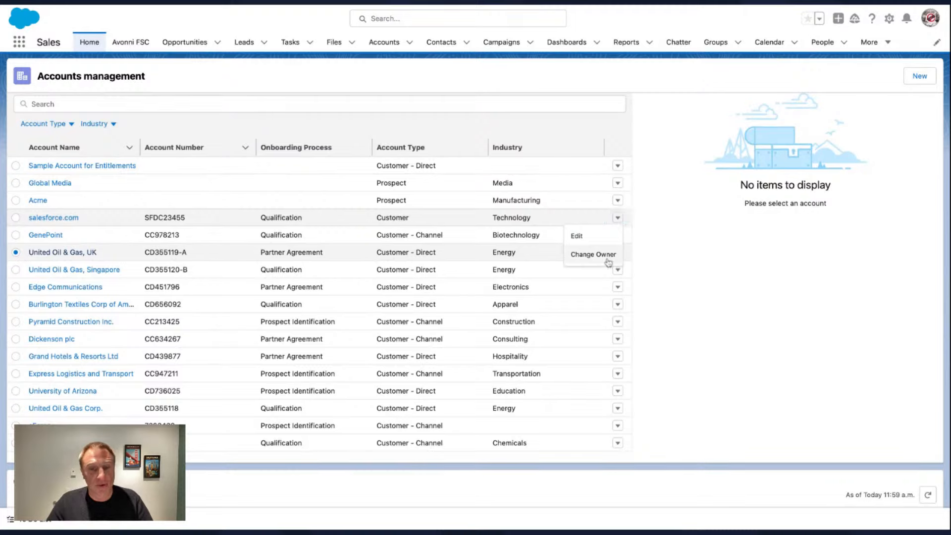
pyautogui.click(607, 263)
pyautogui.click(431, 270)
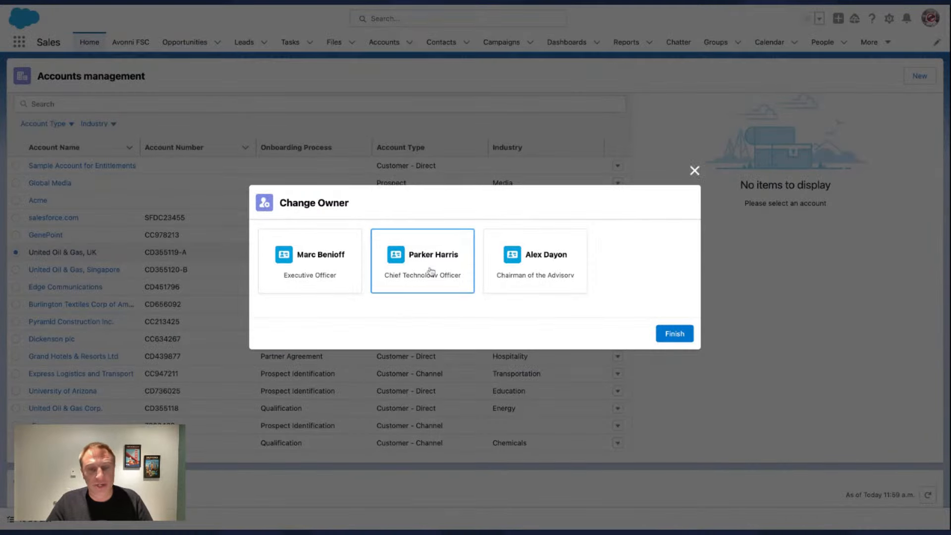
pyautogui.click(674, 333)
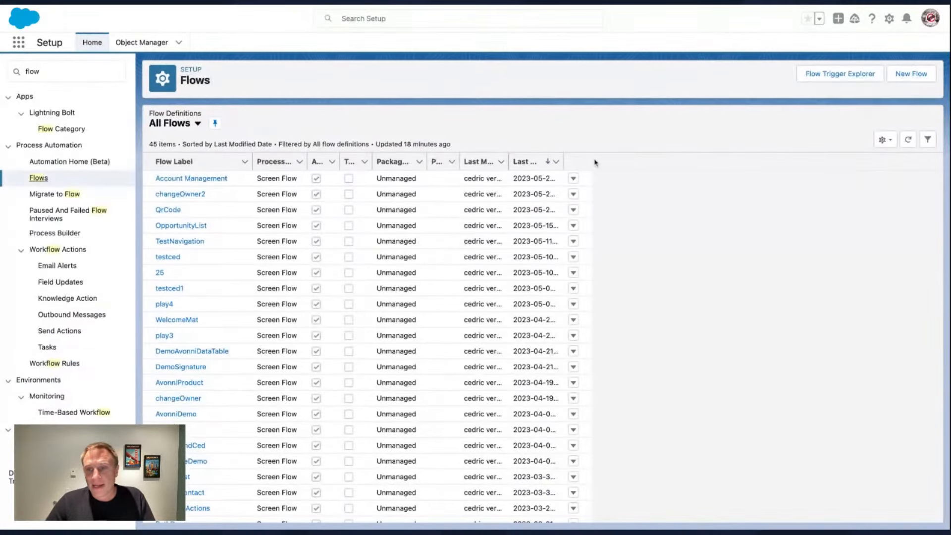
# - Create a new Screen Flow and add a Get Records element after the Start element
pyautogui.click(909, 79)
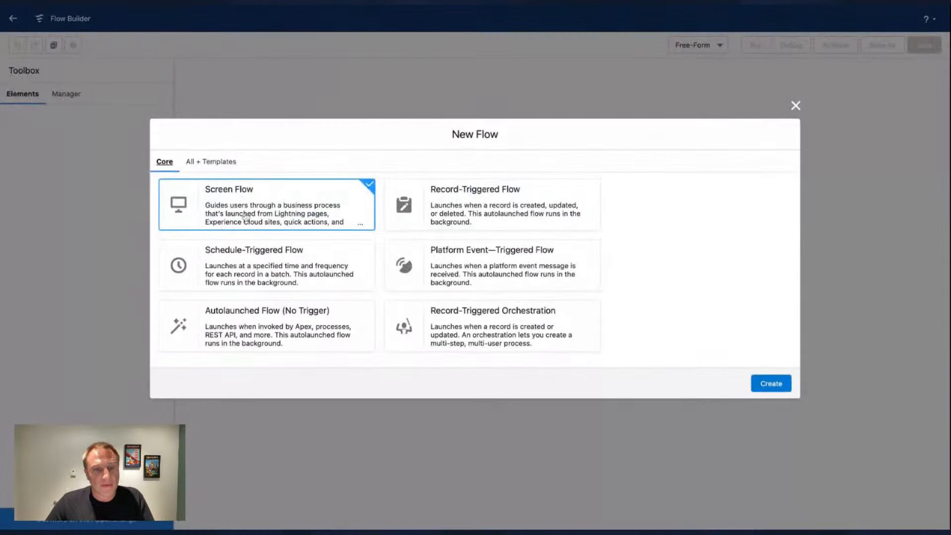
pyautogui.click(768, 384)
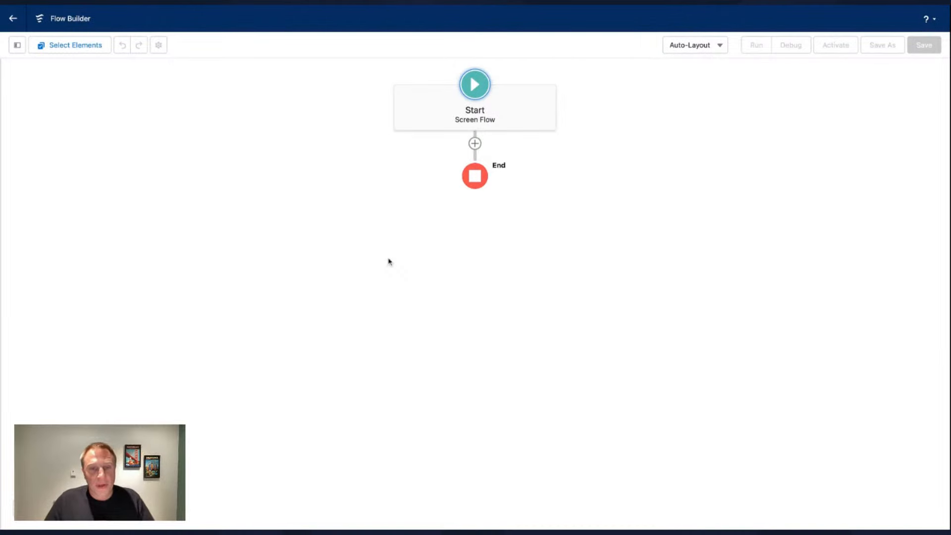
pyautogui.click(475, 143)
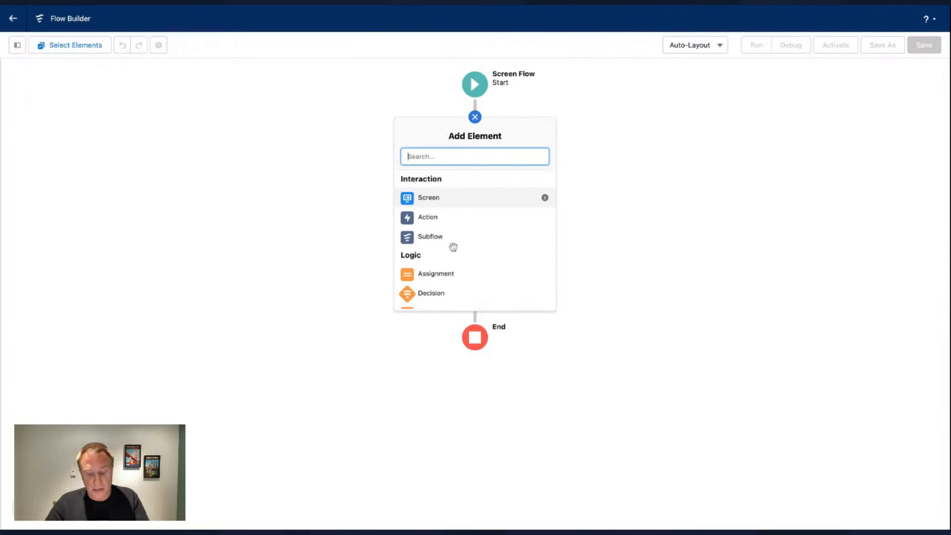
pyautogui.write('get')
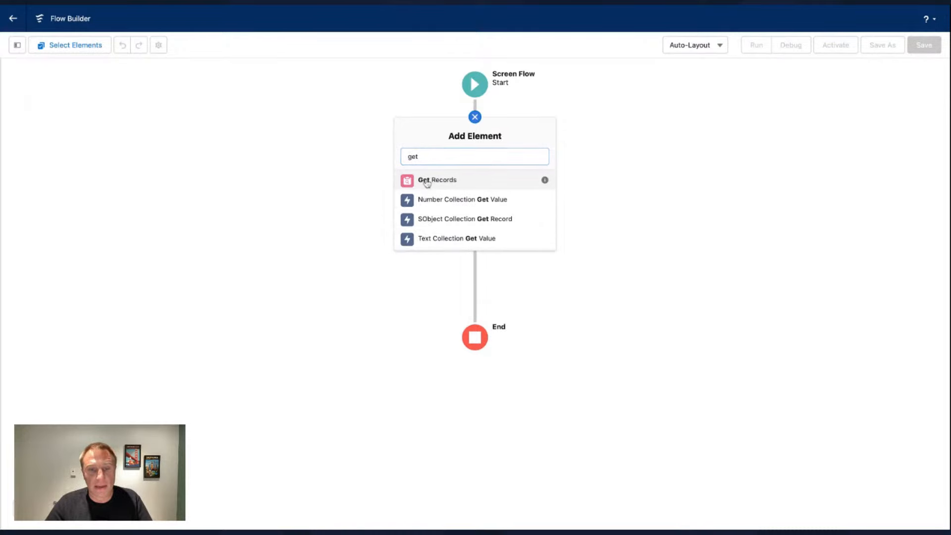
pyautogui.click(427, 182)
# - Label the Get Records element "Get Accounts" and set its object to Account
pyautogui.write('Get Accounts')
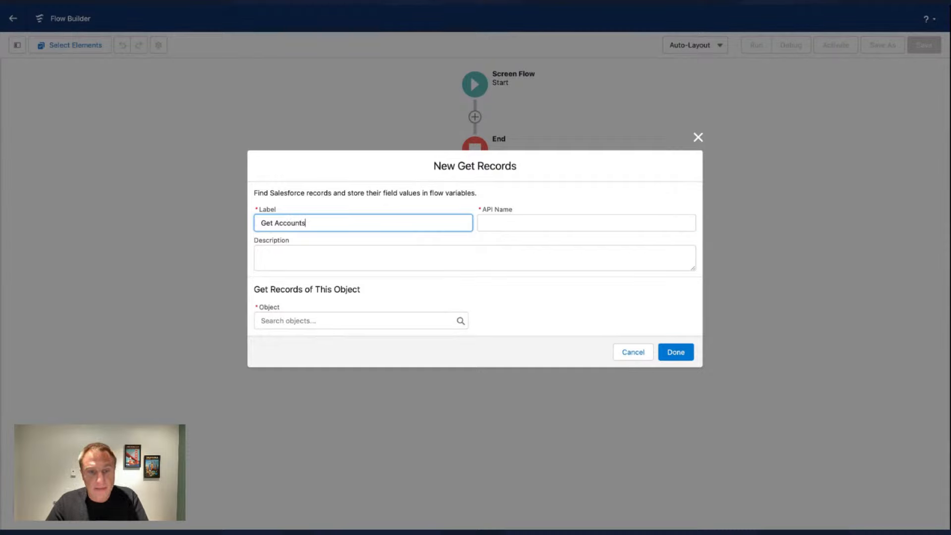
pyautogui.press('Tab')
pyautogui.click(361, 318)
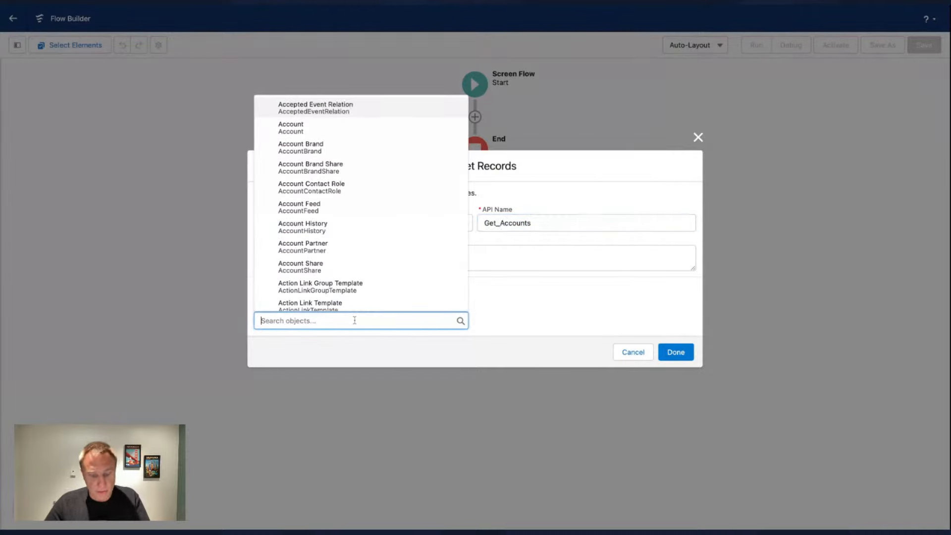
pyautogui.write('acc')
pyautogui.click(316, 130)
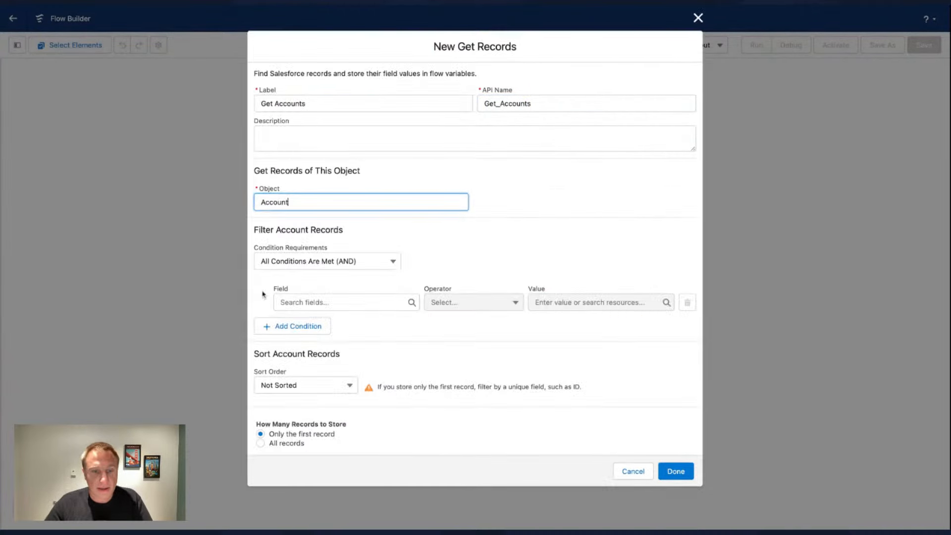
# - Set Get Accounts to retrieve all Account records without conditions, store all records, and finish the element
pyautogui.click(289, 261)
pyautogui.click(292, 281)
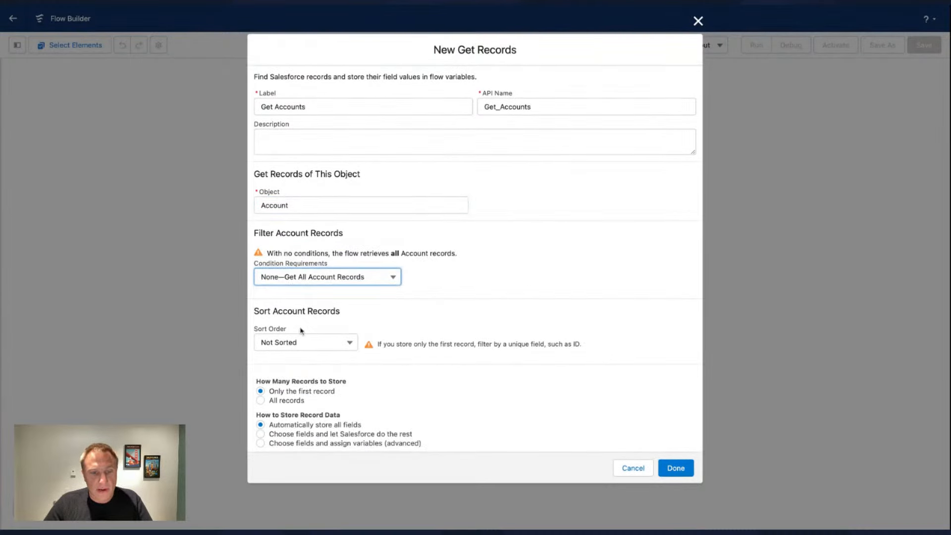
pyautogui.click(287, 400)
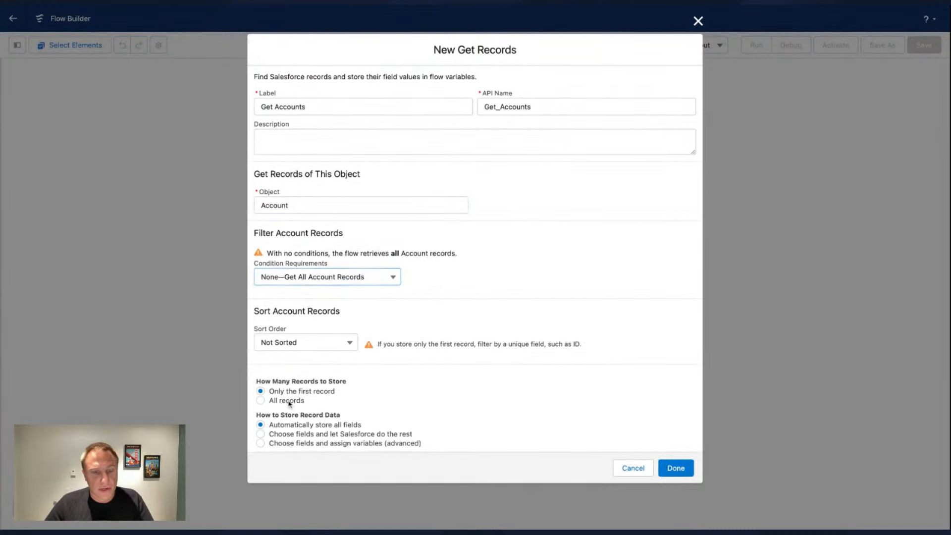
pyautogui.click(675, 468)
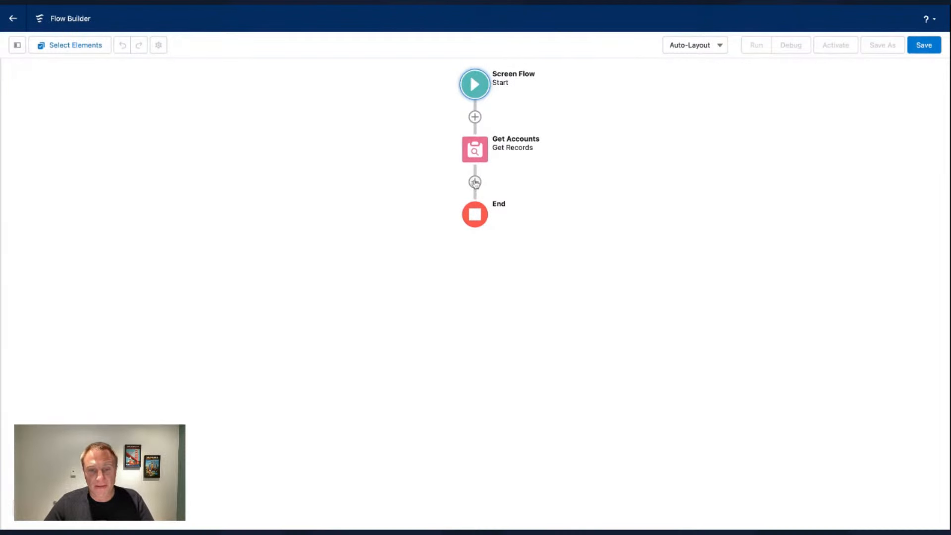
# - Add a Screen element after Get Accounts and label it "screen1"
pyautogui.click(475, 182)
pyautogui.click(441, 264)
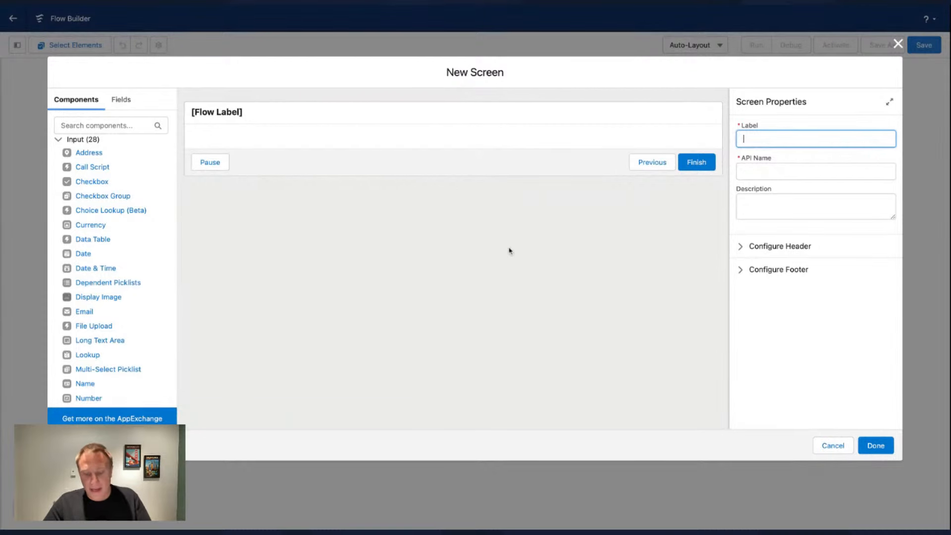
pyautogui.write('screen')
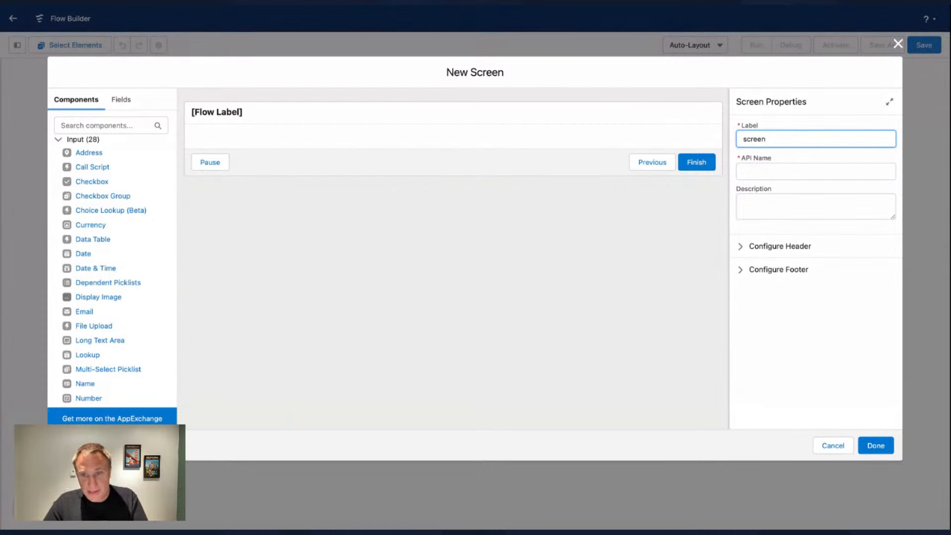
pyautogui.write('1')
pyautogui.press('Tab')
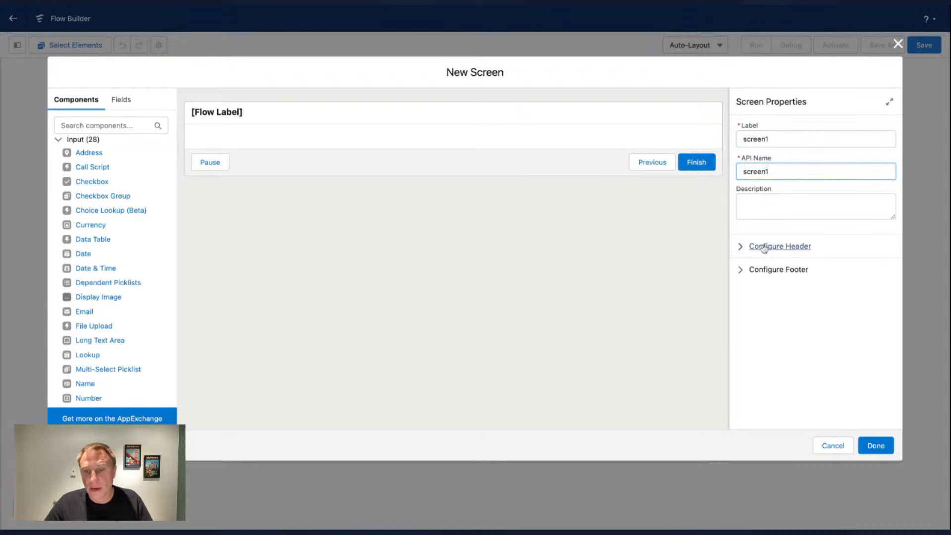
# - Hide both the header and the footer of screen1
pyautogui.click(764, 248)
pyautogui.click(753, 263)
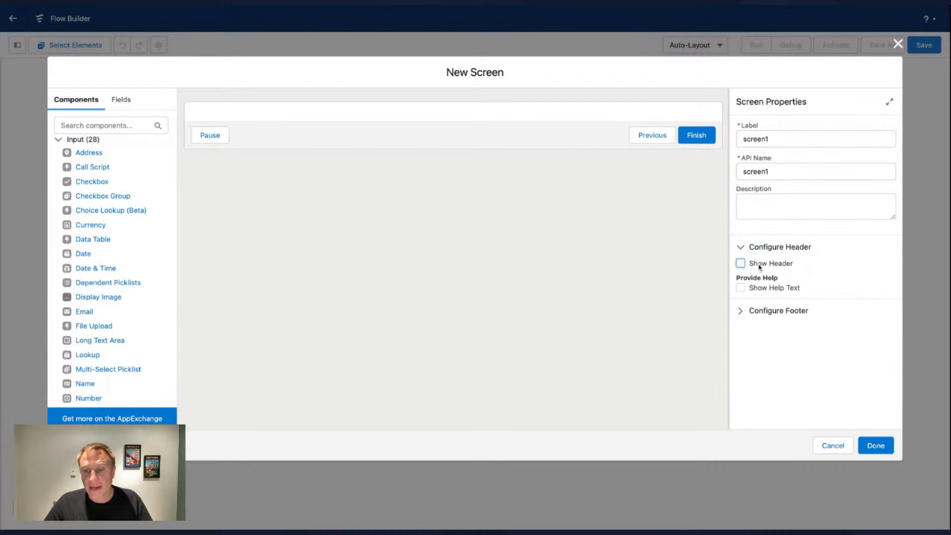
pyautogui.click(765, 309)
pyautogui.click(758, 331)
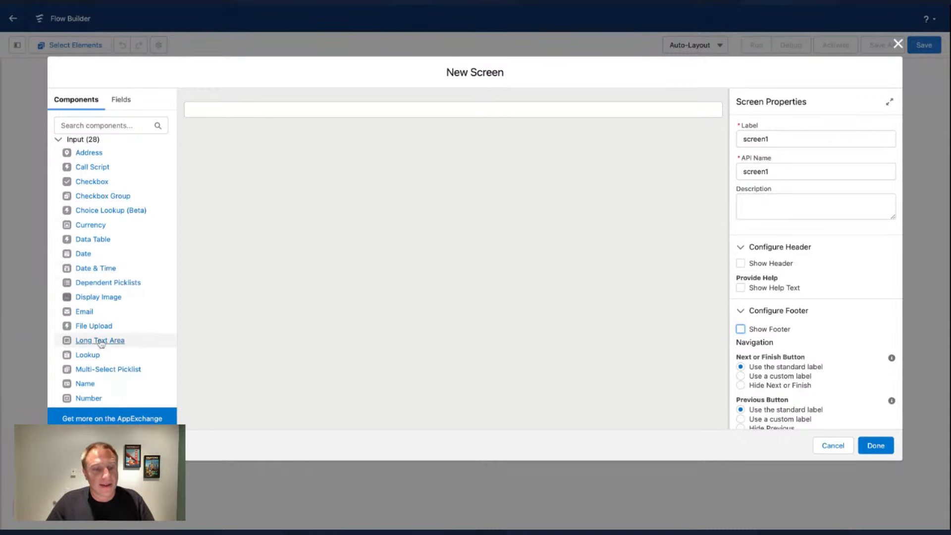
# - Add an Avonni Header component to screen1 and set its API name to "mainHeader"
pyautogui.scroll(-5, 99, 336)
pyautogui.scroll(-3, 99, 341)
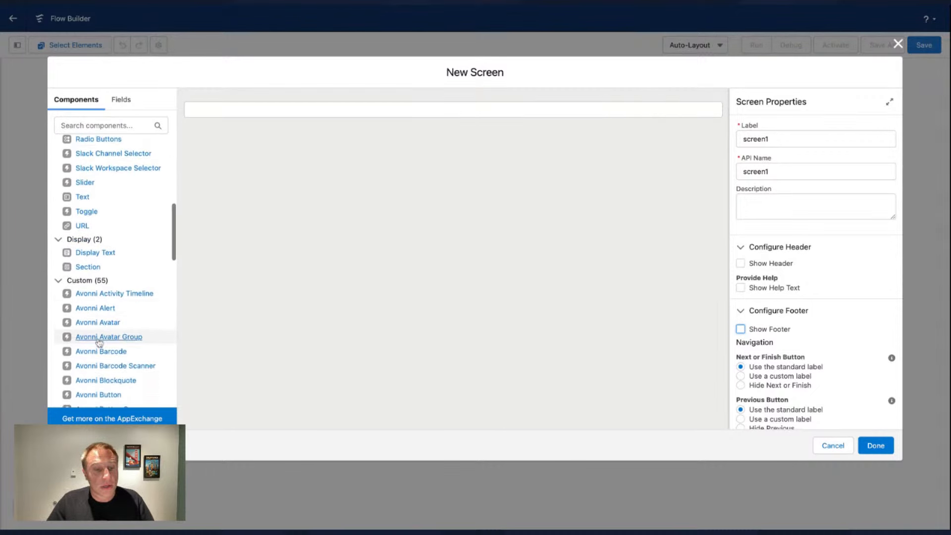
pyautogui.scroll(-2, 94, 312)
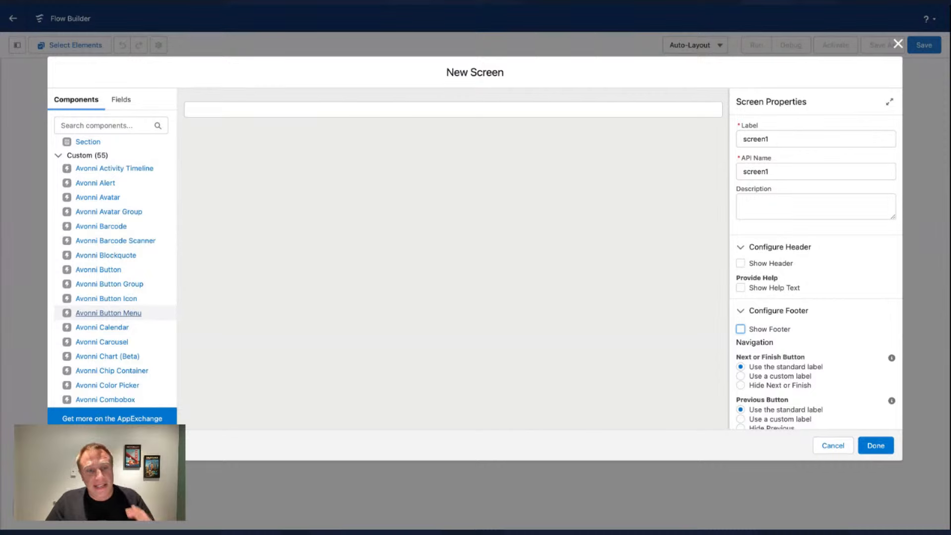
pyautogui.scroll(-5, 115, 327)
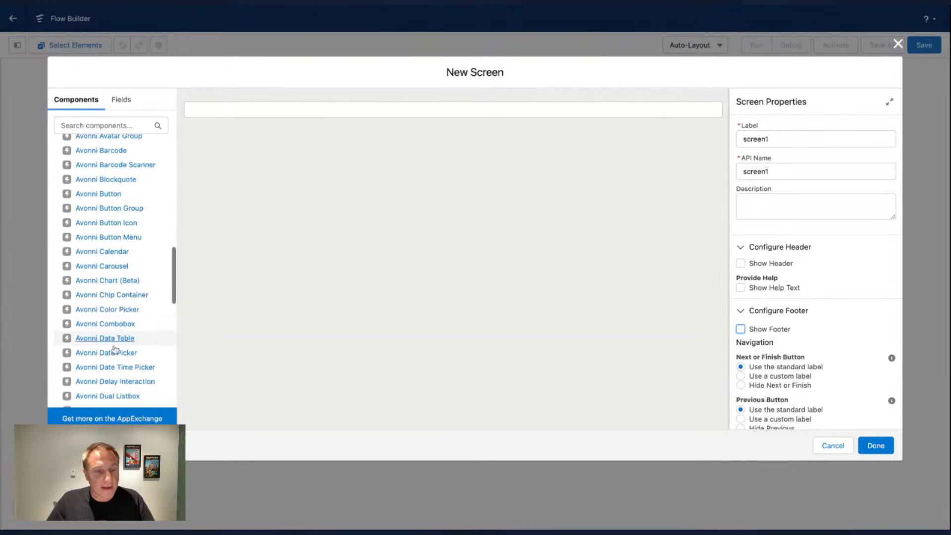
pyautogui.scroll(-1, 115, 342)
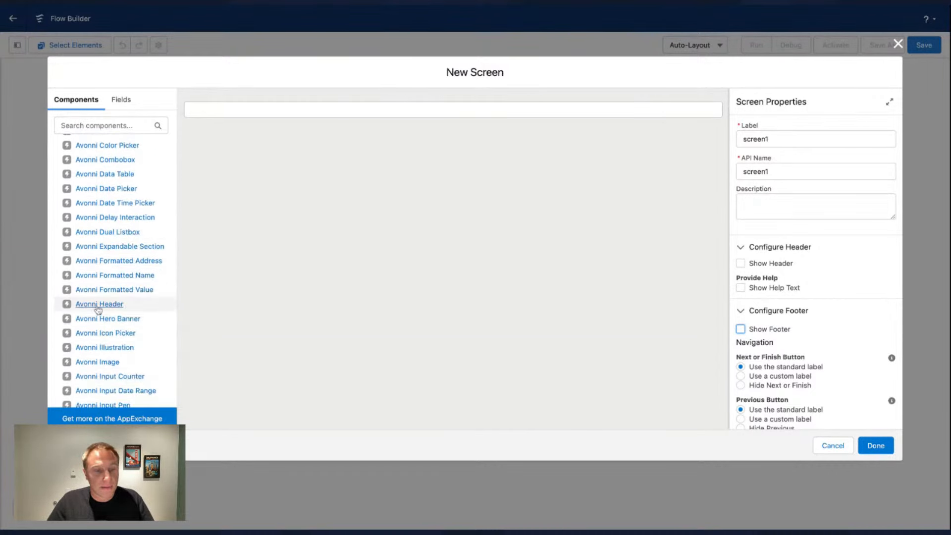
pyautogui.click(100, 309)
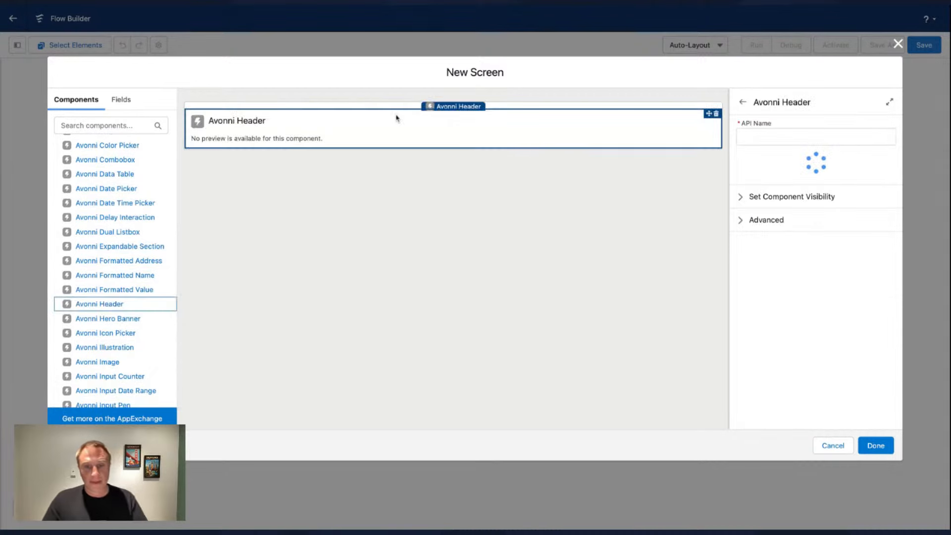
pyautogui.click(753, 140)
pyautogui.write('ma')
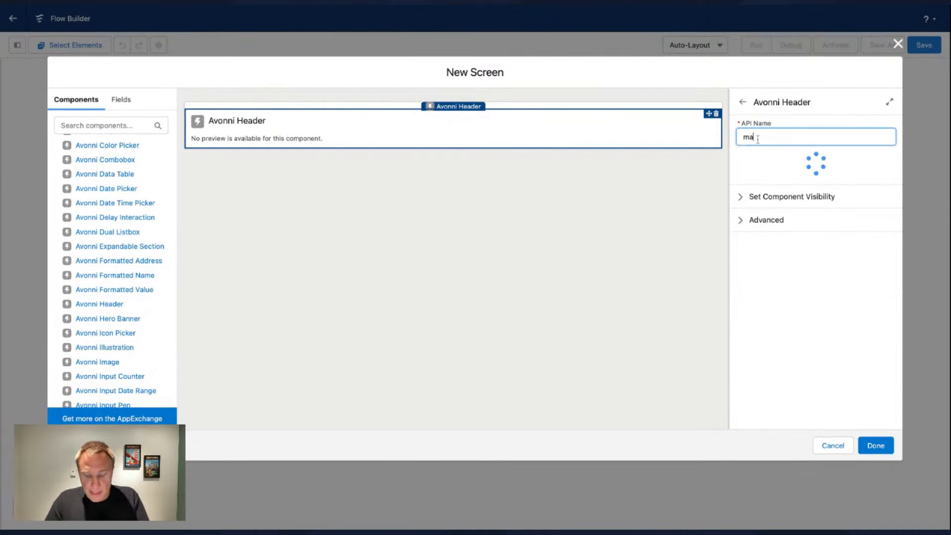
pyautogui.write('inHeader')
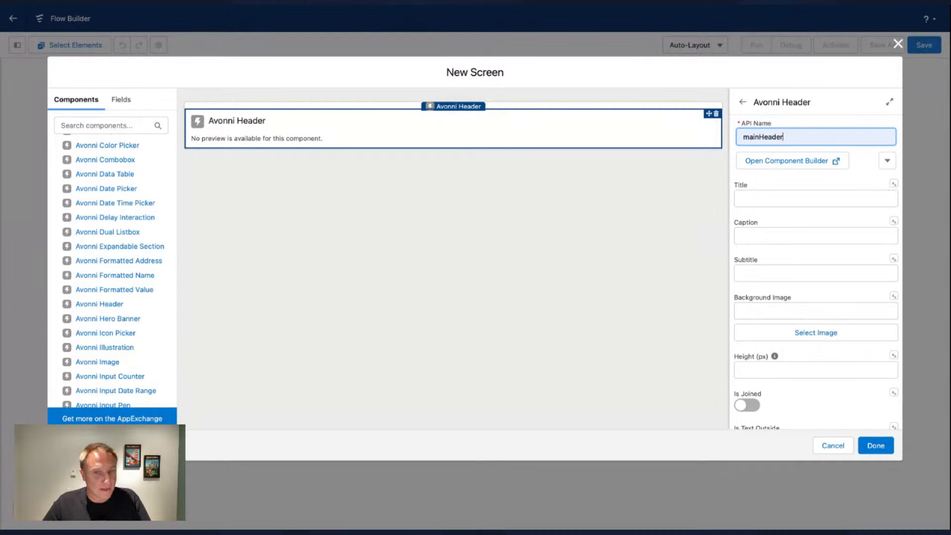
# - Open the header in the Component Builder and set its title to "Account Management"
pyautogui.click(805, 167)
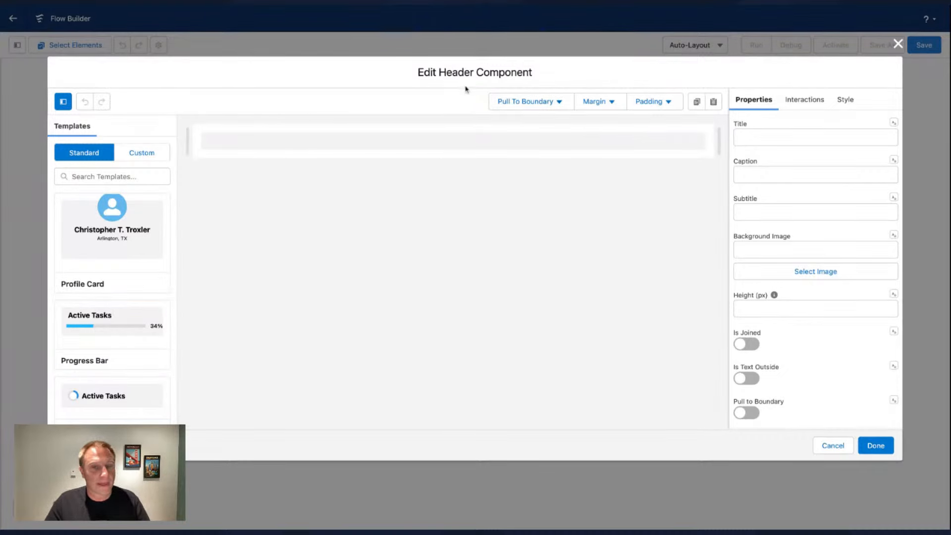
pyautogui.scroll(-4, 141, 299)
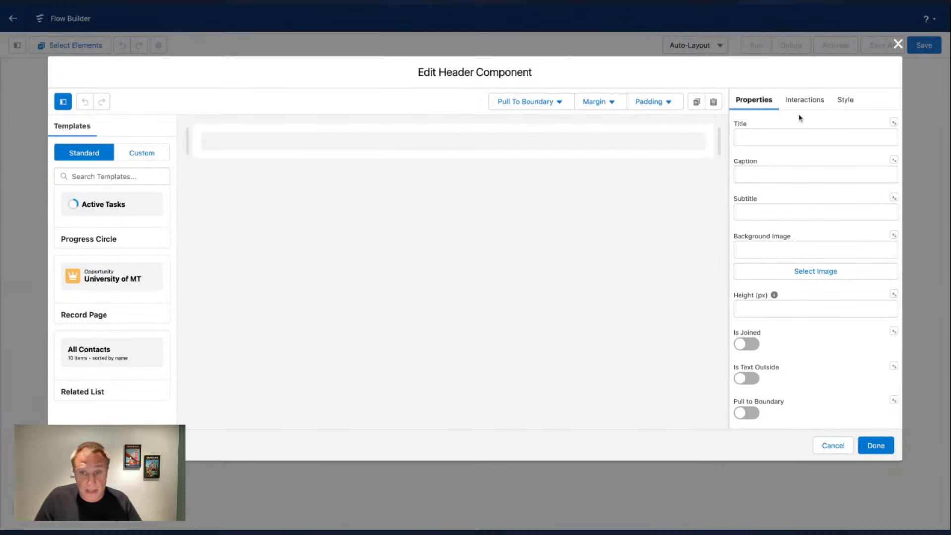
pyautogui.click(773, 134)
pyautogui.write('Account')
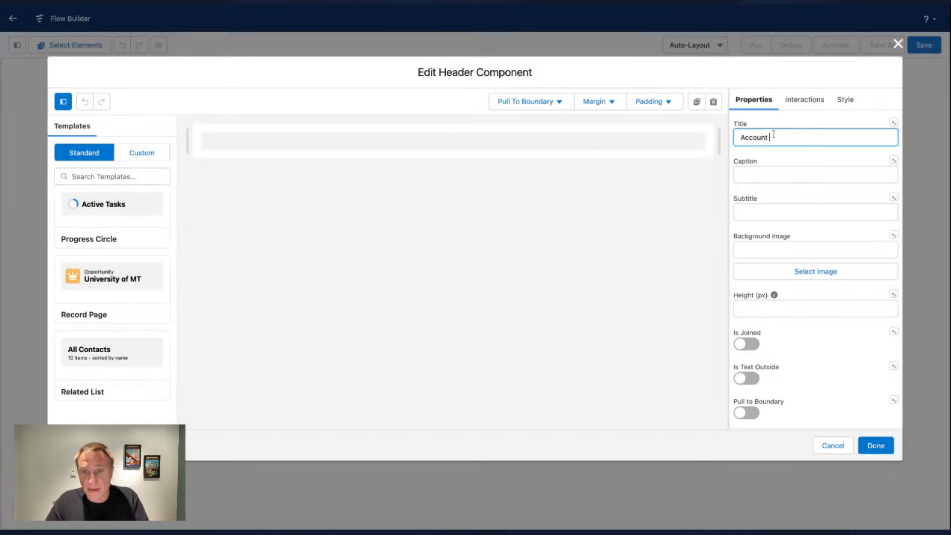
pyautogui.write(' Management')
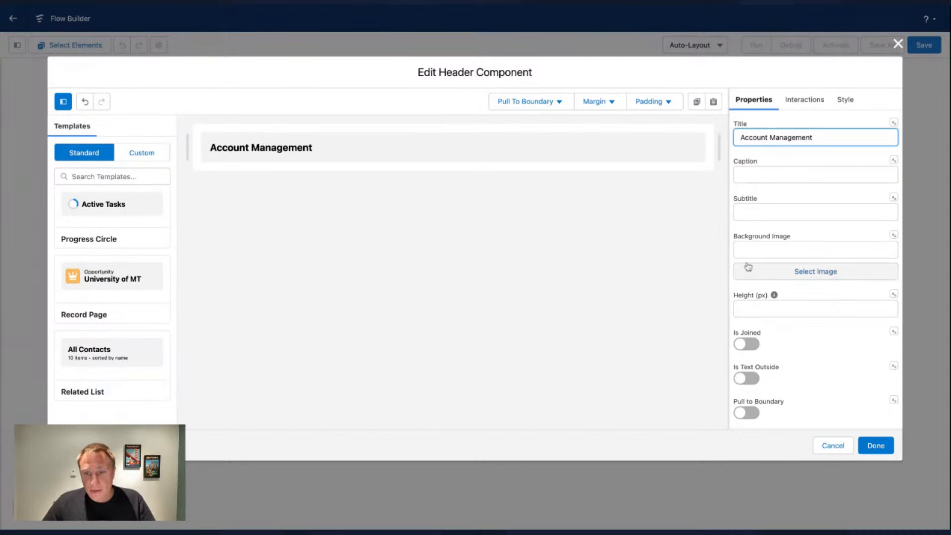
# - Enable the Is Joined and Pull to Boundary options for the header
pyautogui.scroll(-2, 753, 276)
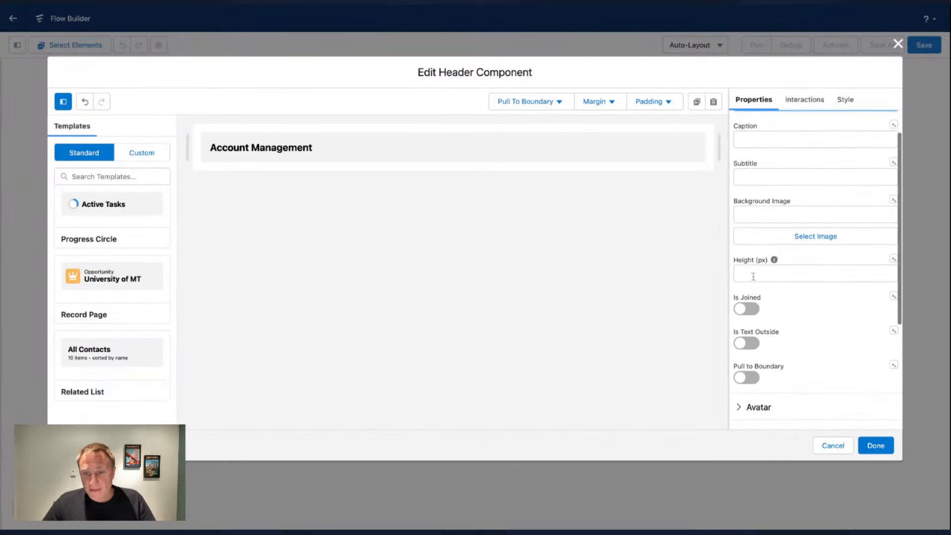
pyautogui.click(748, 309)
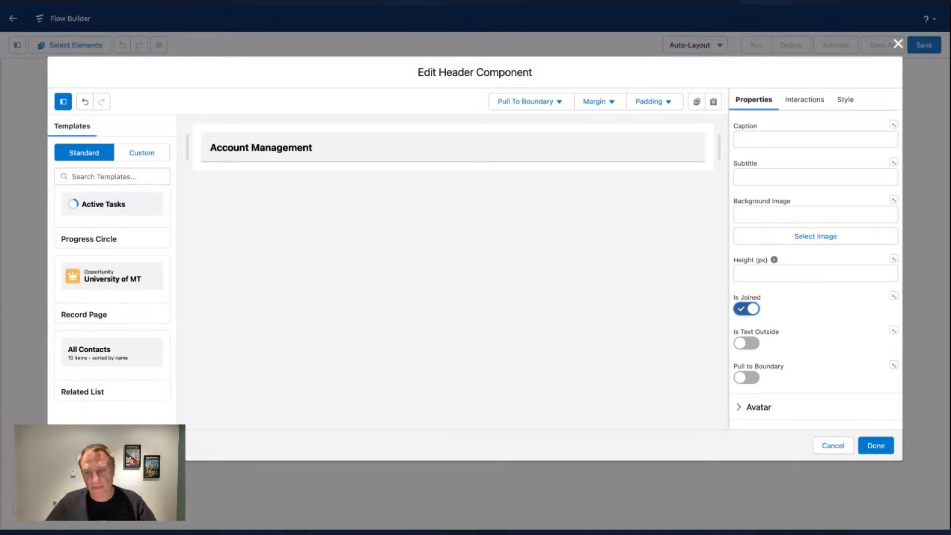
pyautogui.click(746, 377)
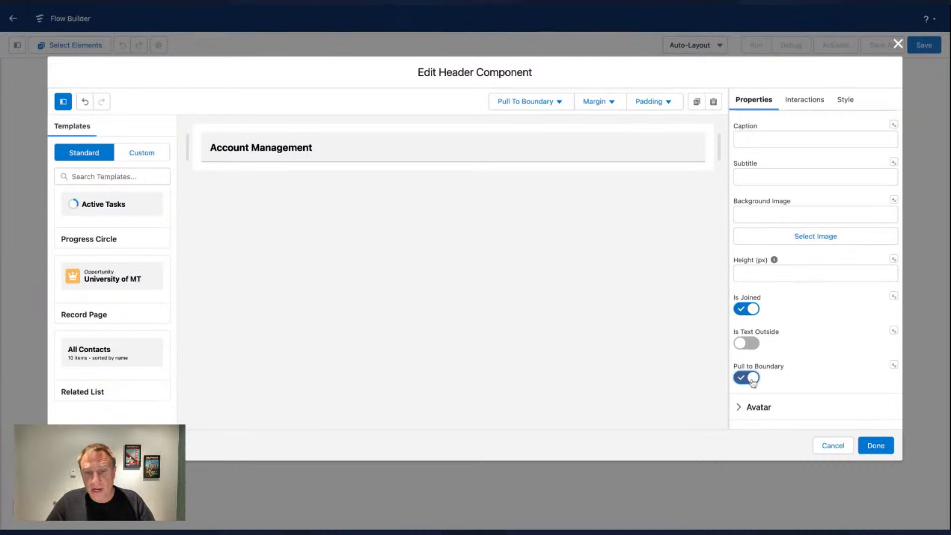
# - Give the header avatar the standard:account icon and set its size to Small
pyautogui.scroll(-1, 777, 328)
pyautogui.scroll(-3, 777, 329)
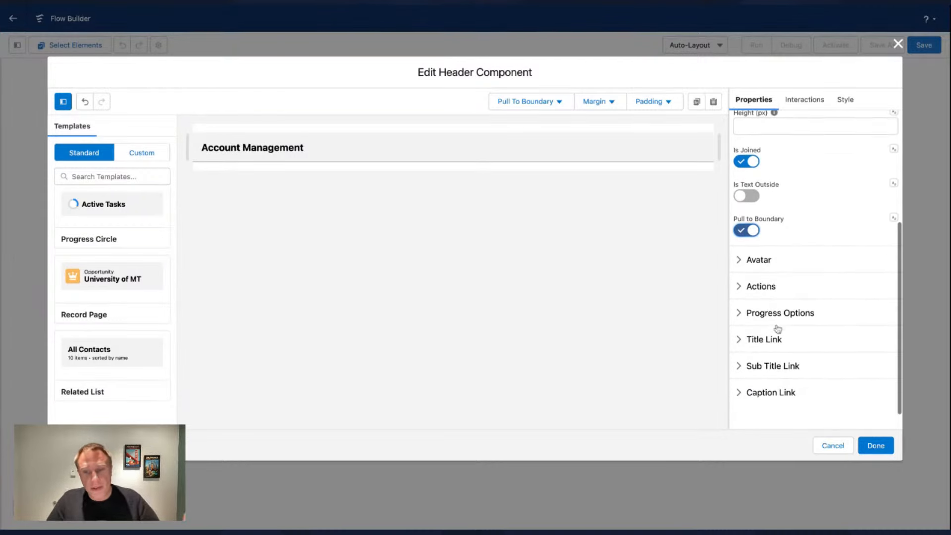
pyautogui.click(758, 262)
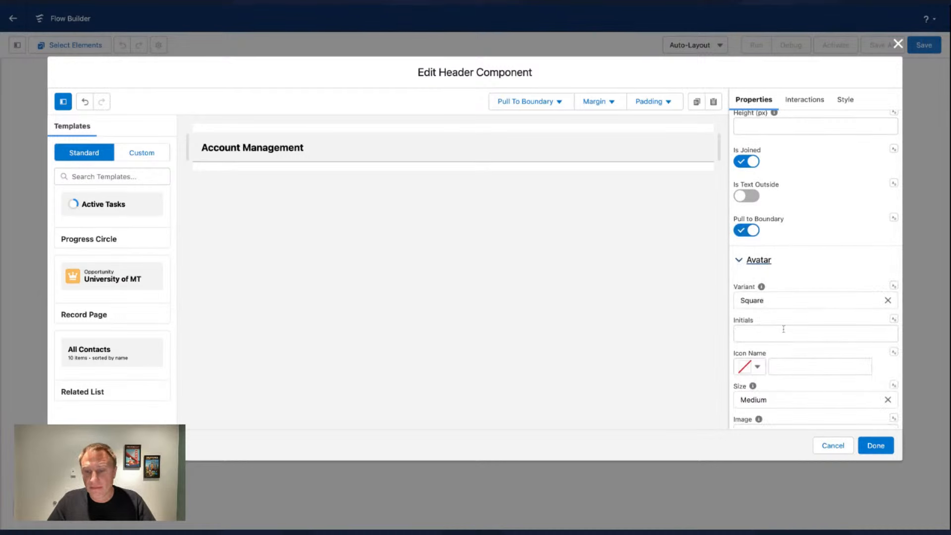
pyautogui.scroll(-1, 761, 337)
pyautogui.click(758, 335)
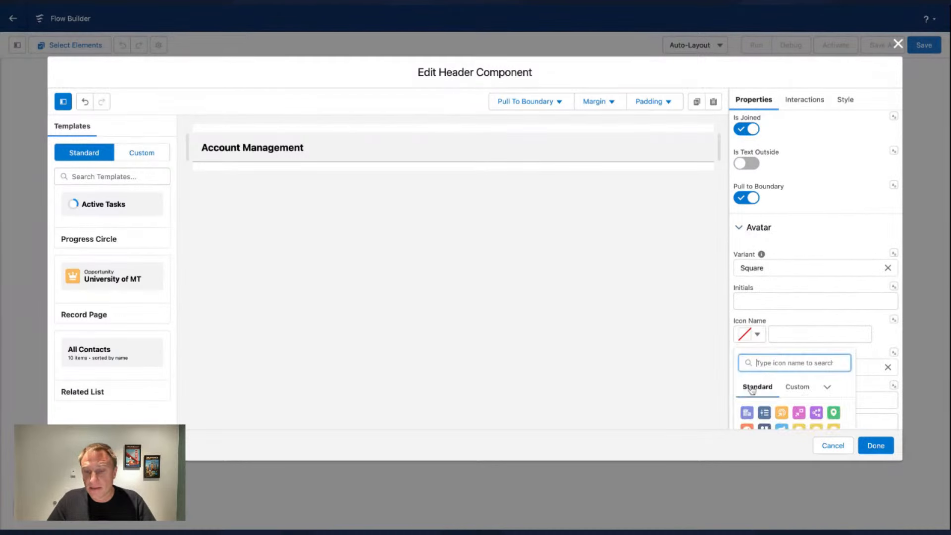
pyautogui.click(747, 412)
pyautogui.click(766, 368)
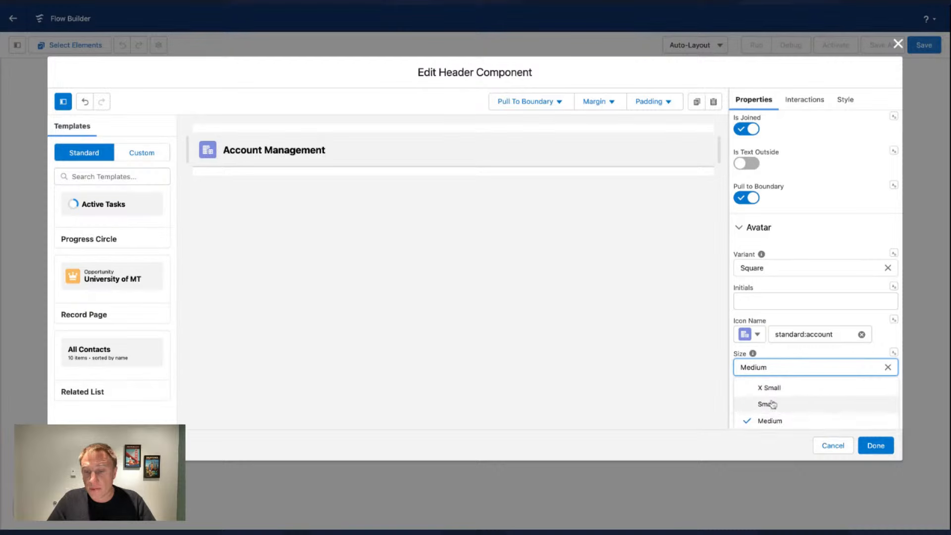
pyautogui.click(768, 401)
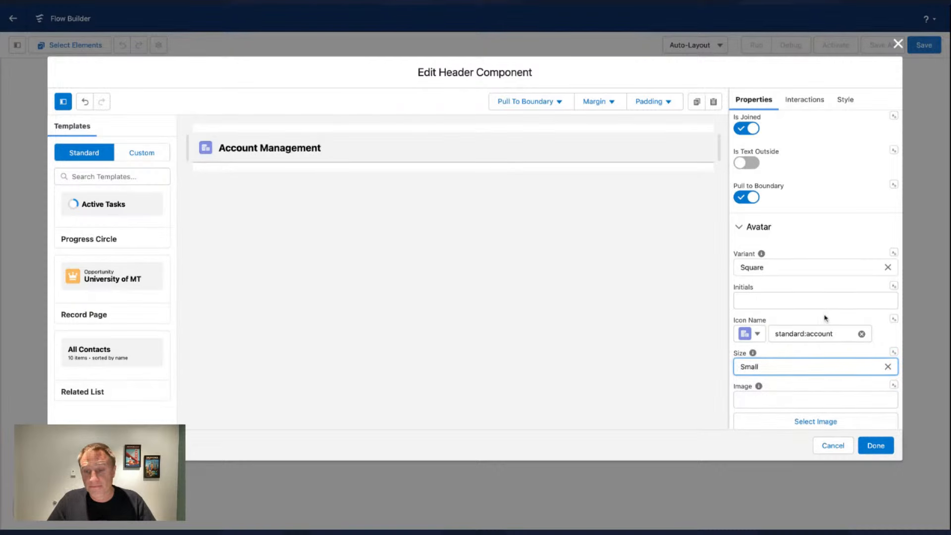
# - Add an action labelled "New" to the header and save it
pyautogui.scroll(-5, 823, 319)
pyautogui.scroll(-2, 793, 355)
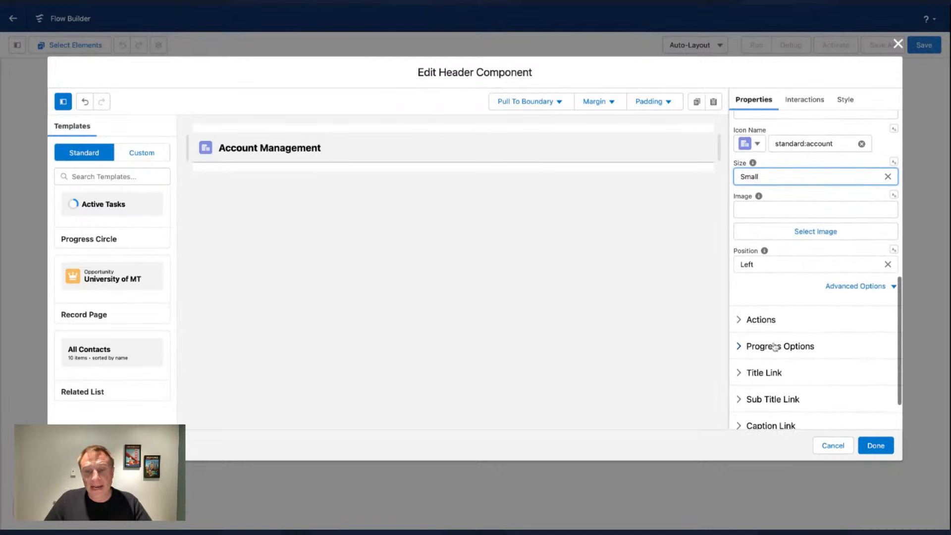
pyautogui.click(761, 319)
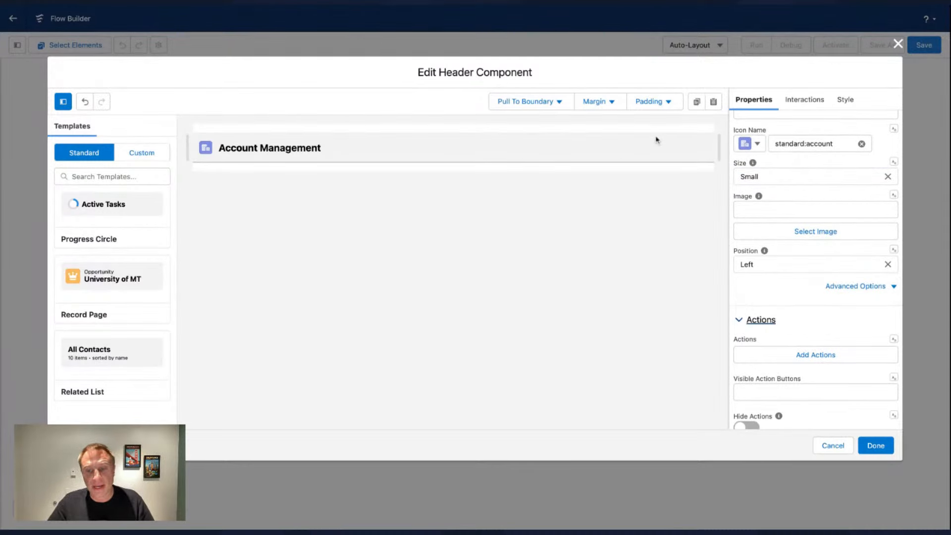
pyautogui.click(815, 355)
pyautogui.write('New')
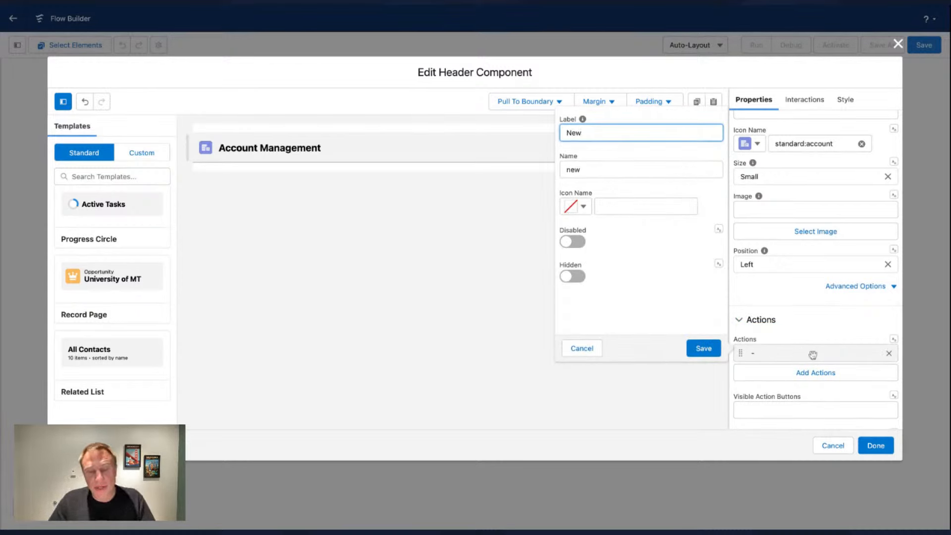
pyautogui.click(692, 353)
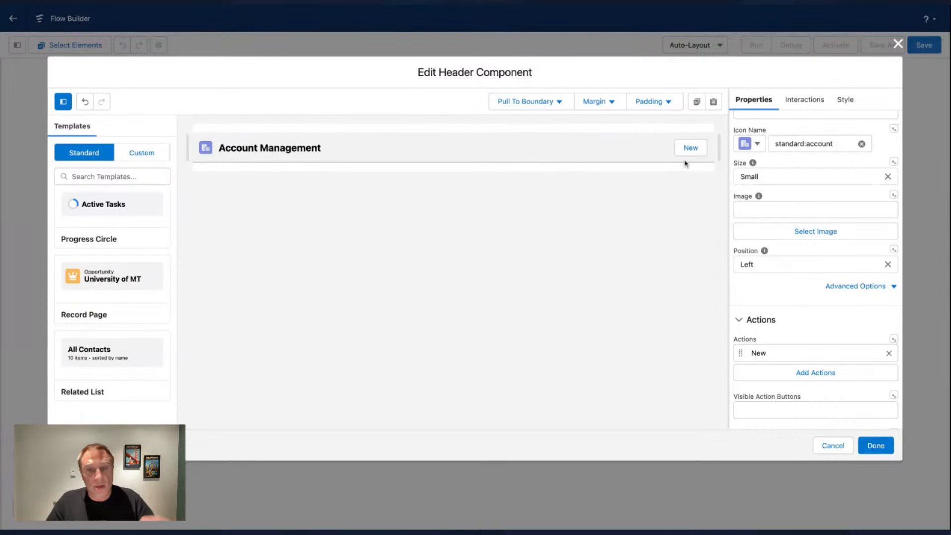
# - Add an Action Click interaction to the header with New as its target name
pyautogui.scroll(5, 817, 203)
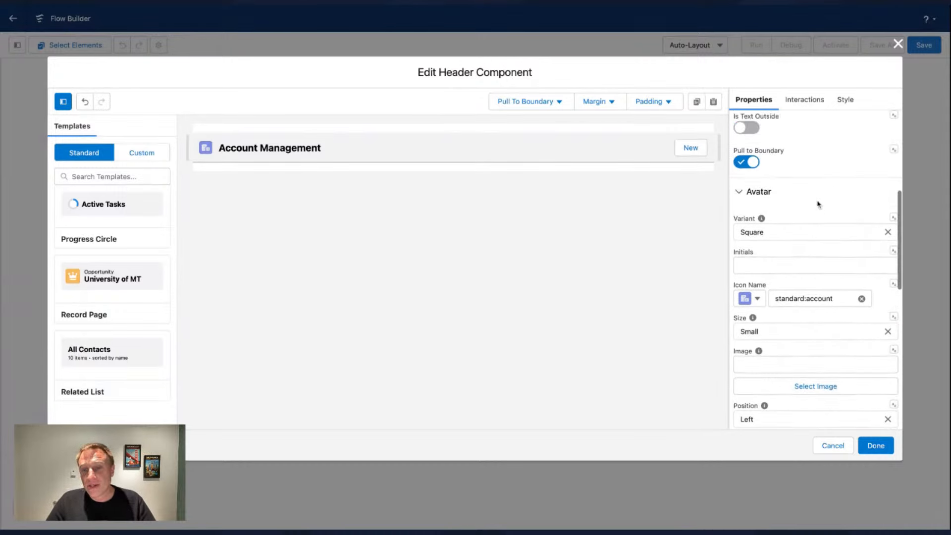
pyautogui.click(805, 102)
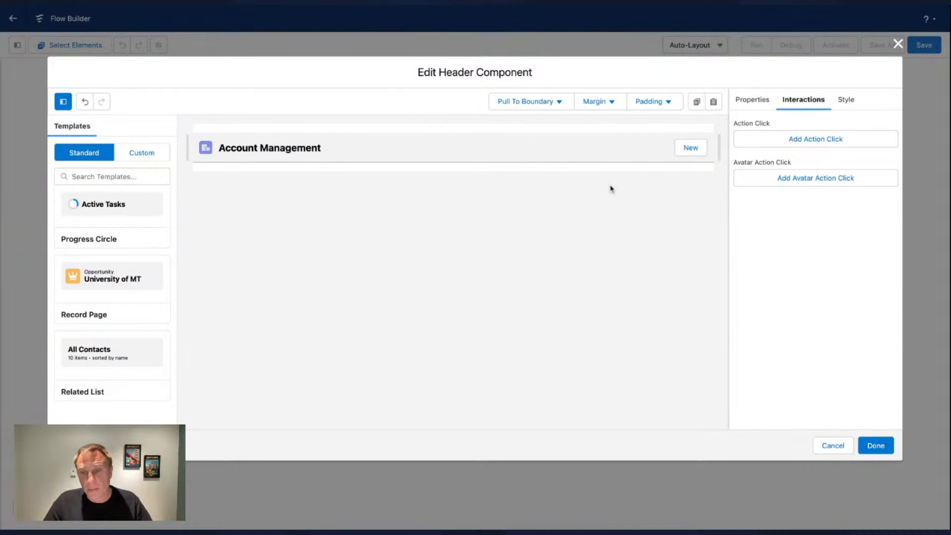
pyautogui.click(757, 142)
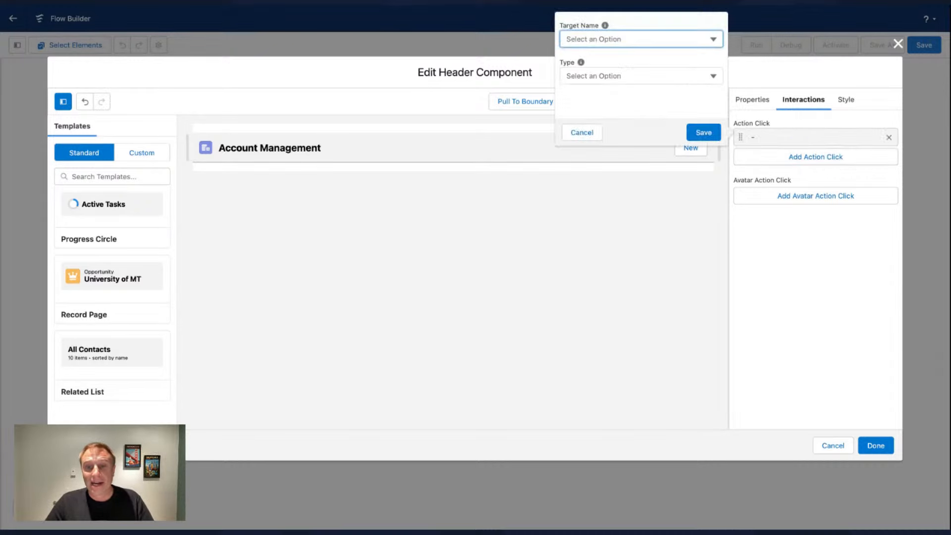
pyautogui.click(584, 36)
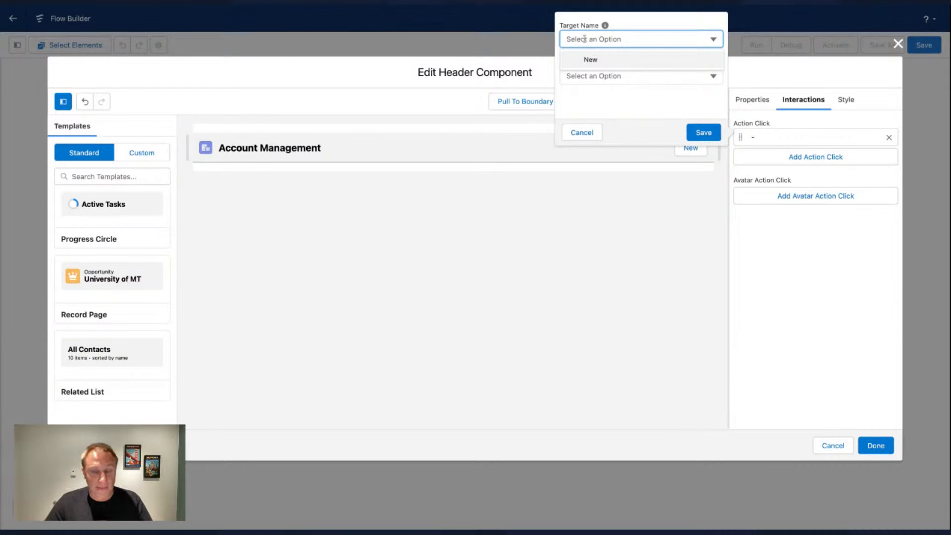
pyautogui.click(587, 63)
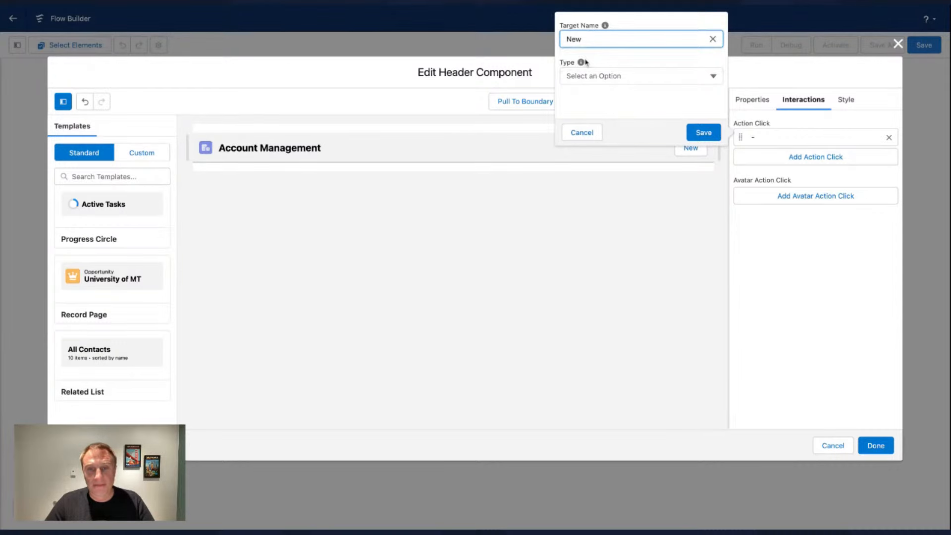
# - Set the type of the header's New action interaction to Navigate
pyautogui.click(609, 76)
pyautogui.scroll(-3, 609, 76)
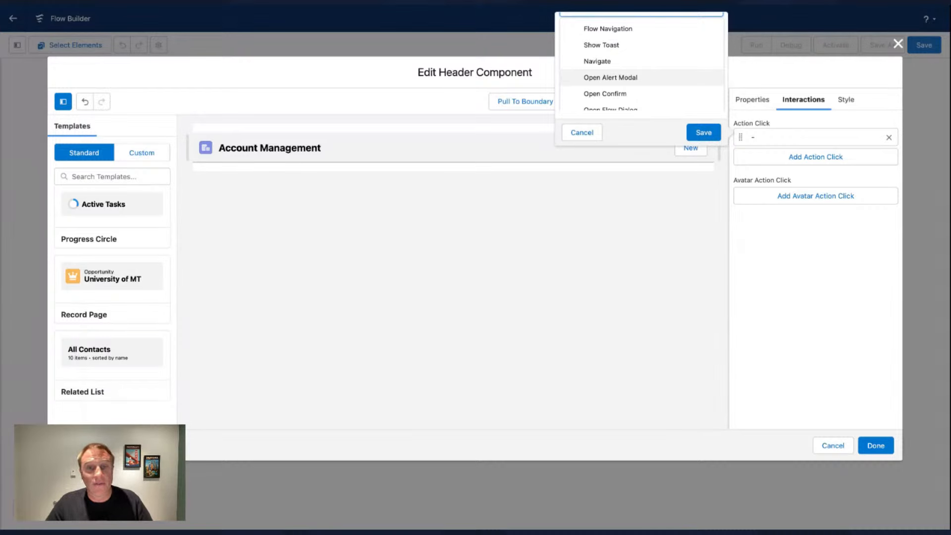
pyautogui.scroll(2, 607, 67)
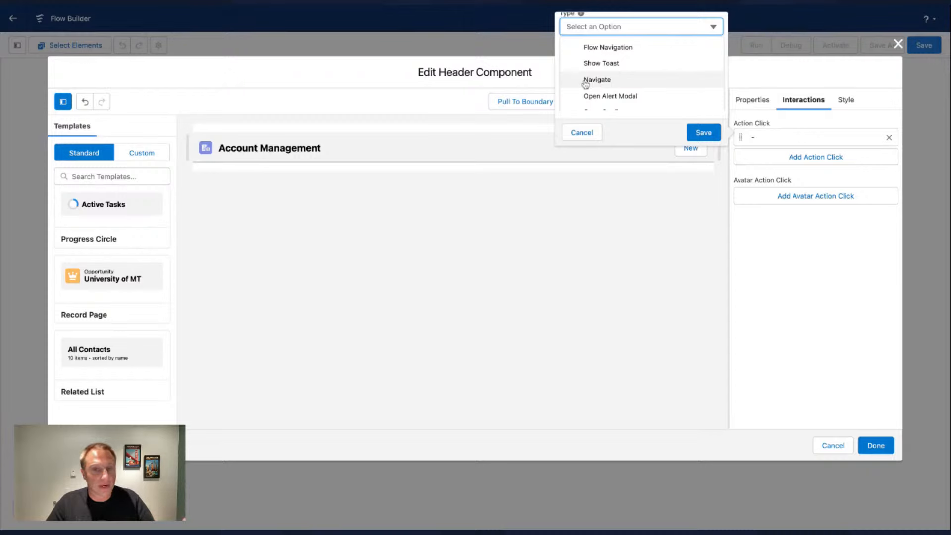
pyautogui.scroll(-2, 586, 84)
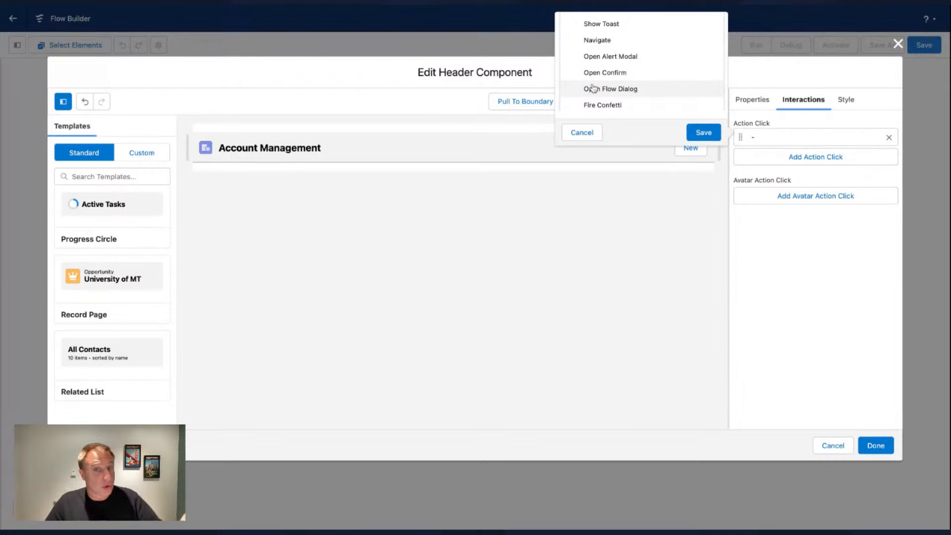
pyautogui.scroll(-1, 594, 90)
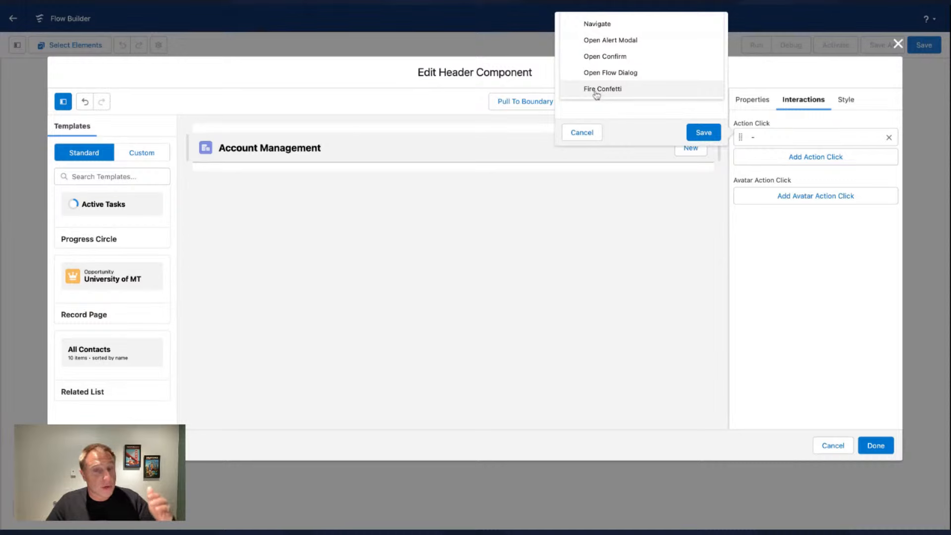
pyautogui.scroll(3, 603, 105)
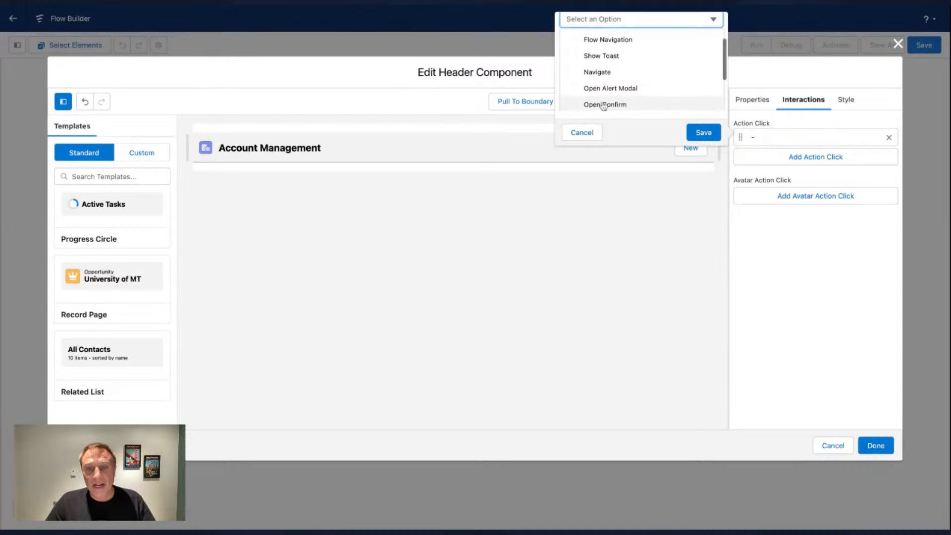
pyautogui.click(591, 71)
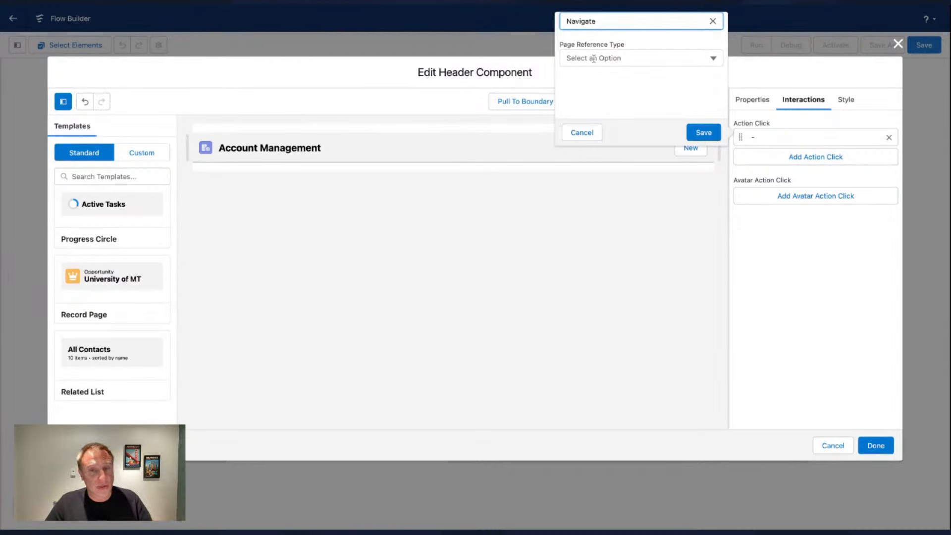
# - Choose Object Page as the page reference type for the Navigate interaction
pyautogui.click(593, 58)
pyautogui.scroll(-3, 606, 76)
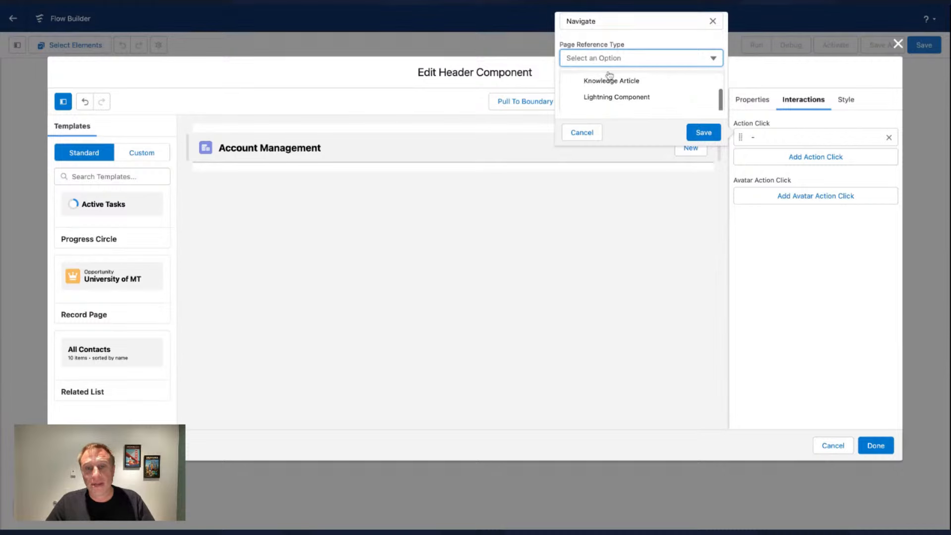
pyautogui.scroll(-5, 595, 59)
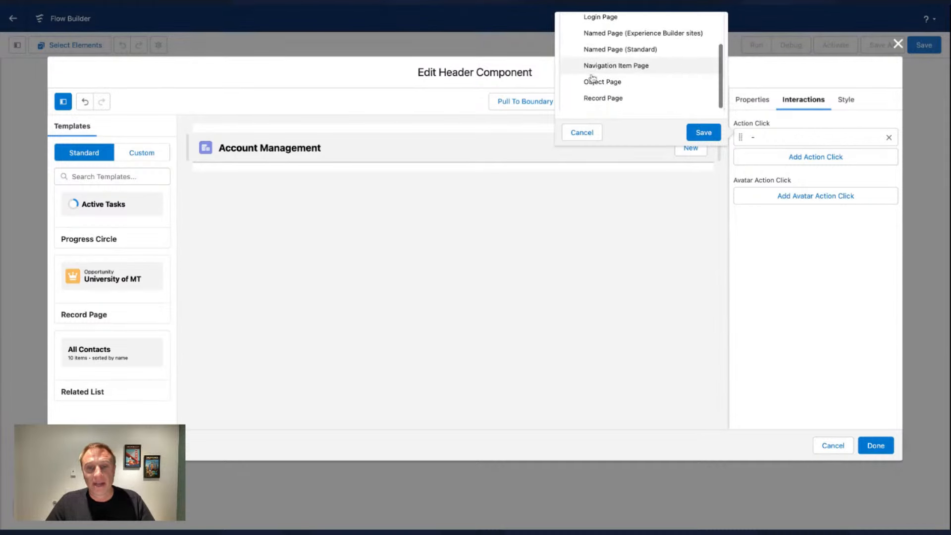
pyautogui.click(607, 78)
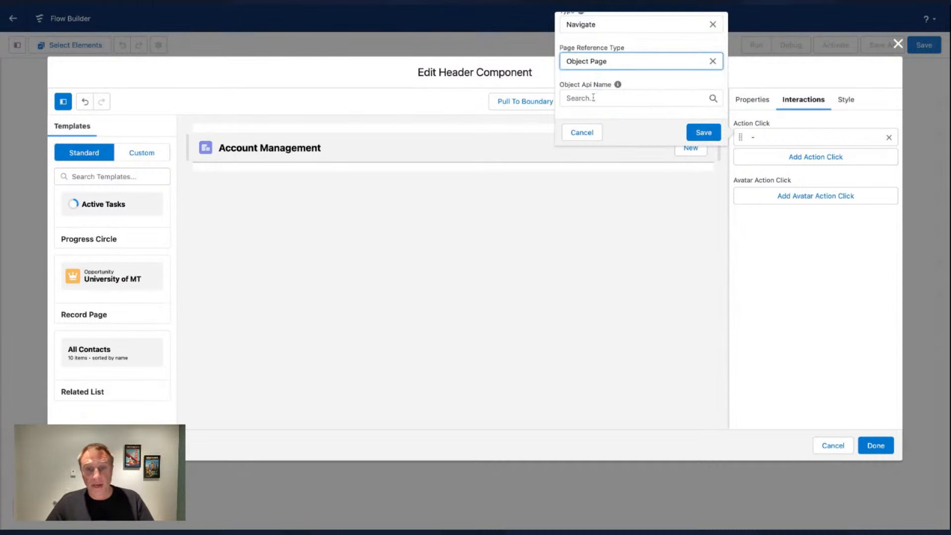
# - Point the navigation to the Account object with New as its action name, and save the interaction
pyautogui.click(594, 97)
pyautogui.write('acc')
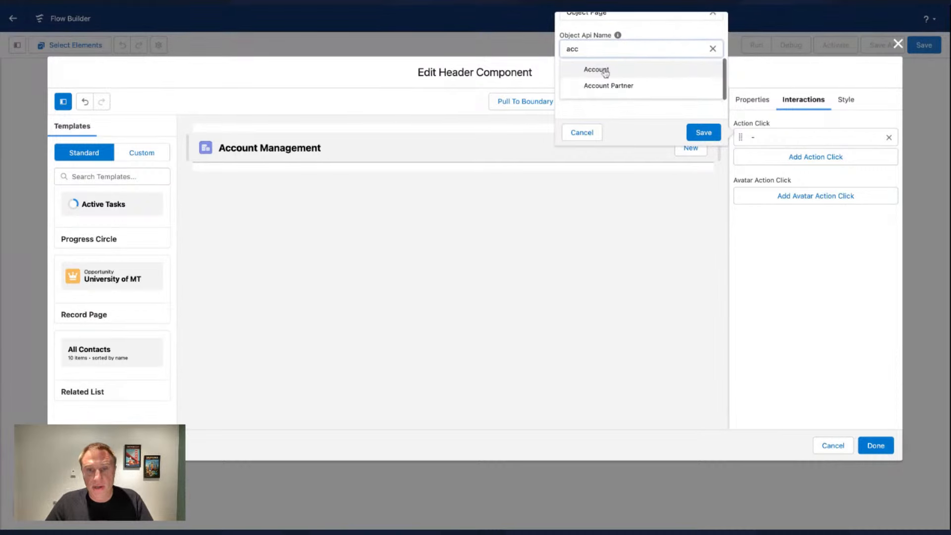
pyautogui.click(596, 72)
pyautogui.click(595, 84)
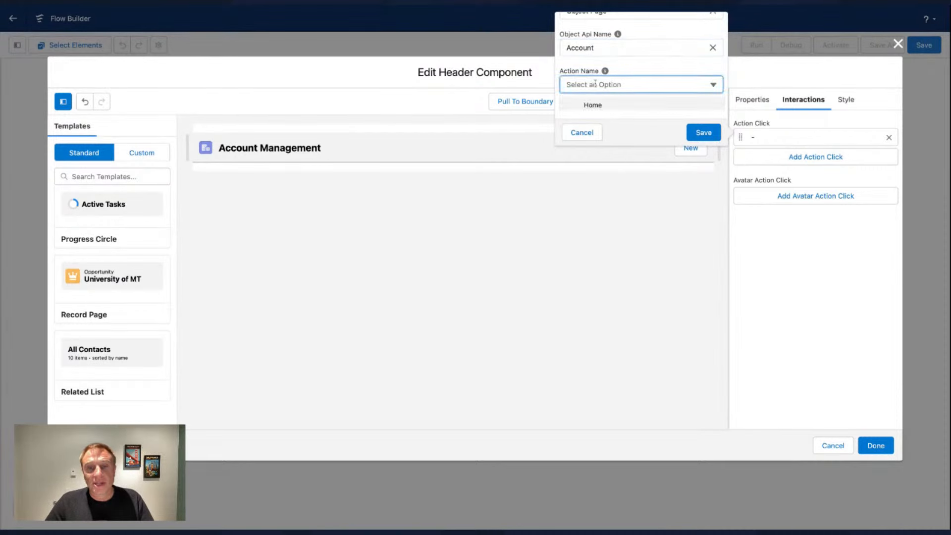
pyautogui.click(596, 100)
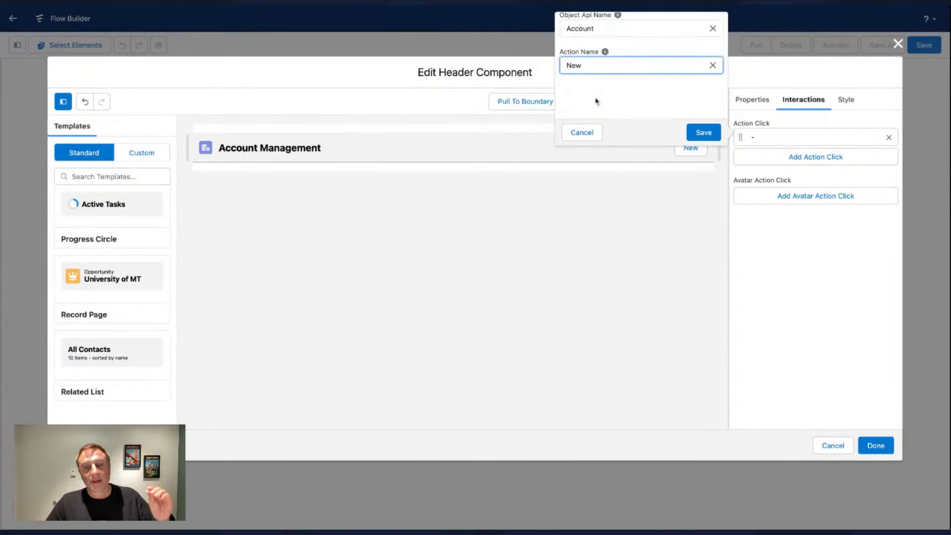
pyautogui.click(715, 134)
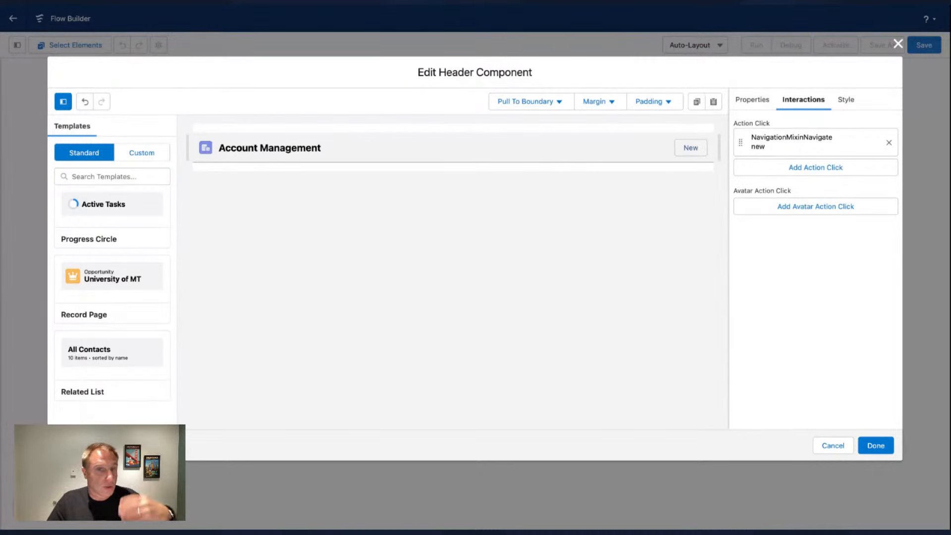
# - Set the header background colour to white (#ffffff) and finish editing the header component
pyautogui.click(847, 102)
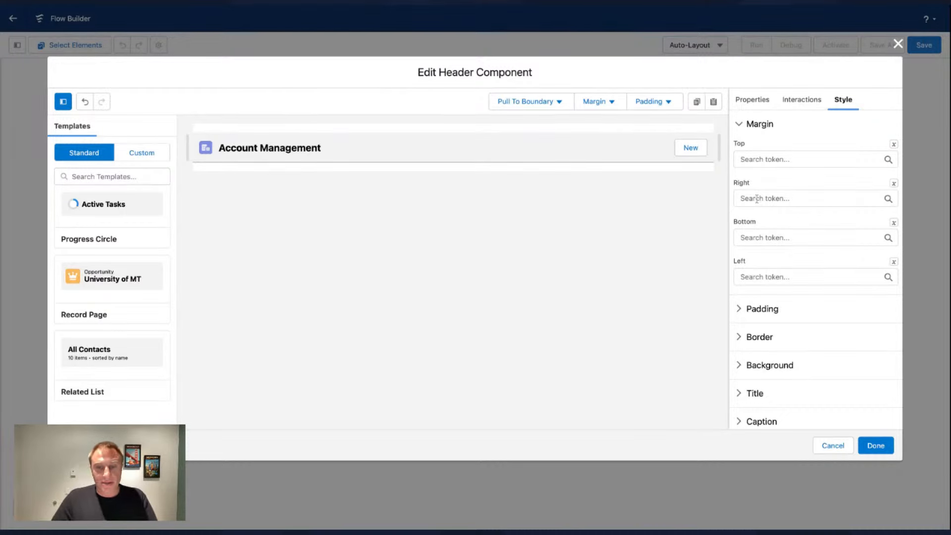
pyautogui.scroll(-3, 765, 312)
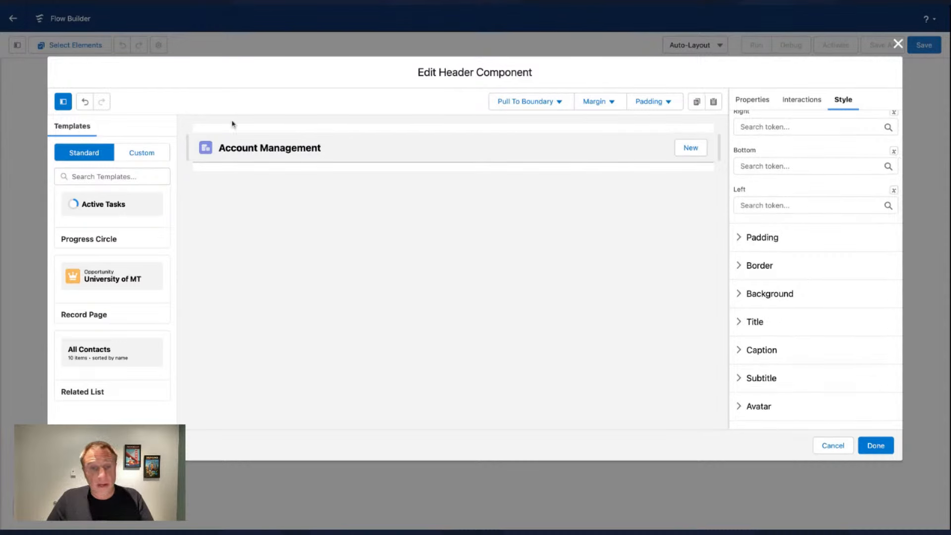
pyautogui.click(772, 297)
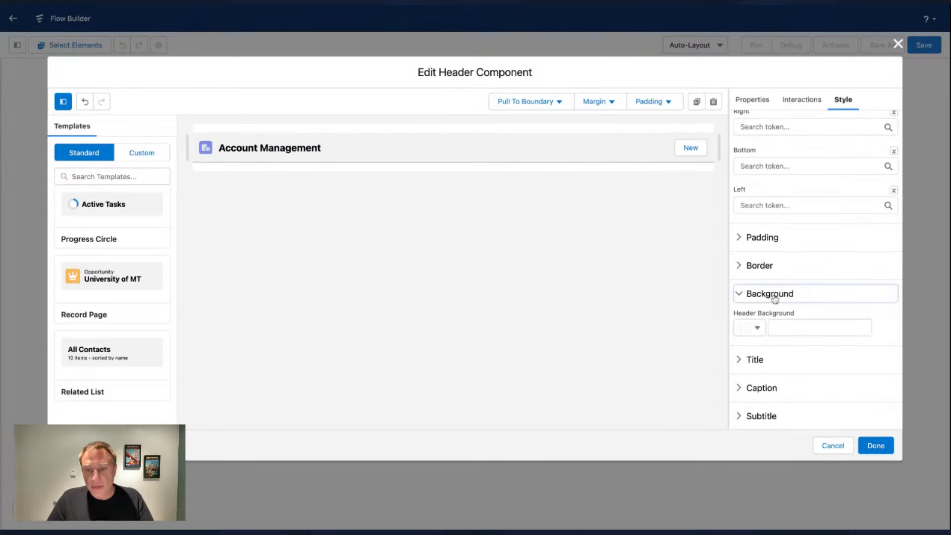
pyautogui.click(739, 328)
pyautogui.click(760, 393)
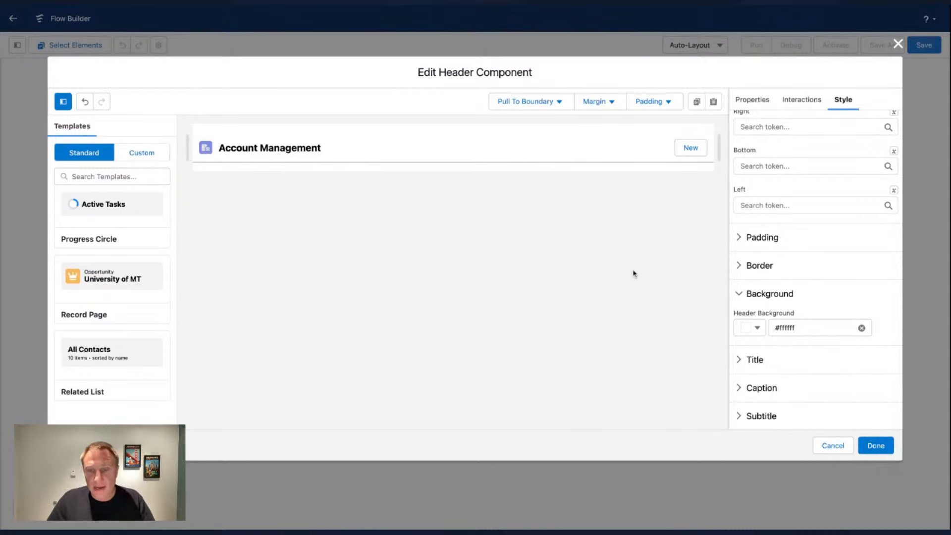
pyautogui.click(876, 445)
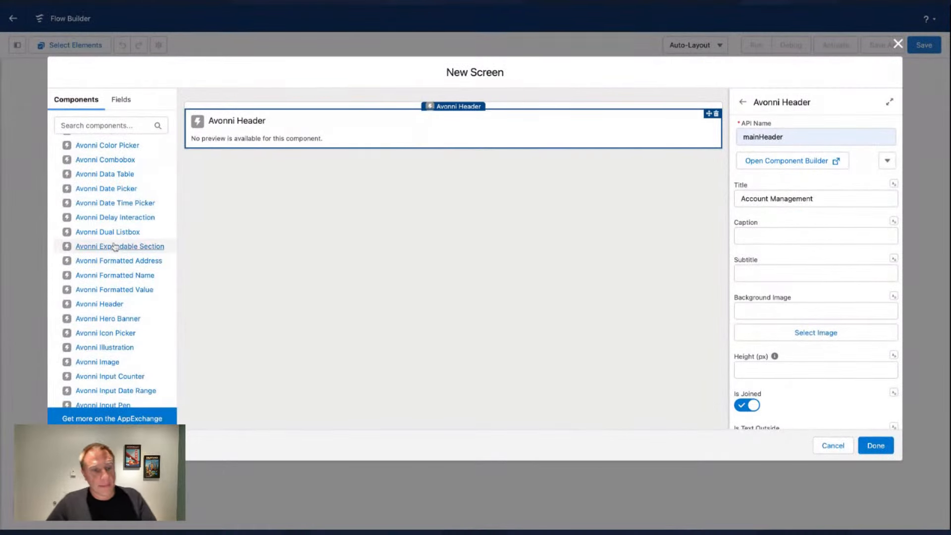
# - Add a Section component to the screen below the Avonni Header
pyautogui.scroll(-3, 112, 250)
pyautogui.scroll(-5, 112, 250)
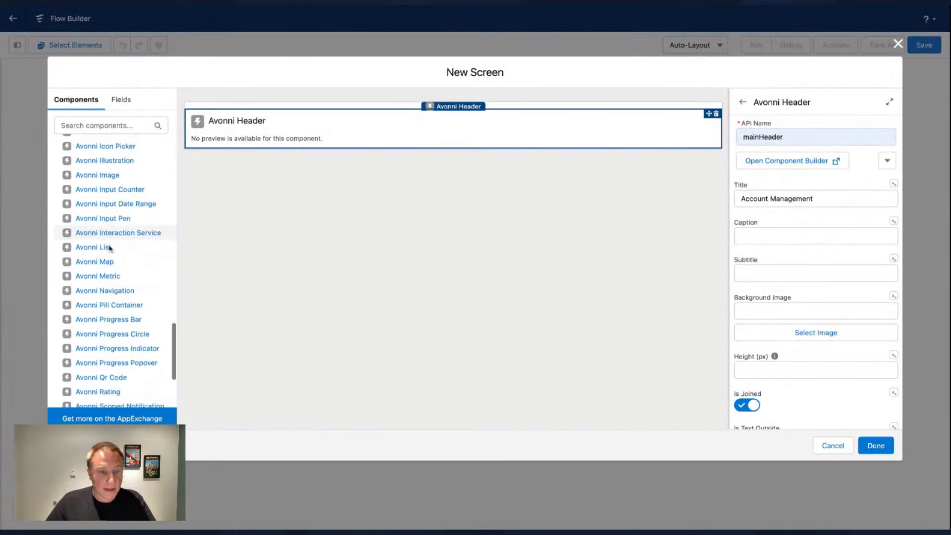
pyautogui.scroll(8, 109, 250)
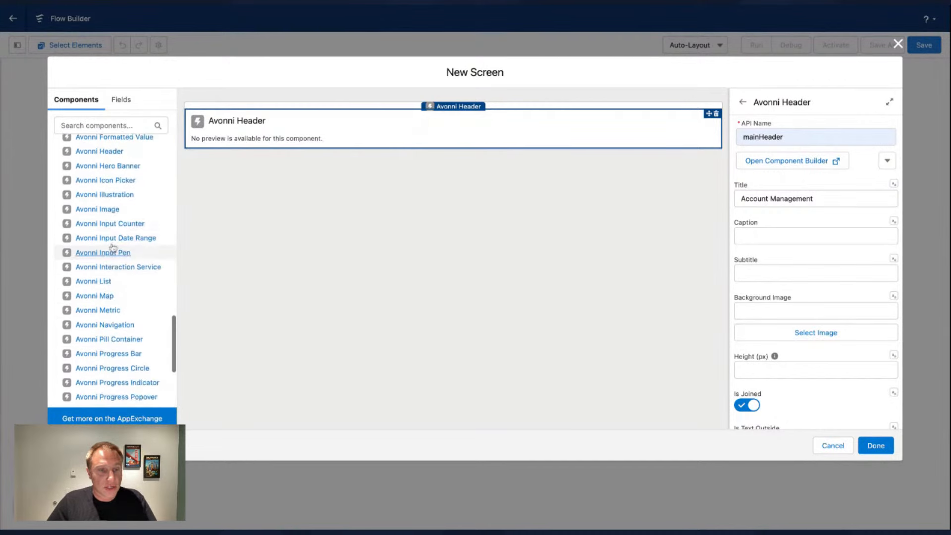
pyautogui.scroll(2, 111, 246)
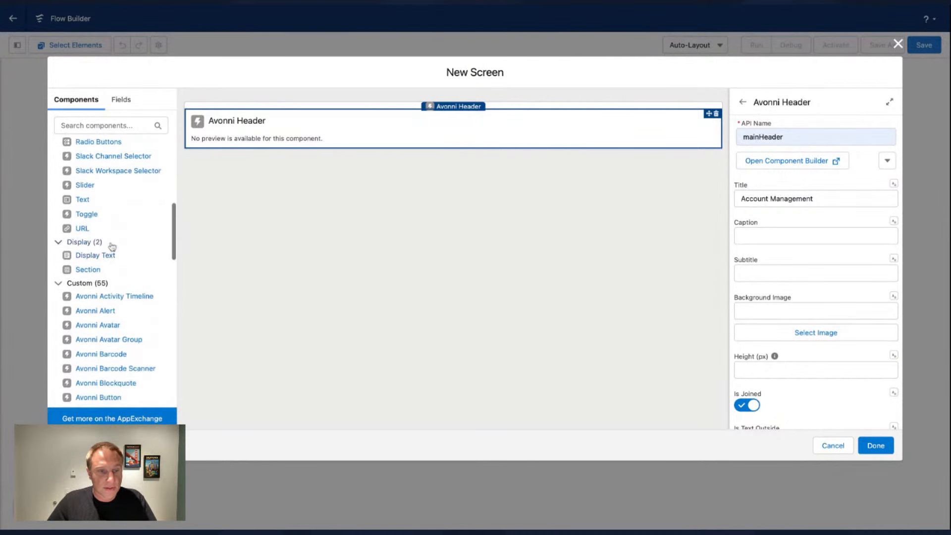
pyautogui.click(89, 271)
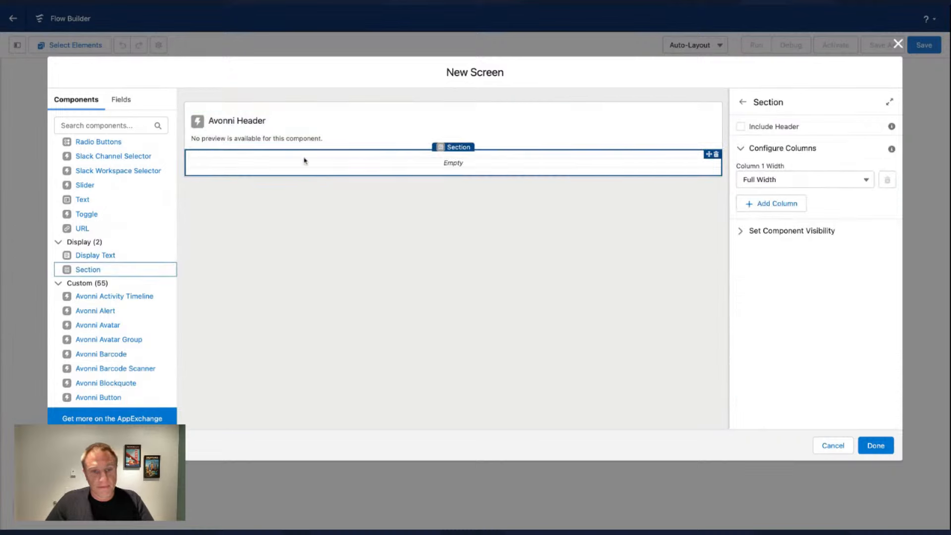
# - Split the section into two columns, with widths of 8 of 12 and 4 of 12
pyautogui.click(794, 183)
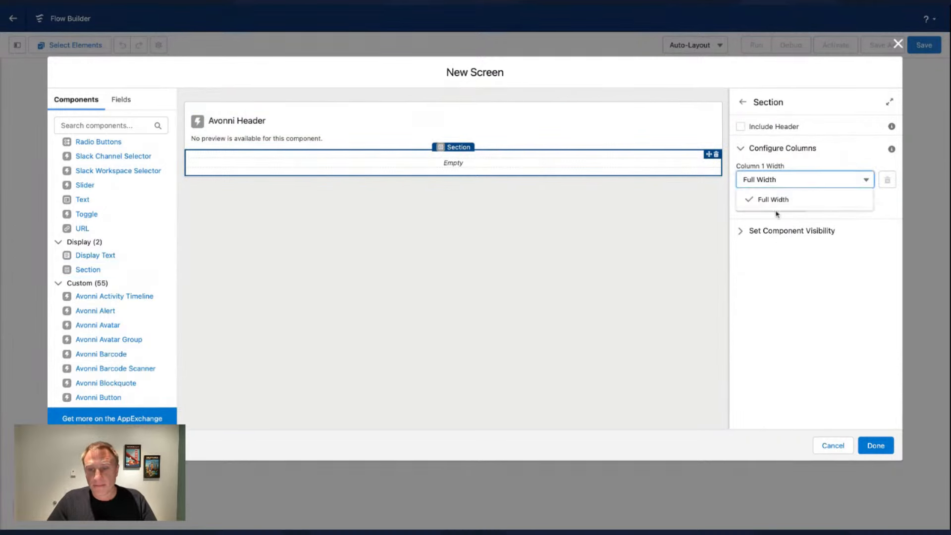
pyautogui.click(780, 150)
pyautogui.click(779, 151)
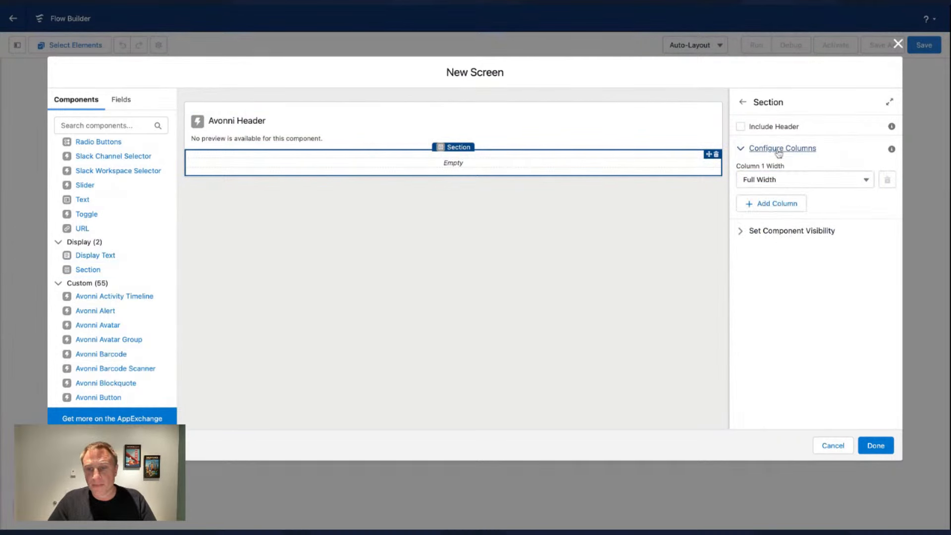
pyautogui.click(775, 203)
pyautogui.click(773, 181)
pyautogui.click(776, 320)
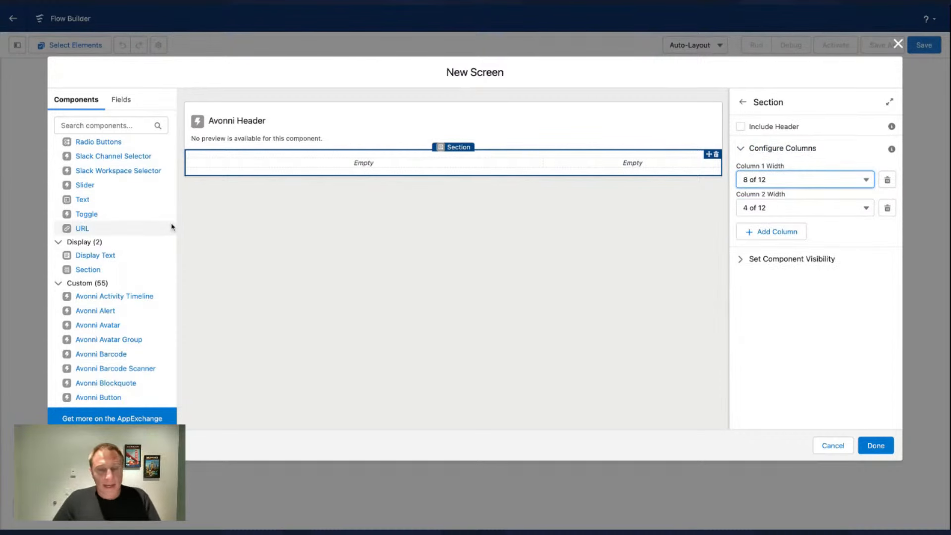
# - Place an Avonni Data Table in the section's wider column and give it the API name datatable
pyautogui.scroll(-1, 114, 283)
pyautogui.scroll(-3, 106, 292)
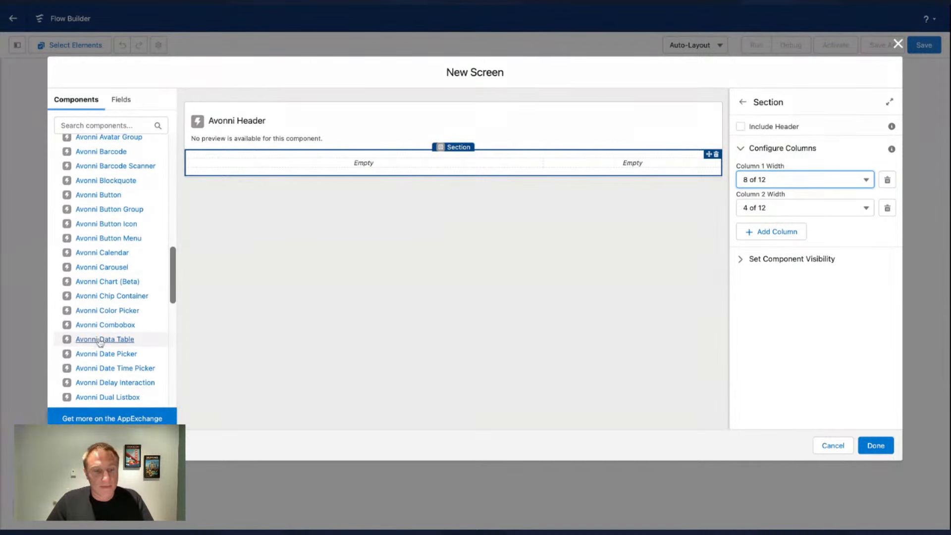
pyautogui.moveTo(102, 339); pyautogui.dragTo(395, 165)
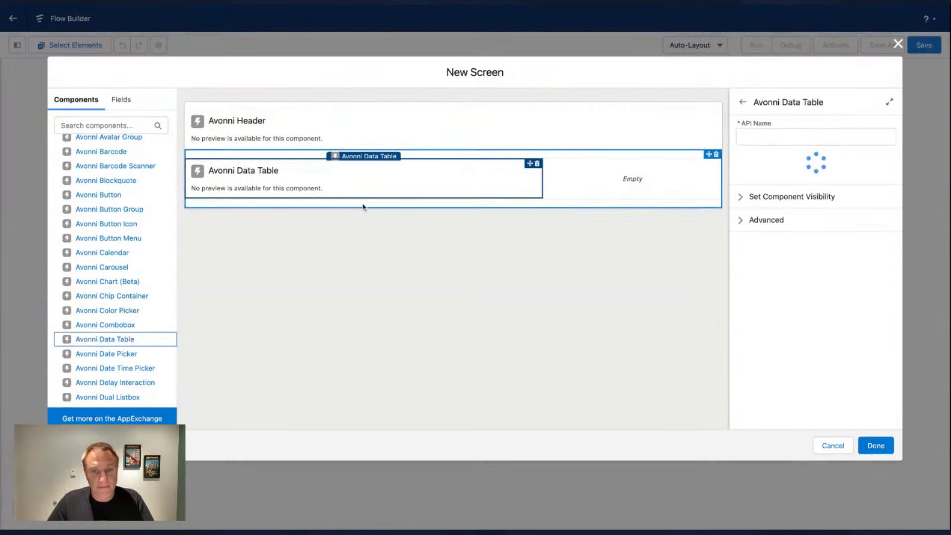
pyautogui.click(794, 137)
pyautogui.write('datatable')
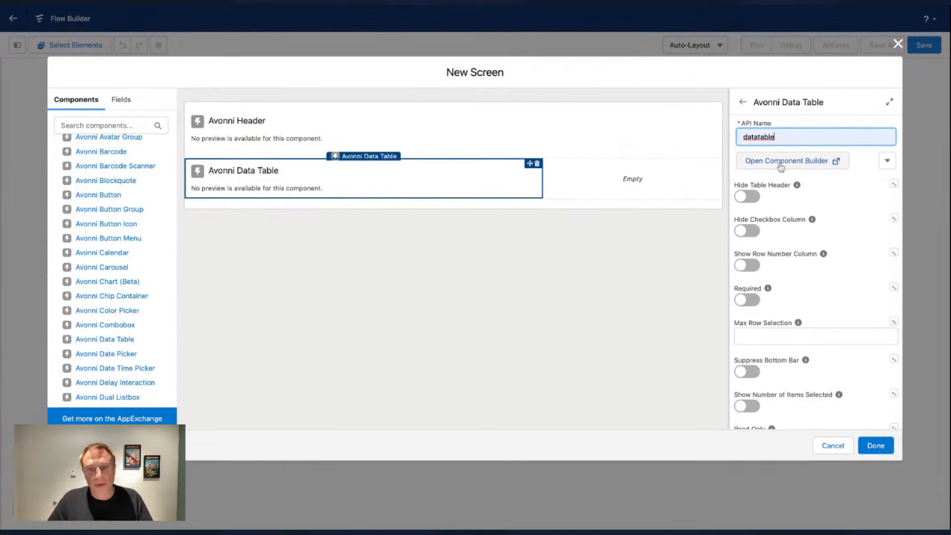
# - Open the data table in the Component Builder and set its data collection to Get Accounts
pyautogui.click(780, 163)
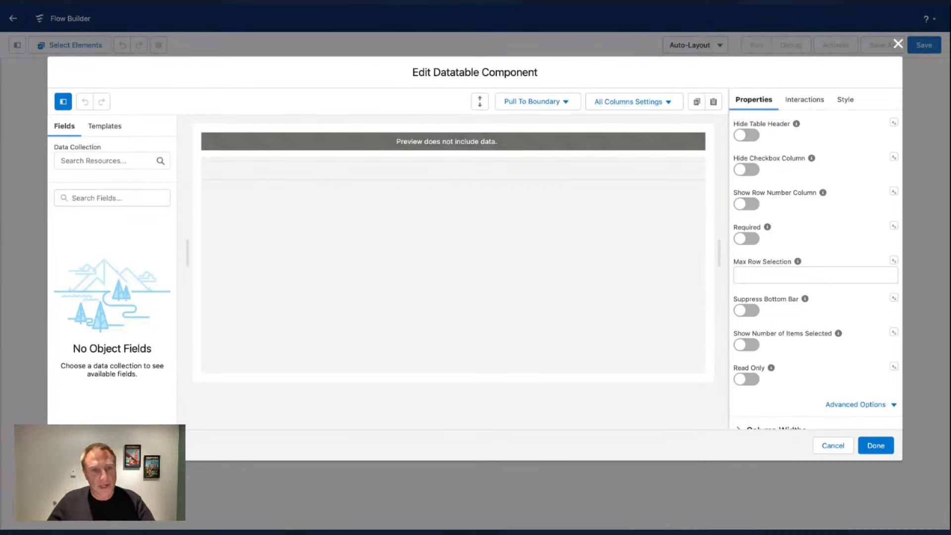
pyautogui.click(95, 166)
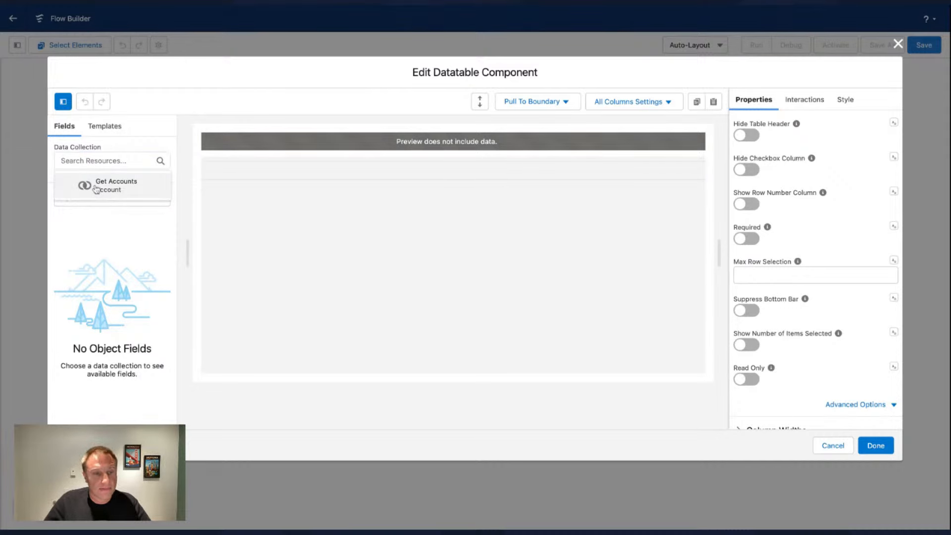
pyautogui.click(96, 187)
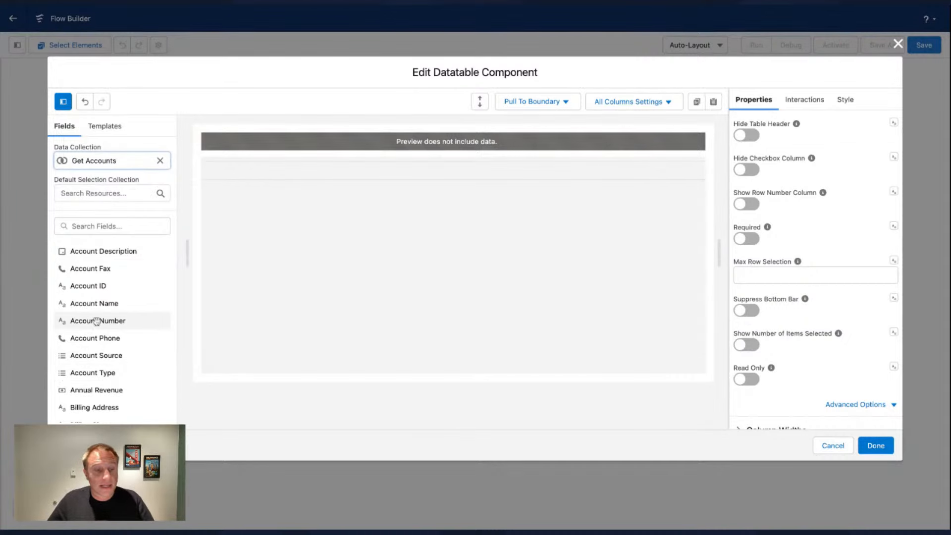
# - Add the Account Name and Account Number fields as columns in the data table
pyautogui.moveTo(95, 304); pyautogui.dragTo(351, 179)
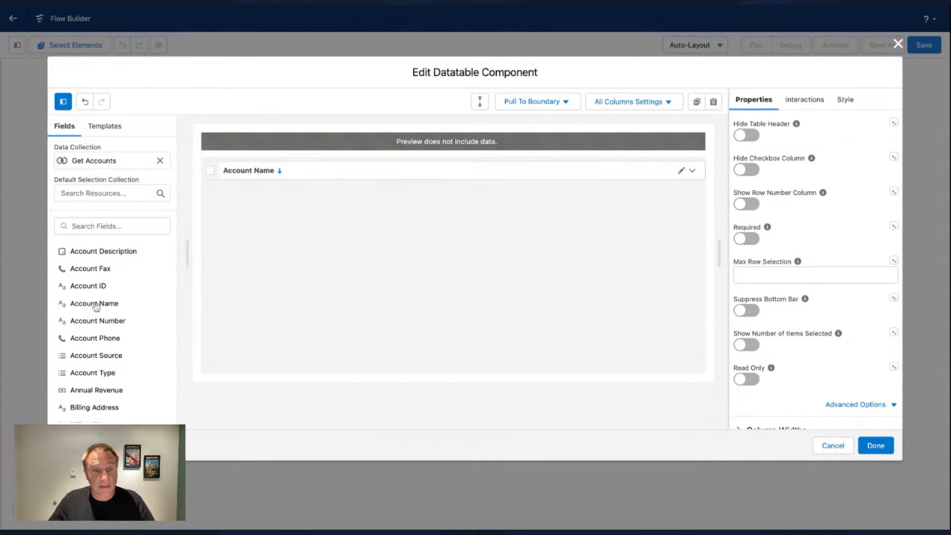
pyautogui.scroll(-3, 127, 293)
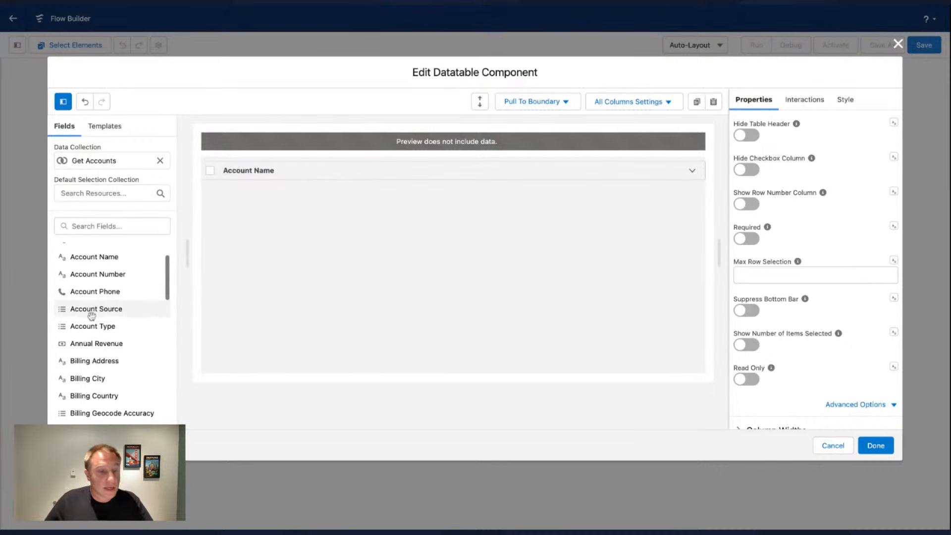
pyautogui.scroll(-3, 113, 339)
pyautogui.scroll(6, 110, 344)
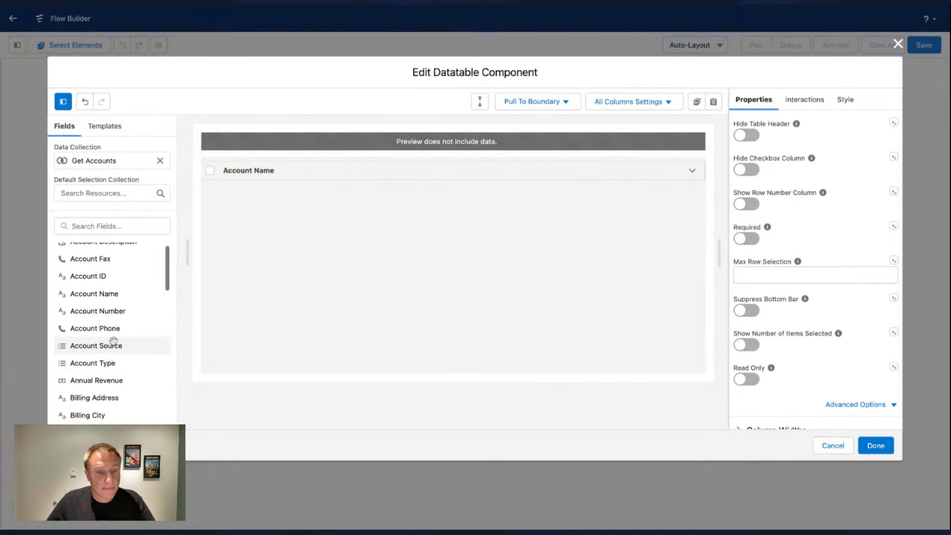
pyautogui.moveTo(102, 312); pyautogui.dragTo(682, 174)
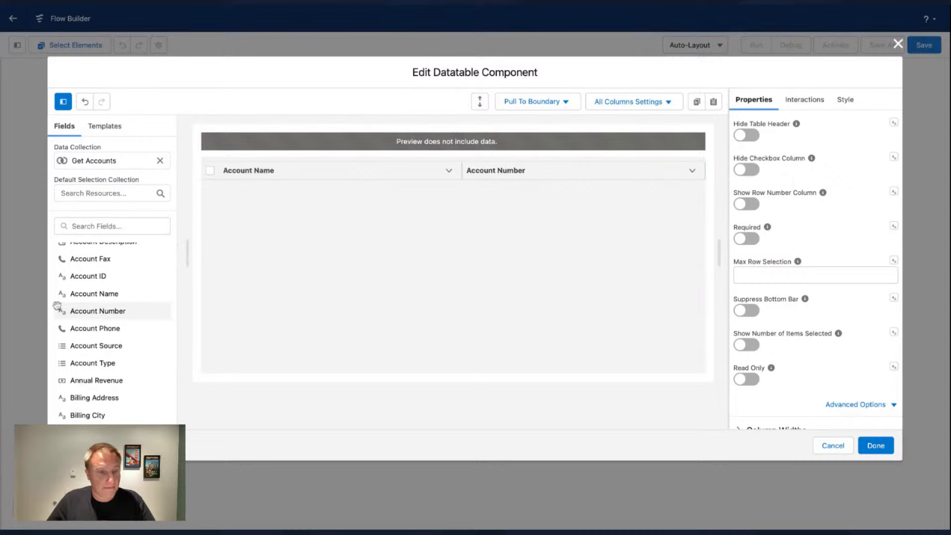
# - Add the Onboarding Process field as a column after Account Number in the data table
pyautogui.scroll(-2, 111, 332)
pyautogui.scroll(-15, 111, 332)
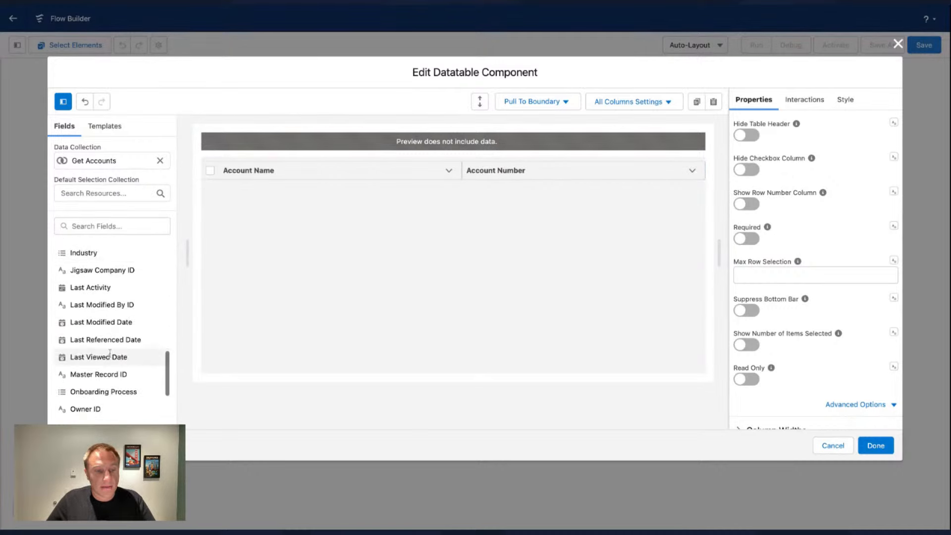
pyautogui.scroll(-2, 108, 375)
pyautogui.scroll(5, 106, 373)
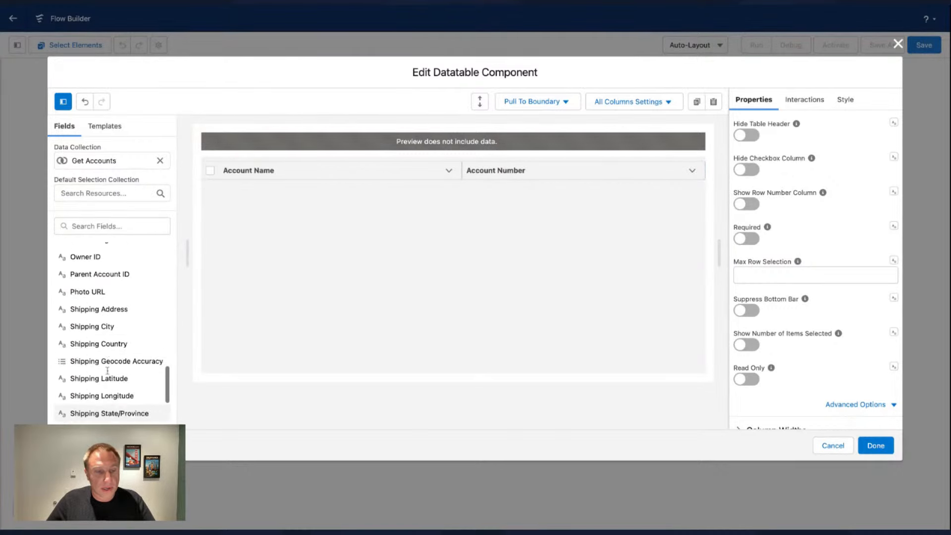
pyautogui.moveTo(104, 371); pyautogui.dragTo(703, 180)
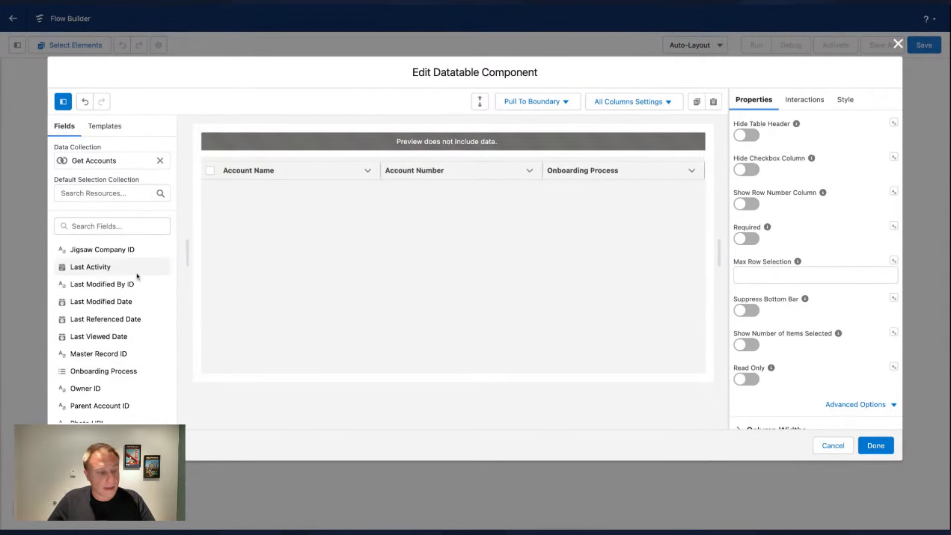
# - Add the Account Type and Industry fields as the last two columns of the data table
pyautogui.scroll(5, 96, 304)
pyautogui.scroll(8, 95, 304)
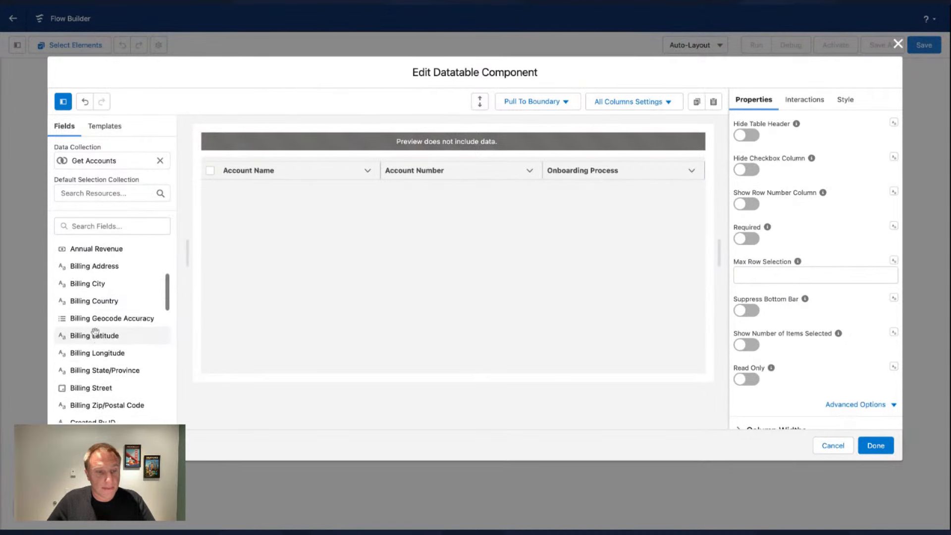
pyautogui.moveTo(93, 346); pyautogui.dragTo(703, 184)
pyautogui.click(103, 226)
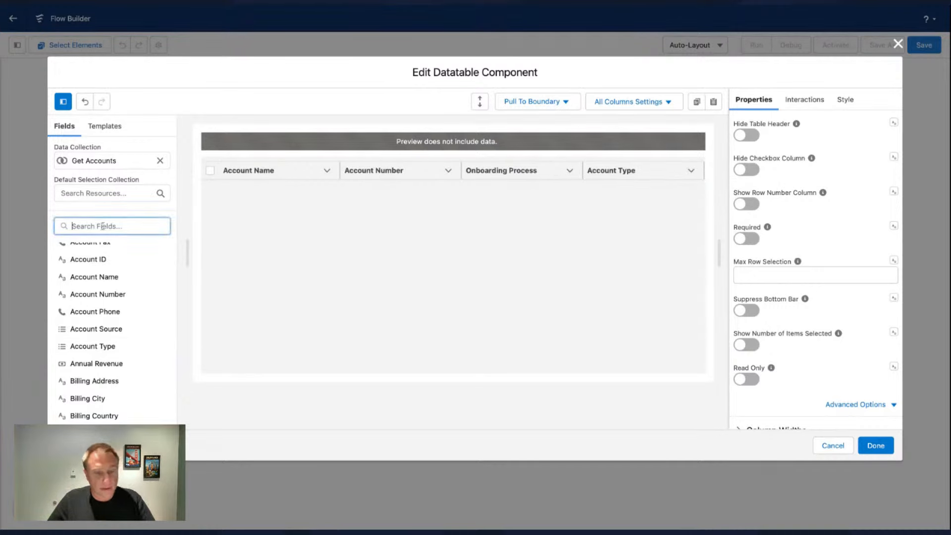
pyautogui.write('ind')
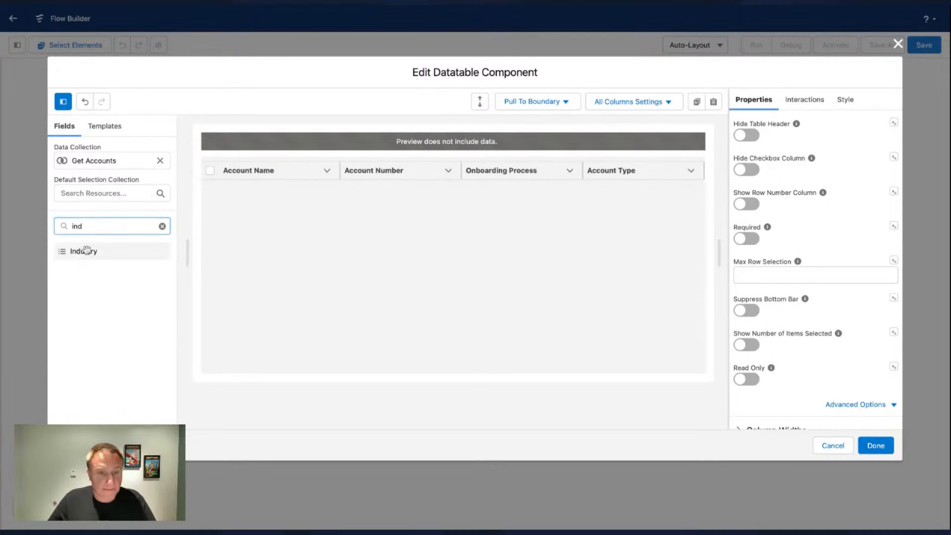
pyautogui.moveTo(85, 251); pyautogui.dragTo(683, 174)
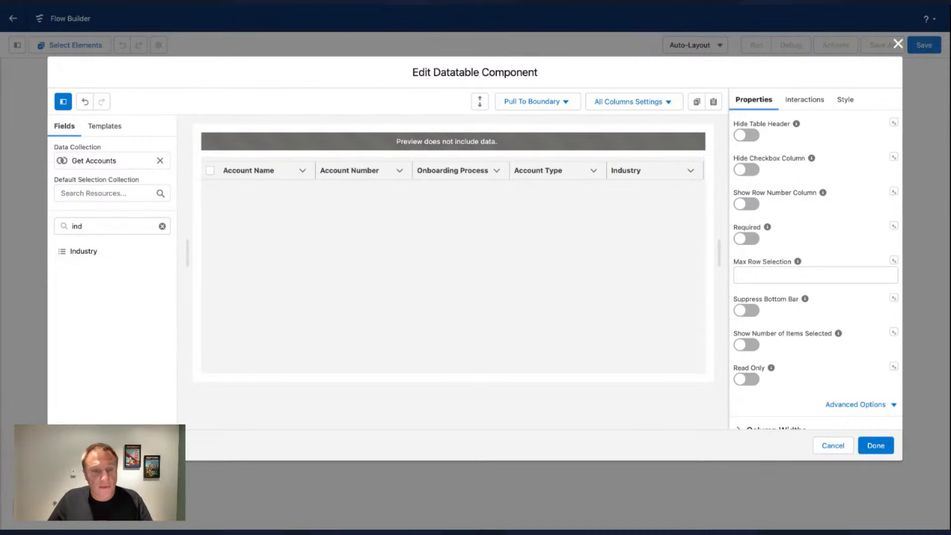
# - Allow search on the Account Name column and allow filtering on the Account Type and Industry columns
pyautogui.click(302, 172)
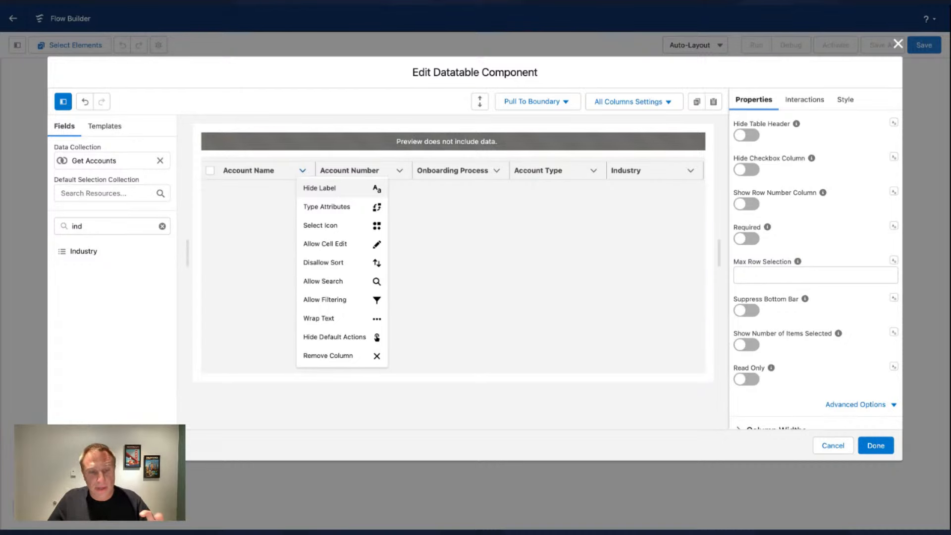
pyautogui.click(321, 281)
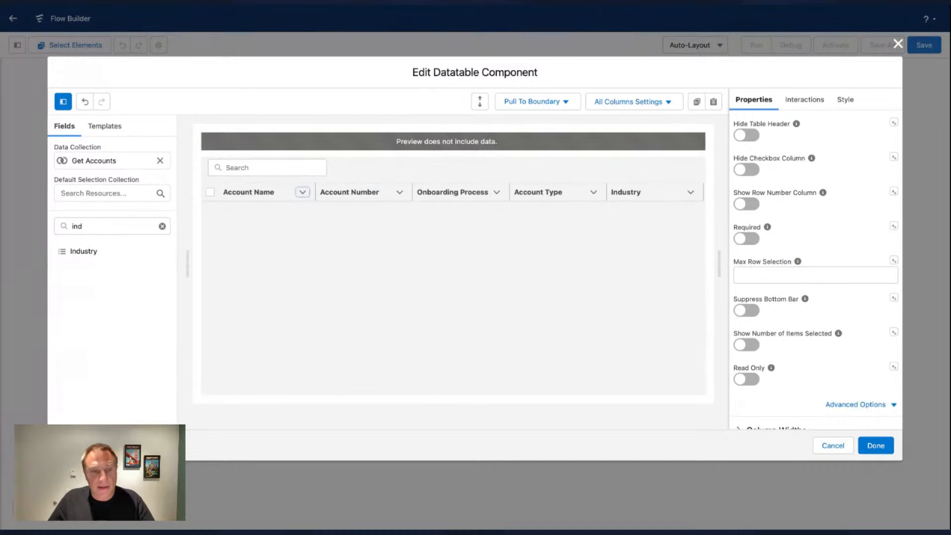
pyautogui.click(593, 193)
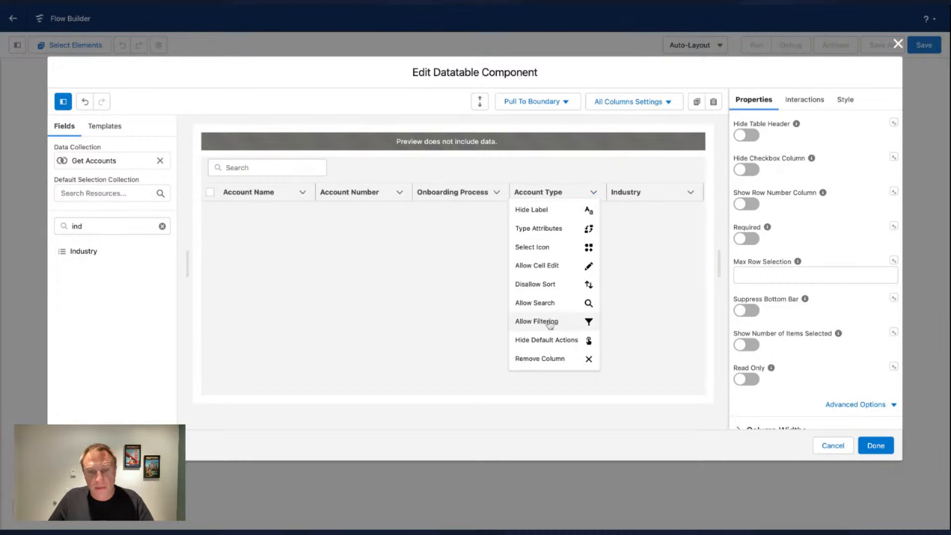
pyautogui.click(588, 321)
pyautogui.click(691, 215)
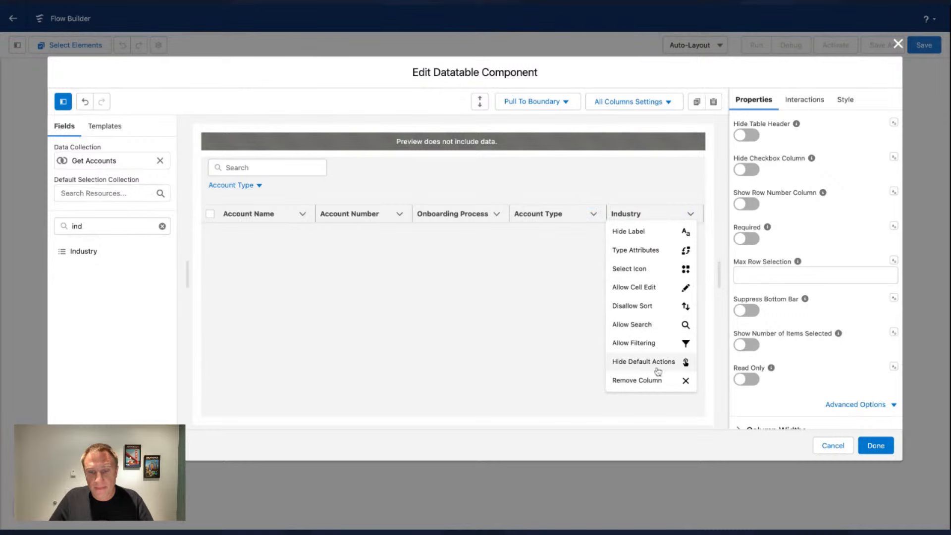
pyautogui.click(640, 341)
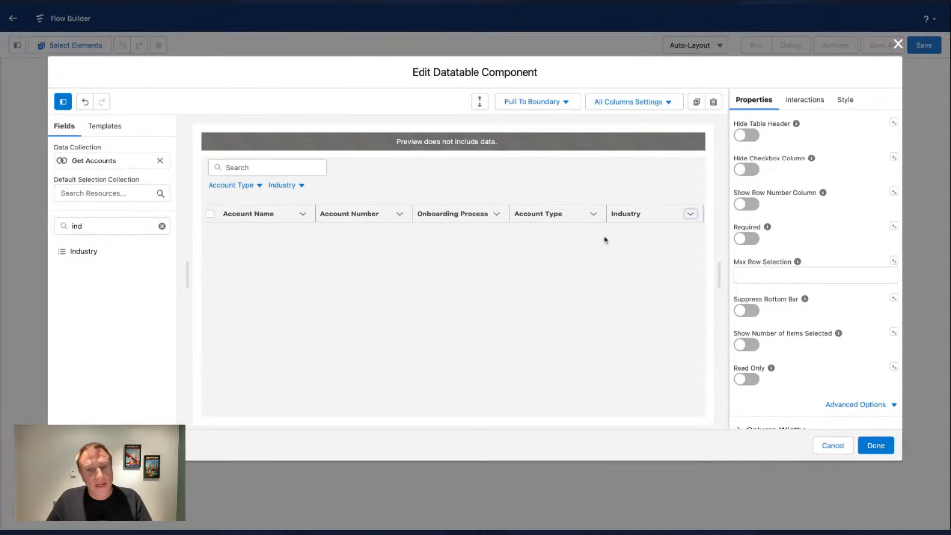
# - Add a custom column of type Action to the data table's column mappings
pyautogui.scroll(-1, 823, 291)
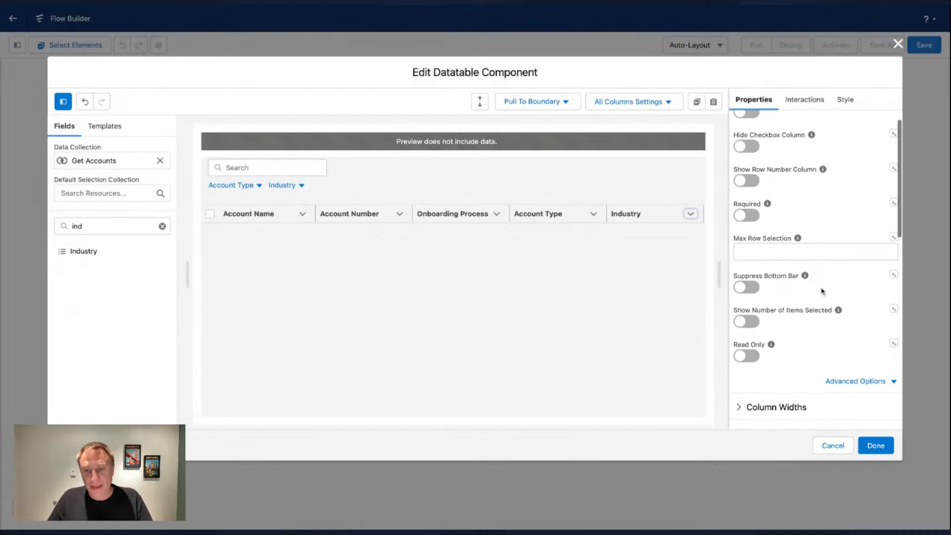
pyautogui.scroll(-10, 822, 291)
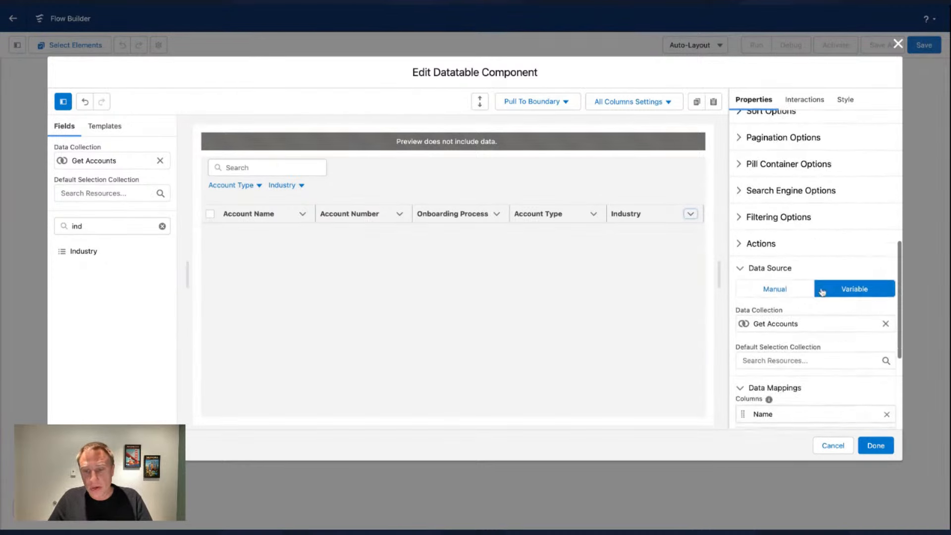
pyautogui.scroll(-7, 822, 291)
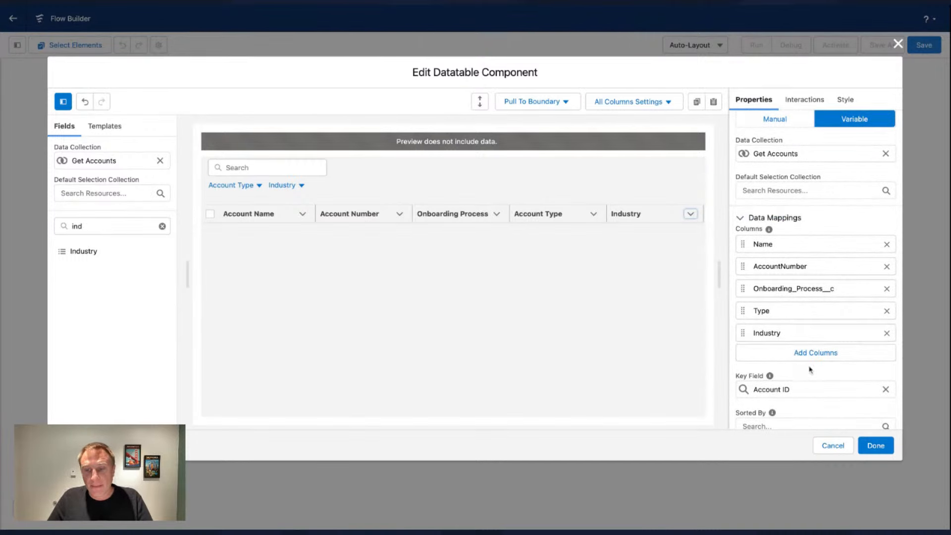
pyautogui.click(816, 352)
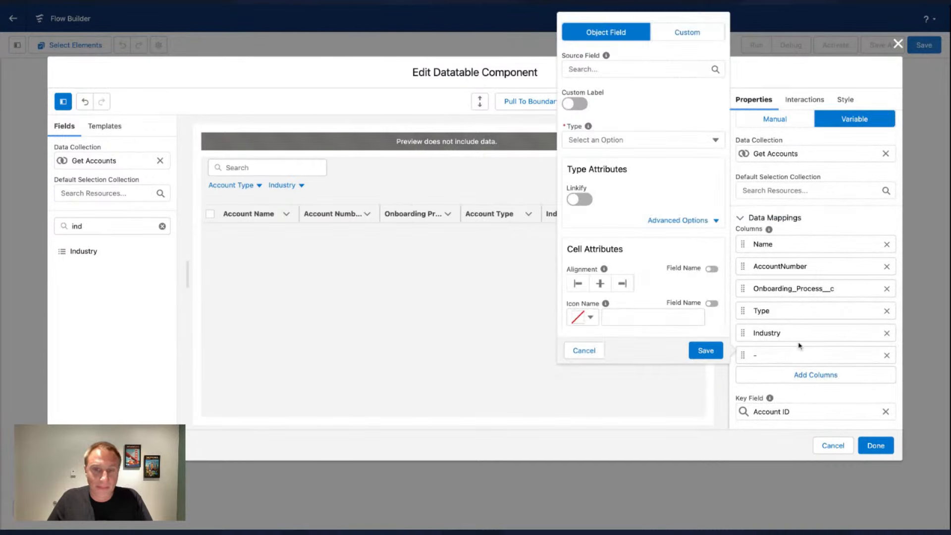
pyautogui.click(663, 39)
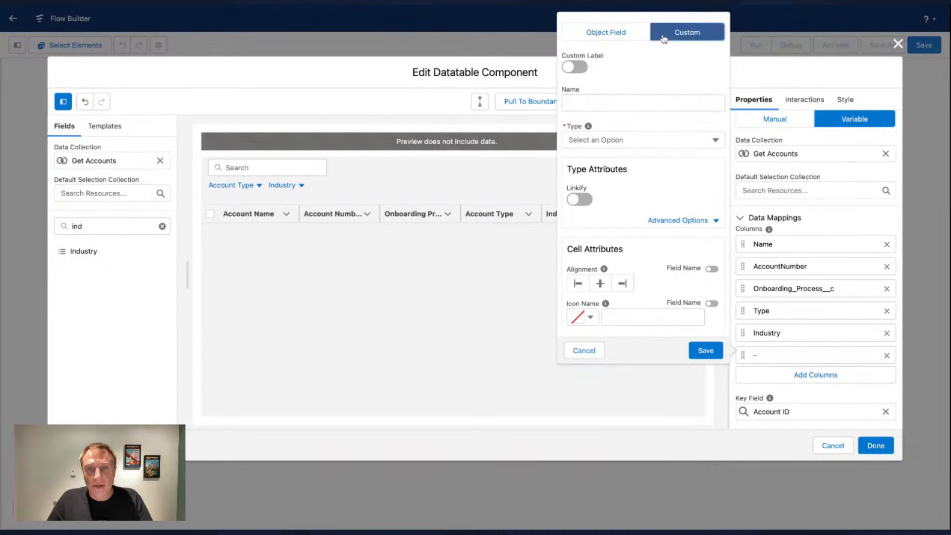
pyautogui.click(603, 144)
pyautogui.click(602, 157)
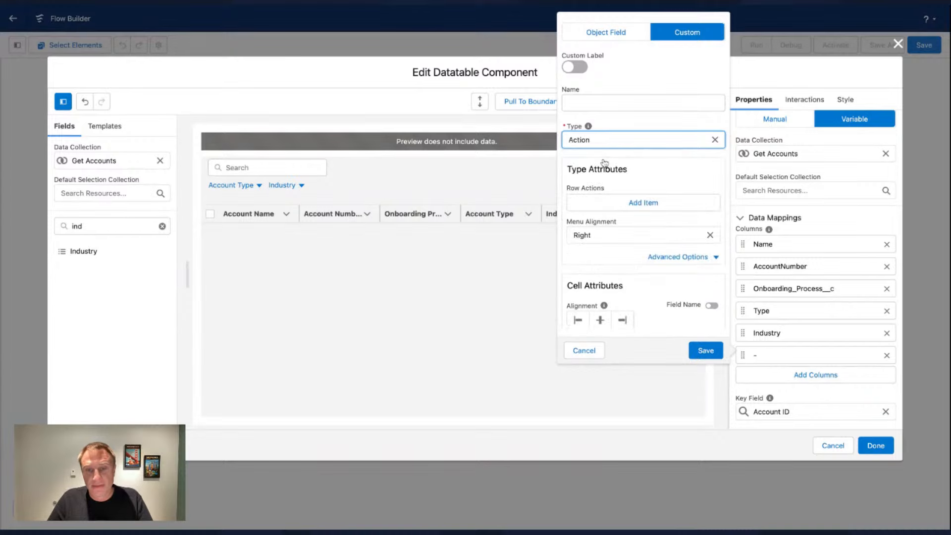
# - Give the action column the row actions Edit and Change Owner, and save the column, data table and screen
pyautogui.click(599, 202)
pyautogui.click(601, 212)
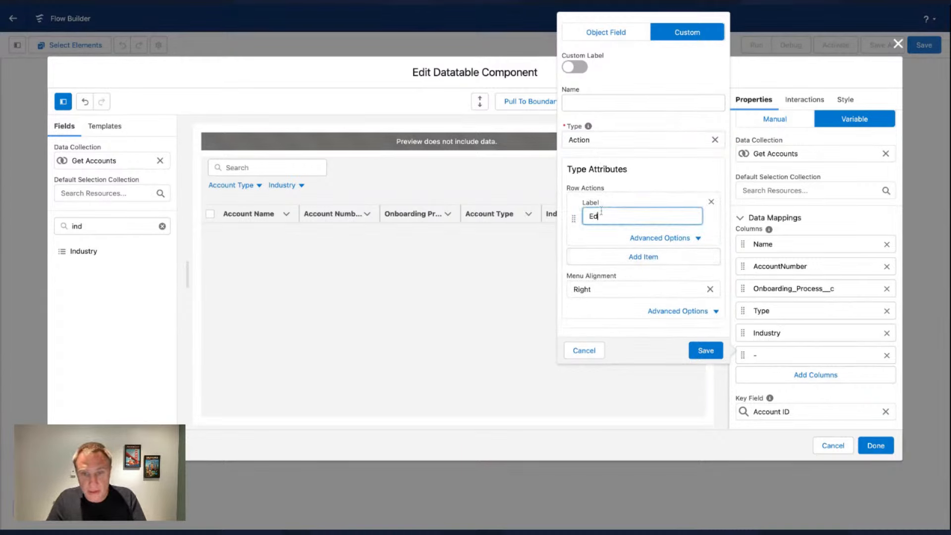
pyautogui.write('Edit')
pyautogui.click(605, 257)
pyautogui.click(601, 270)
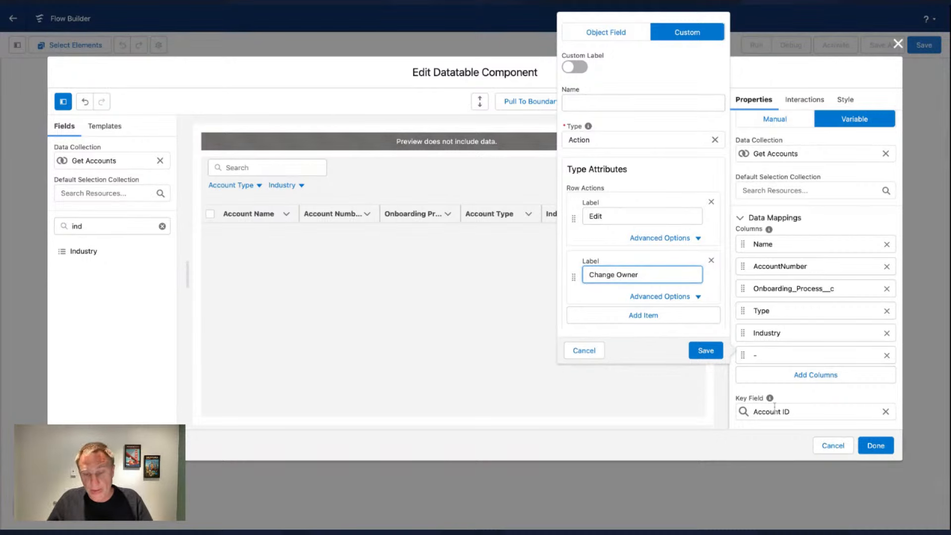
pyautogui.scroll(-2, 703, 350)
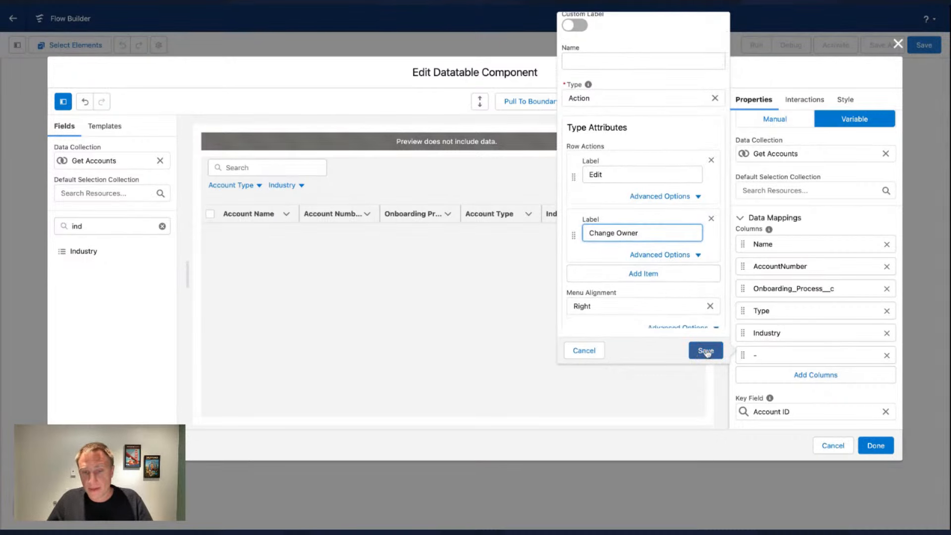
pyautogui.click(700, 353)
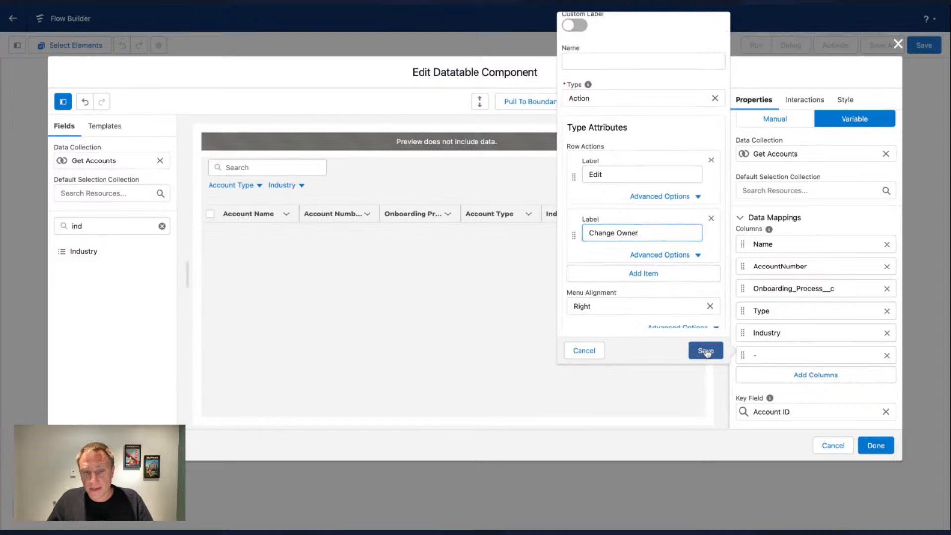
pyautogui.click(875, 445)
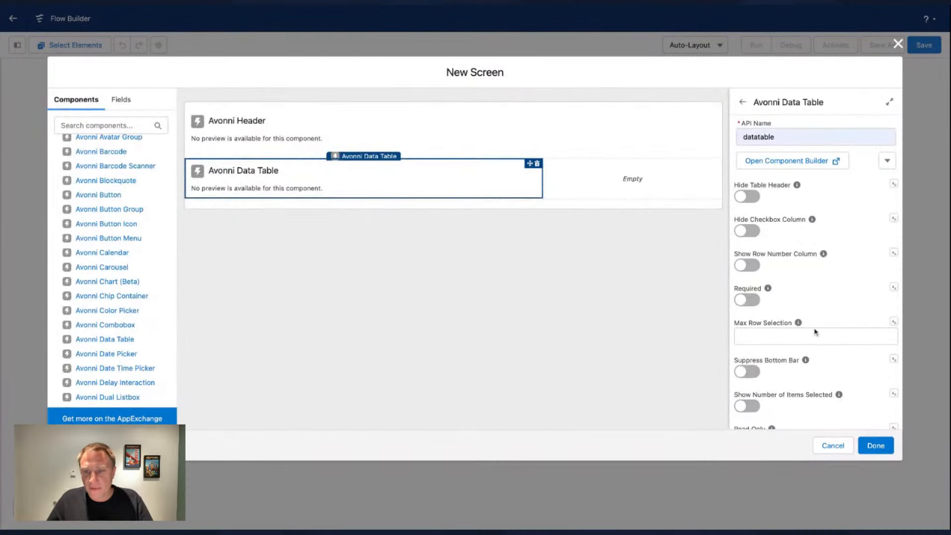
pyautogui.click(875, 445)
# - Save the flow with the label WebinarAvonniFlow
pyautogui.click(924, 45)
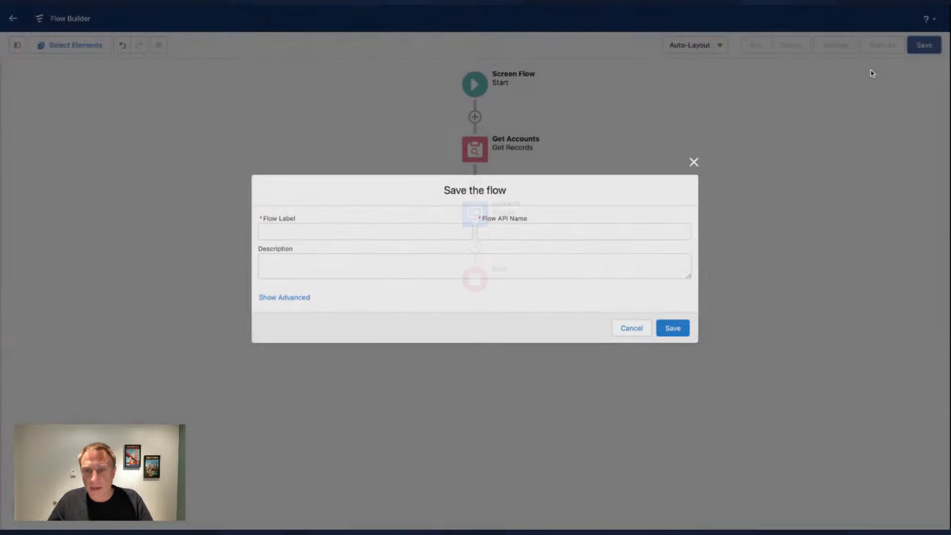
pyautogui.click(419, 226)
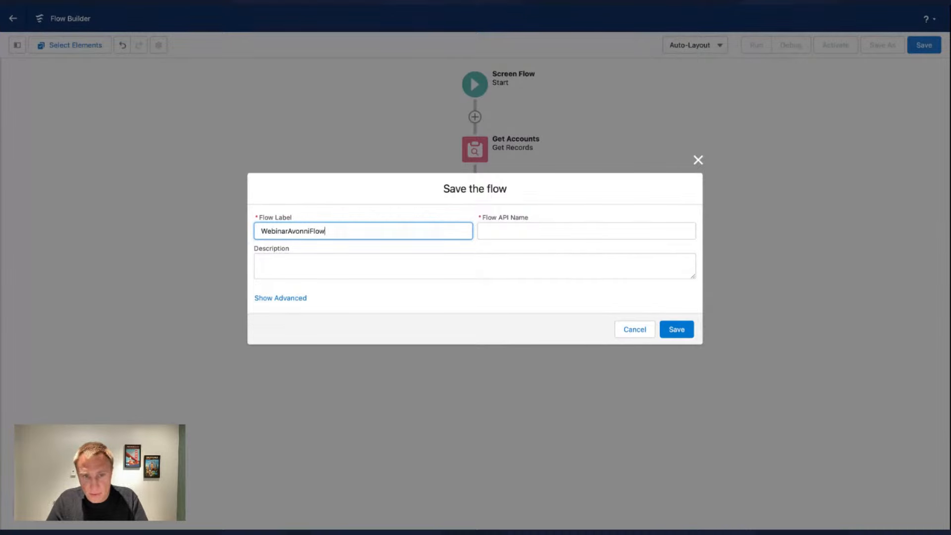
pyautogui.press('Tab')
pyautogui.click(677, 330)
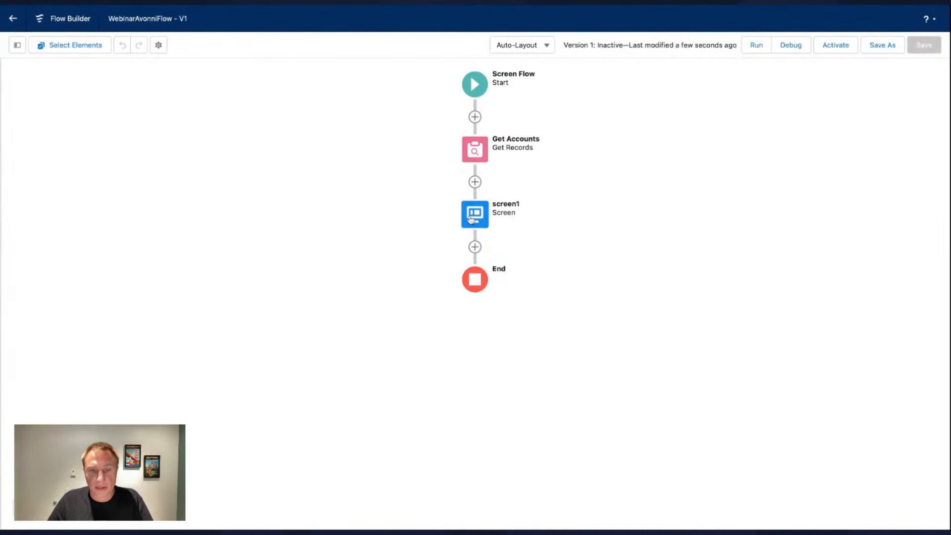
# - Reopen the data table of screen1 in the Component Builder and show its interactions
pyautogui.doubleClick(471, 219)
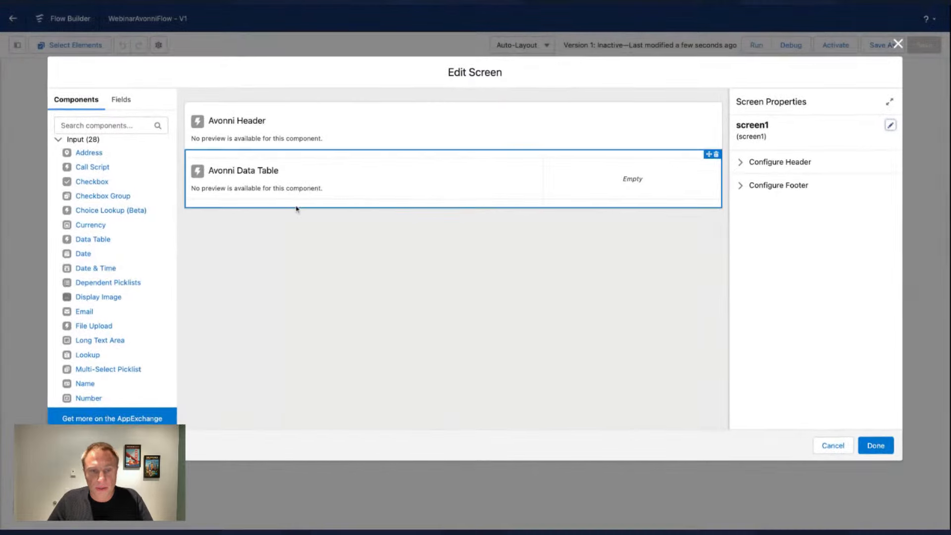
pyautogui.click(297, 188)
pyautogui.click(781, 160)
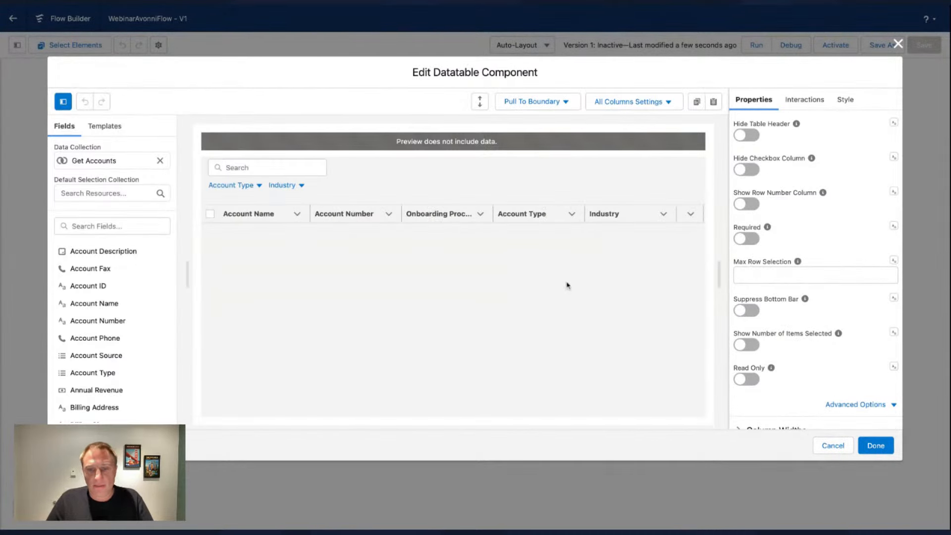
pyautogui.click(809, 102)
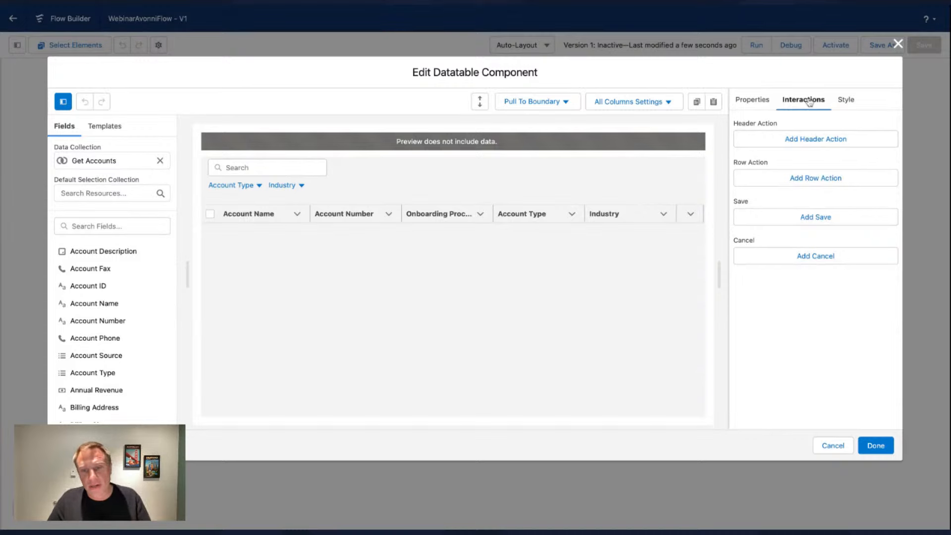
# - Add a row action interaction with Edit as the target name and Navigate as the type
pyautogui.click(763, 181)
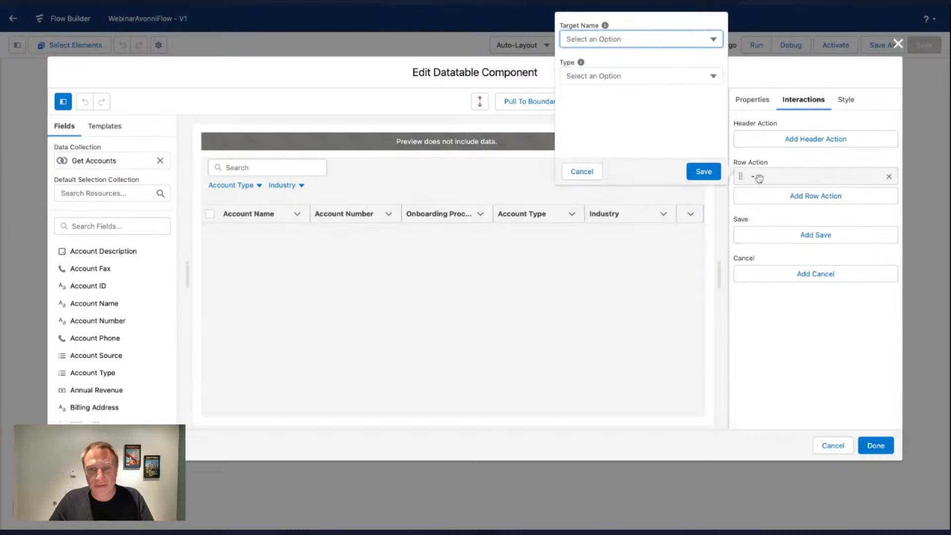
pyautogui.click(581, 39)
pyautogui.click(582, 58)
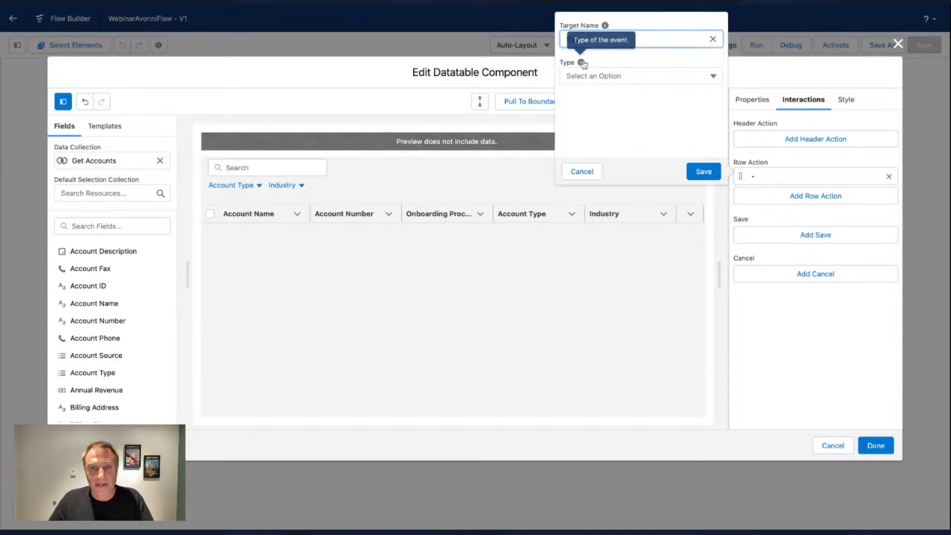
pyautogui.click(627, 76)
pyautogui.scroll(-1, 604, 102)
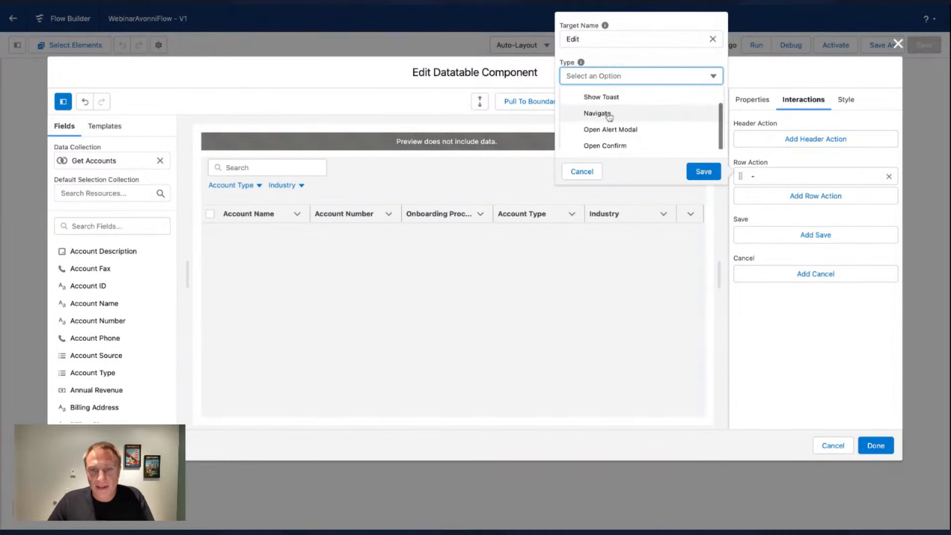
pyautogui.click(608, 113)
# - Set the page reference type of the Edit row action to Record Page
pyautogui.click(603, 113)
pyautogui.scroll(-3, 609, 106)
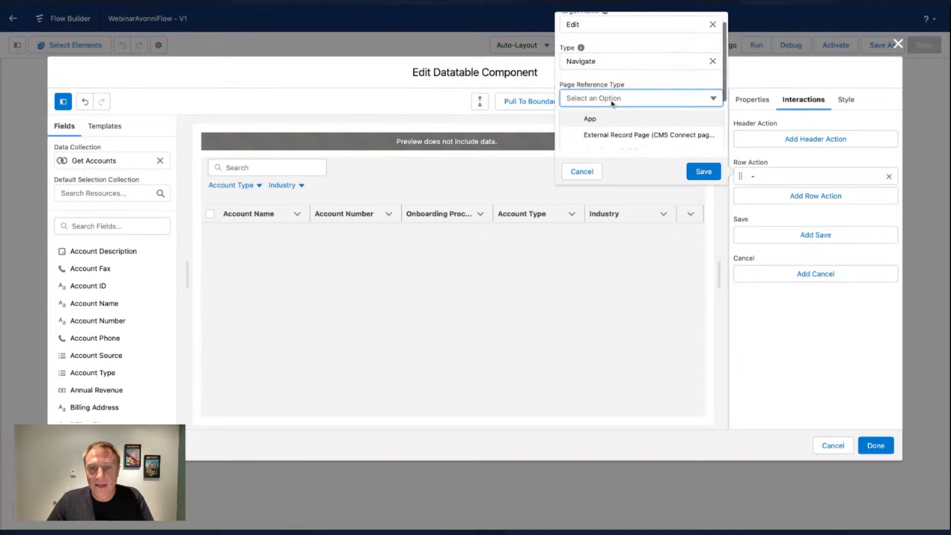
pyautogui.scroll(-5, 611, 106)
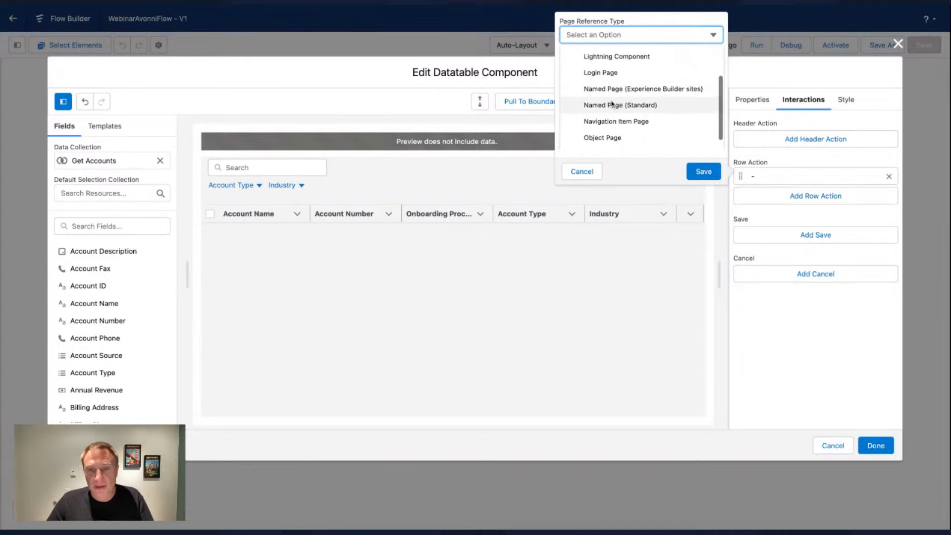
pyautogui.click(603, 120)
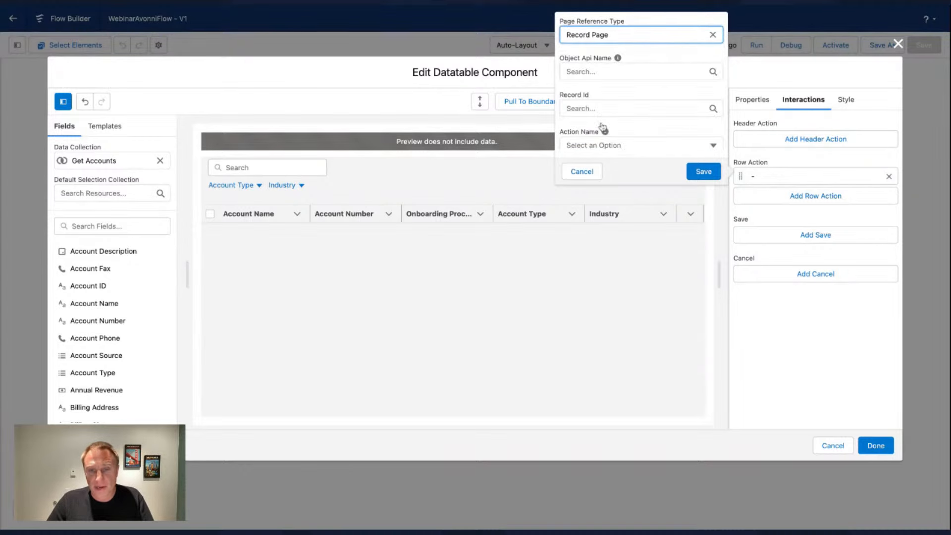
# - Point the Edit row action at the Account object with Record: Id as record ID and Edit as action name, and save it
pyautogui.click(579, 75)
pyautogui.write('acc')
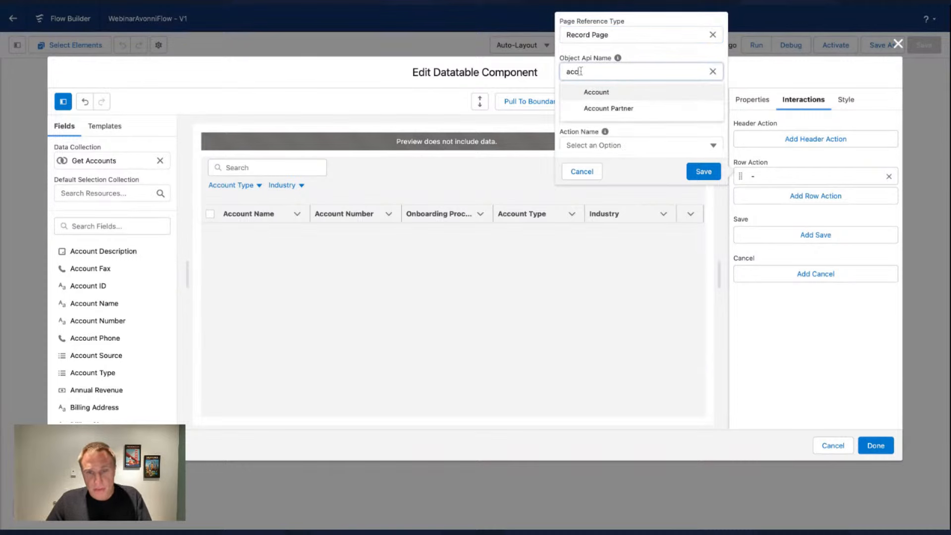
pyautogui.click(592, 94)
pyautogui.click(595, 108)
pyautogui.click(624, 129)
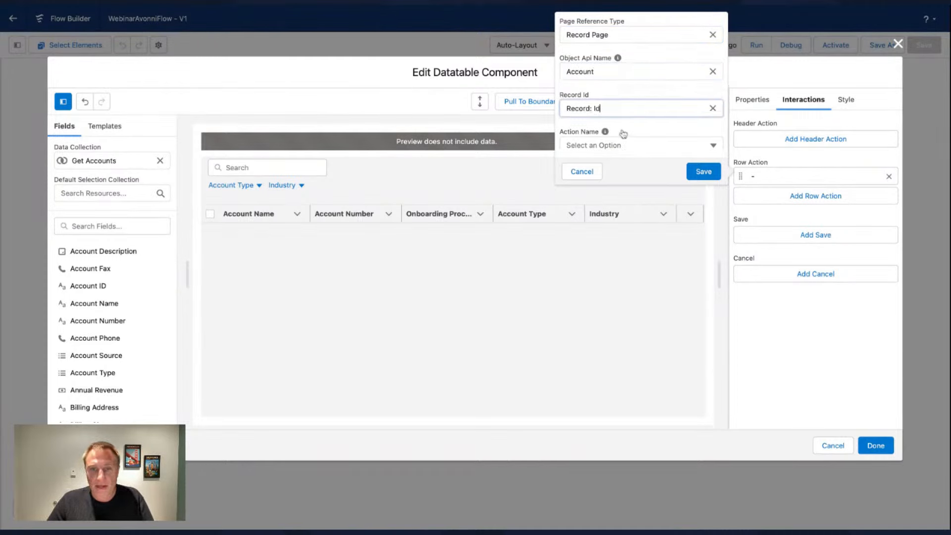
pyautogui.scroll(-3, 623, 133)
pyautogui.click(599, 91)
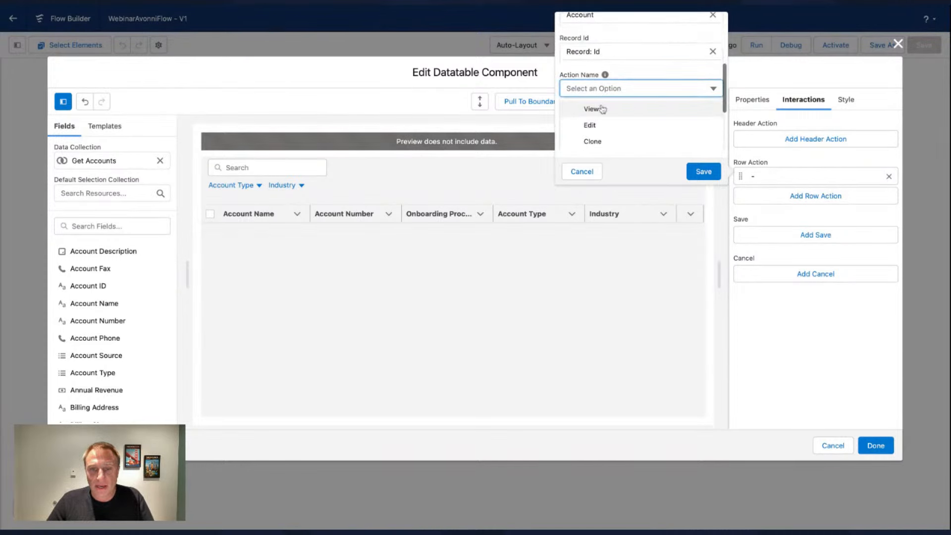
pyautogui.click(594, 114)
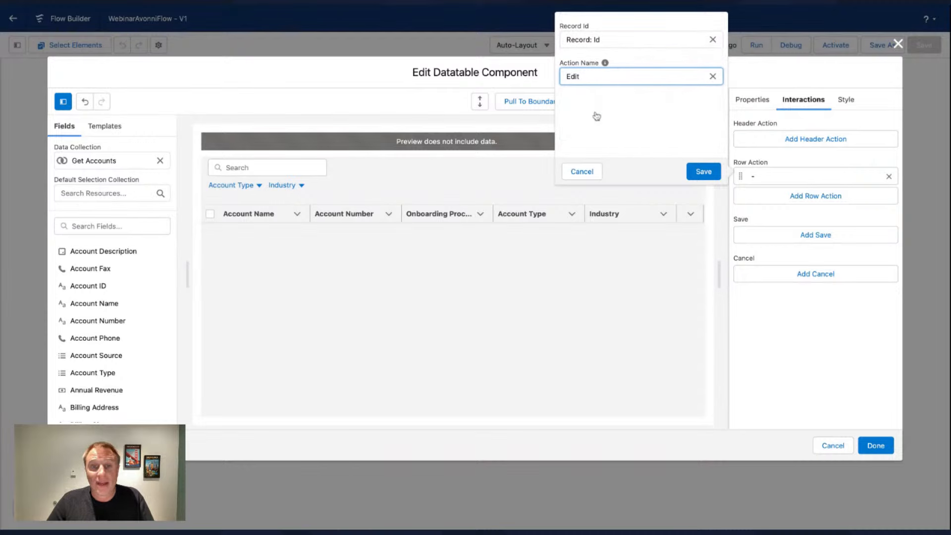
pyautogui.click(717, 174)
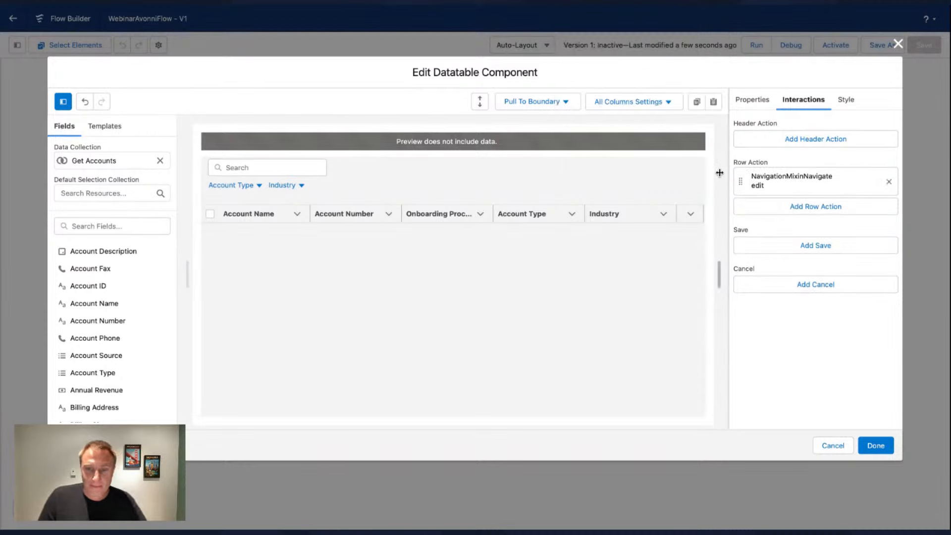
# - Add a second row action with Change Owner as the target name and Open Flow Dialog as the type
pyautogui.click(783, 208)
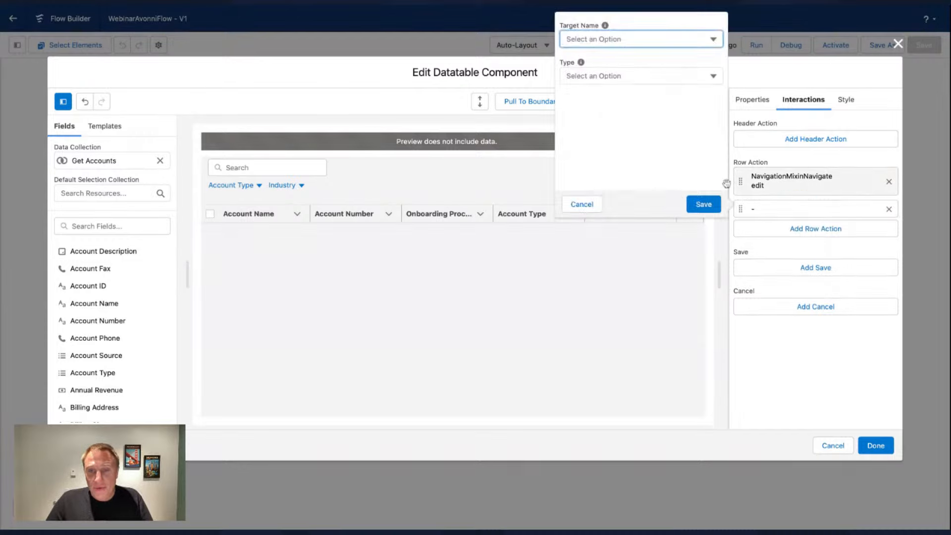
pyautogui.click(603, 39)
pyautogui.click(588, 77)
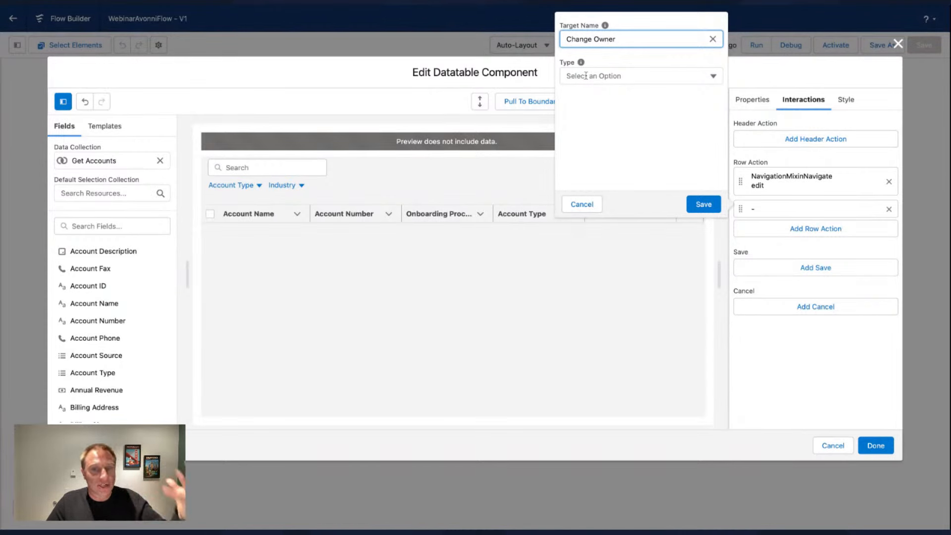
pyautogui.click(586, 76)
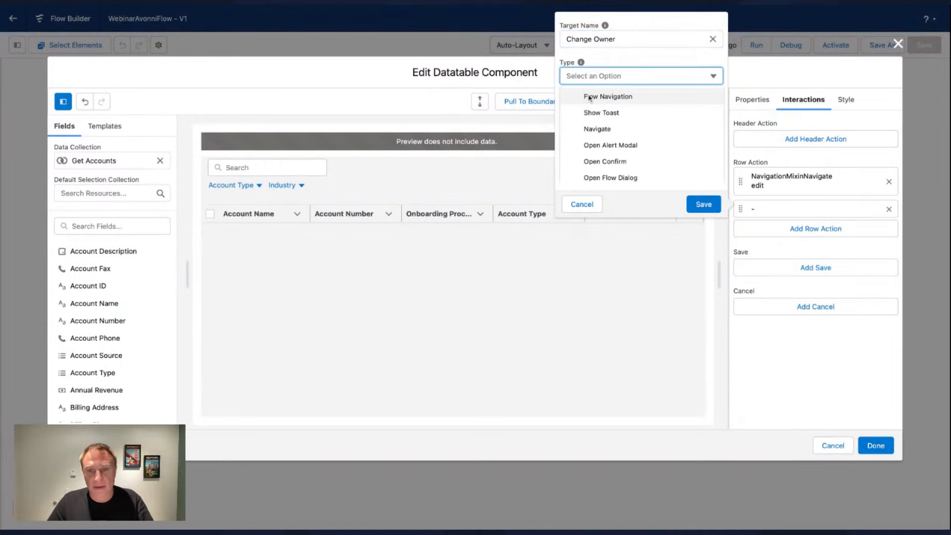
pyautogui.scroll(-1, 609, 155)
pyautogui.click(603, 157)
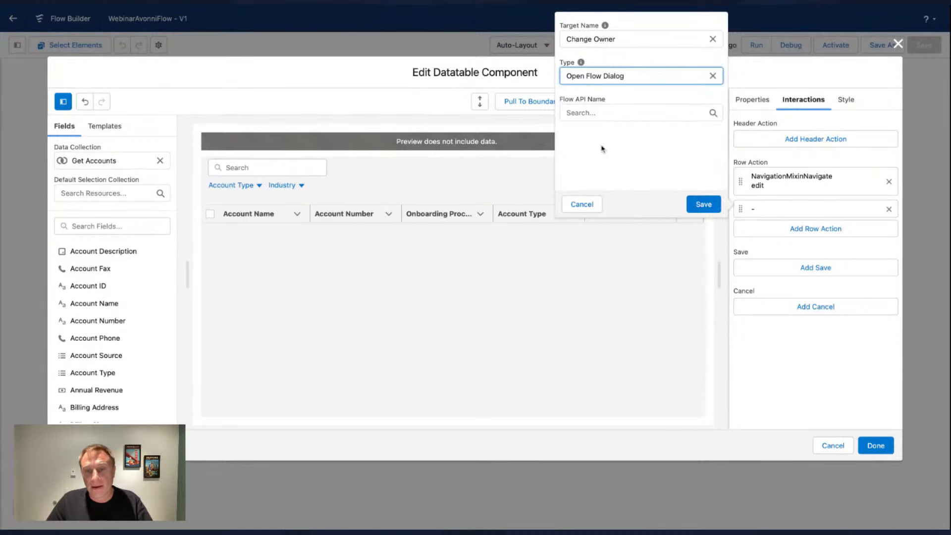
# - Set the flow API name of the Change Owner row action to changeOwner2
pyautogui.click(581, 112)
pyautogui.write('ch')
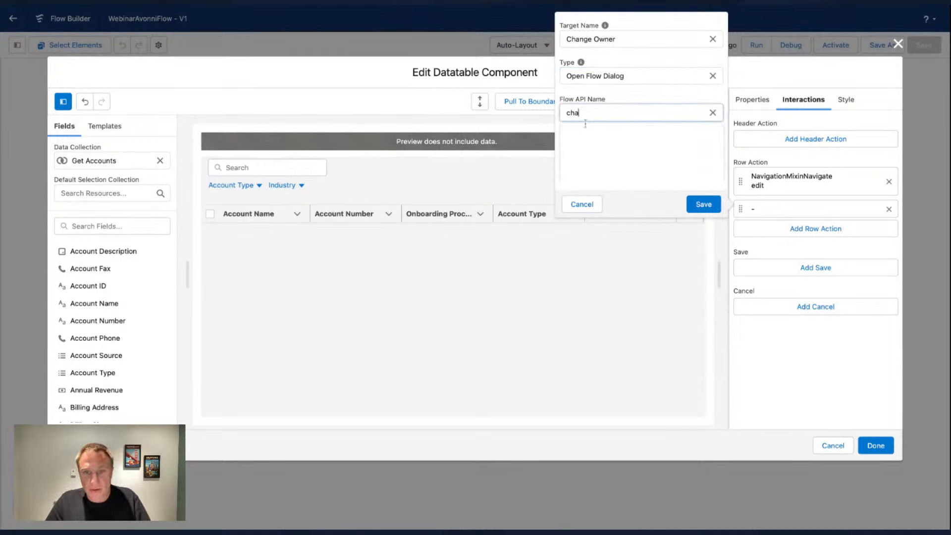
pyautogui.write('a')
pyautogui.click(605, 148)
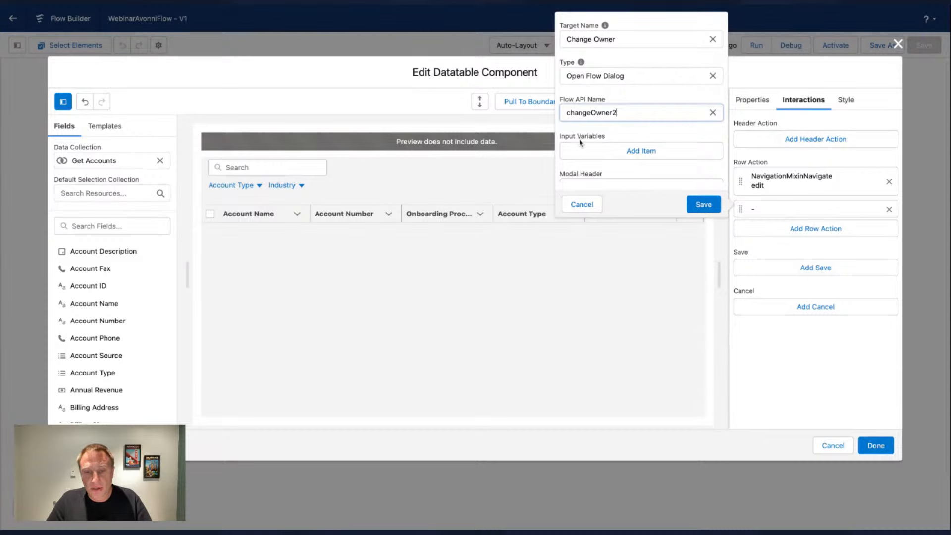
# - Add an input variable named IdAcc with the value Record: Account ID and the type String
pyautogui.click(592, 150)
pyautogui.scroll(-2, 618, 129)
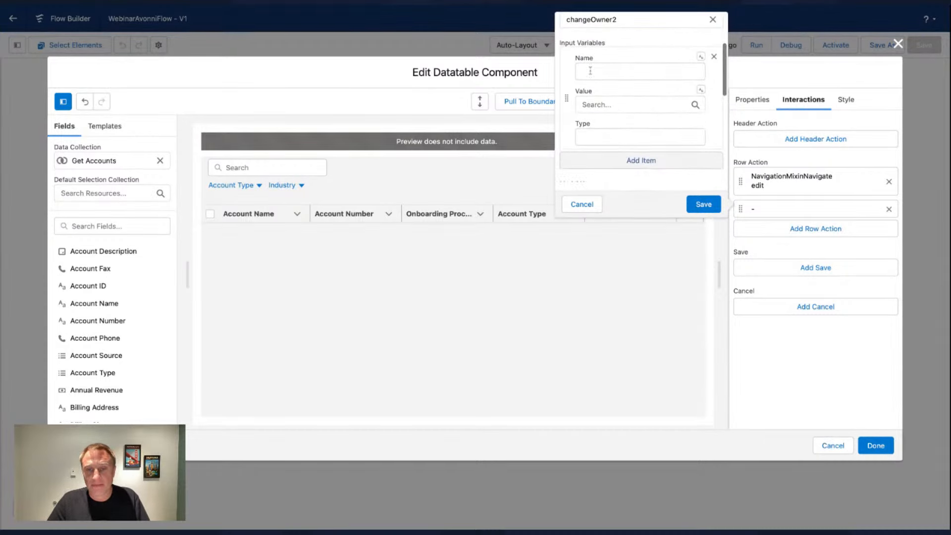
pyautogui.click(593, 70)
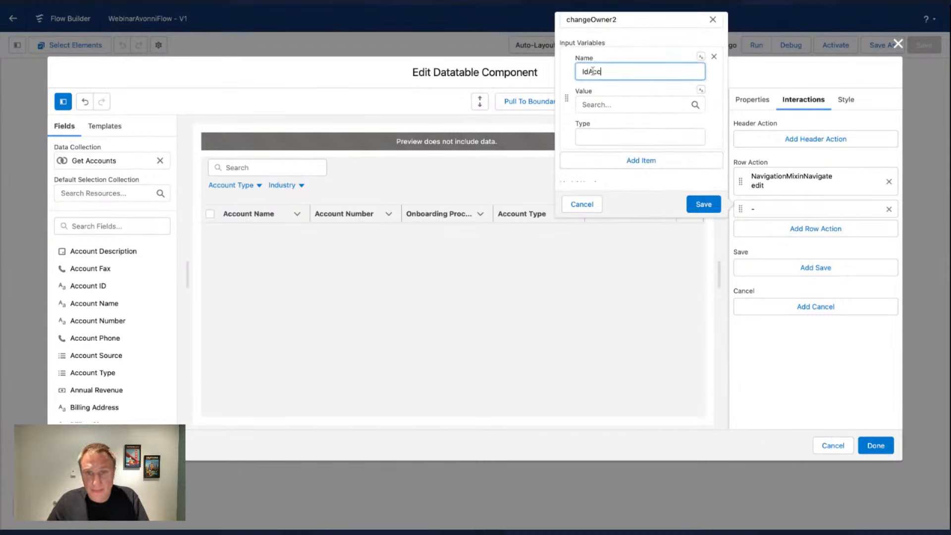
pyautogui.click(596, 104)
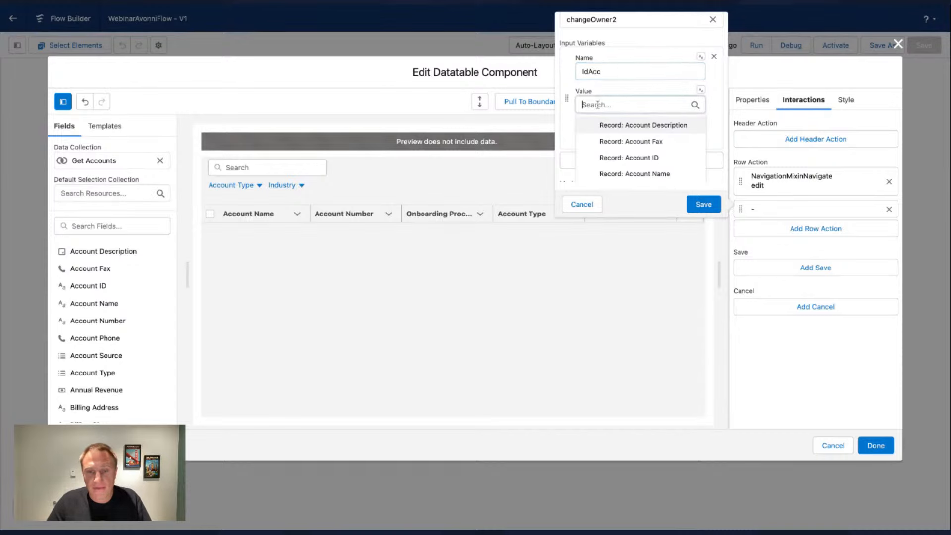
pyautogui.click(620, 159)
pyautogui.click(603, 135)
pyautogui.write('Str')
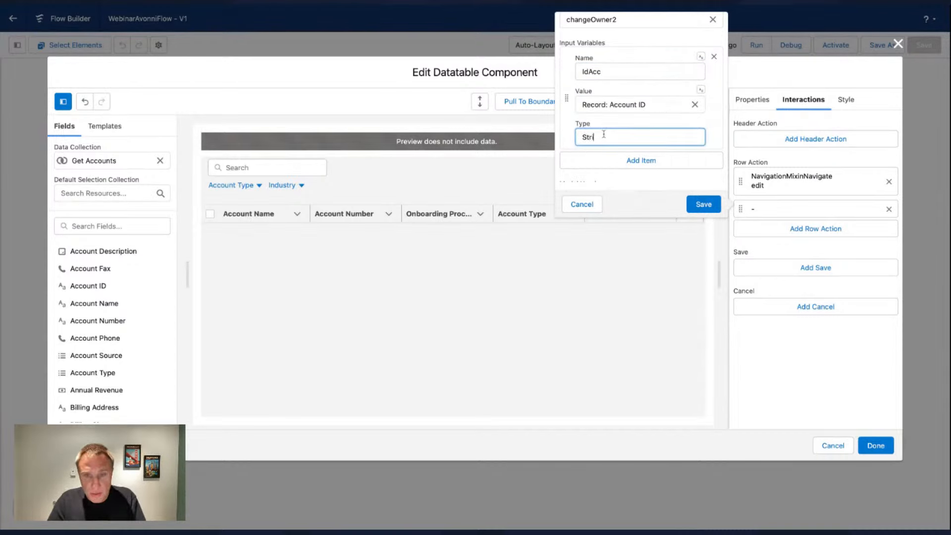
pyautogui.write('ing')
# - Add an On Finish Flow Navigation to Next Screen to the Change Owner action and save the row action
pyautogui.scroll(-4, 605, 130)
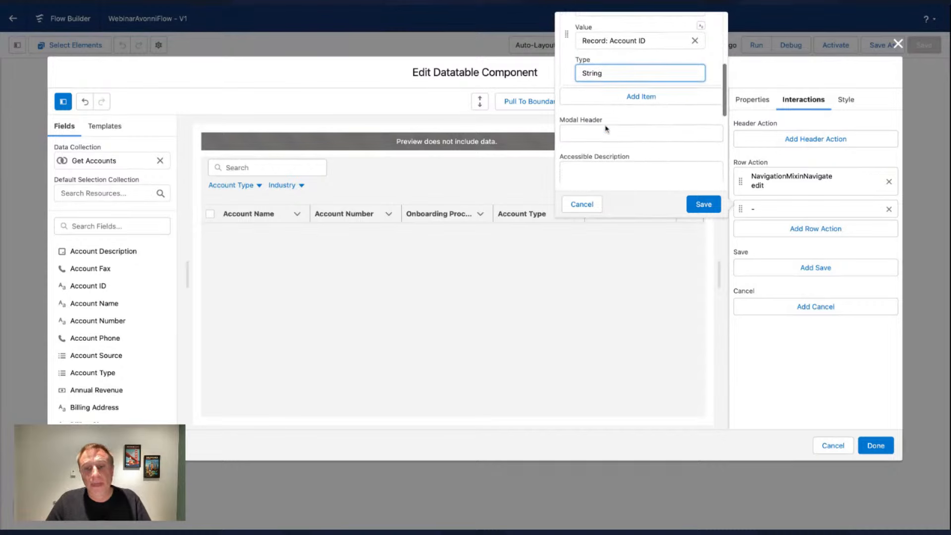
pyautogui.scroll(-1, 605, 128)
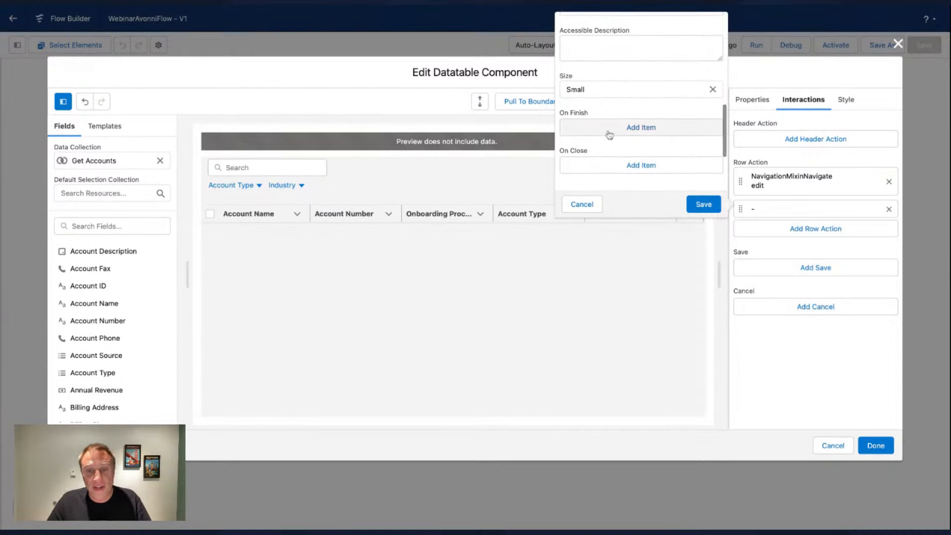
pyautogui.click(607, 130)
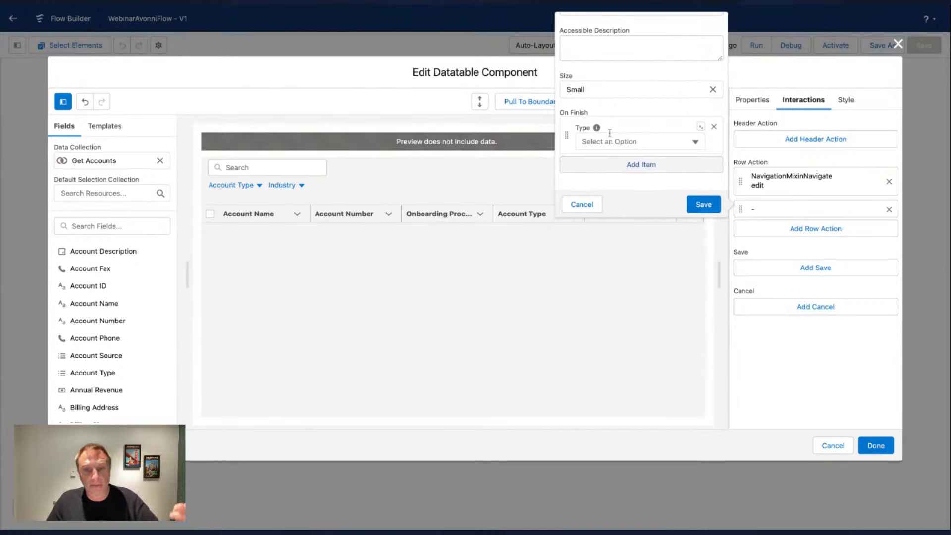
pyautogui.click(612, 142)
pyautogui.click(615, 164)
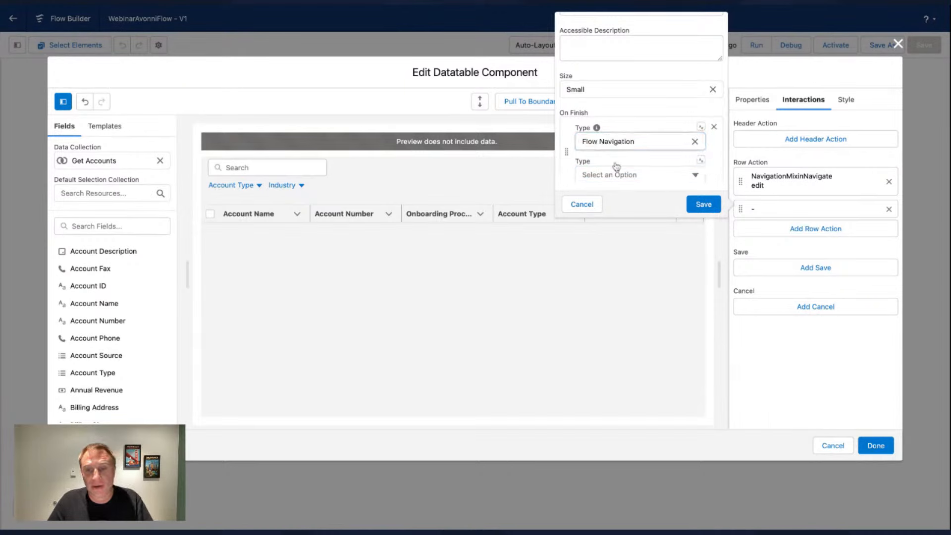
pyautogui.scroll(-1, 613, 162)
pyautogui.click(615, 155)
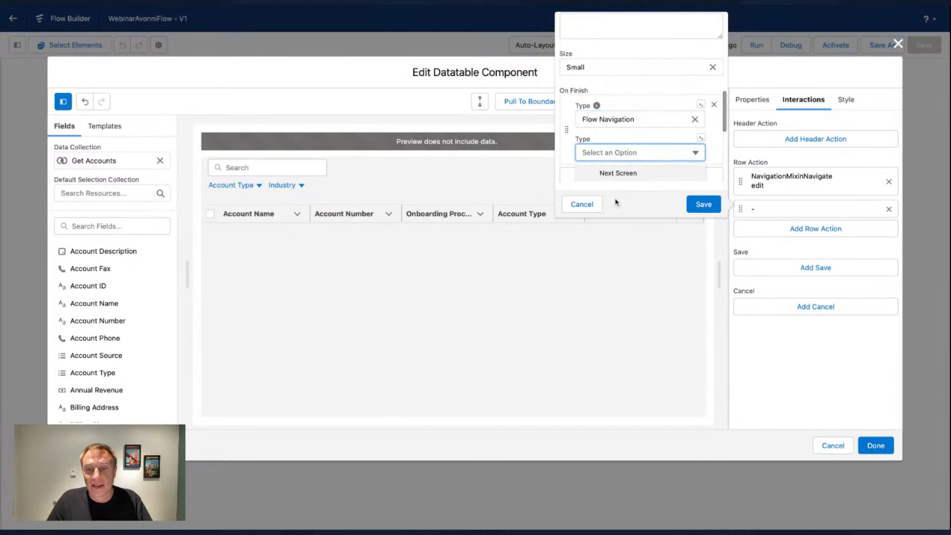
pyautogui.click(608, 173)
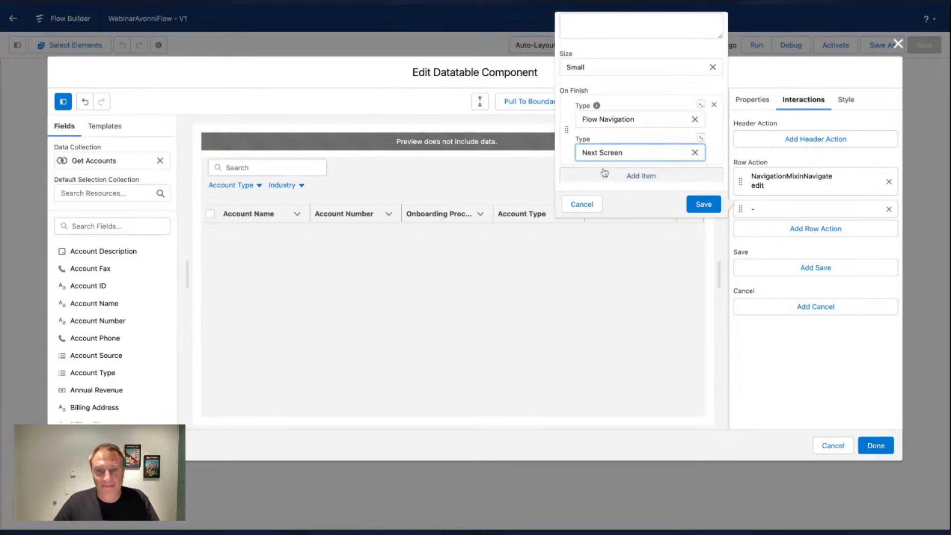
pyautogui.scroll(-2, 705, 212)
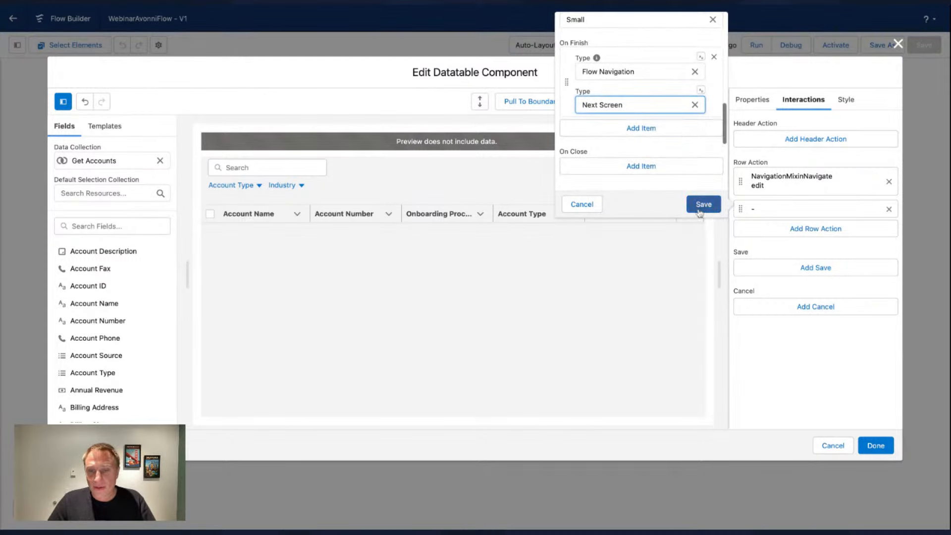
pyautogui.click(703, 205)
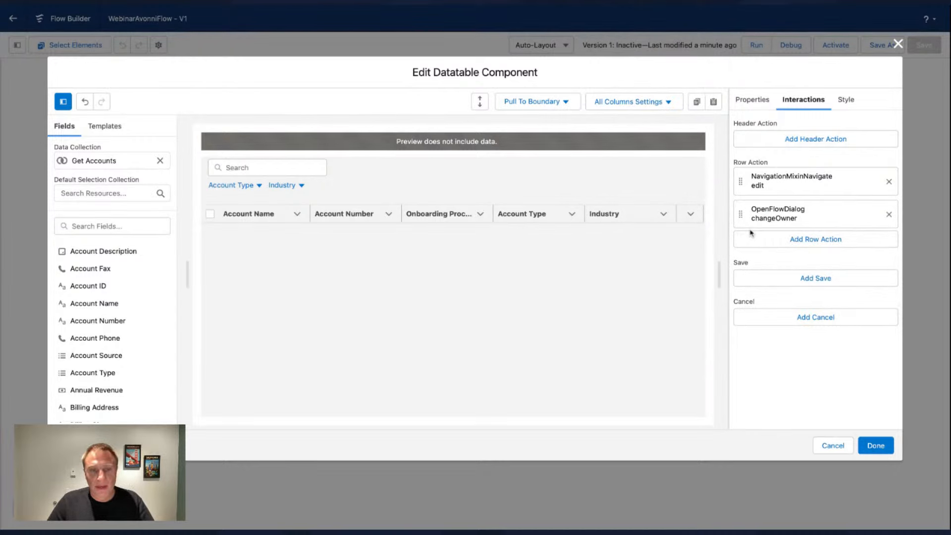
# - Set the position of the data table's search engine to Fill in its properties
pyautogui.click(745, 102)
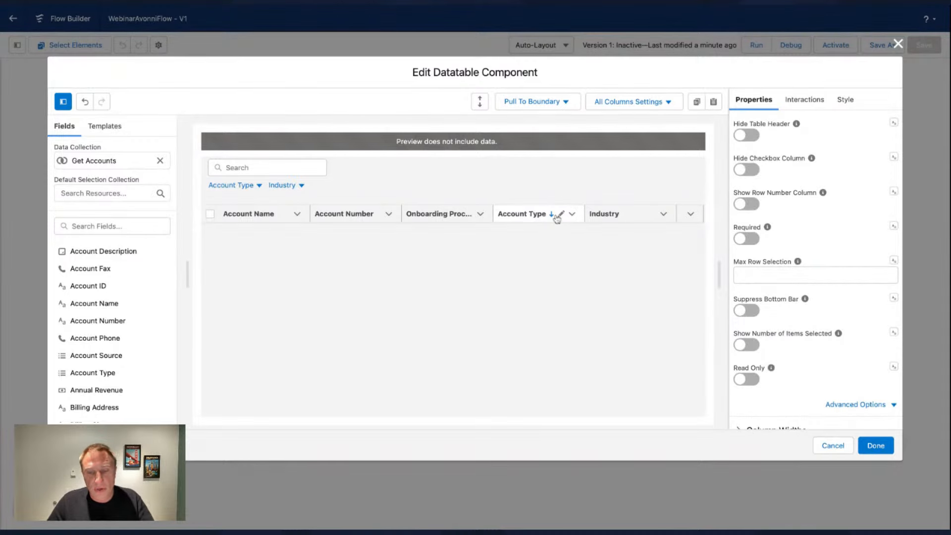
pyautogui.scroll(-6, 762, 273)
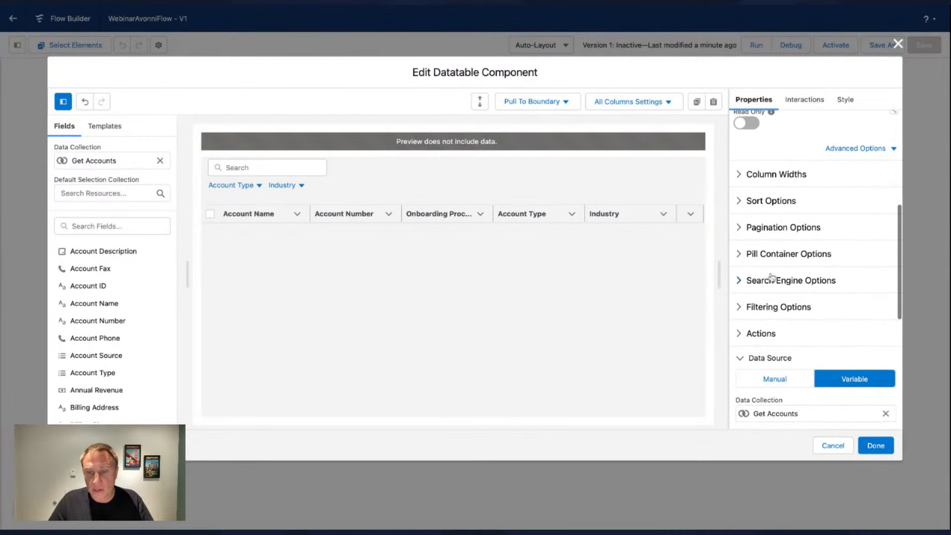
pyautogui.click(771, 279)
pyautogui.scroll(-2, 748, 303)
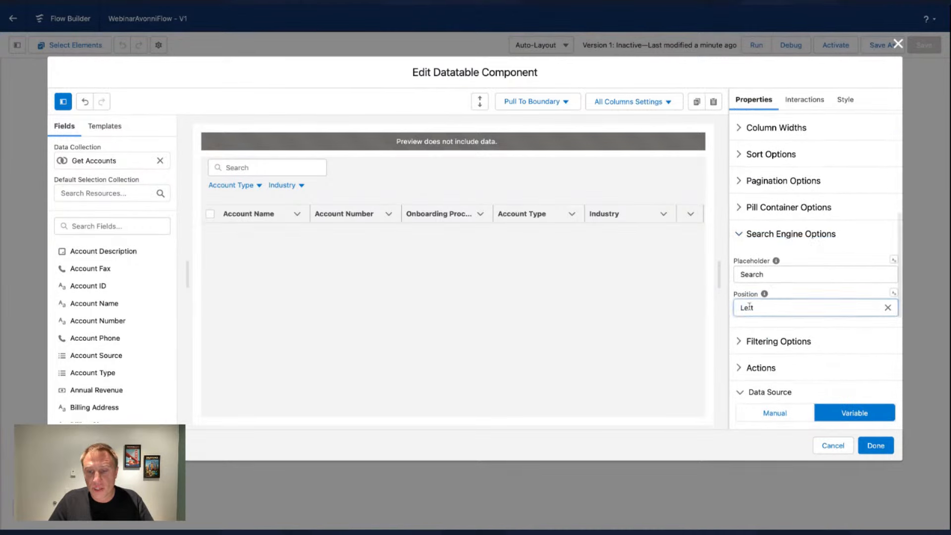
pyautogui.click(749, 305)
pyautogui.click(762, 375)
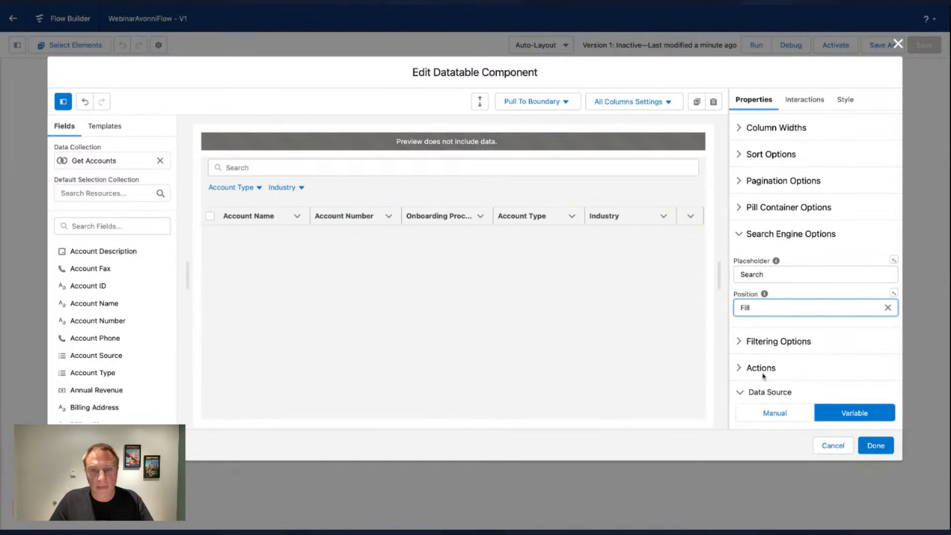
# - Pull the data table to the Left & Right boundary and finish editing the component
pyautogui.click(517, 102)
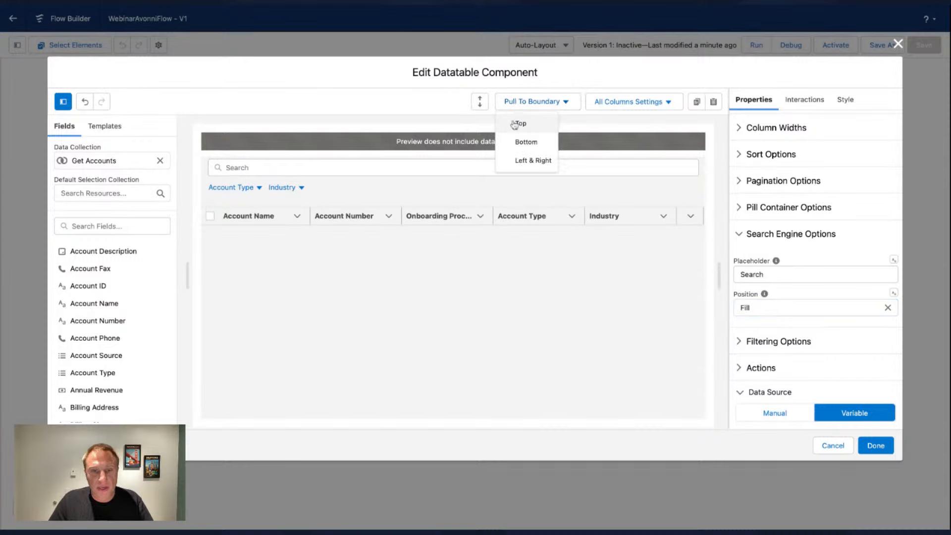
pyautogui.click(516, 162)
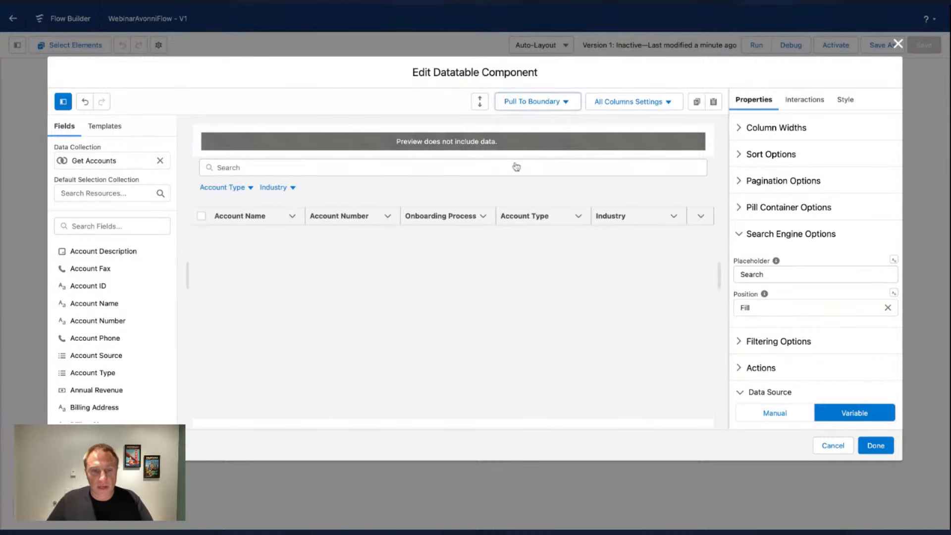
pyautogui.click(885, 444)
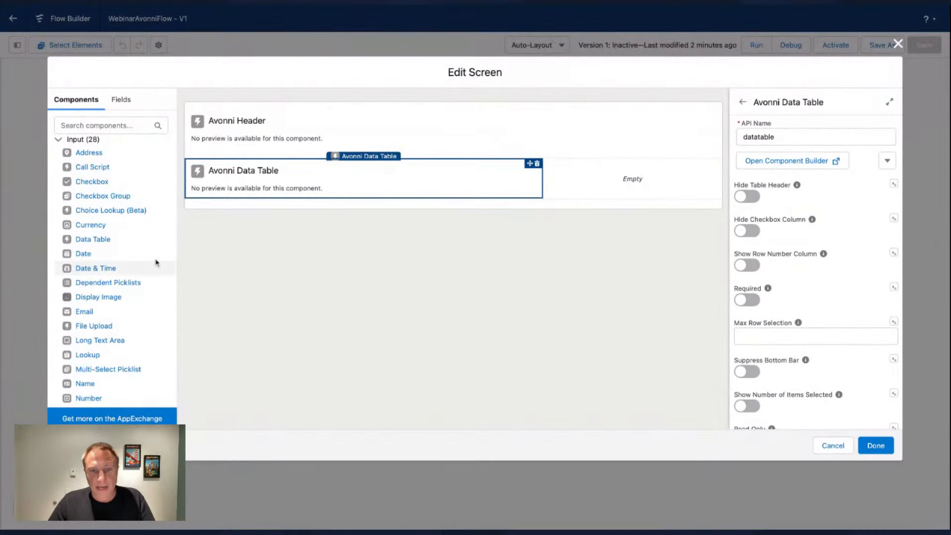
# - Add an Avonni Illustration component to the empty column beside the data table, with the API name illustration
pyautogui.scroll(-2, 139, 265)
pyautogui.scroll(-8, 138, 265)
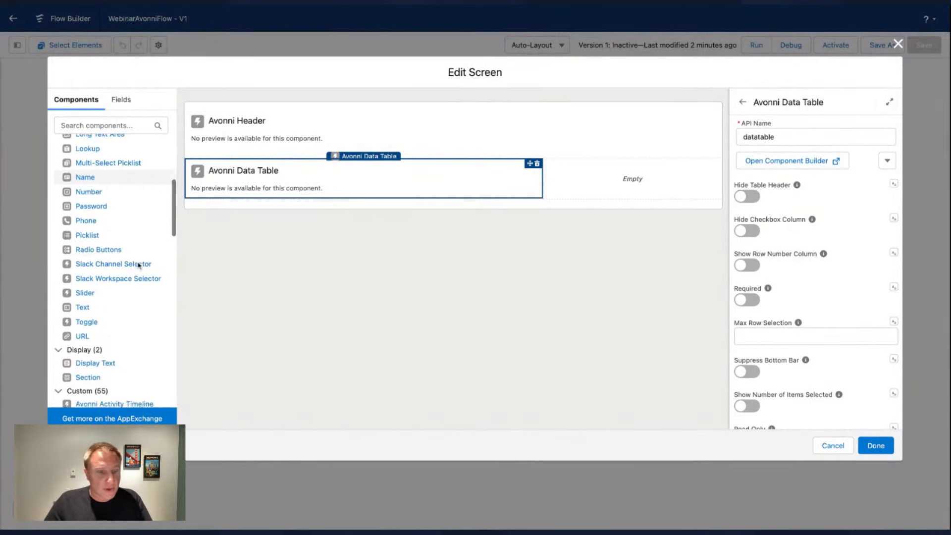
pyautogui.scroll(-8, 138, 265)
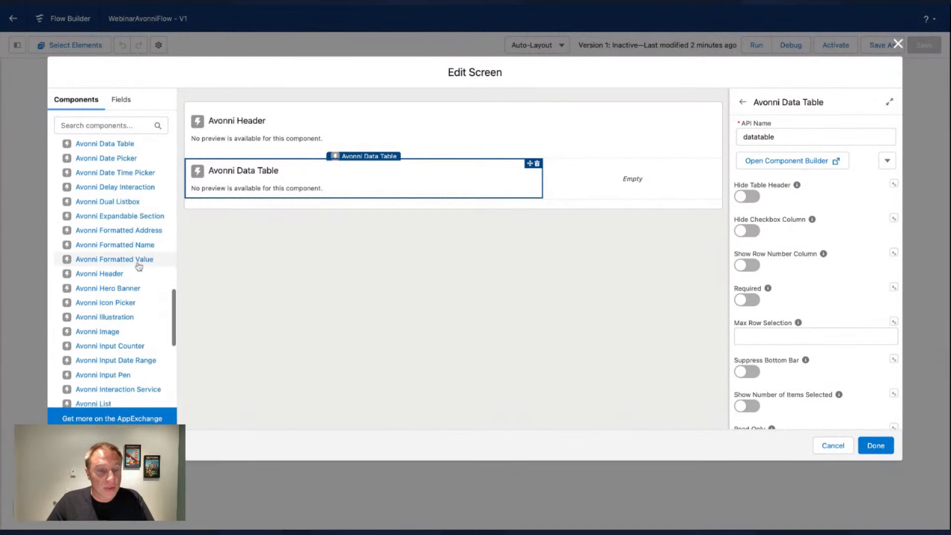
pyautogui.moveTo(67, 257); pyautogui.dragTo(622, 186)
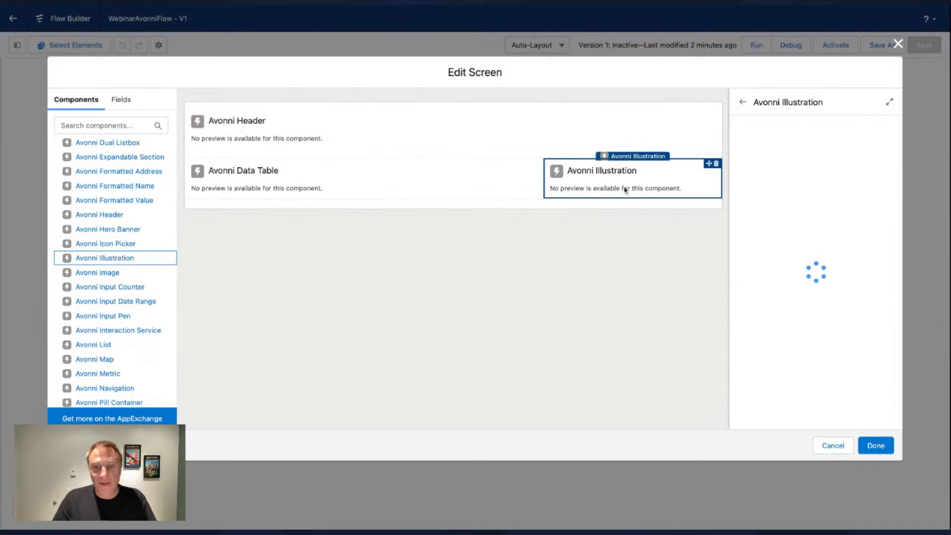
pyautogui.click(762, 133)
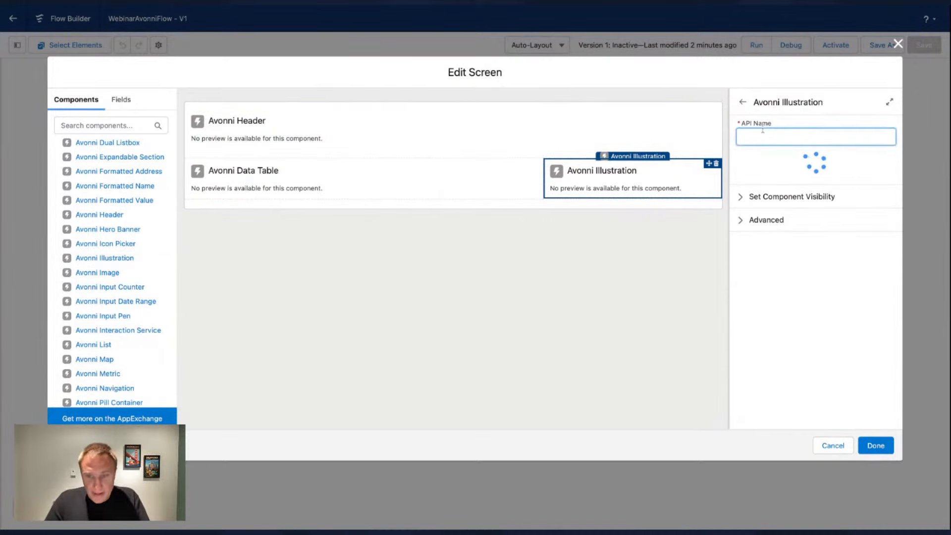
pyautogui.write('illustration')
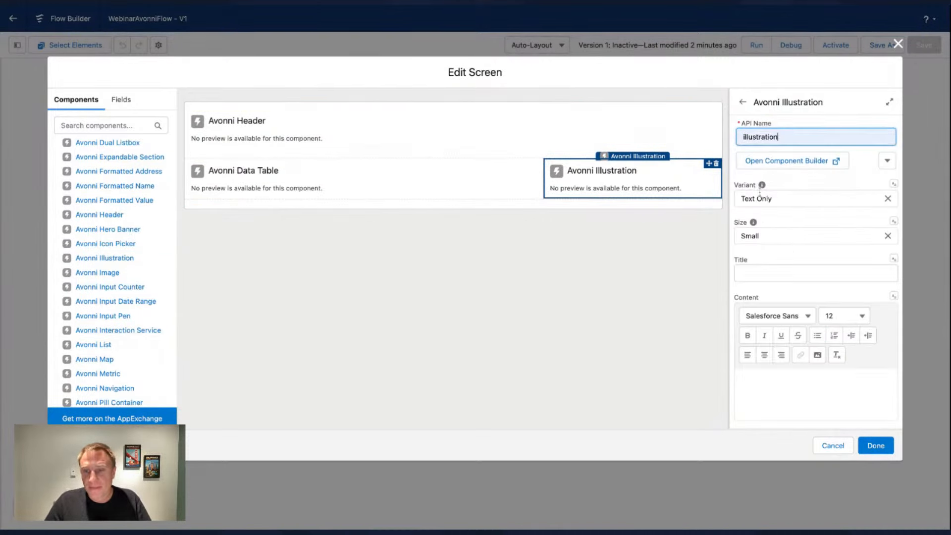
# - Open the illustration in the Component Builder and apply the standard "No items to display" template
pyautogui.click(760, 161)
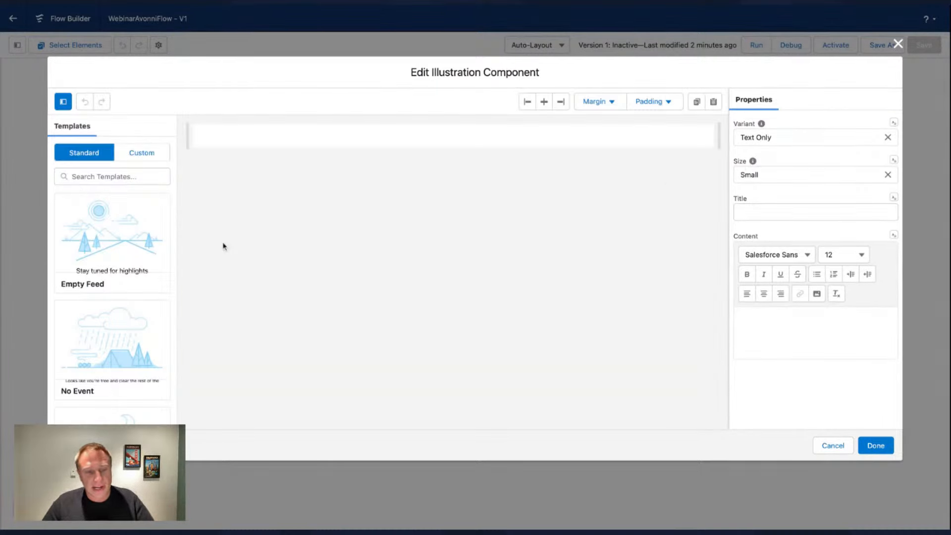
pyautogui.scroll(-7, 70, 275)
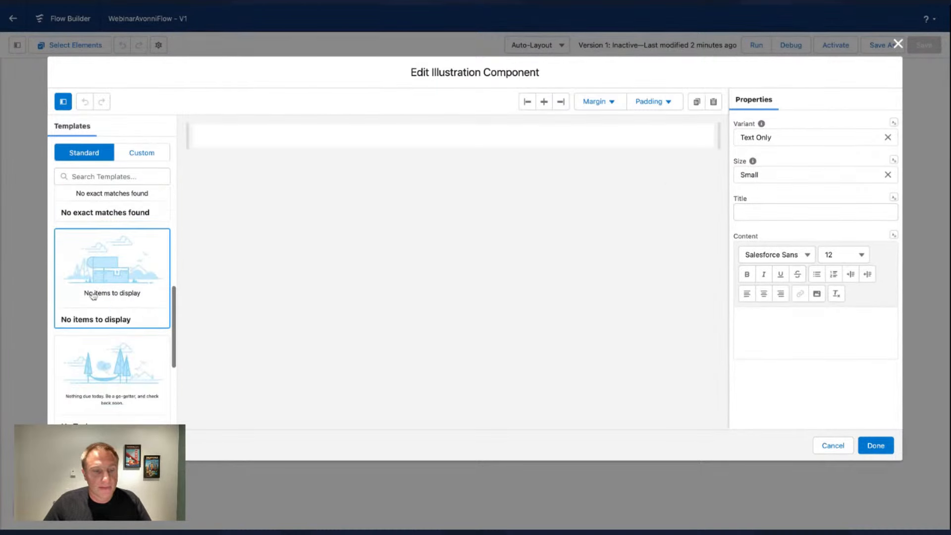
pyautogui.scroll(3, 111, 258)
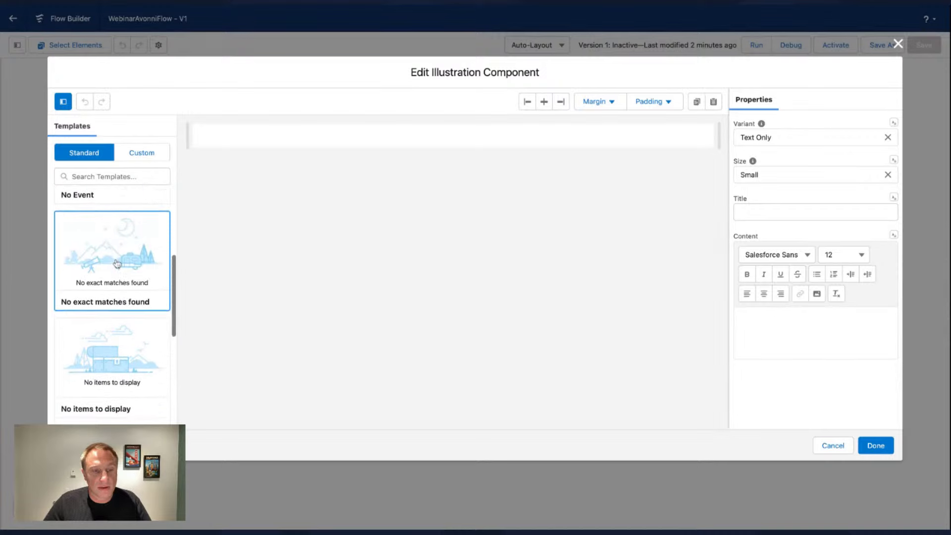
pyautogui.click(118, 309)
# - Set the illustration's content to "Please select an account" and finish editing the component
pyautogui.click(797, 320)
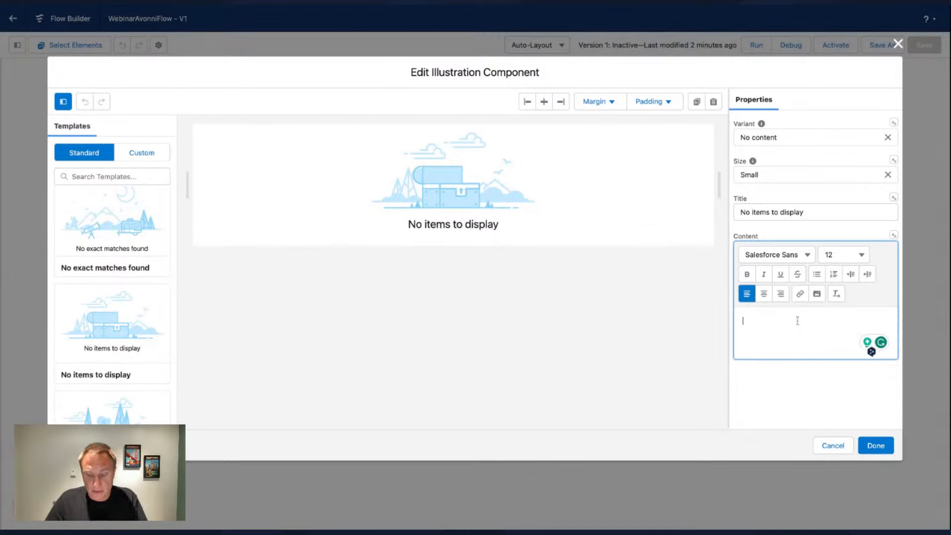
pyautogui.write('Please sele')
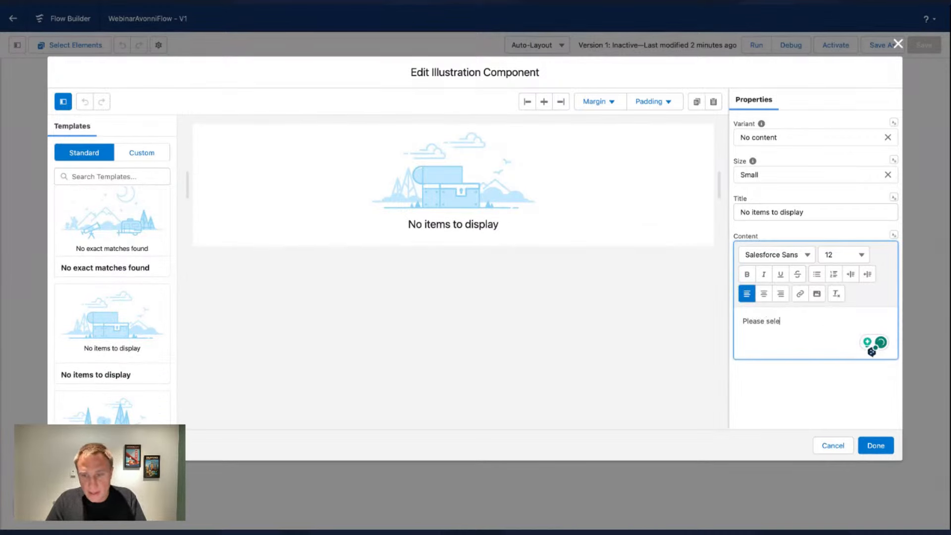
pyautogui.write('ct an account')
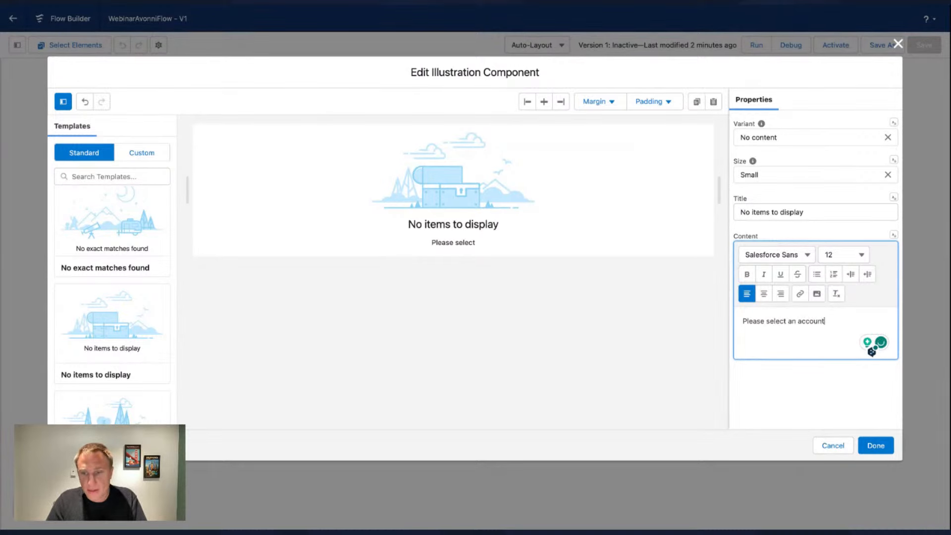
pyautogui.click(875, 445)
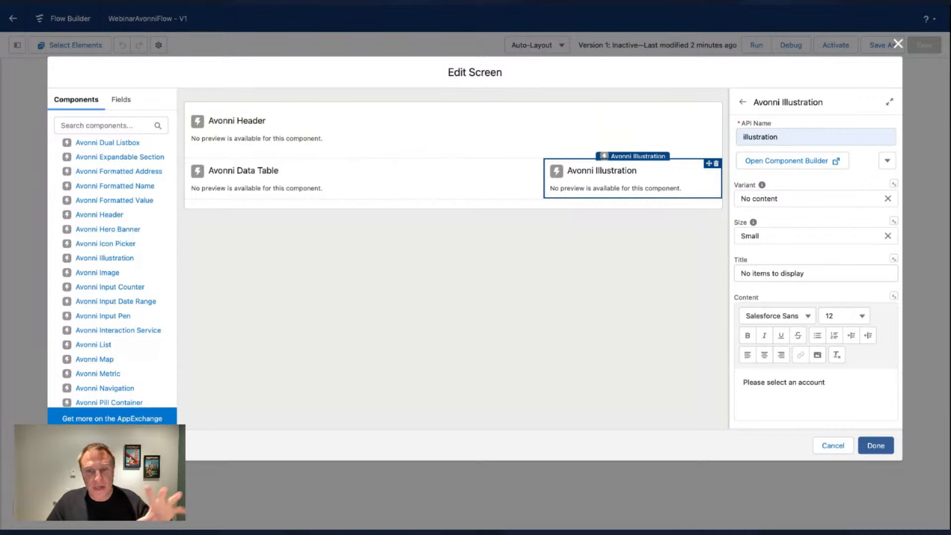
# - Set the illustration's component visibility to display when All Conditions Are Met (AND)
pyautogui.scroll(-5, 812, 303)
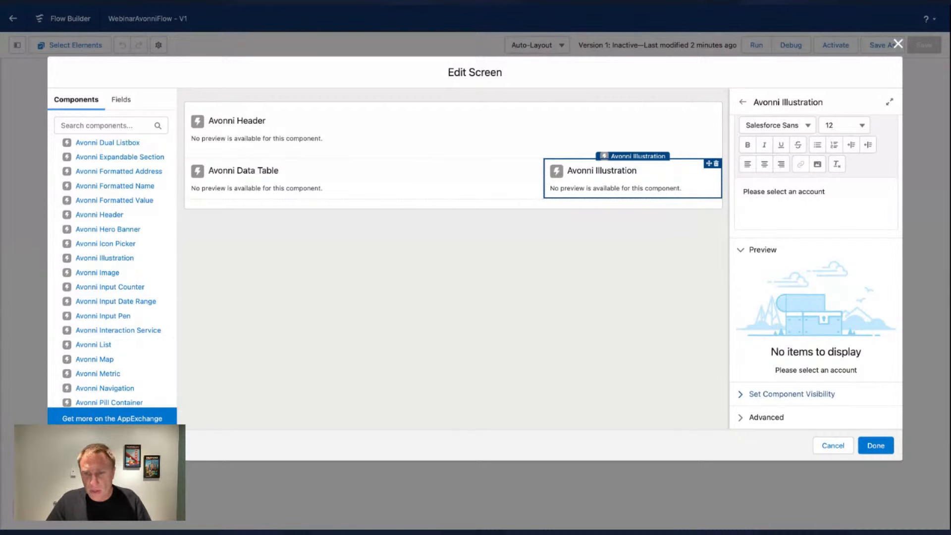
pyautogui.click(791, 394)
pyautogui.scroll(-1, 774, 380)
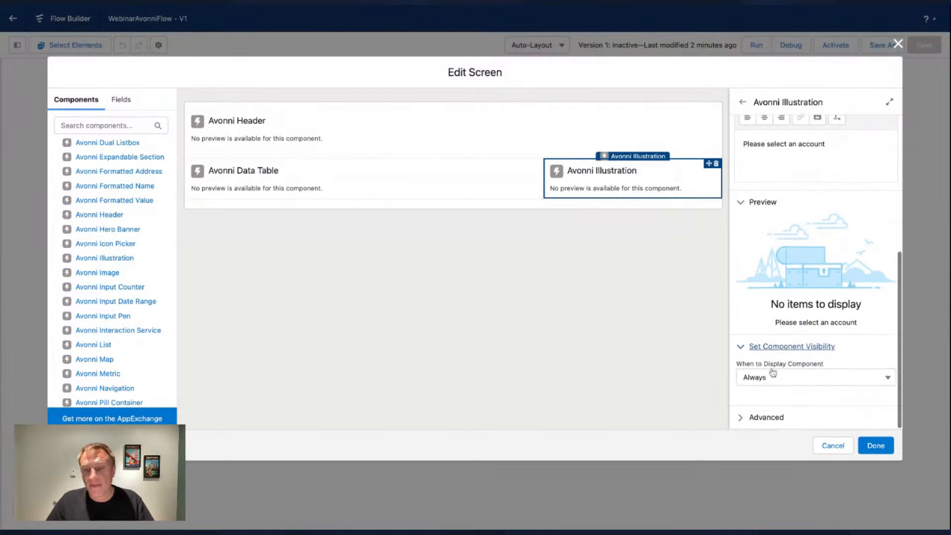
pyautogui.click(765, 377)
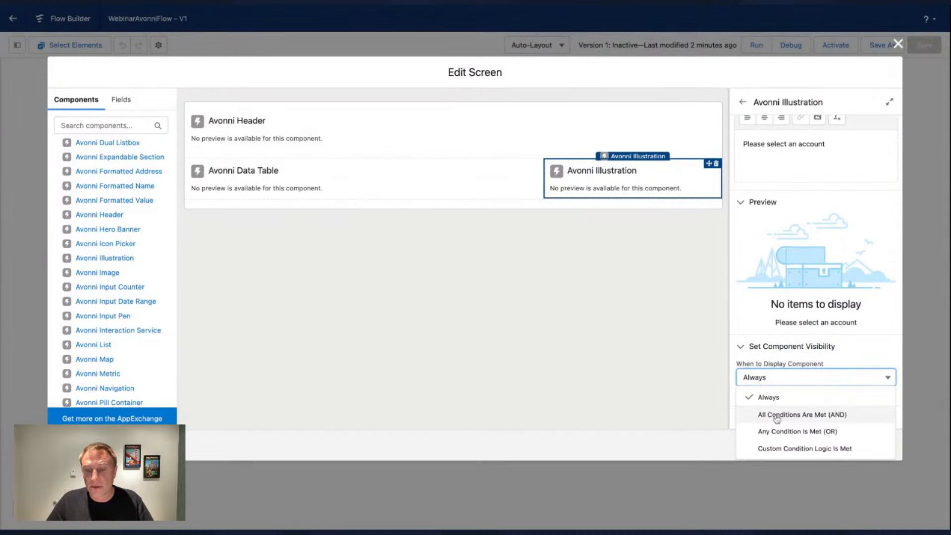
pyautogui.click(776, 417)
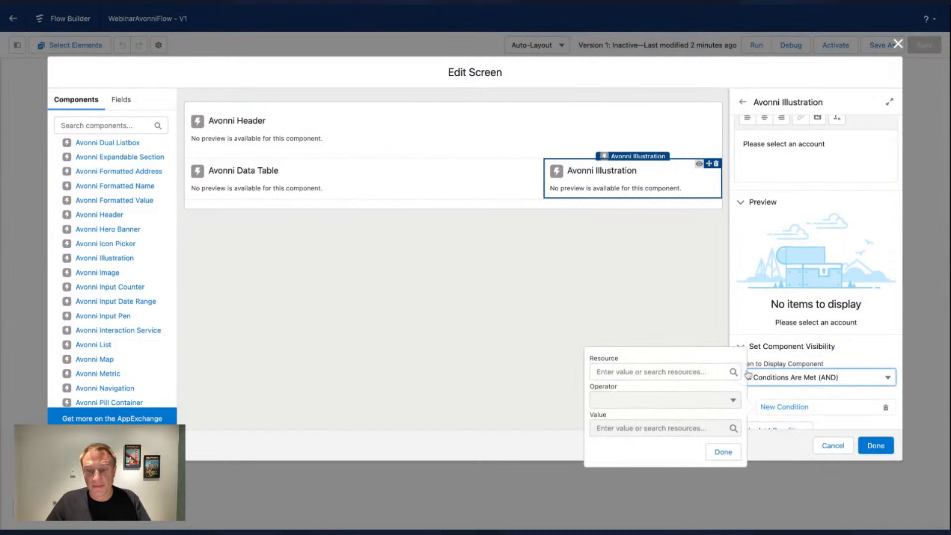
# - Define the illustration's visibility condition as datatable firstSelectedRowKeyValue Is Null $GlobalConstant.True
pyautogui.click(609, 371)
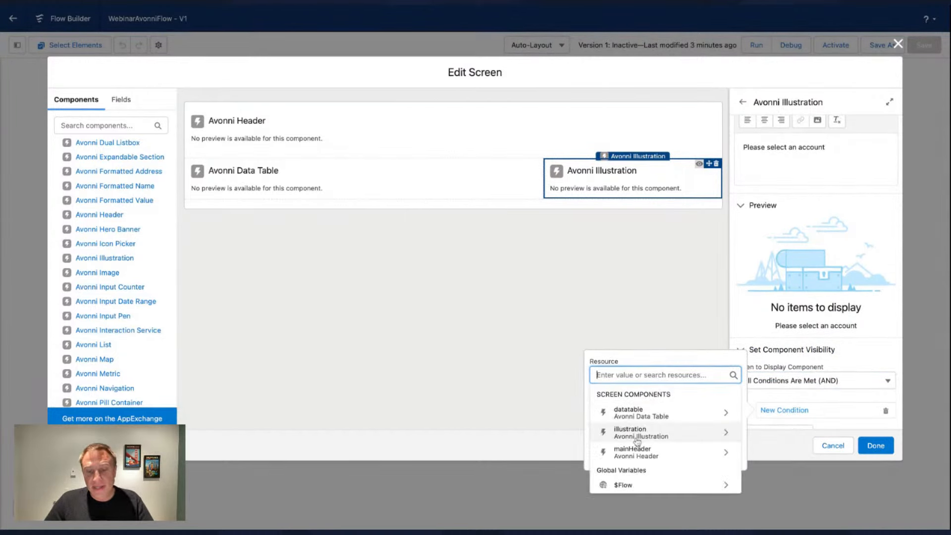
pyautogui.click(637, 410)
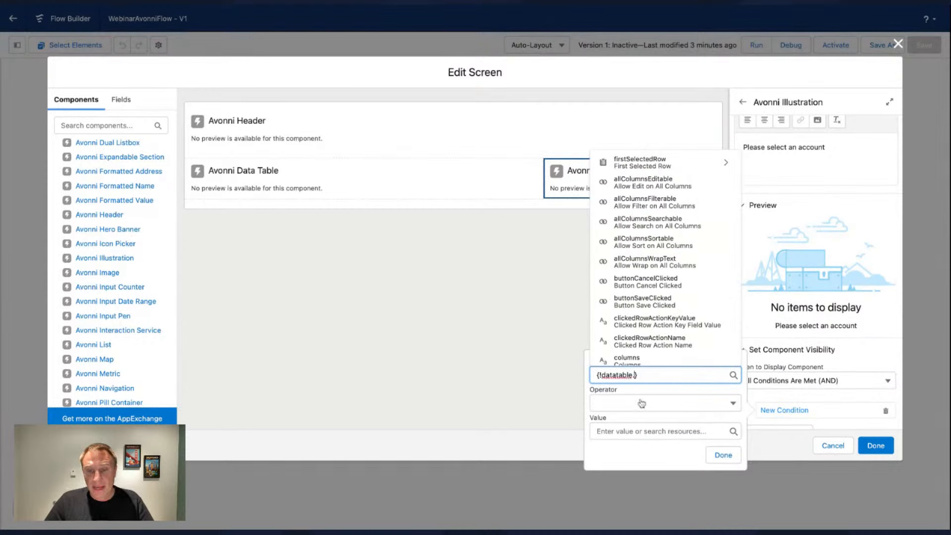
pyautogui.scroll(-3, 637, 223)
pyautogui.scroll(-3, 637, 241)
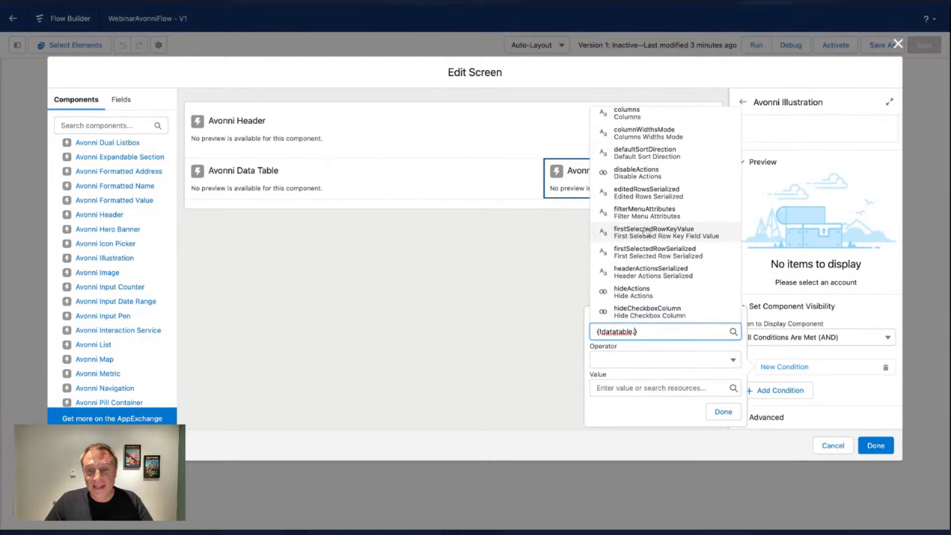
pyautogui.click(643, 235)
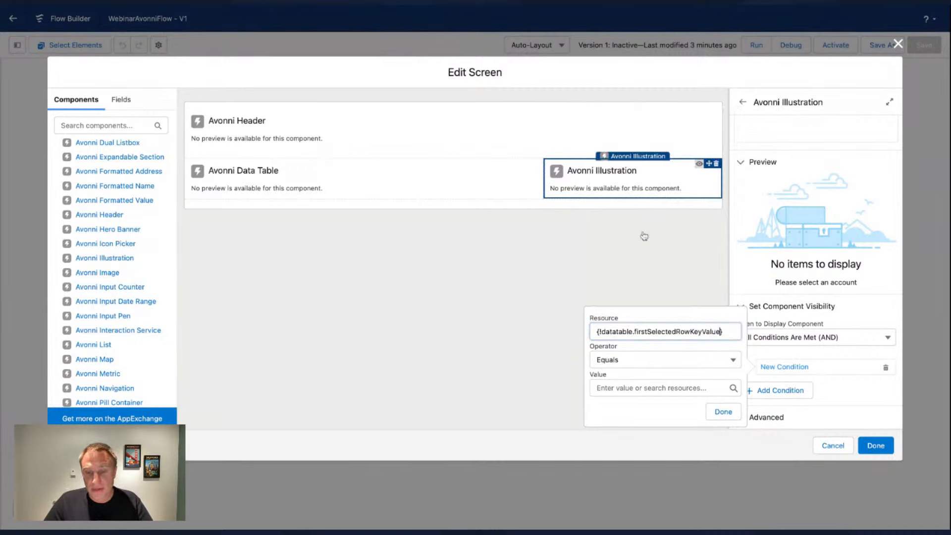
pyautogui.click(634, 361)
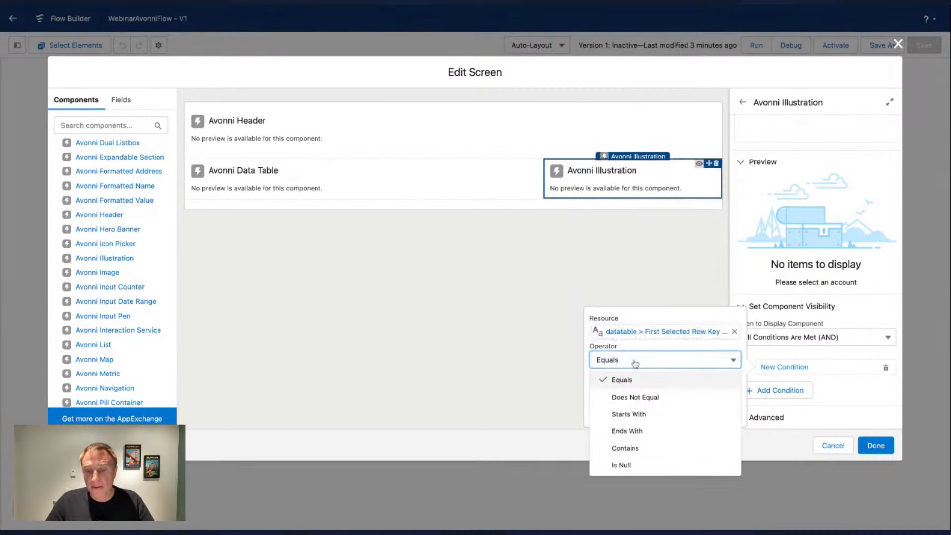
pyautogui.click(628, 467)
pyautogui.click(611, 391)
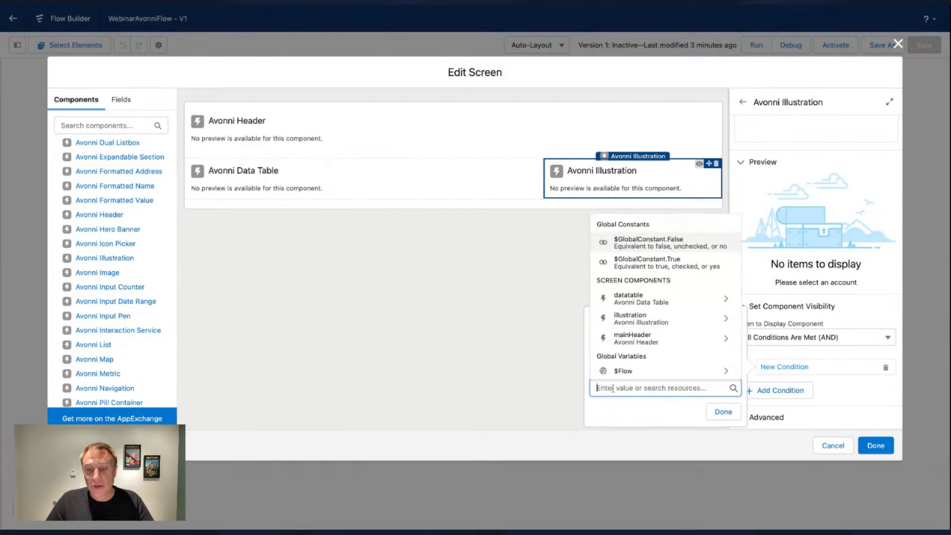
pyautogui.click(643, 267)
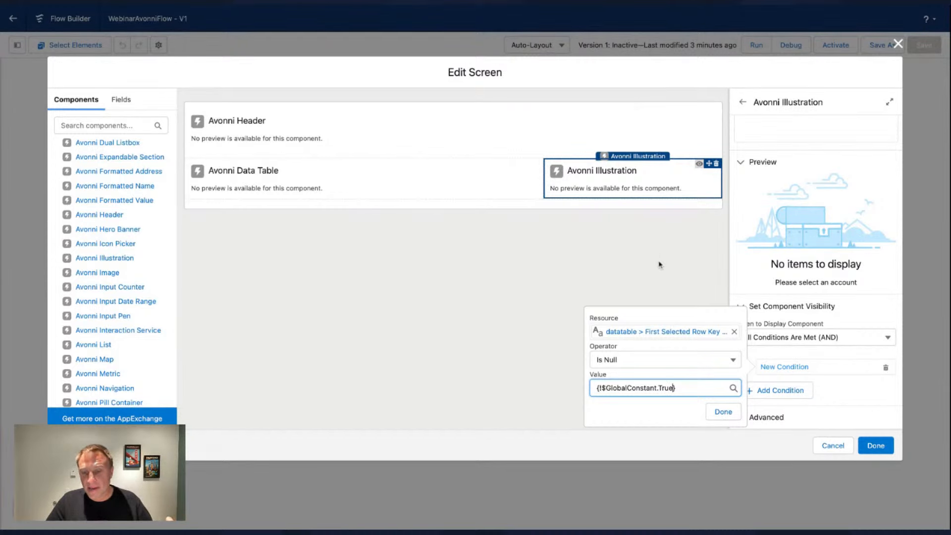
pyautogui.click(722, 413)
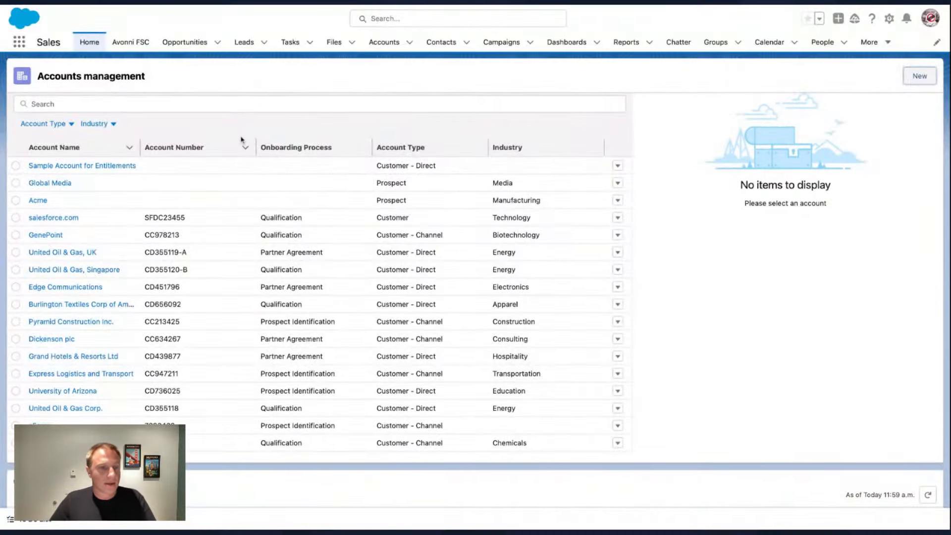
# - Select the salesforce.com account in the finished Accounts management page to check the column beside the table
pyautogui.click(15, 217)
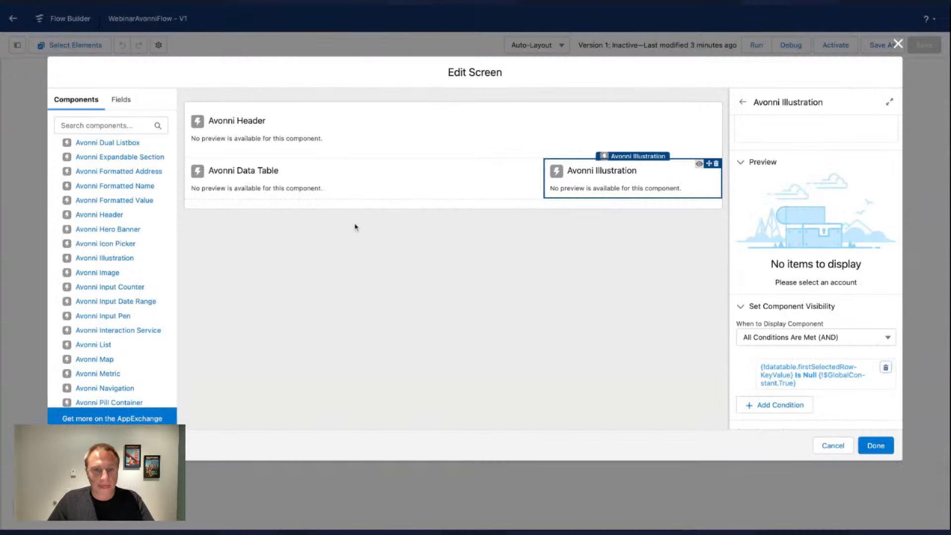
# - Add an Avonni Header component below the illustration, with the API name subHeader
pyautogui.scroll(-3, 99, 262)
pyautogui.moveTo(91, 172); pyautogui.dragTo(615, 249)
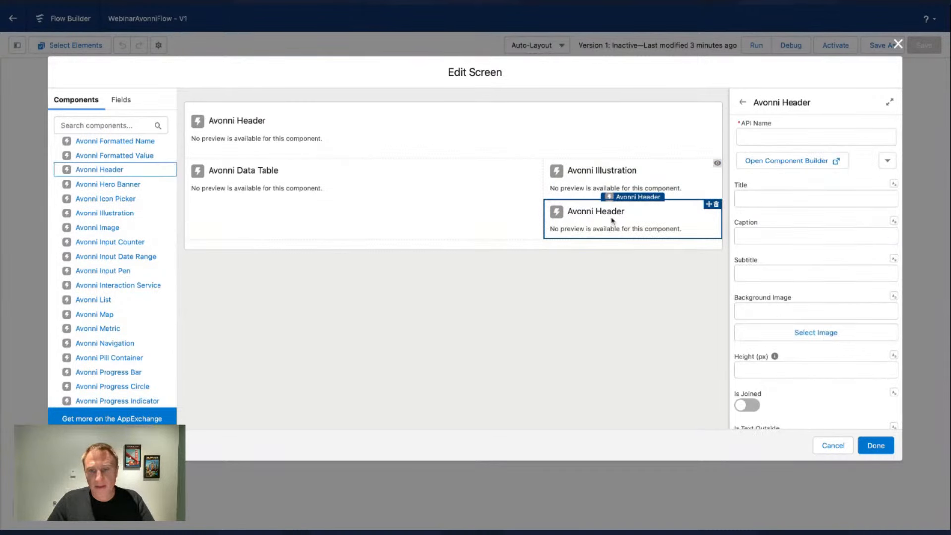
pyautogui.click(775, 139)
pyautogui.write('sun')
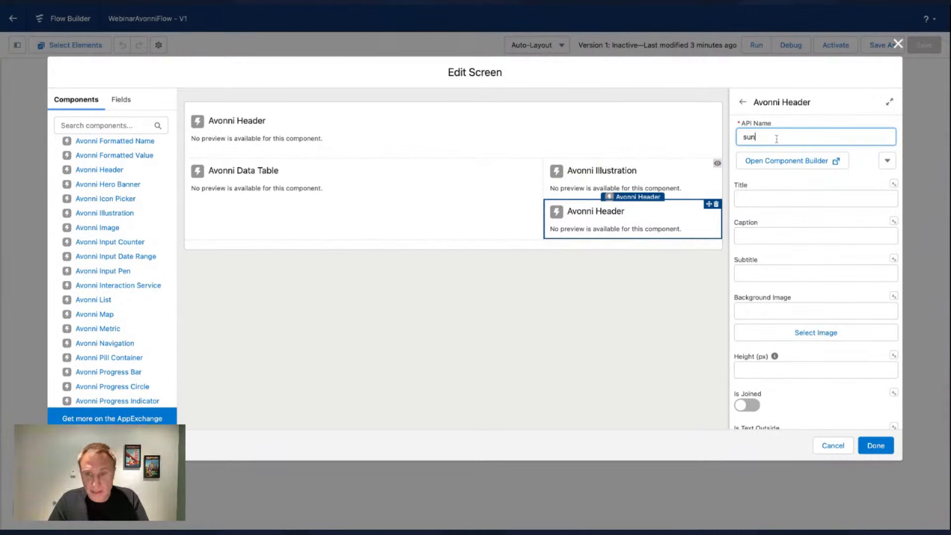
pyautogui.press('BackSpace')
pyautogui.write('bHeader')
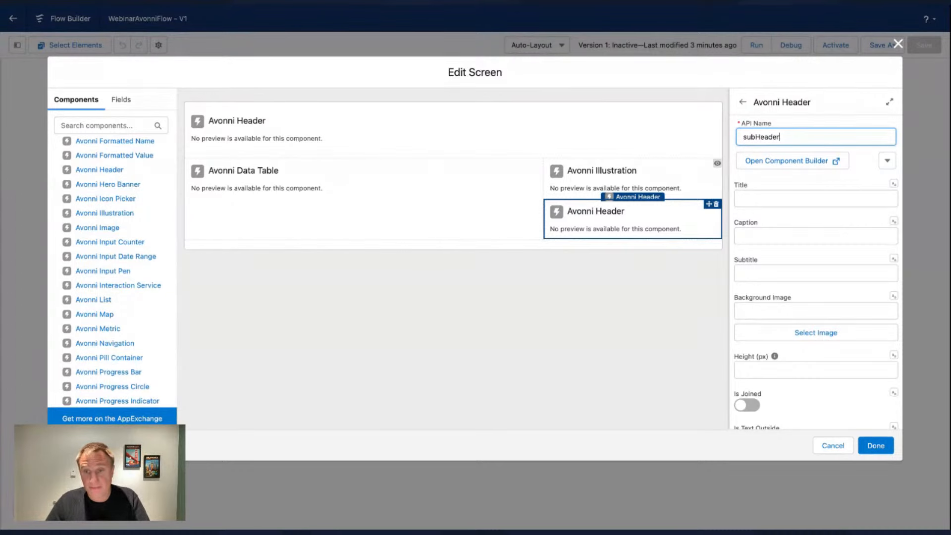
# - Map the subheader's title to the Account Name of the data table's First Selected Row and finish editing the component
pyautogui.click(786, 161)
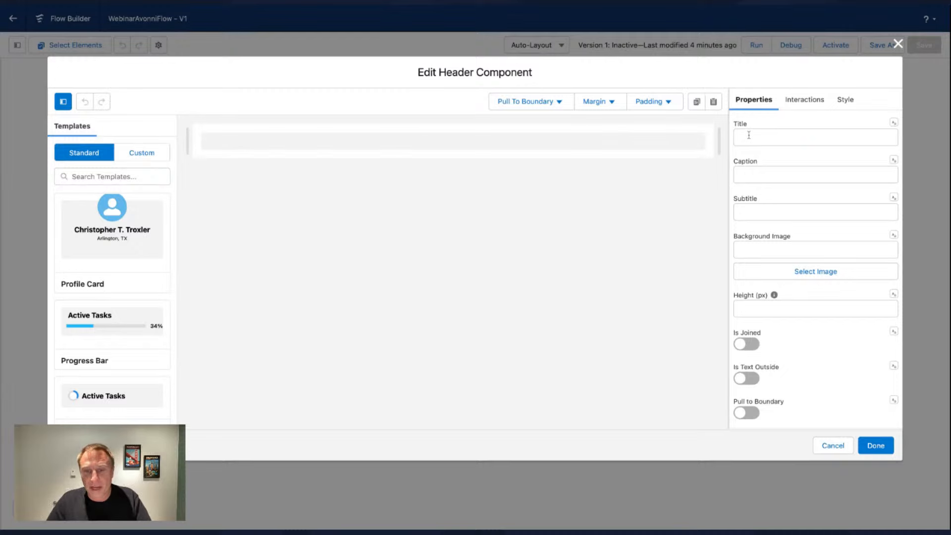
pyautogui.click(893, 122)
pyautogui.click(866, 159)
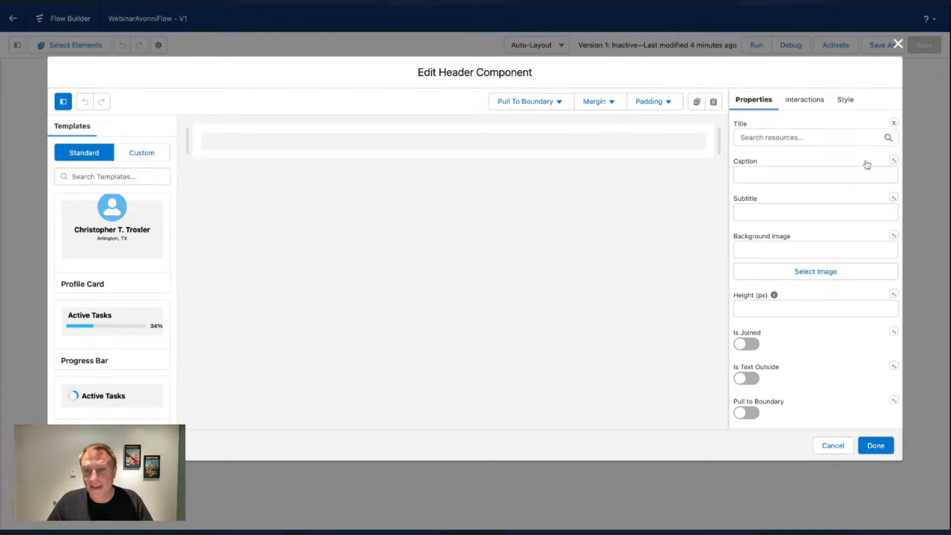
pyautogui.click(801, 138)
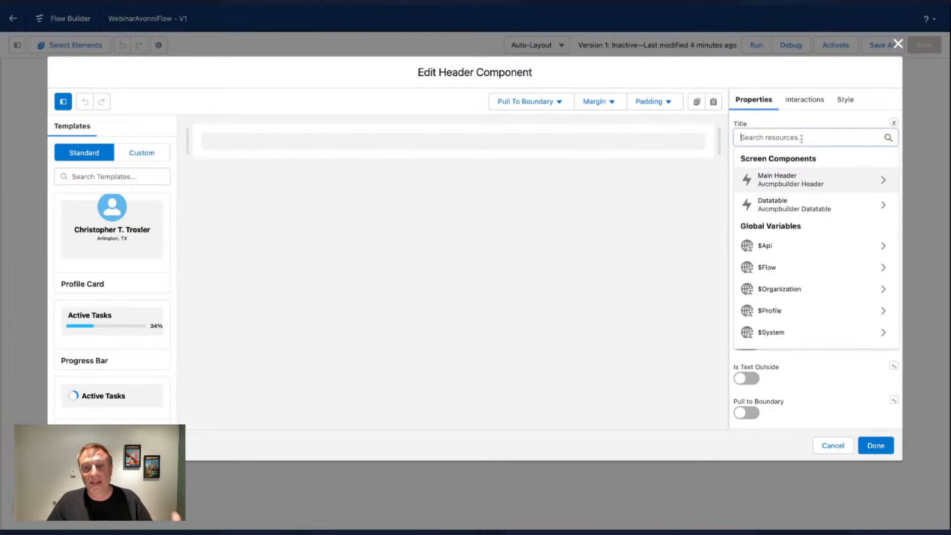
pyautogui.click(776, 211)
pyautogui.scroll(-5, 796, 263)
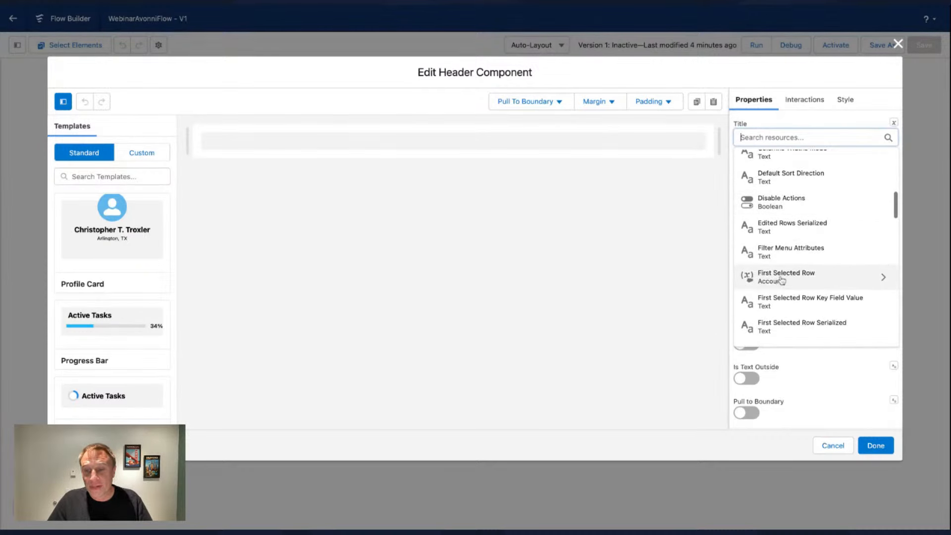
pyautogui.click(778, 281)
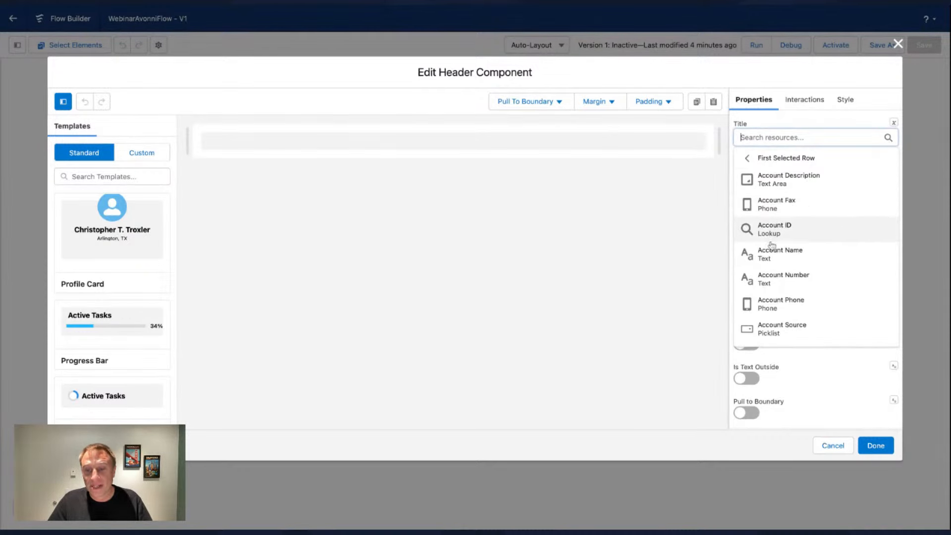
pyautogui.click(780, 253)
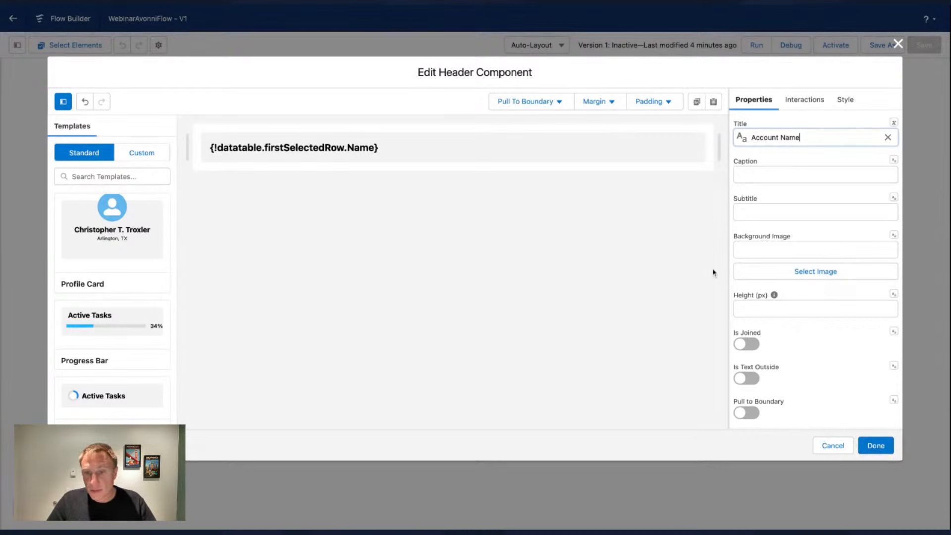
pyautogui.click(878, 446)
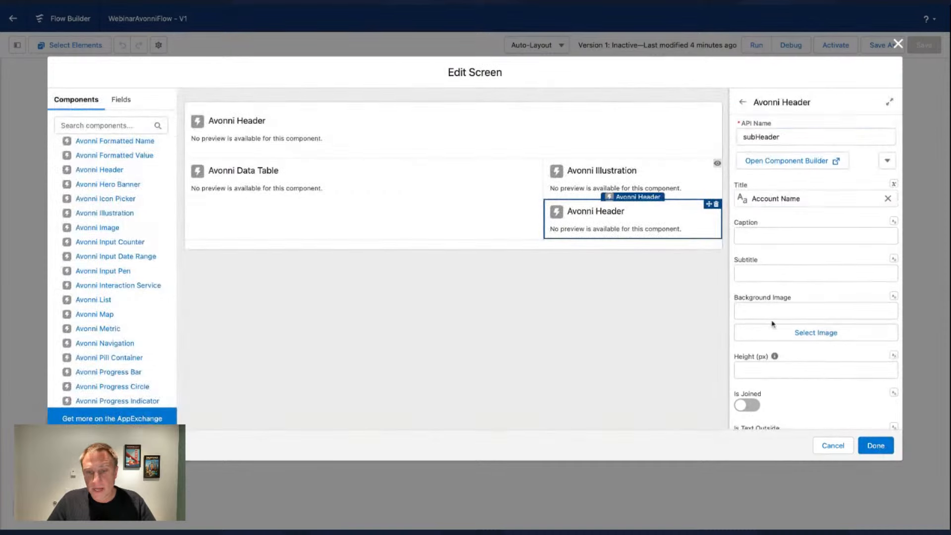
# - Set the subheader's component visibility to display when All Conditions Are Met (AND)
pyautogui.scroll(-5, 773, 327)
pyautogui.click(794, 394)
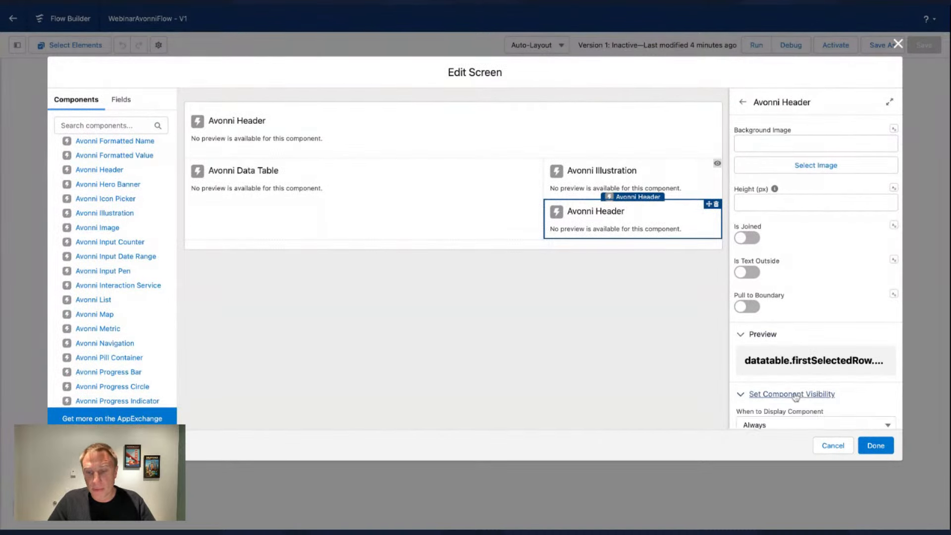
pyautogui.scroll(-2, 794, 391)
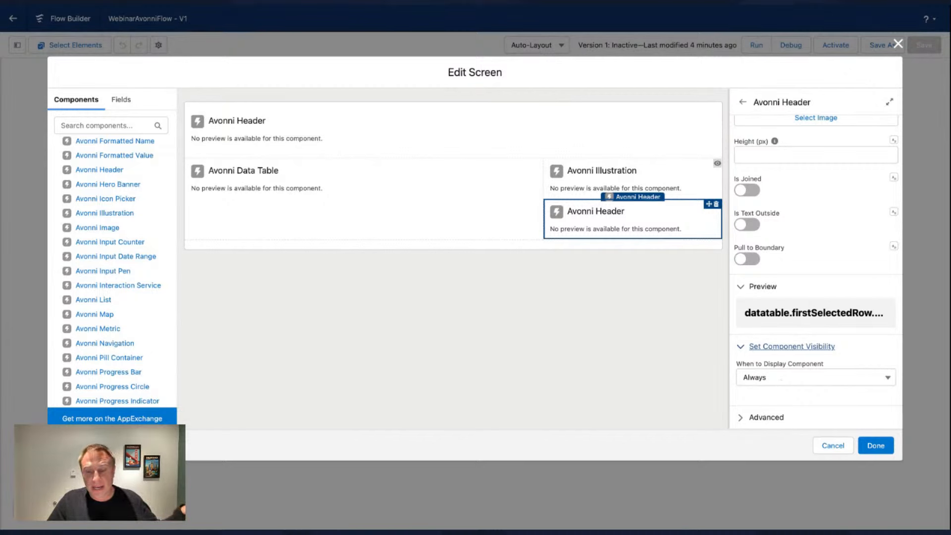
pyautogui.click(792, 378)
pyautogui.click(769, 409)
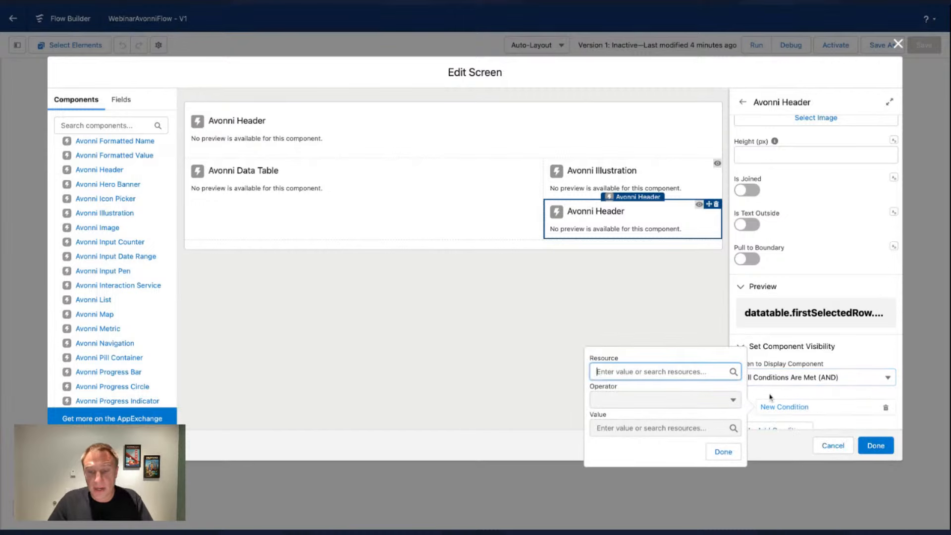
# - Define the subheader's visibility condition as the data table's First Selected Row Key Field Value Is Null equal to $GlobalConstant.False
pyautogui.click(606, 375)
pyautogui.click(648, 408)
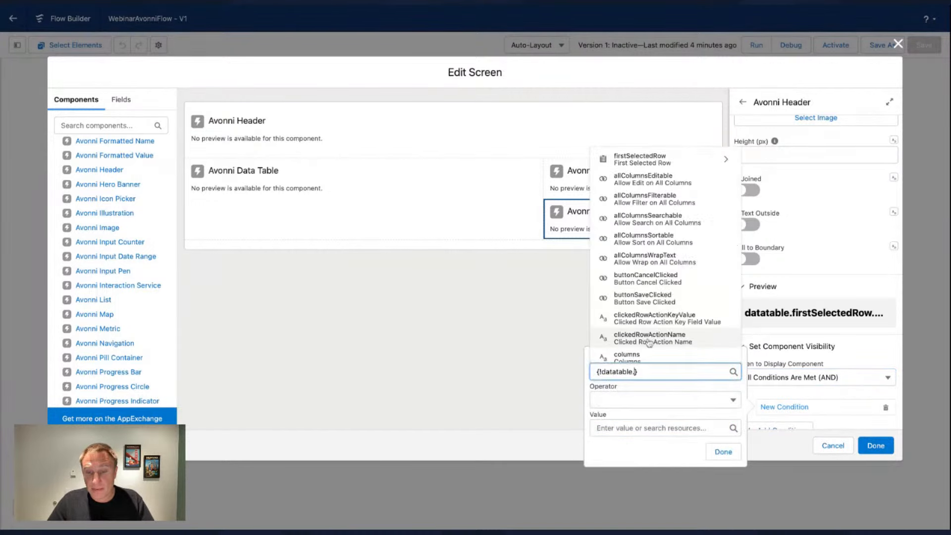
pyautogui.scroll(-5, 654, 268)
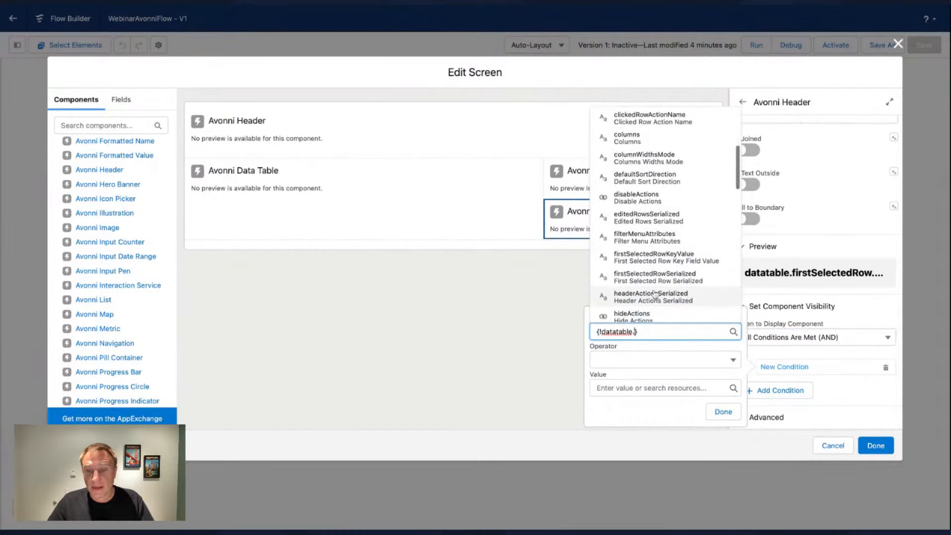
pyautogui.click(664, 260)
pyautogui.click(643, 360)
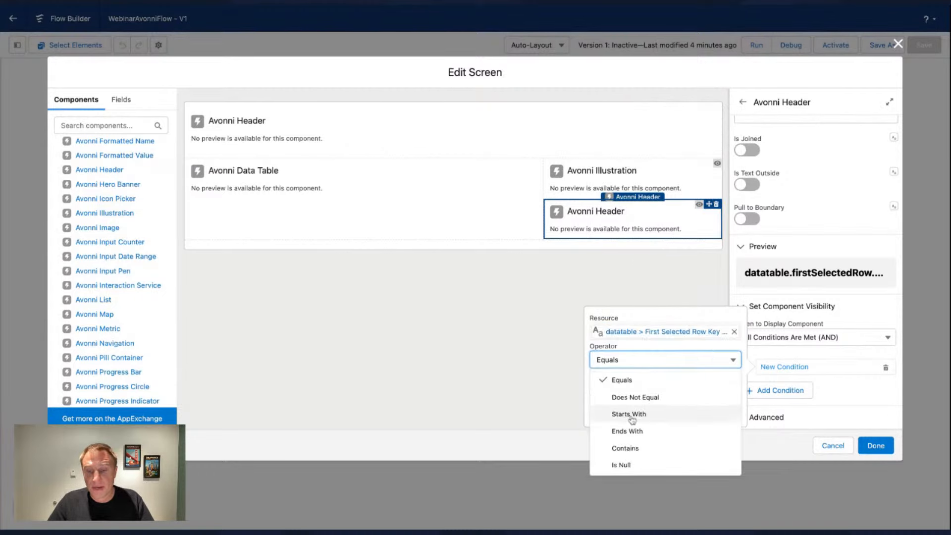
pyautogui.click(624, 464)
pyautogui.click(640, 389)
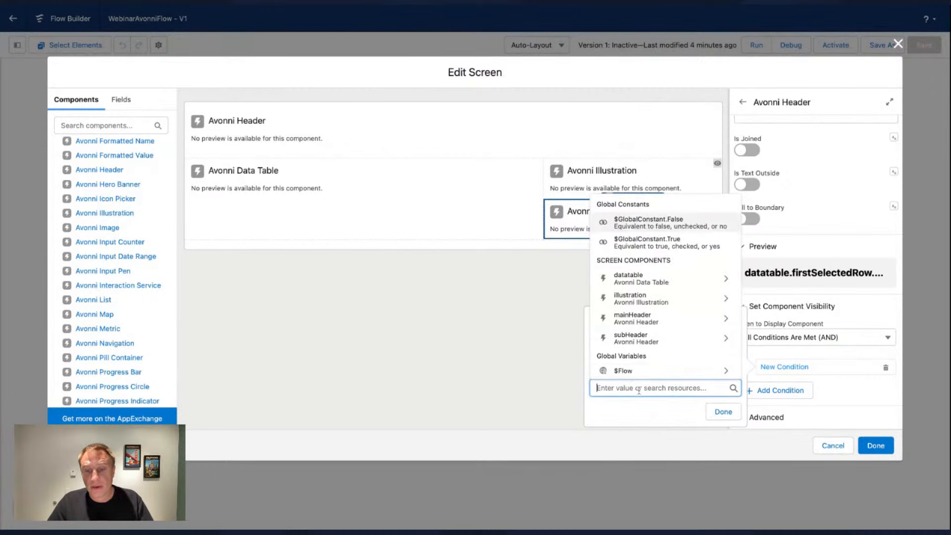
pyautogui.click(658, 222)
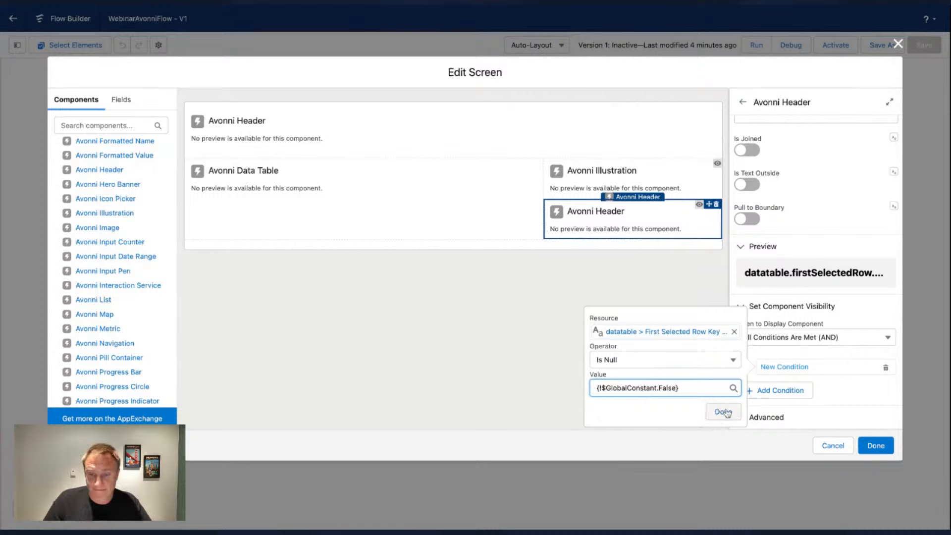
pyautogui.click(723, 412)
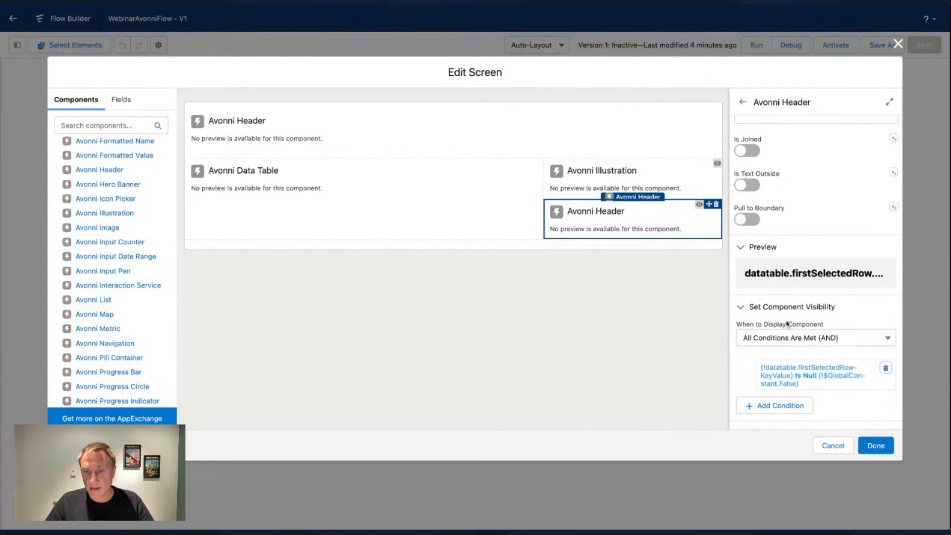
# - Set the subheader's bottom margin to Small in the Component Builder's style settings and finish editing the component
pyautogui.scroll(5, 792, 327)
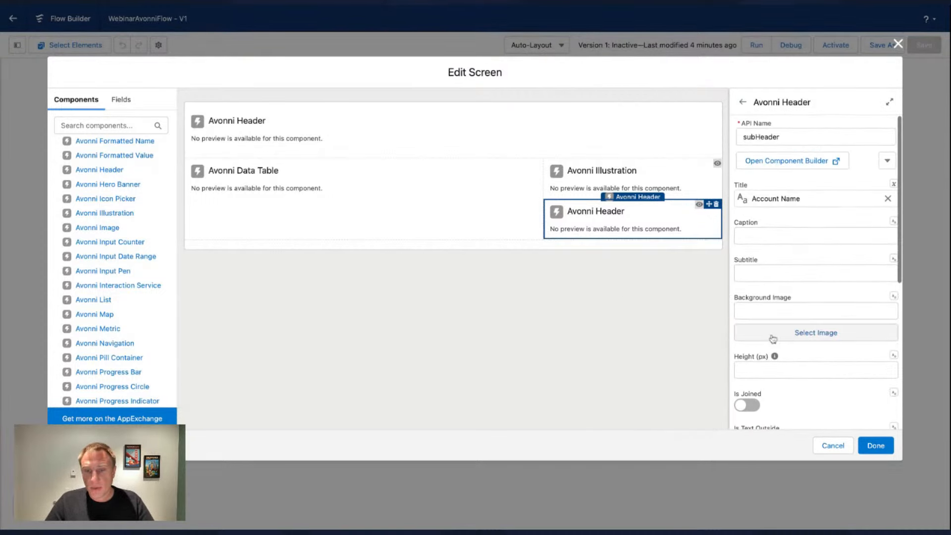
pyautogui.click(783, 166)
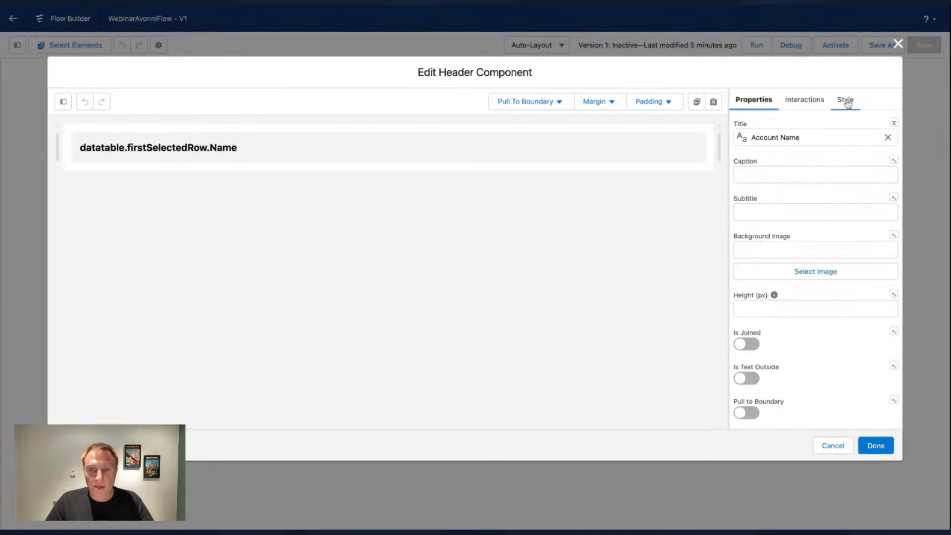
pyautogui.click(846, 104)
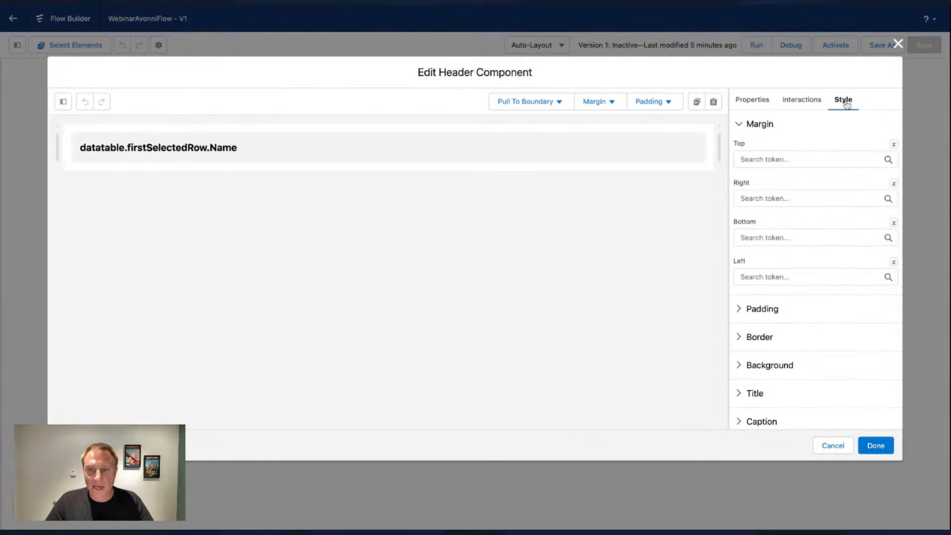
pyautogui.click(772, 238)
pyautogui.click(767, 349)
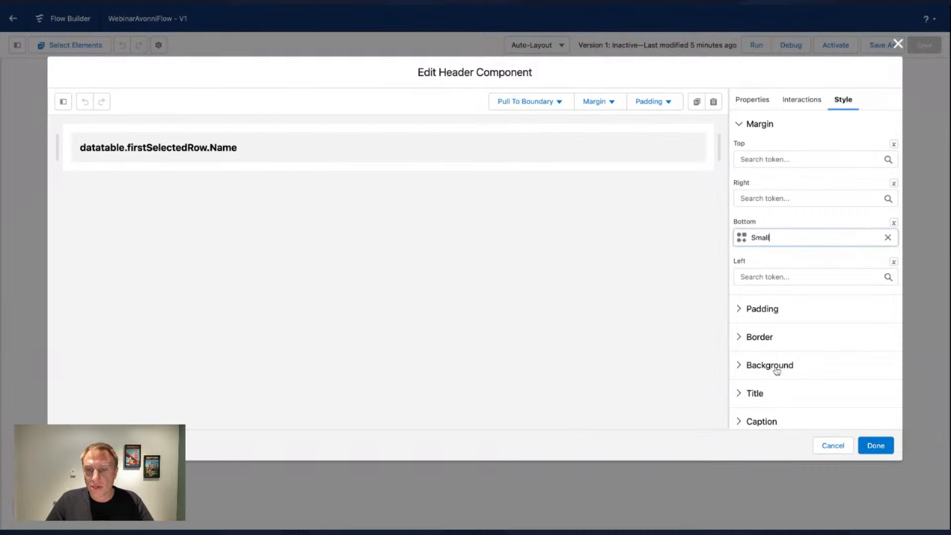
pyautogui.click(874, 445)
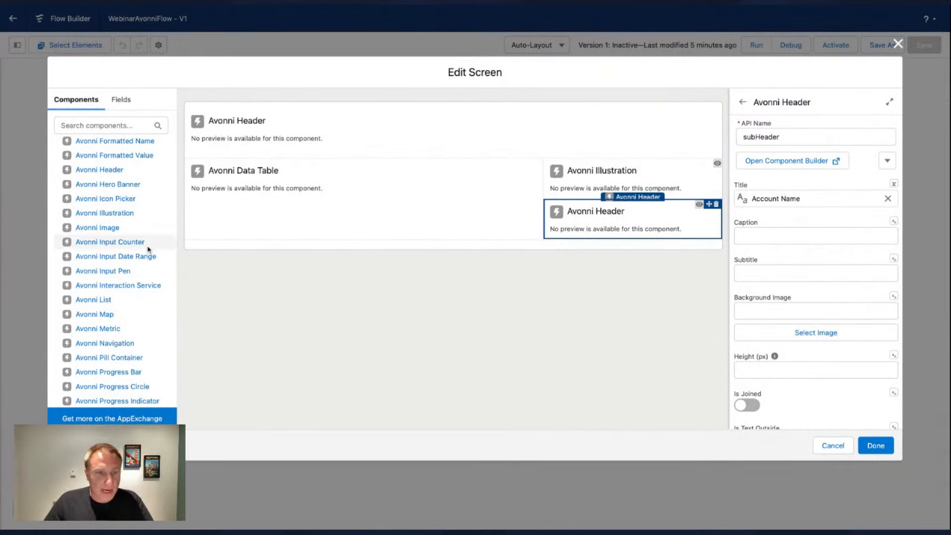
# - Add an Avonni Progress Indicator component below the subheader, with the API name prog
pyautogui.scroll(-5, 104, 263)
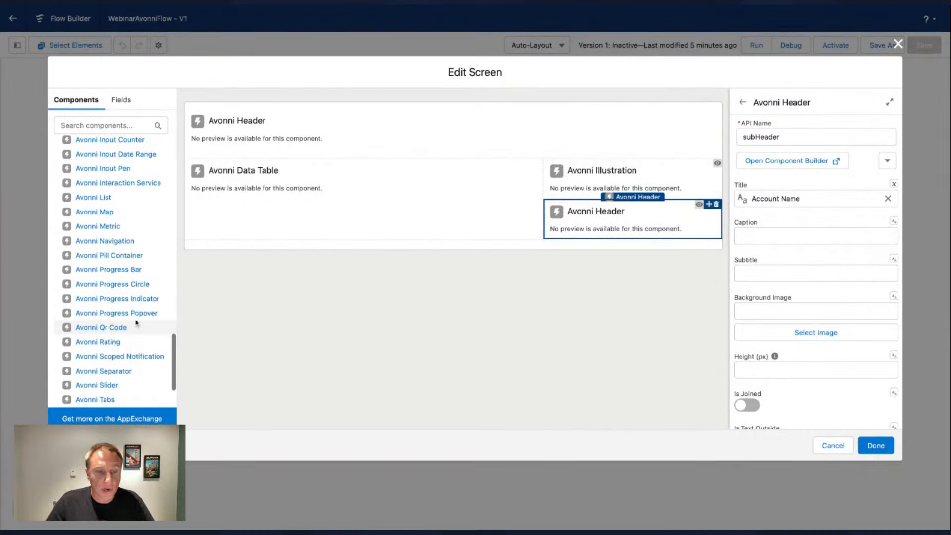
pyautogui.moveTo(121, 299); pyautogui.dragTo(612, 261)
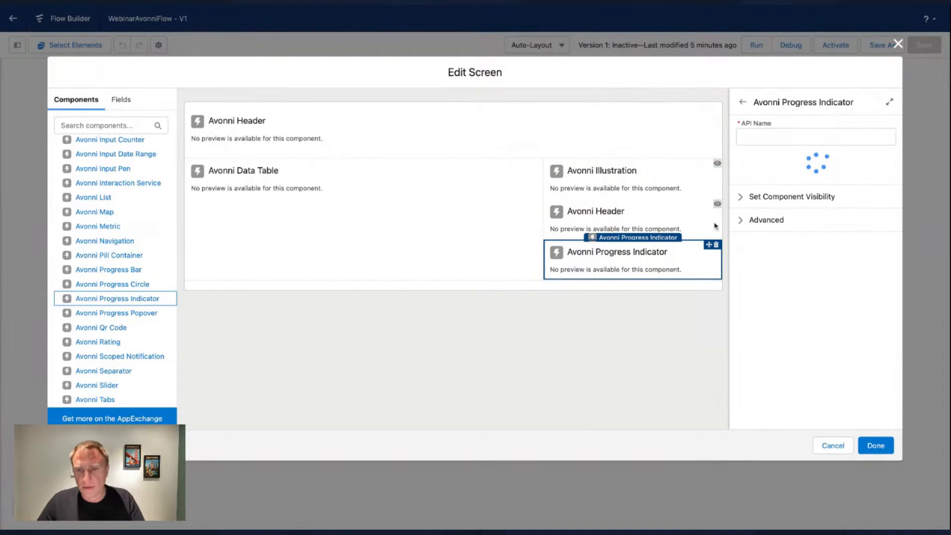
pyautogui.write('prog')
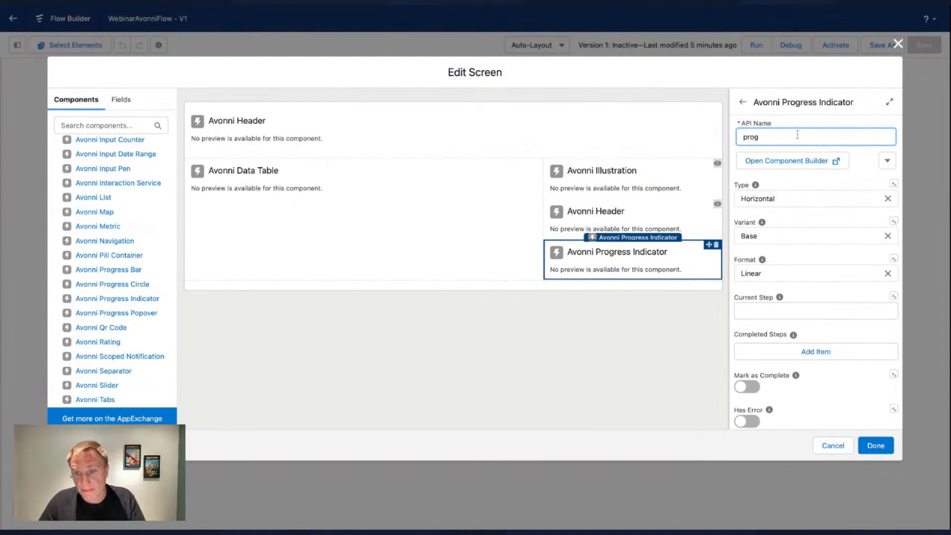
# - Name the progress indicator progressIndicator and set its type to Path in the Component Builder
pyautogui.write('ressIndicator')
pyautogui.click(754, 160)
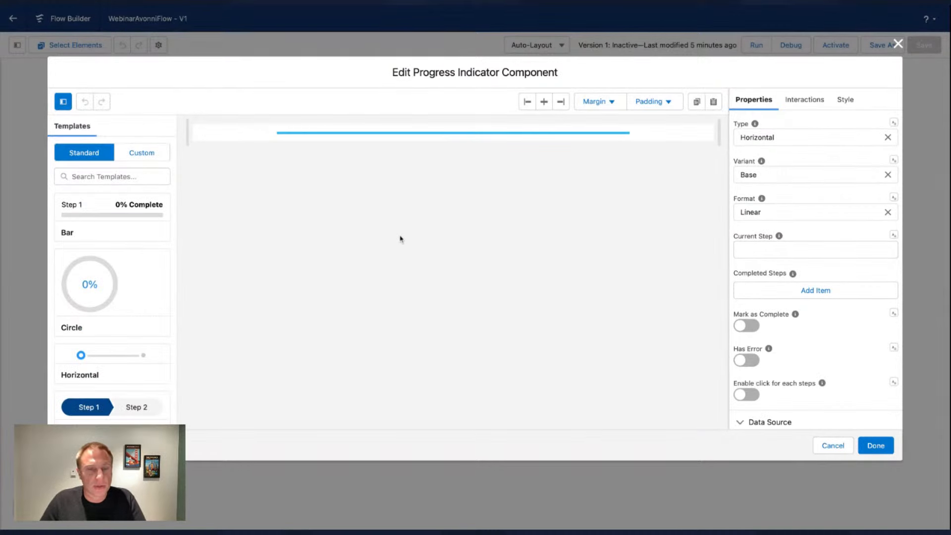
pyautogui.click(764, 136)
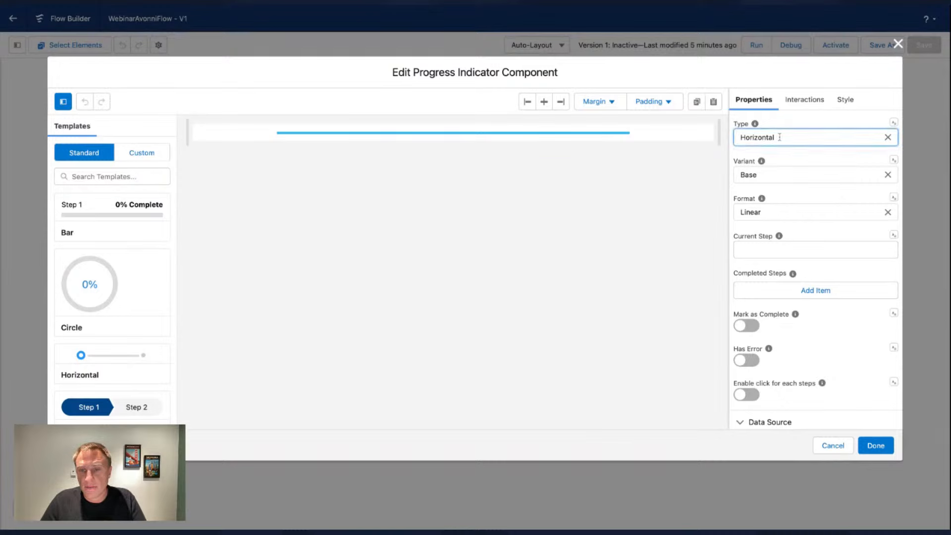
pyautogui.click(764, 226)
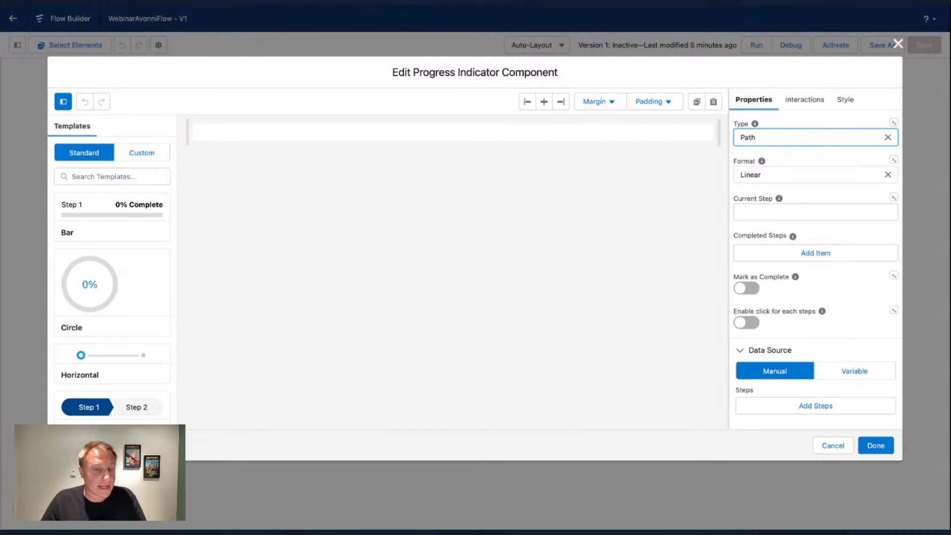
# - Map the progress indicator's current step to the Onboarding Process field of the data table's first selected row
pyautogui.click(894, 197)
pyautogui.click(874, 235)
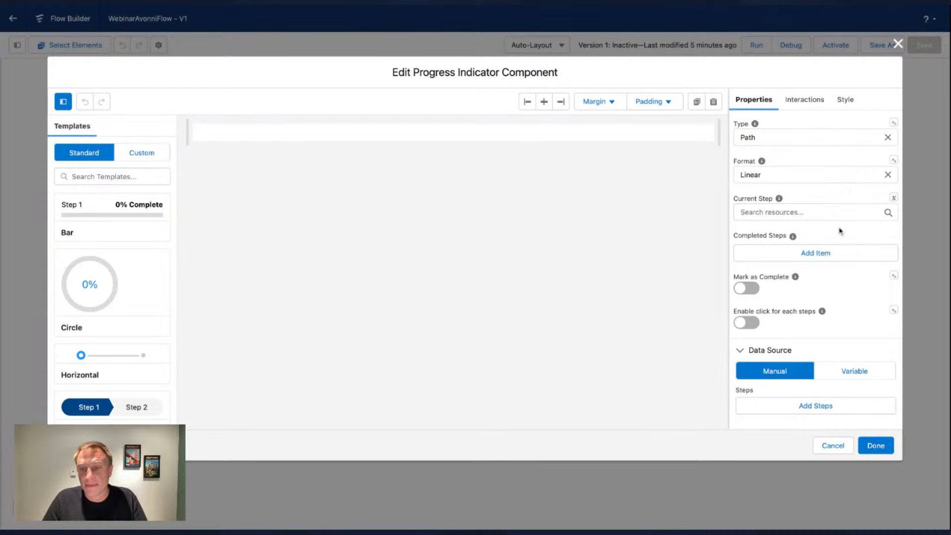
pyautogui.click(781, 212)
pyautogui.click(791, 281)
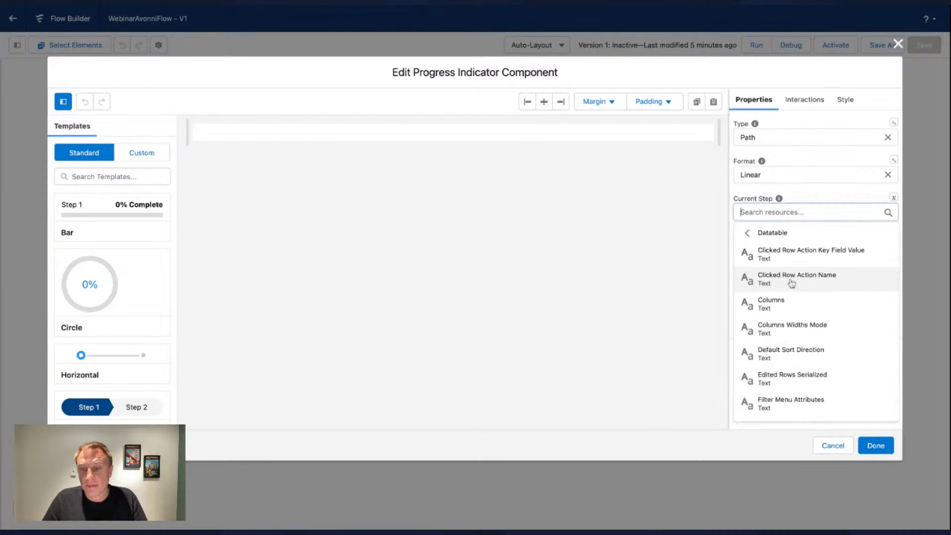
pyautogui.scroll(-2, 791, 292)
pyautogui.scroll(-3, 791, 292)
pyautogui.scroll(1, 785, 260)
pyautogui.click(784, 255)
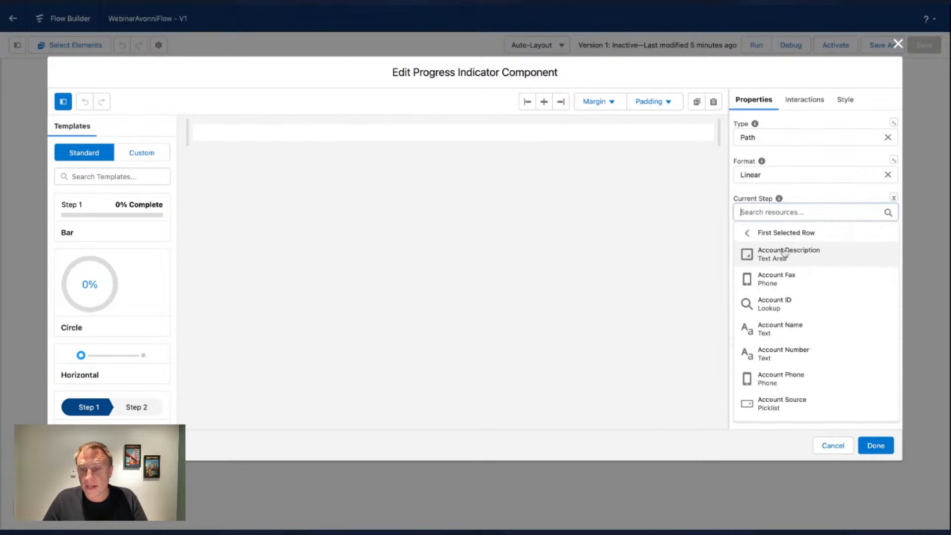
pyautogui.scroll(-4, 781, 258)
pyautogui.scroll(-5, 790, 313)
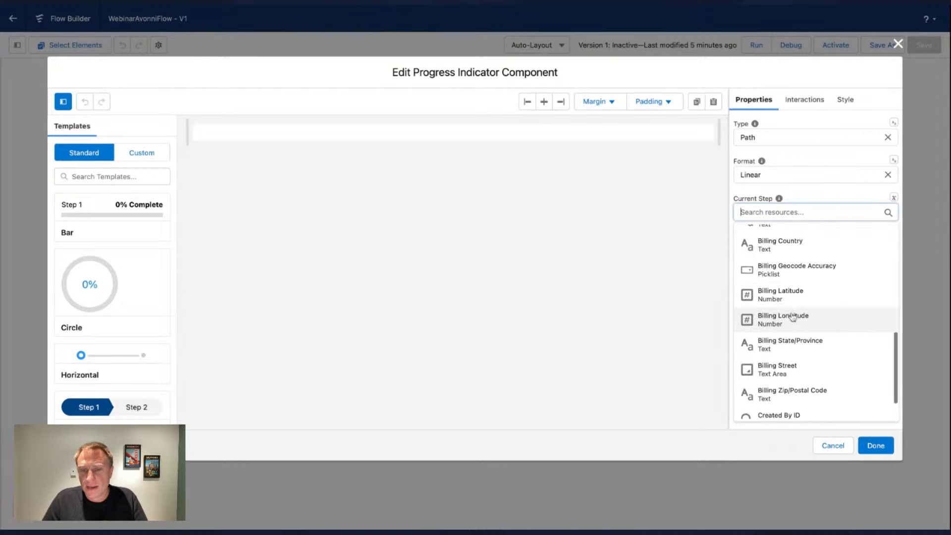
pyautogui.scroll(-6, 791, 313)
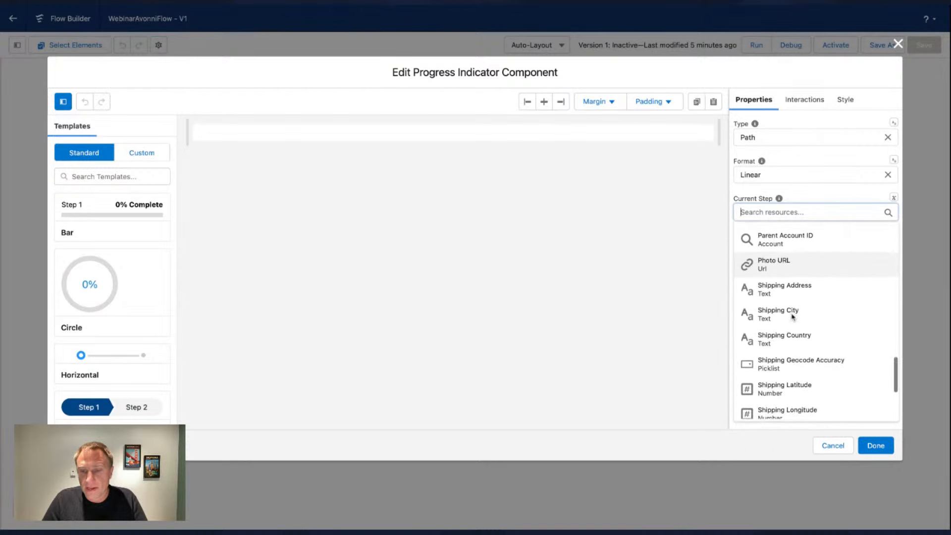
pyautogui.scroll(2, 793, 318)
pyautogui.scroll(4, 792, 318)
pyautogui.click(776, 335)
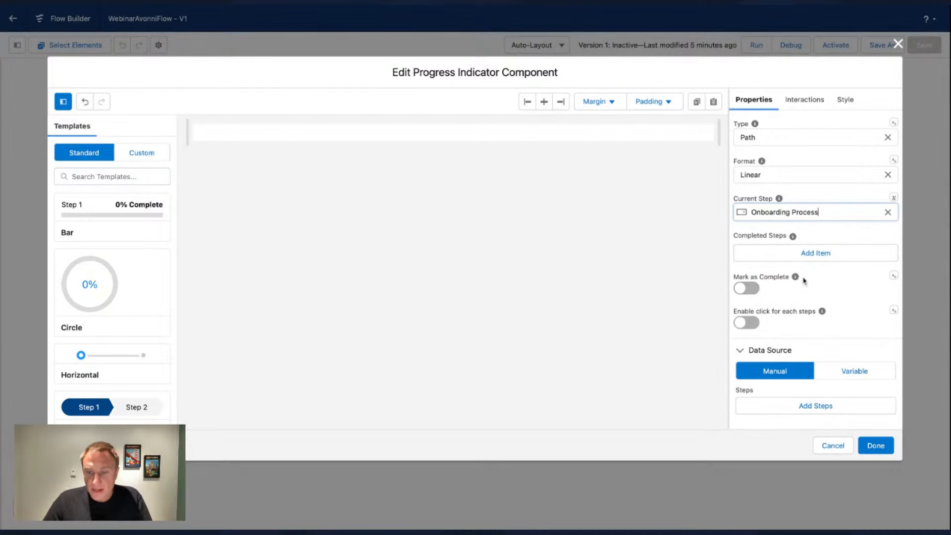
# - Add a manual step to the progress indicator with Prospect Identification as both label and value
pyautogui.click(795, 408)
pyautogui.write('Pros')
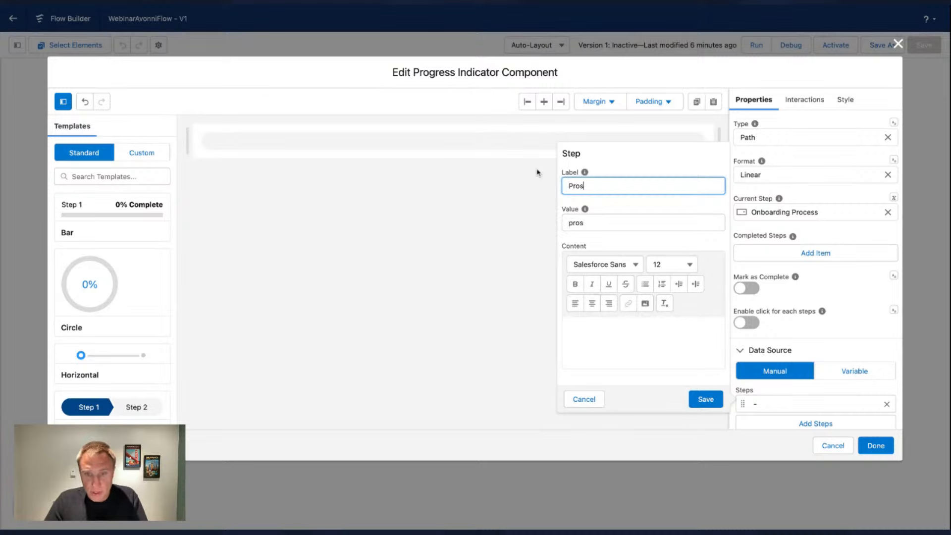
pyautogui.write('pect')
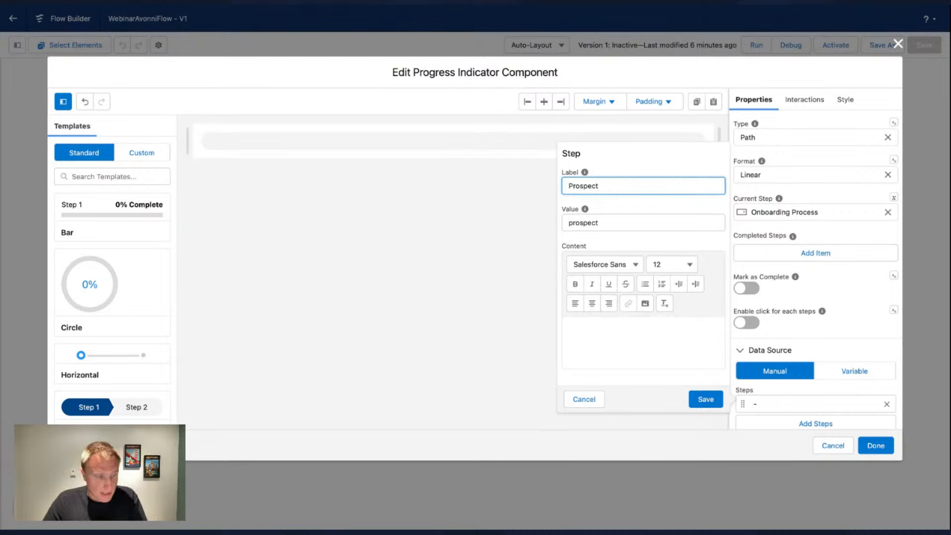
pyautogui.write(' Identif')
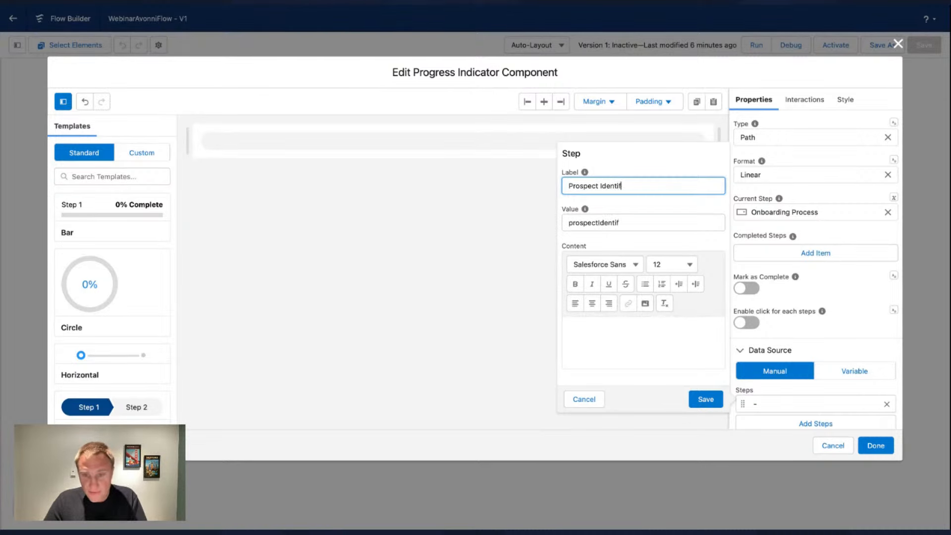
pyautogui.write('ication')
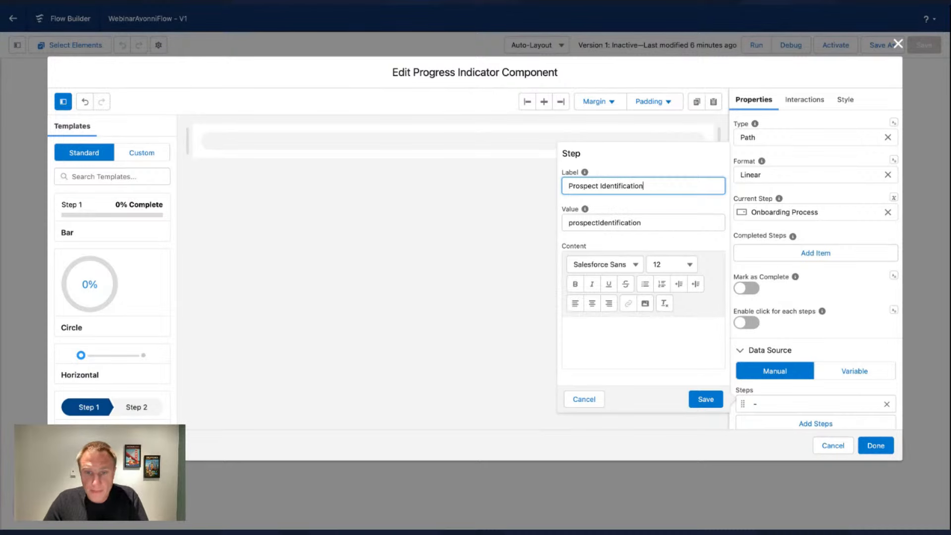
pyautogui.hotkey('ctrl', 'a')
pyautogui.hotkey('ctrl', 'c')
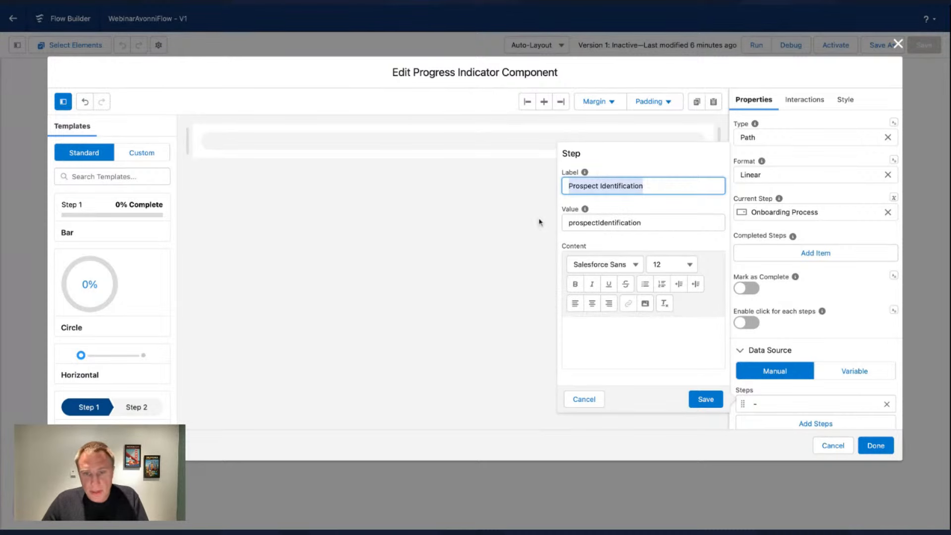
pyautogui.click(583, 218)
pyautogui.hotkey('ctrl', 'a')
pyautogui.hotkey('ctrl', 'v')
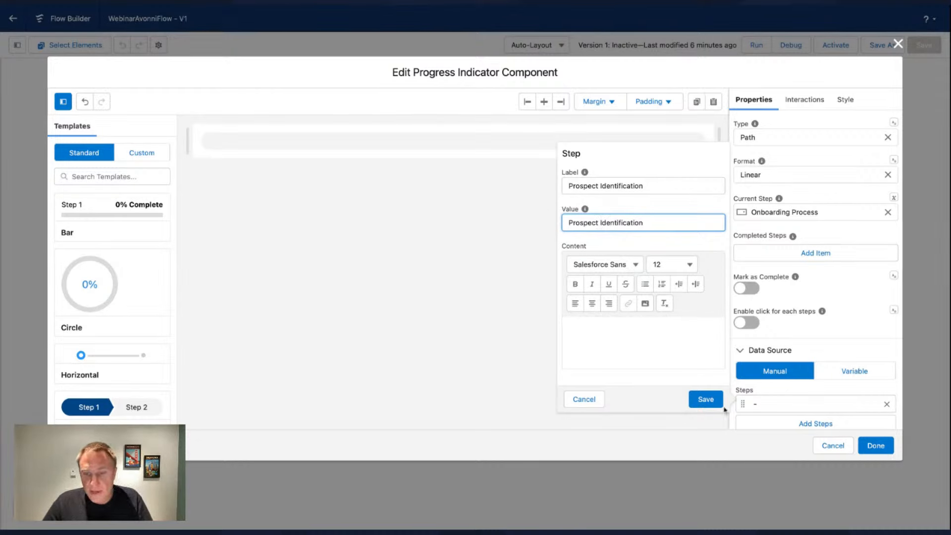
pyautogui.click(705, 399)
# - Add a second step to the path with Qualification as both label and value
pyautogui.click(775, 423)
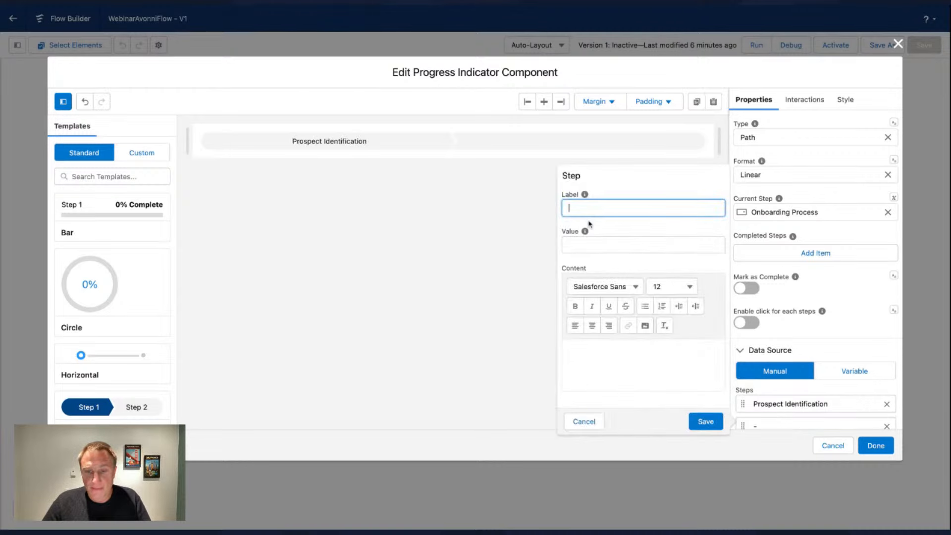
pyautogui.write('Qualifi')
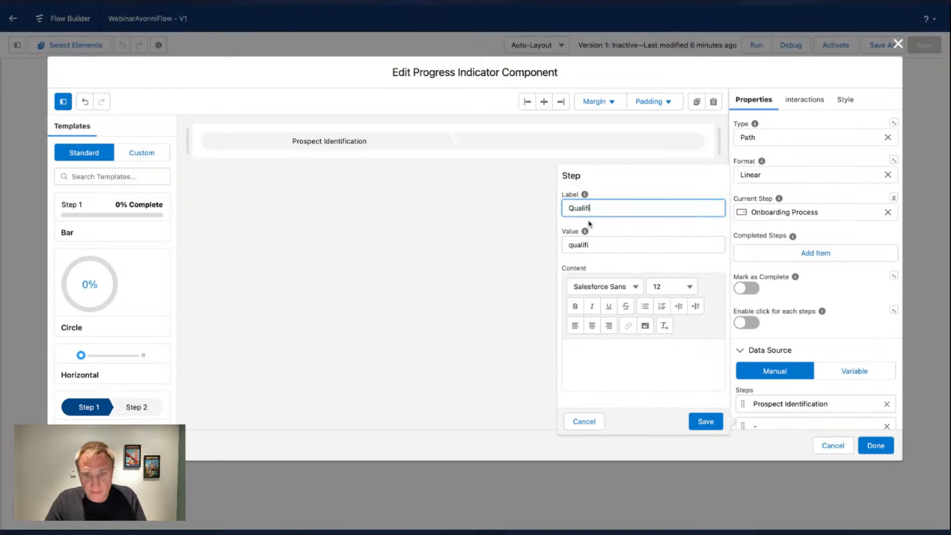
pyautogui.write('cation')
pyautogui.press('super+a')
pyautogui.press('super+c')
pyautogui.press('Tab')
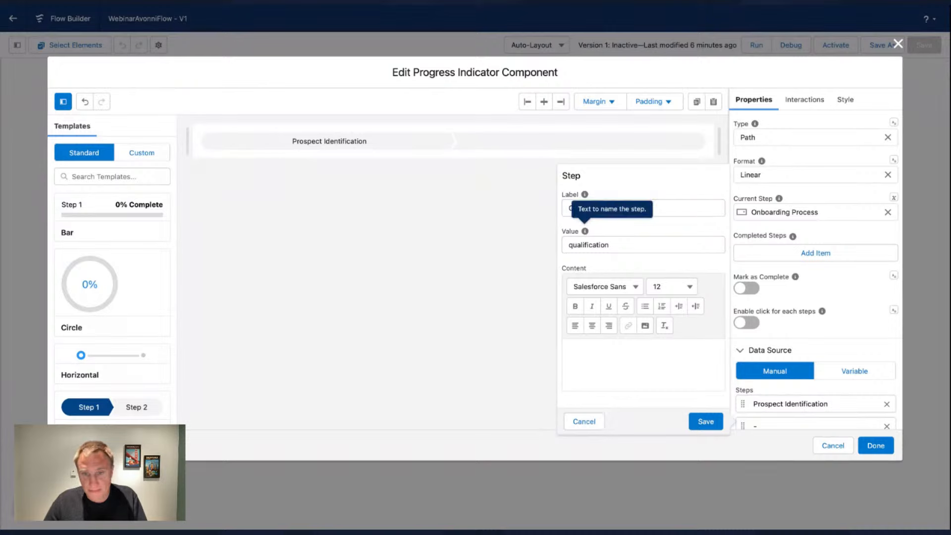
pyautogui.press('Tab')
pyautogui.press('super+v')
pyautogui.click(707, 423)
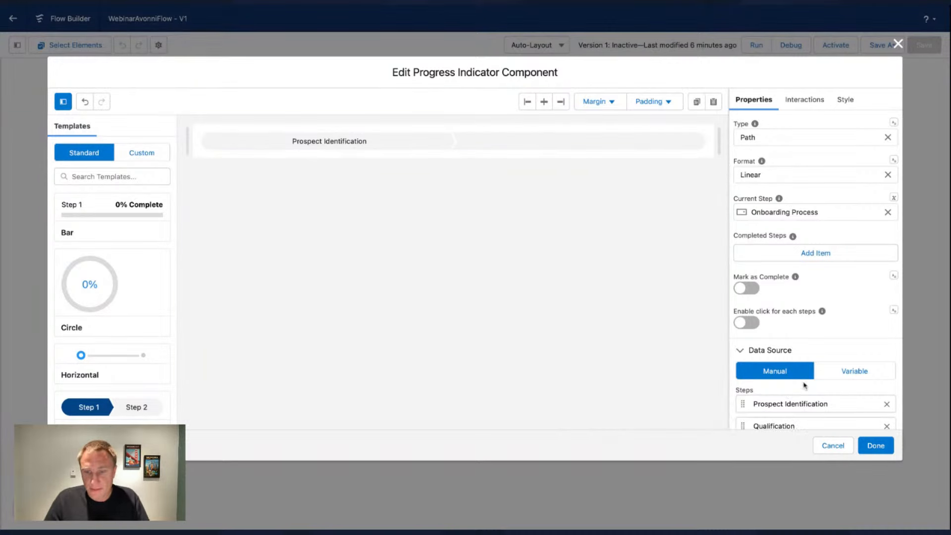
# - Add a third step with Partner Agreement as both label and value, and finish editing the progress indicator component
pyautogui.click(766, 415)
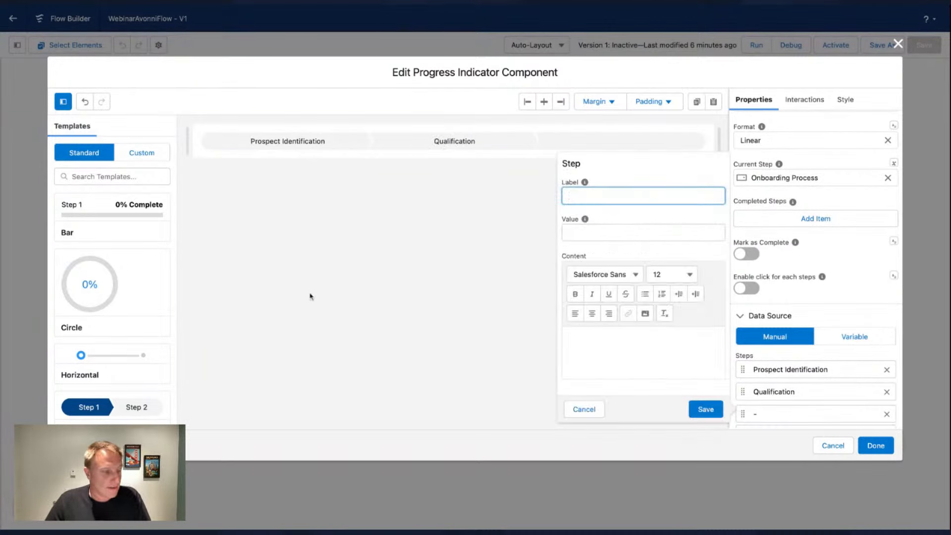
pyautogui.write('Partner')
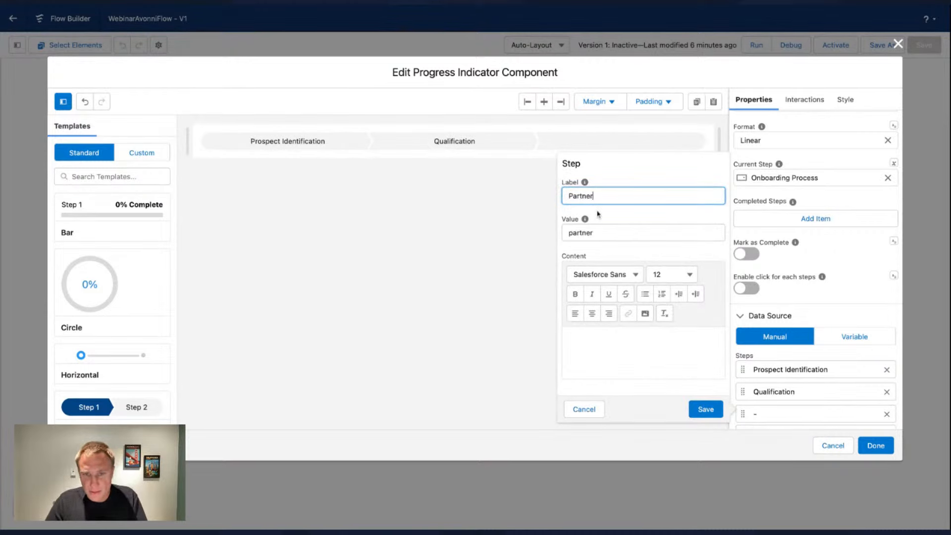
pyautogui.write(' Agreement')
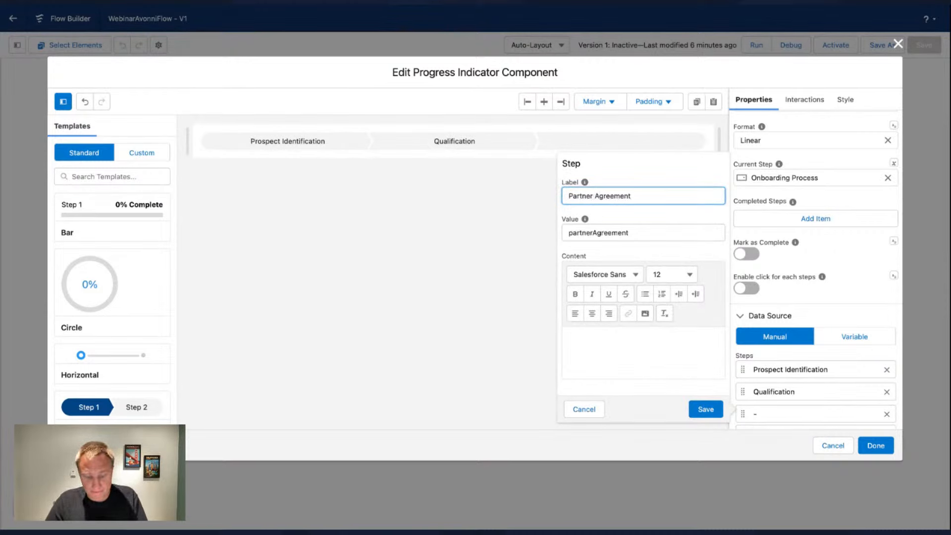
pyautogui.press('super+a')
pyautogui.press('super+c')
pyautogui.press('Tab')
pyautogui.press('Tab')
pyautogui.press('super+v')
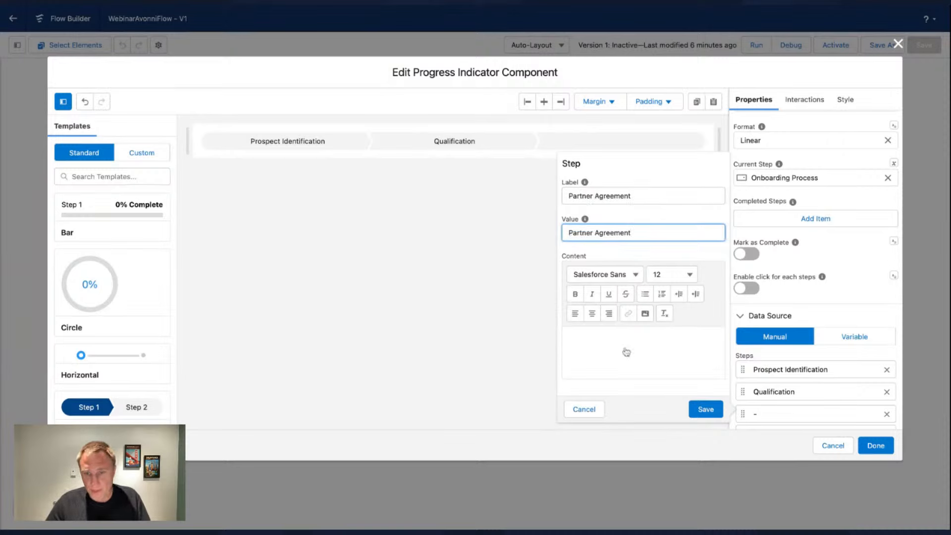
pyautogui.click(705, 409)
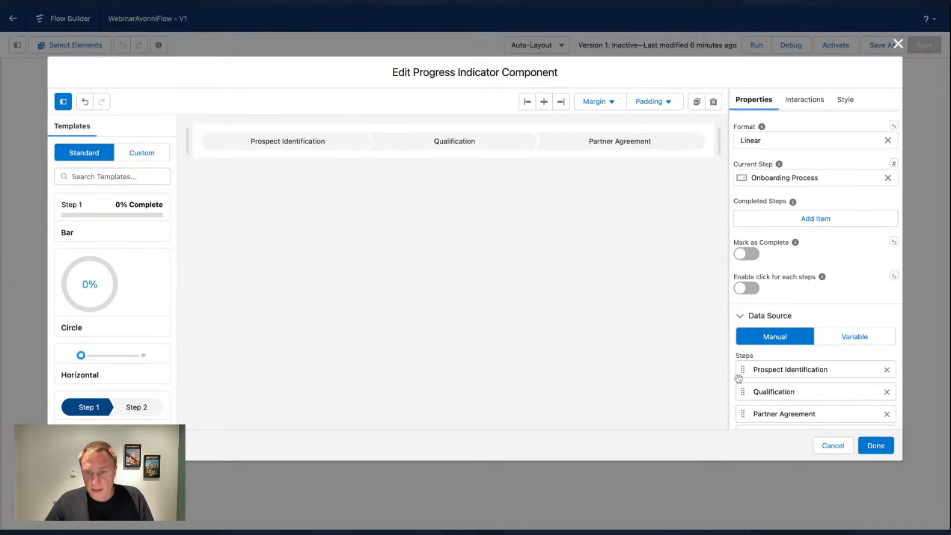
pyautogui.scroll(-1, 829, 391)
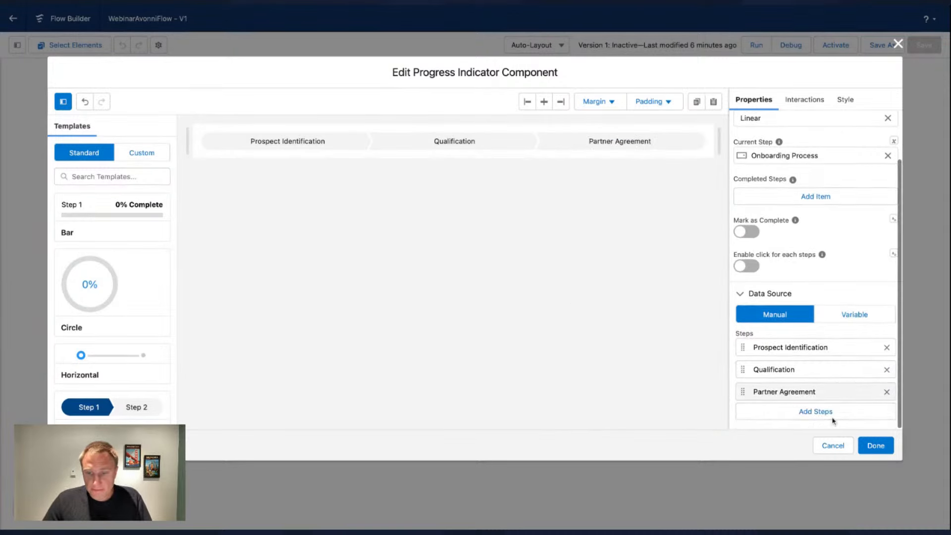
pyautogui.click(875, 446)
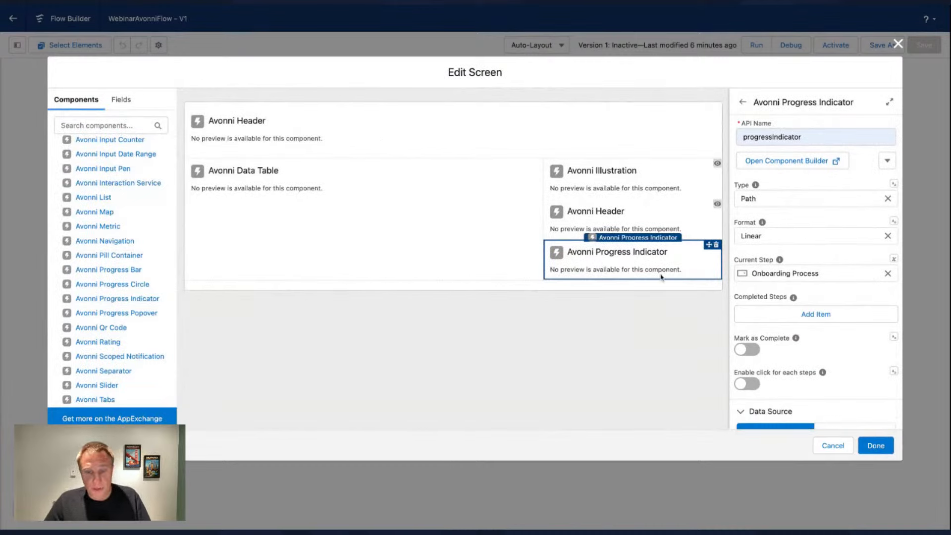
# - Set the progress indicator's component visibility to display when All Conditions Are Met (AND)
pyautogui.scroll(-5, 793, 297)
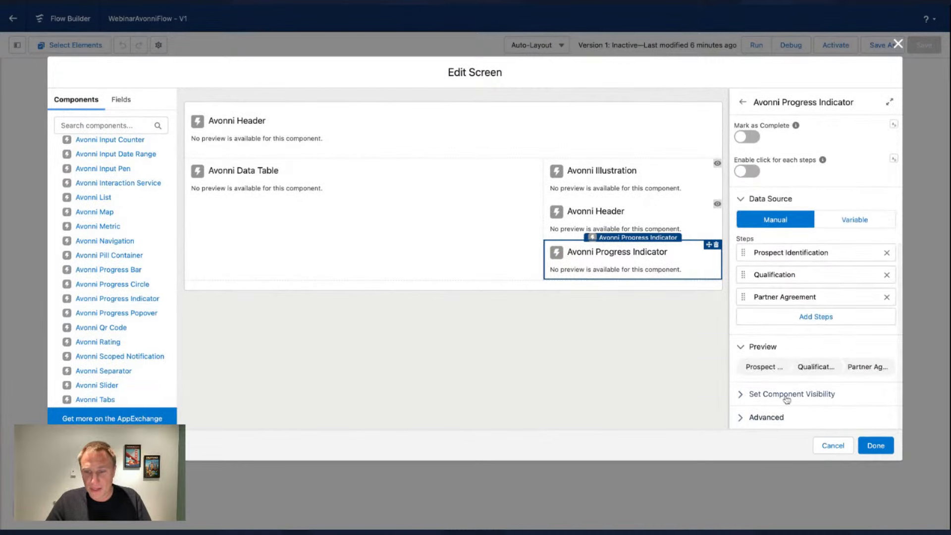
pyautogui.scroll(-2, 782, 381)
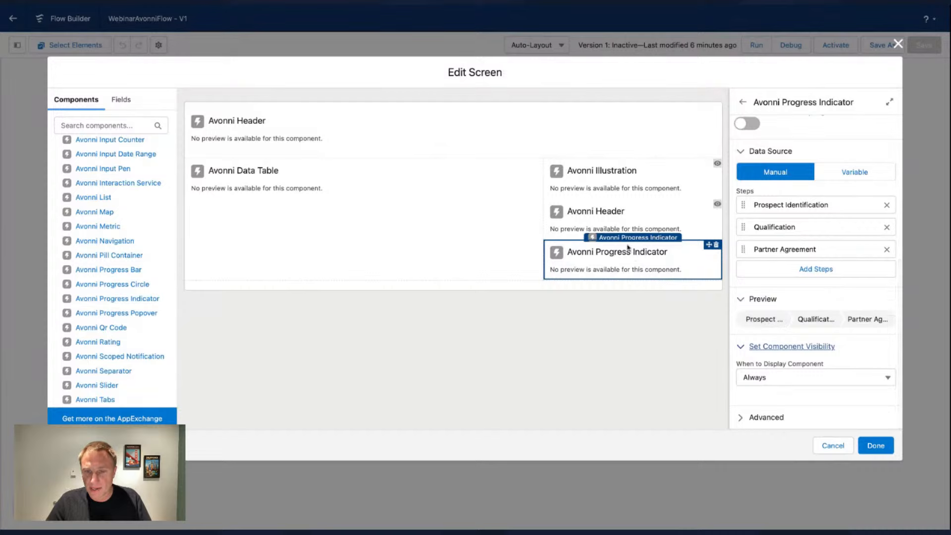
pyautogui.click(779, 379)
pyautogui.click(789, 414)
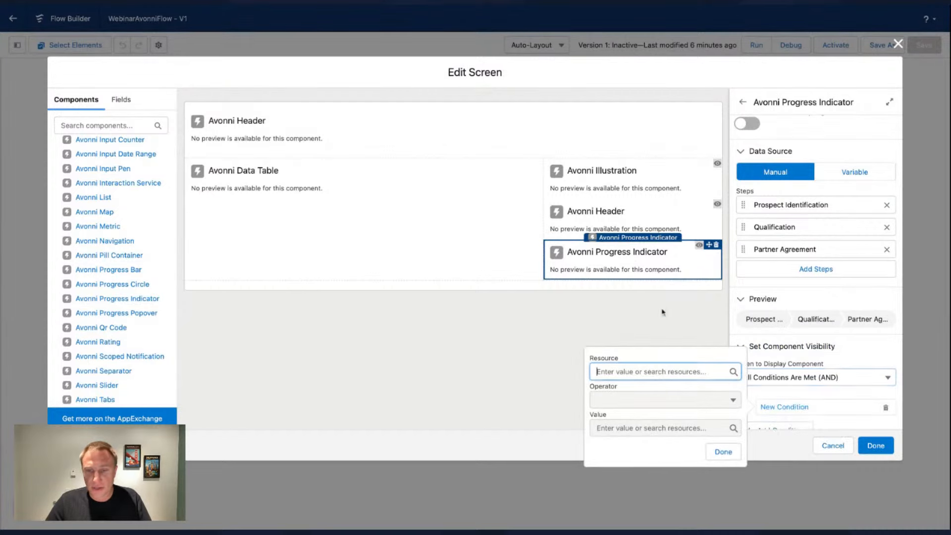
# - Define the progress indicator's visibility condition as {!datatable.firstSelectedRowKeyValue} Is Null {!$GlobalConstant.False}
pyautogui.click(615, 372)
pyautogui.click(635, 242)
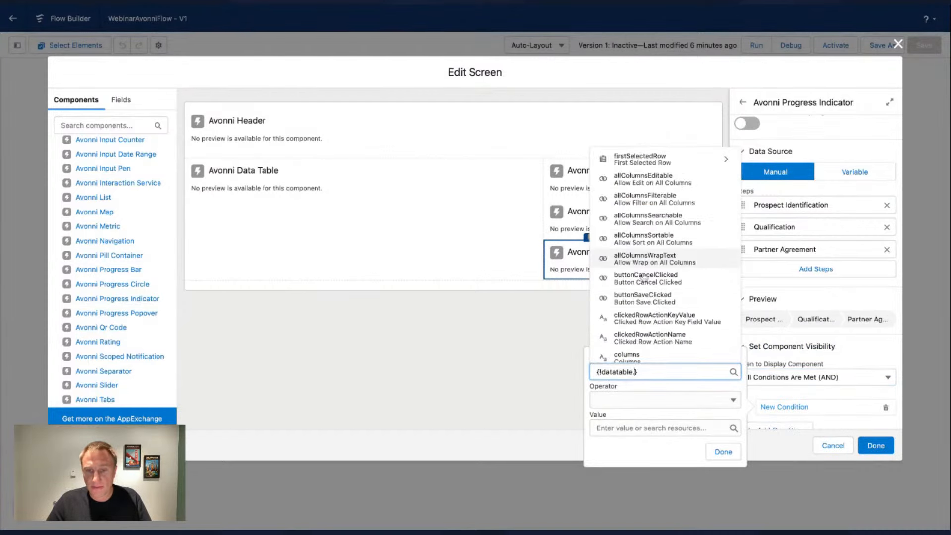
pyautogui.scroll(-3, 651, 282)
pyautogui.click(649, 280)
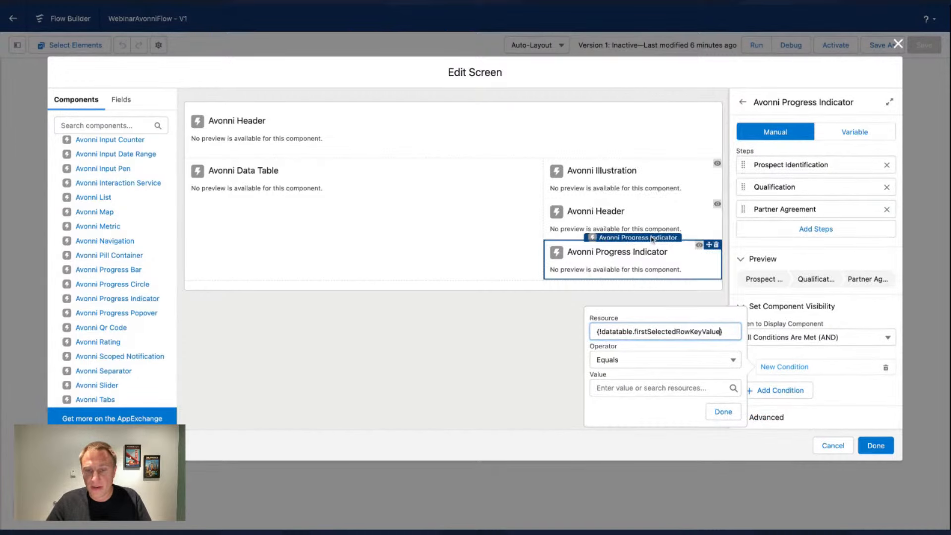
pyautogui.click(626, 363)
pyautogui.click(625, 462)
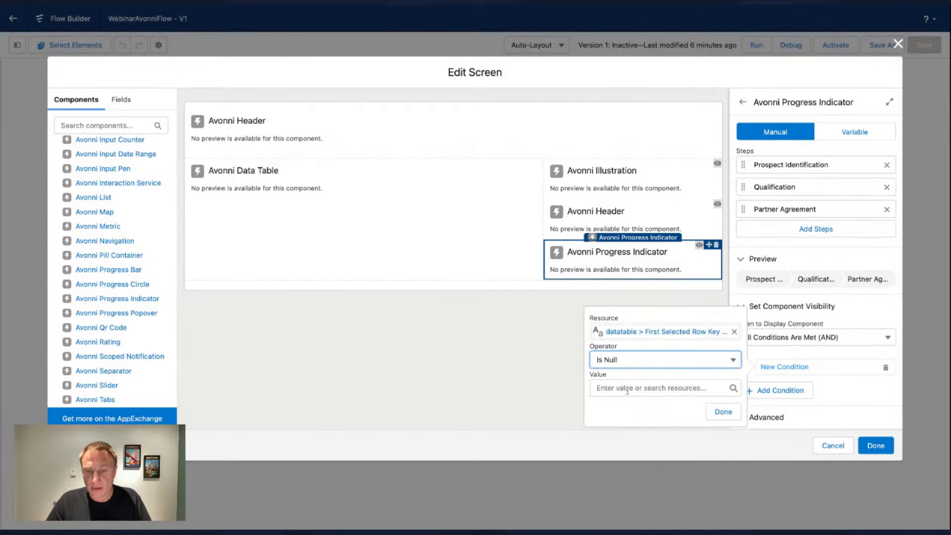
pyautogui.click(627, 389)
pyautogui.click(652, 204)
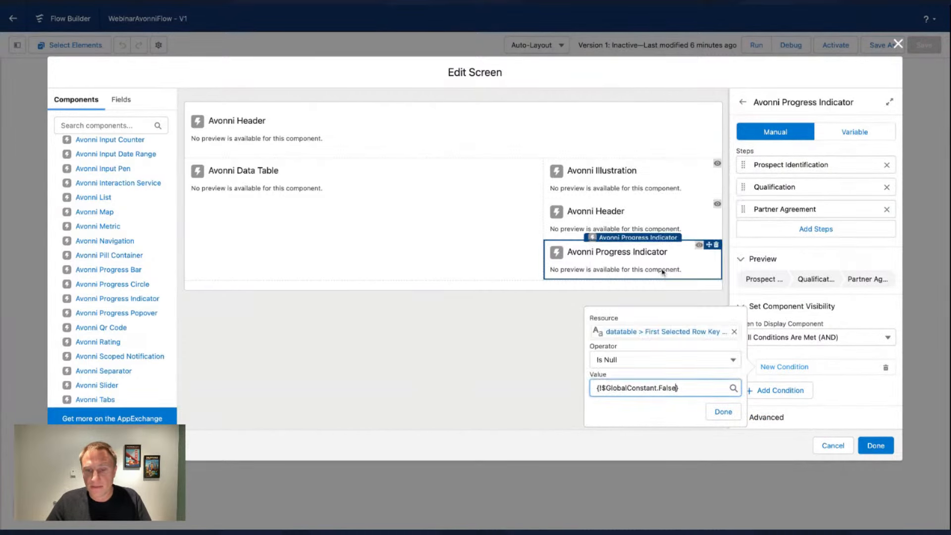
pyautogui.click(722, 412)
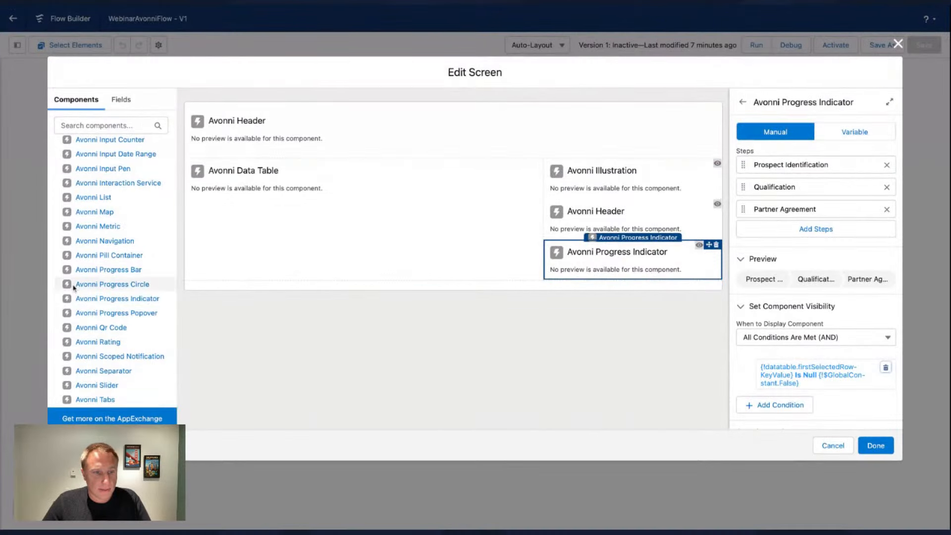
# - Add an Avonni Tabs component below the progress indicator, set its API name to tabs, and open it in the Component Builder
pyautogui.scroll(-5, 102, 296)
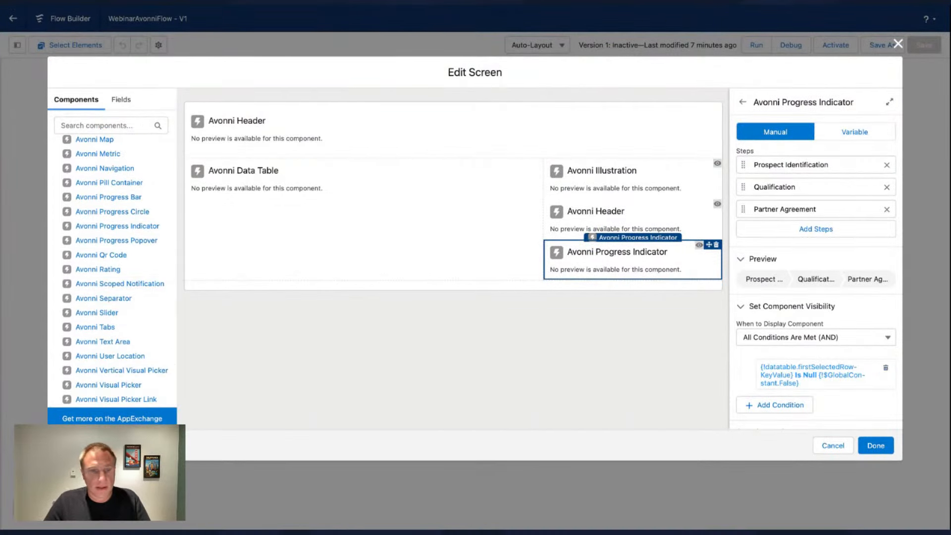
pyautogui.moveTo(93, 330); pyautogui.dragTo(664, 274)
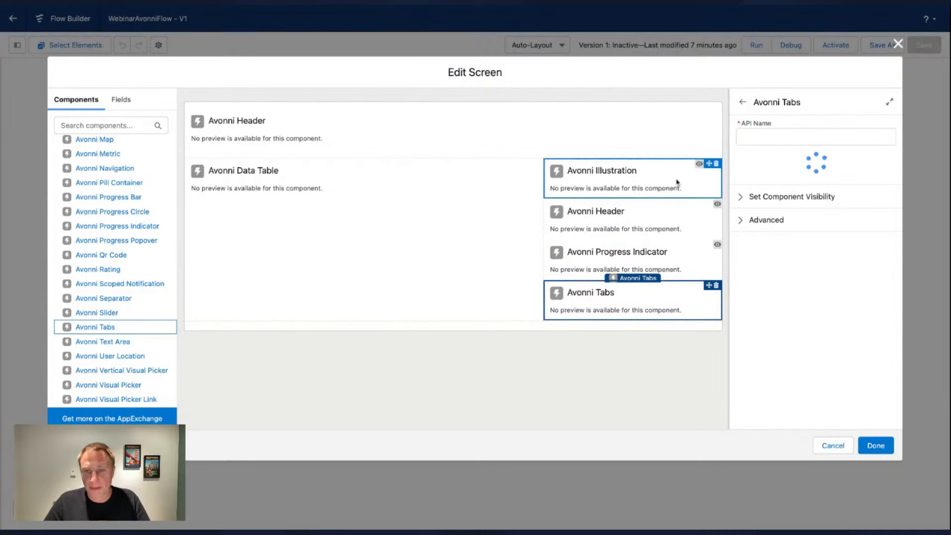
pyautogui.click(774, 137)
pyautogui.write('tabs')
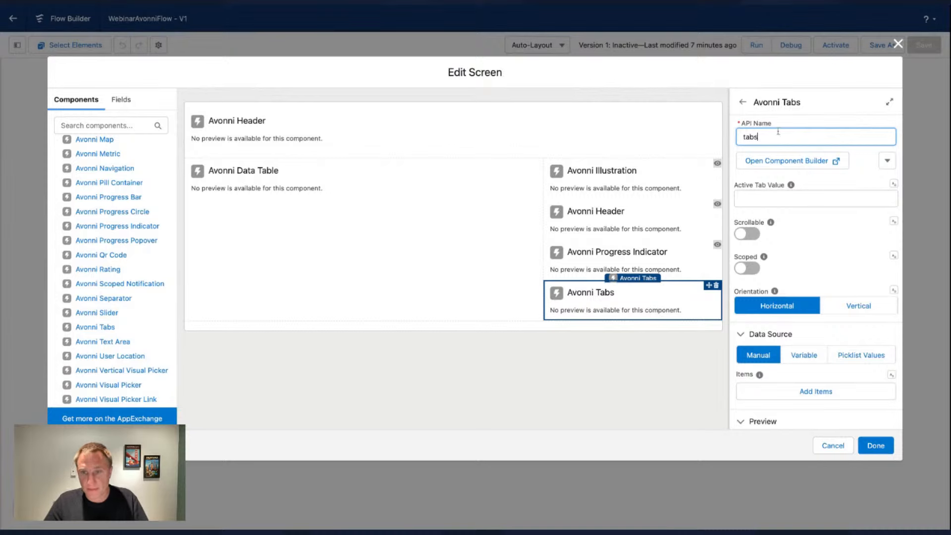
pyautogui.click(778, 161)
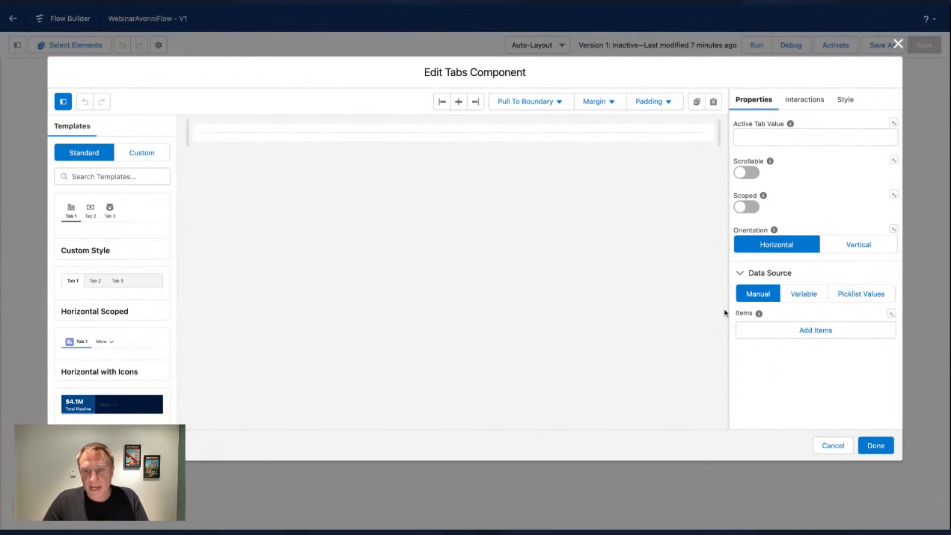
# - Add two items labelled Details and Location to the tabs component
pyautogui.click(797, 333)
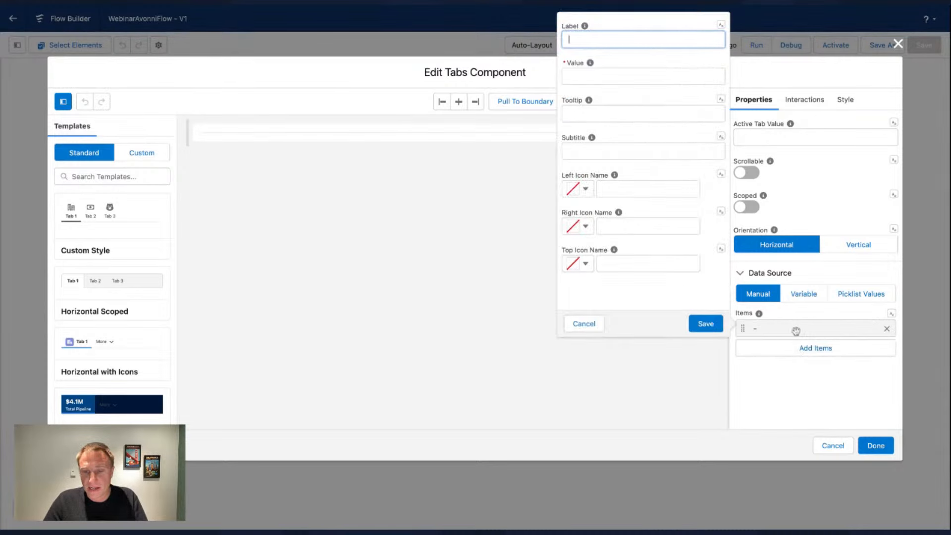
pyautogui.write('Details')
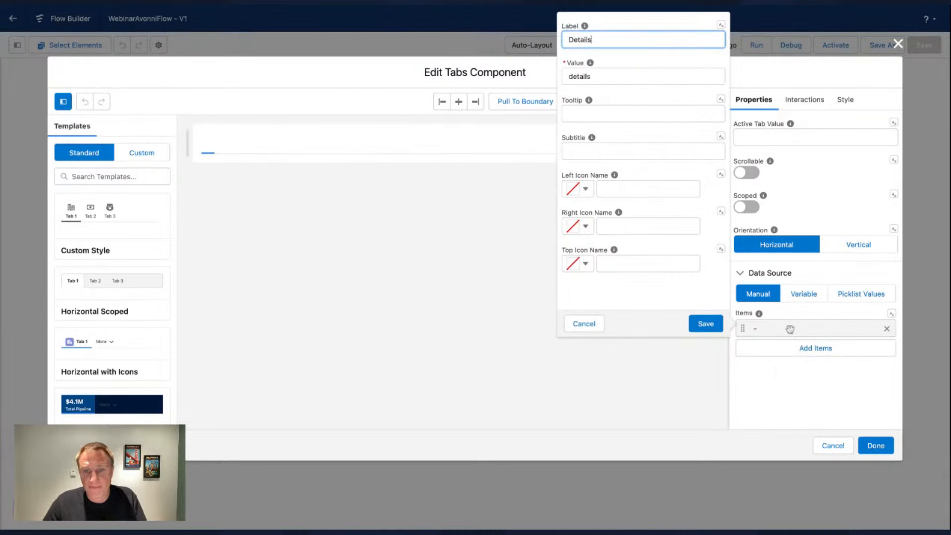
pyautogui.click(704, 324)
pyautogui.click(812, 348)
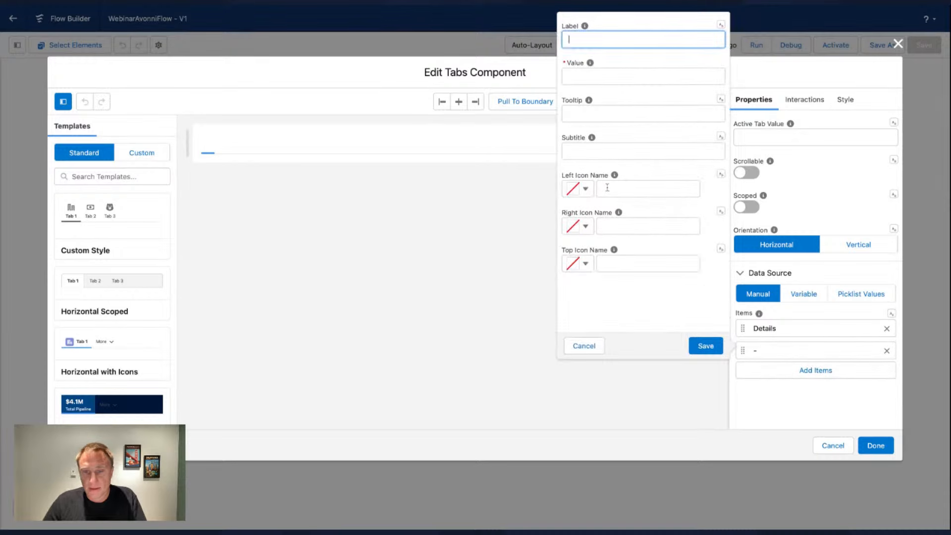
pyautogui.write('Location')
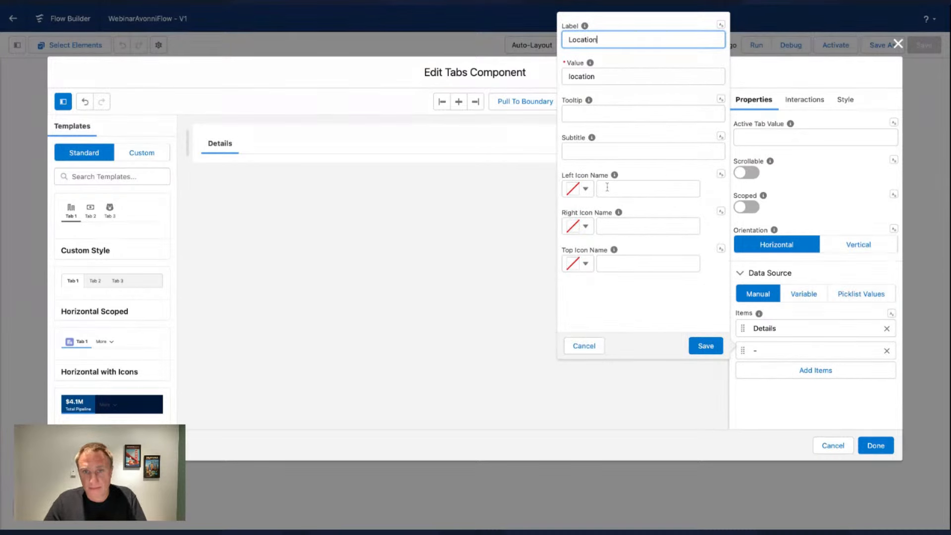
pyautogui.click(706, 345)
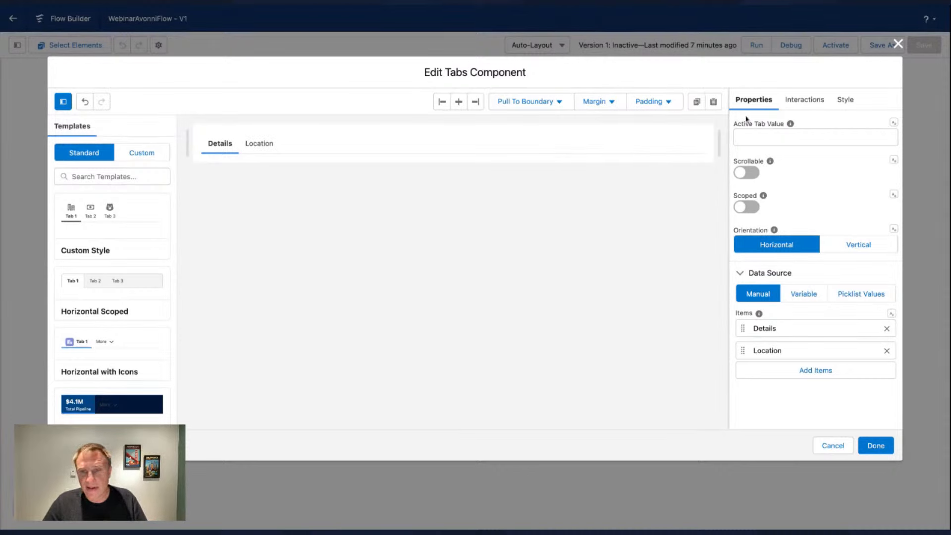
# - Copy the Details item's value and use it as the tabs component's Active Tab Value, details
pyautogui.click(769, 331)
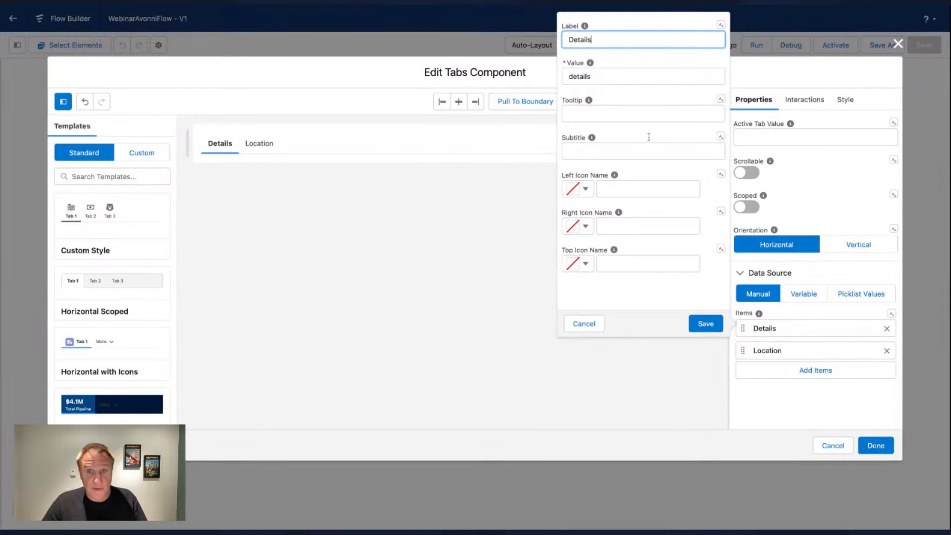
pyautogui.doubleClick(577, 76)
pyautogui.press('super+c')
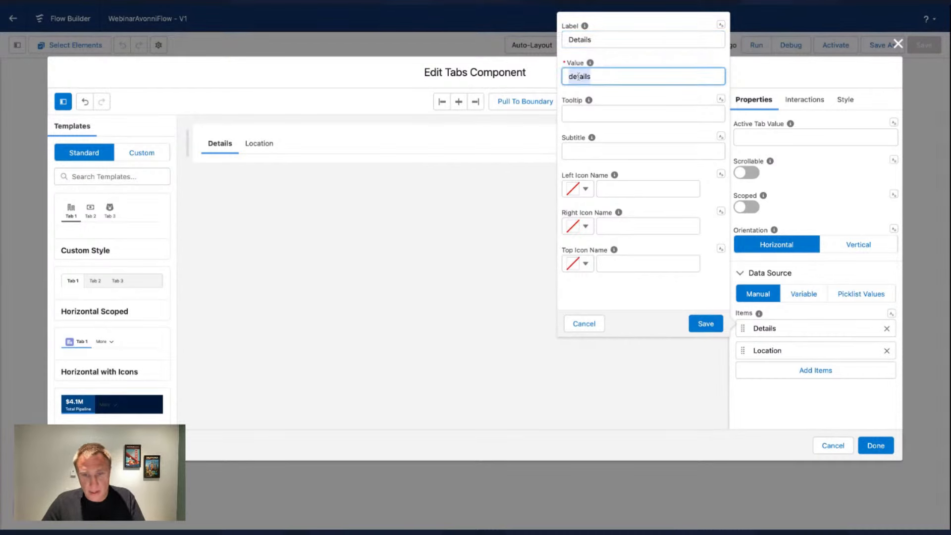
pyautogui.click(707, 325)
pyautogui.click(751, 137)
pyautogui.press('super+v')
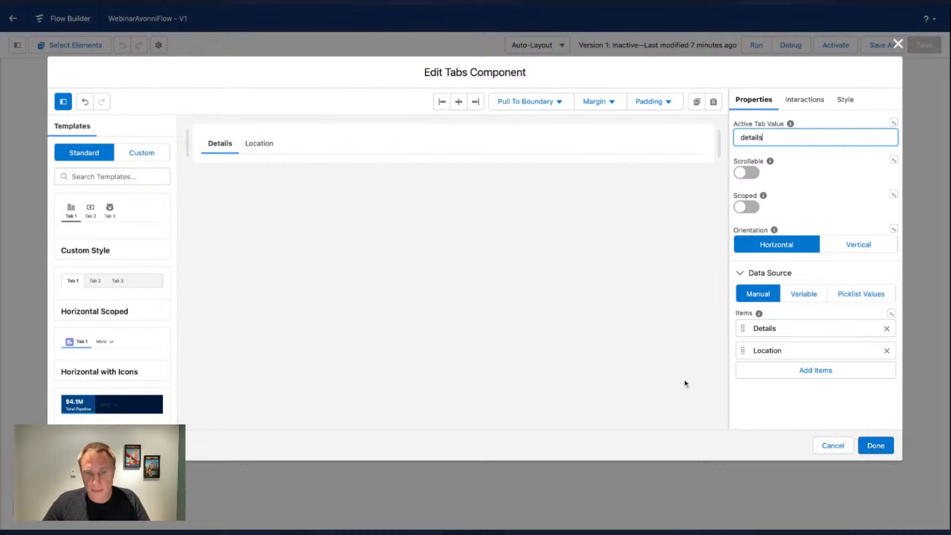
# - Set the bottom margin of the tabs component to Small
pyautogui.click(849, 101)
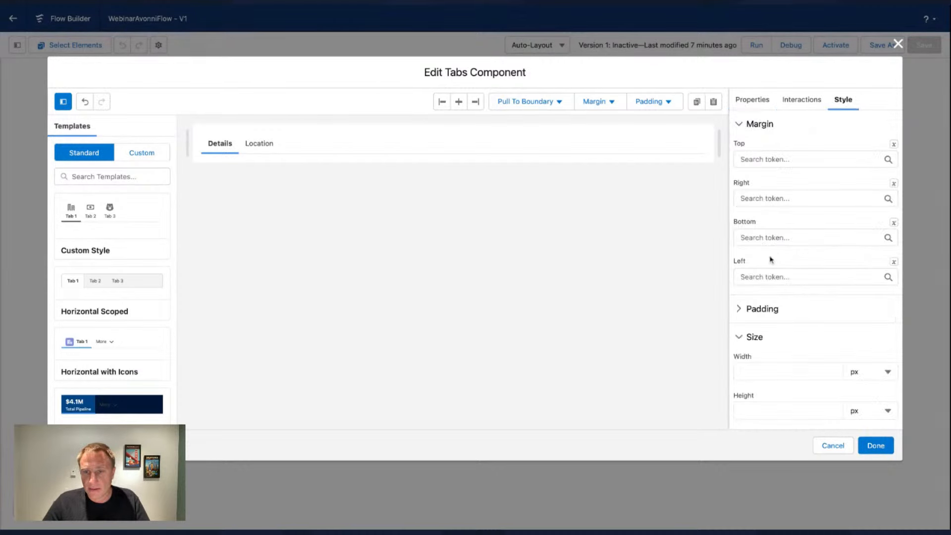
pyautogui.click(772, 238)
pyautogui.click(776, 344)
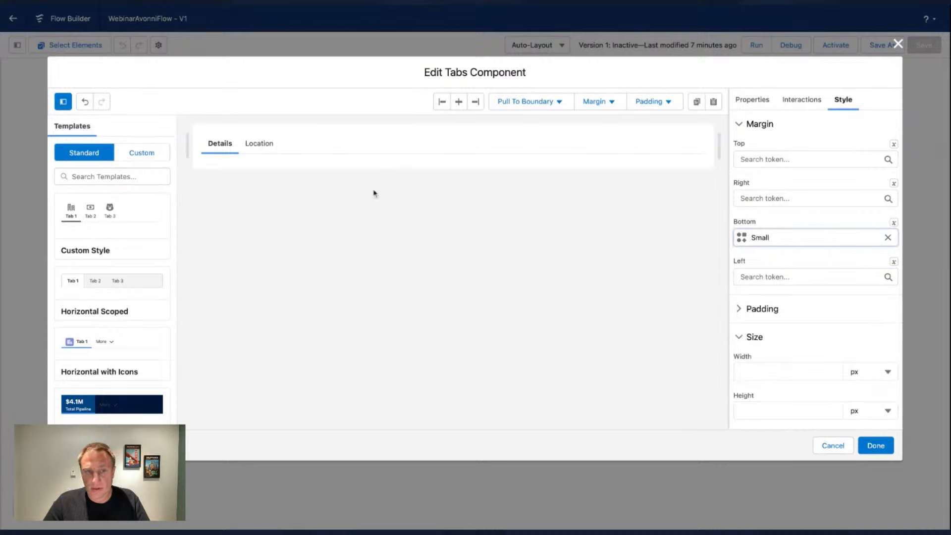
# - Finish editing the tabs component and the screen, and save the flow
pyautogui.click(876, 446)
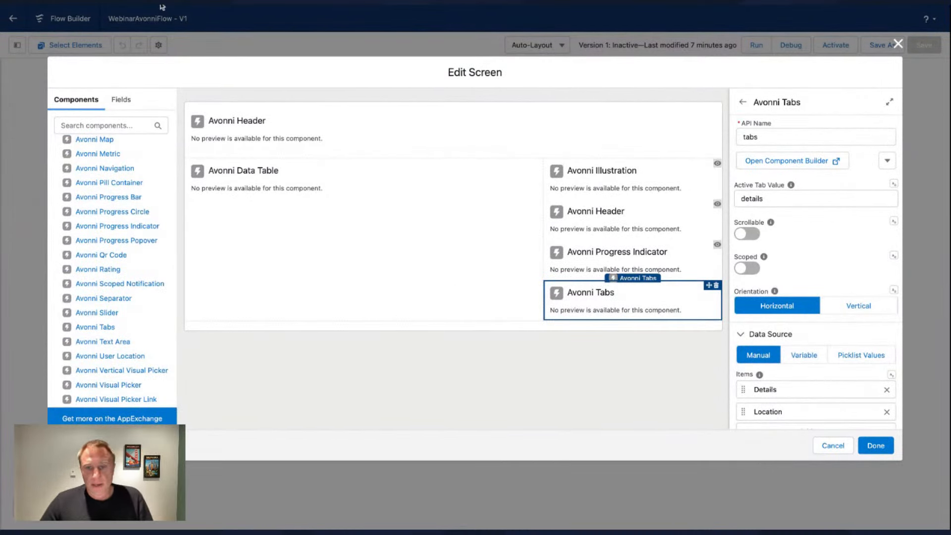
pyautogui.click(875, 445)
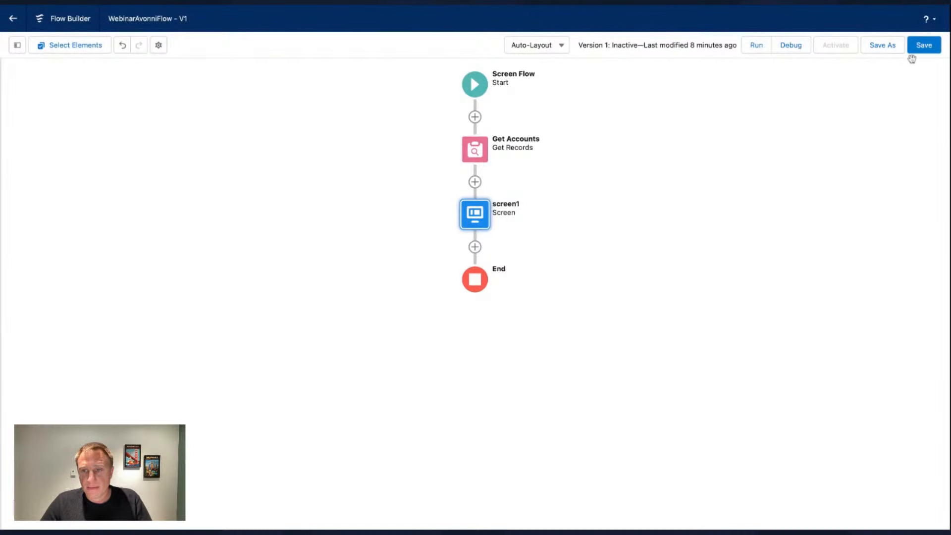
pyautogui.click(931, 47)
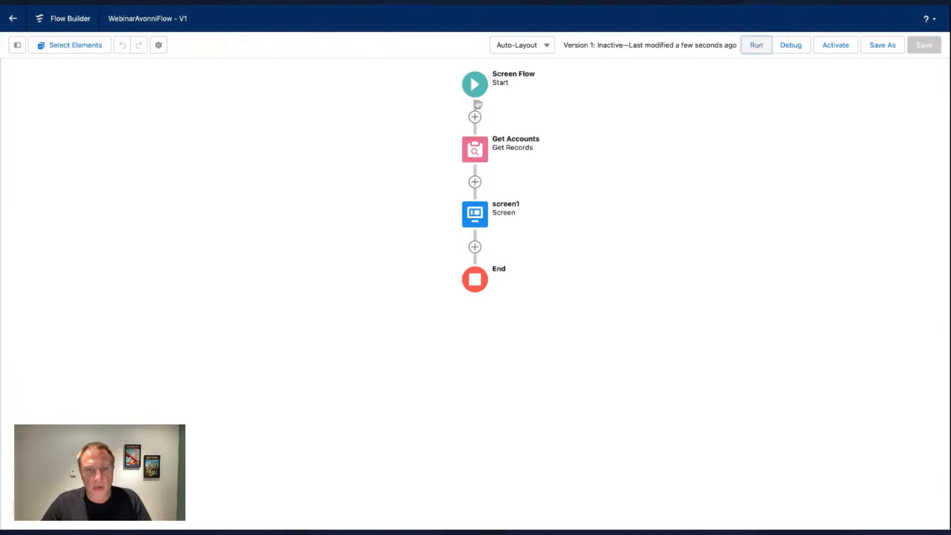
# - Reopen screen1 for editing and add an Avonni Formatted Value component below the tabs with the API name formattedValue1
pyautogui.click(479, 224)
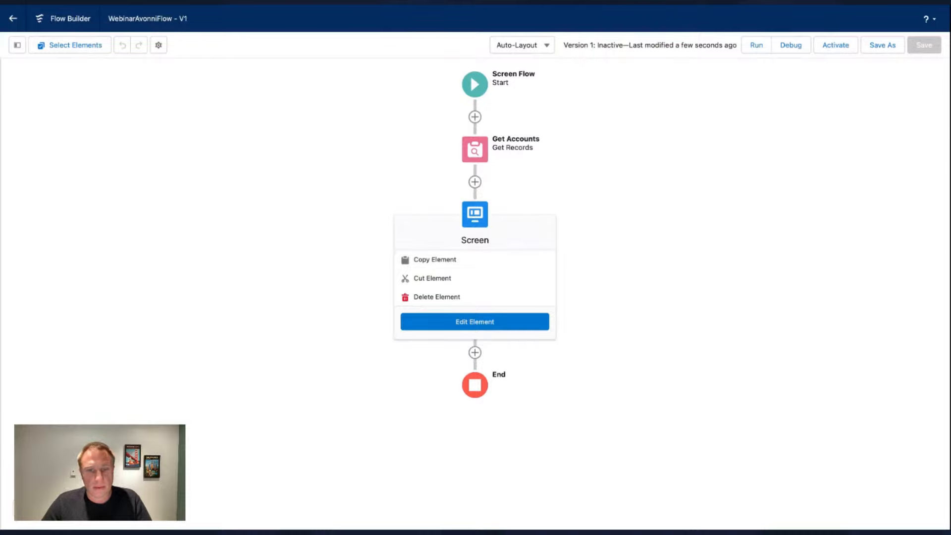
pyautogui.click(476, 323)
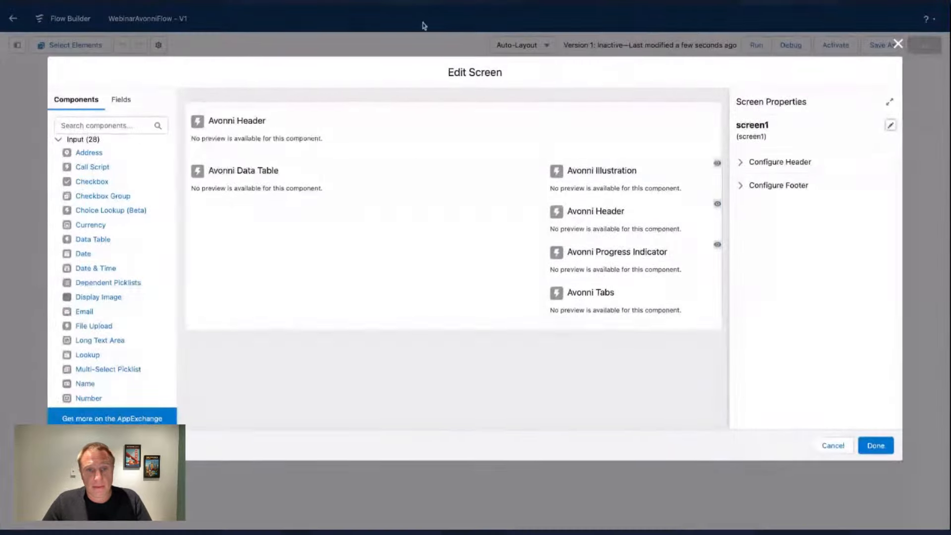
pyautogui.scroll(-2, 91, 270)
pyautogui.scroll(-10, 92, 270)
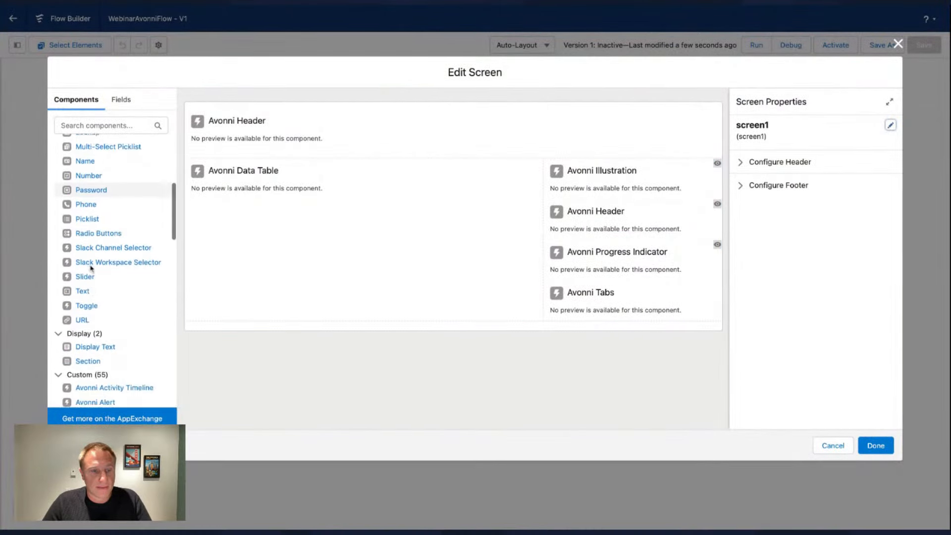
pyautogui.scroll(-8, 91, 276)
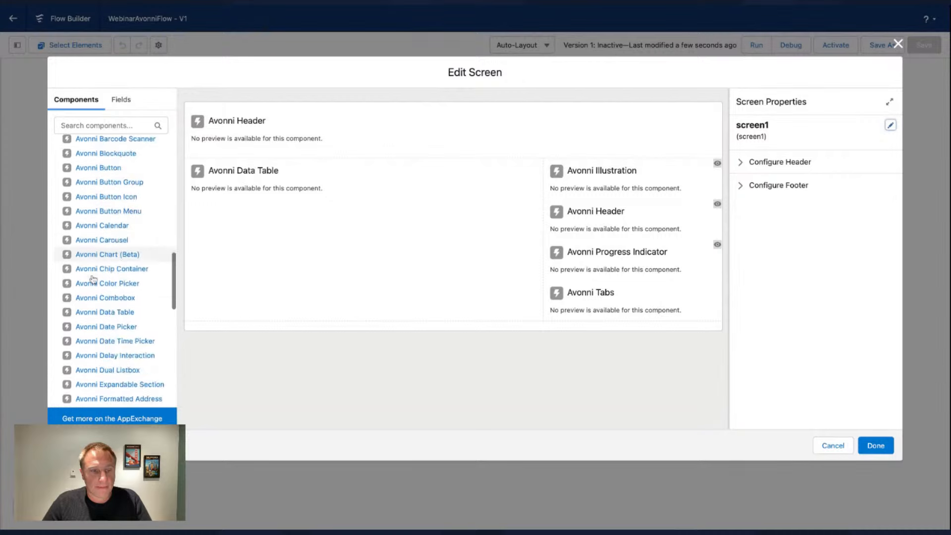
pyautogui.moveTo(125, 265); pyautogui.dragTo(672, 311)
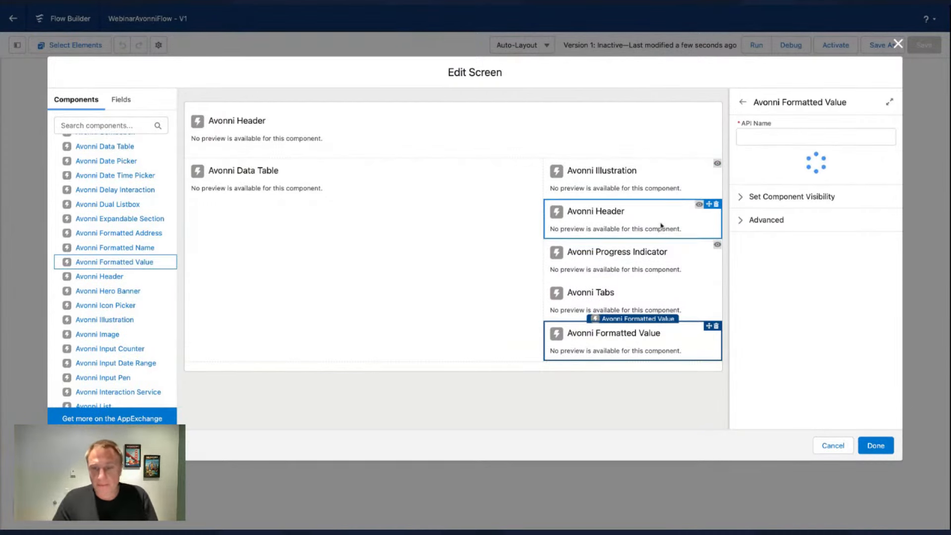
pyautogui.click(820, 133)
pyautogui.write('formattedValue1')
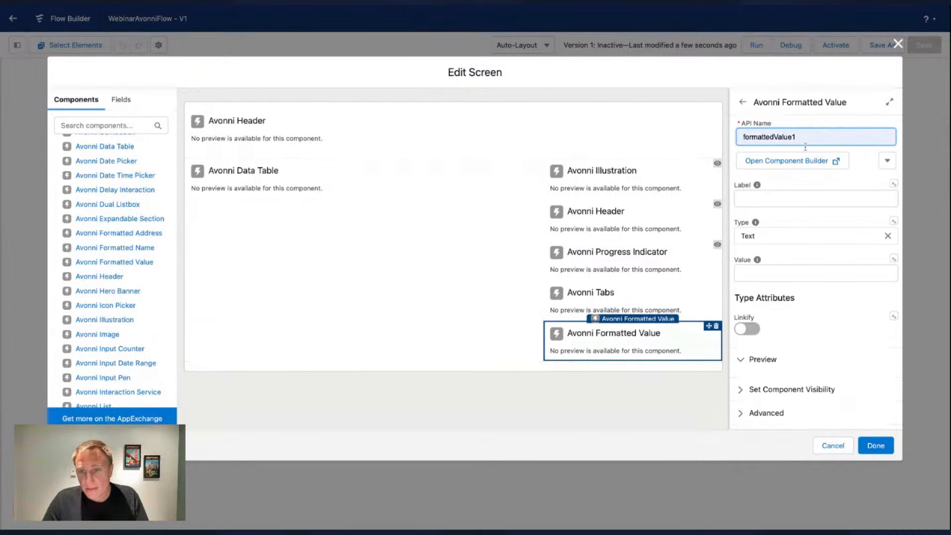
# - Open the formatted value in the Component Builder and set its label to Account Type
pyautogui.click(786, 160)
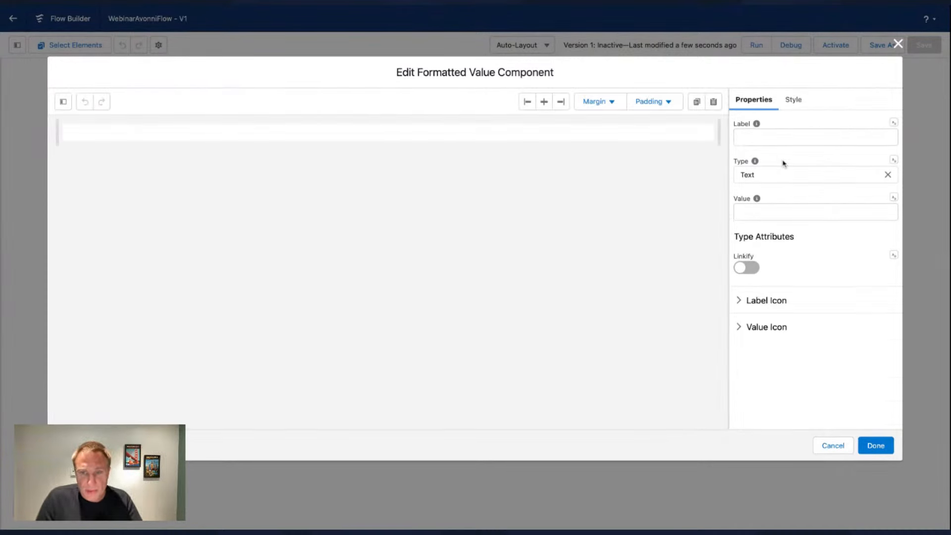
pyautogui.click(751, 139)
pyautogui.write('Account Type')
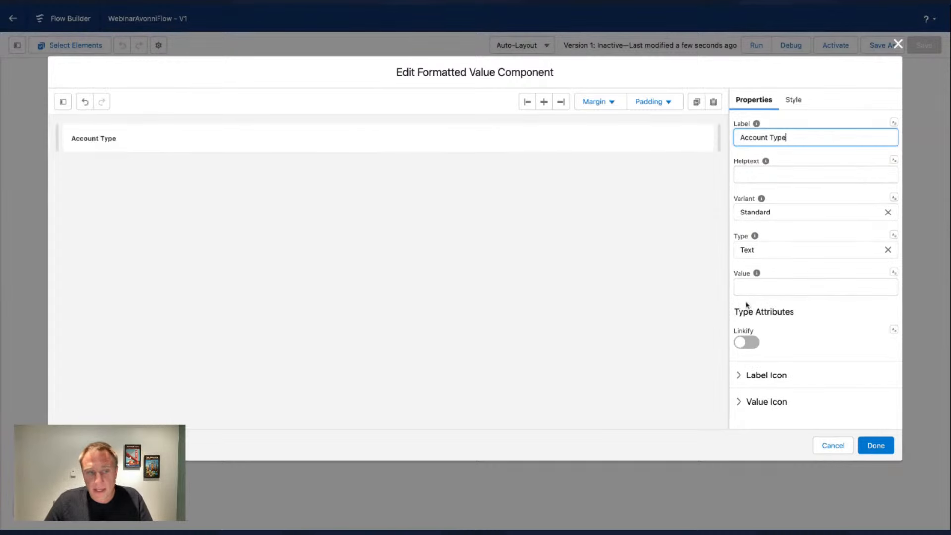
# - Switch the formatted value's Value to Mapped and bind it to the Account Type of the Datatable's First Selected Row
pyautogui.click(767, 283)
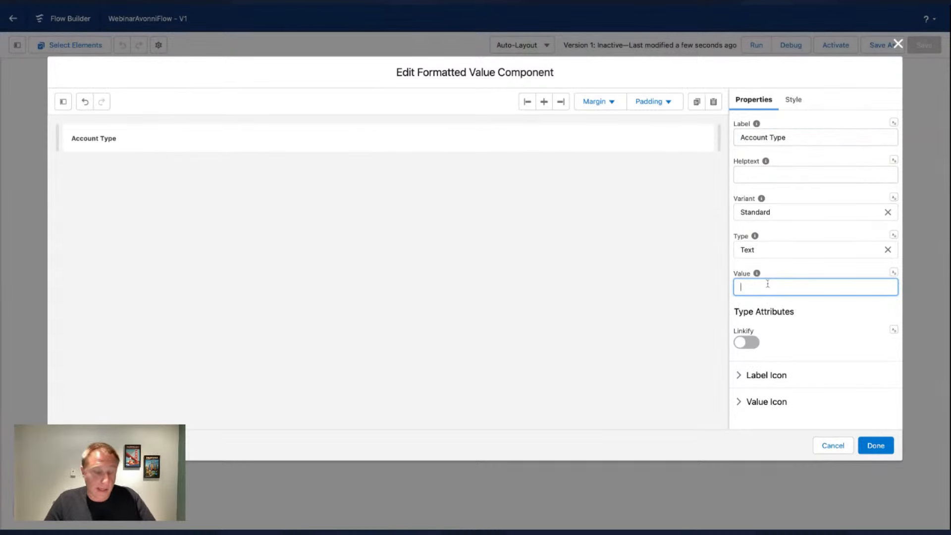
pyautogui.click(893, 272)
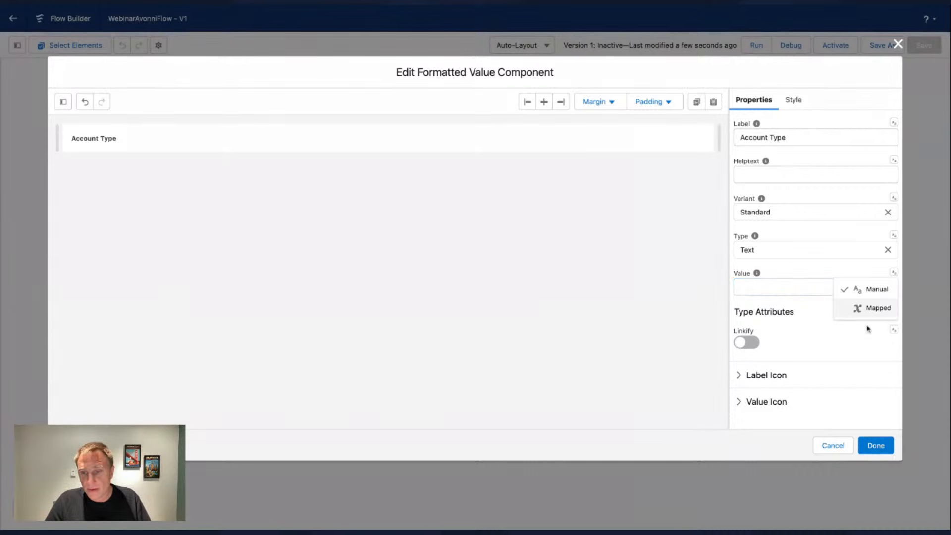
pyautogui.click(870, 309)
pyautogui.click(794, 288)
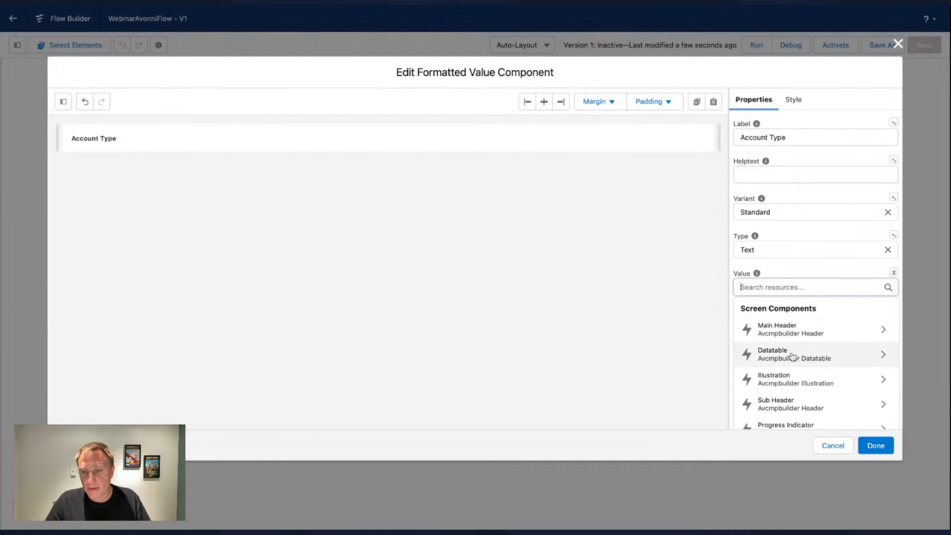
pyautogui.click(796, 355)
pyautogui.scroll(-1, 796, 357)
pyautogui.scroll(-3, 796, 357)
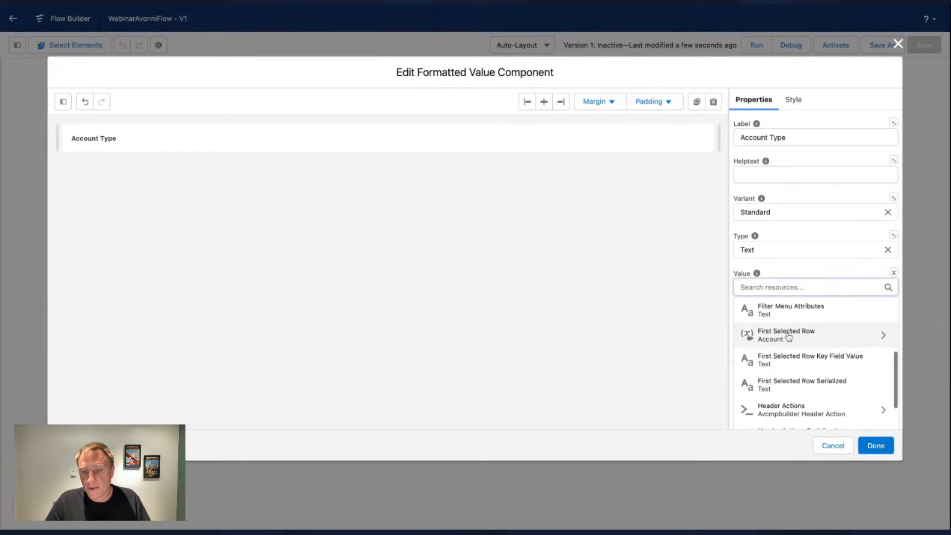
pyautogui.click(792, 346)
pyautogui.scroll(-1, 791, 350)
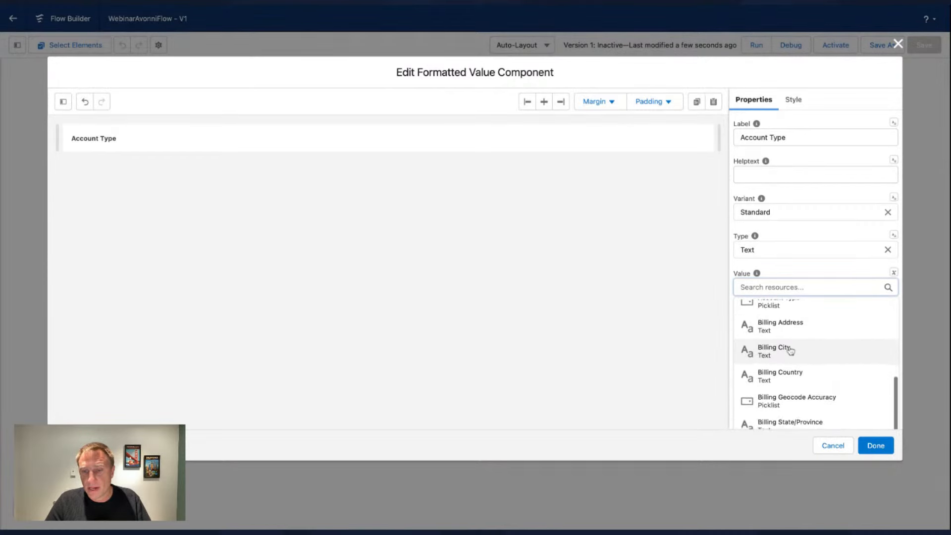
pyautogui.scroll(2, 789, 354)
pyautogui.scroll(-1, 790, 346)
pyautogui.click(788, 328)
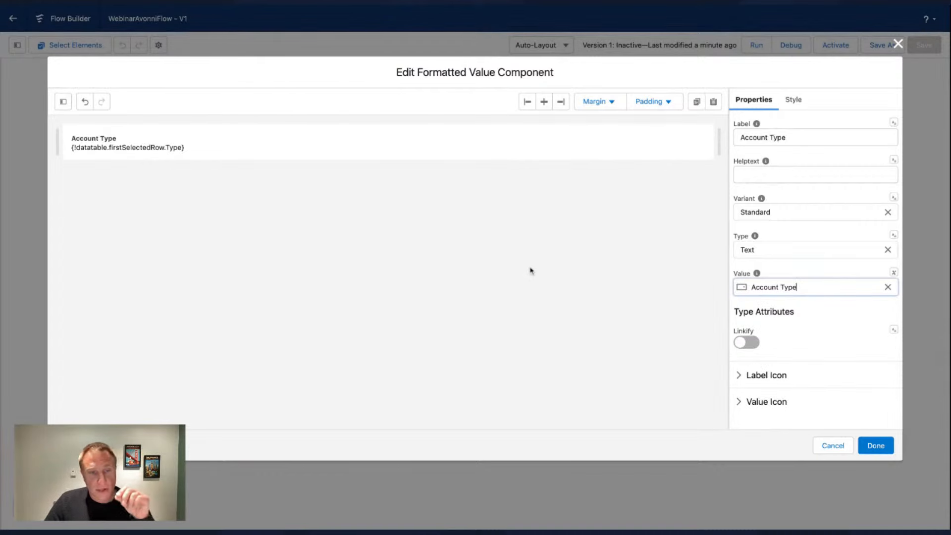
# - Set the bottom and top margins of the Account Type formatted value to Small
pyautogui.click(796, 102)
pyautogui.click(771, 238)
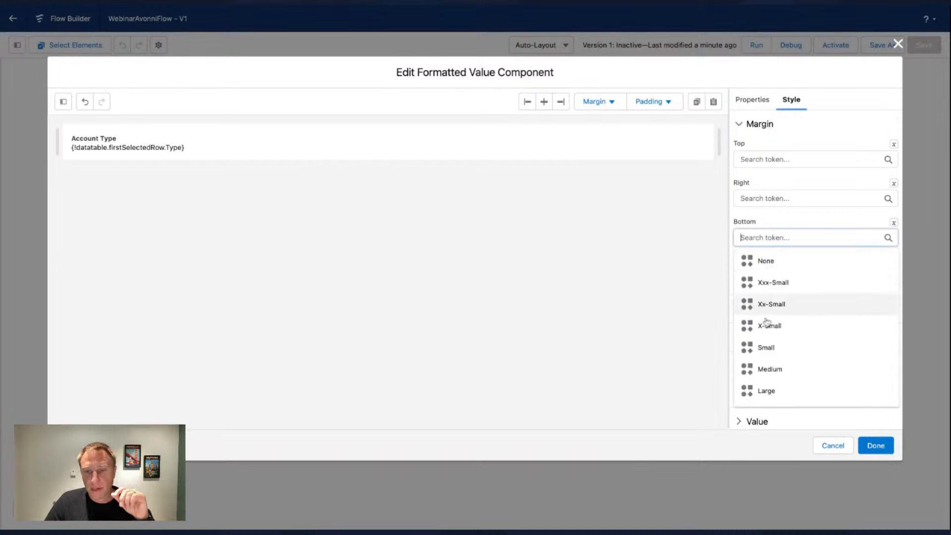
pyautogui.click(769, 348)
pyautogui.click(763, 159)
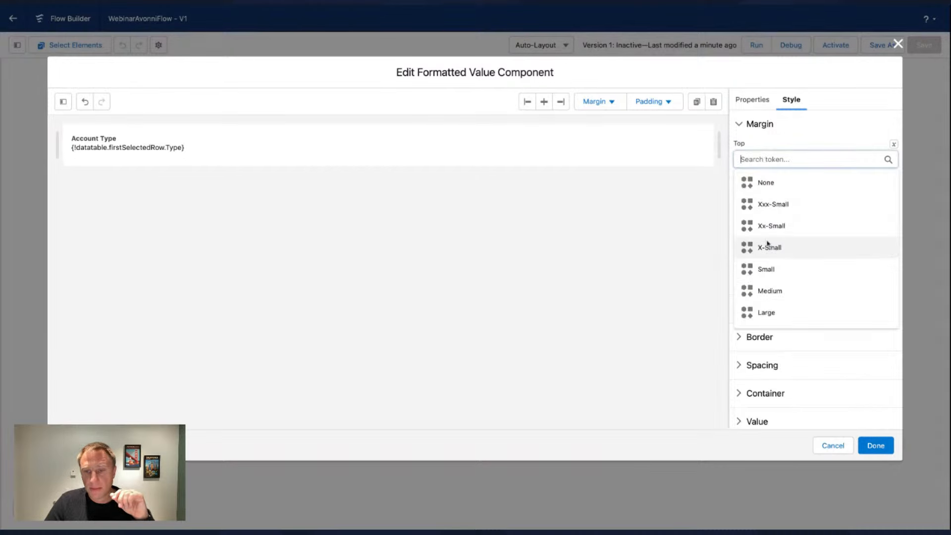
pyautogui.click(764, 268)
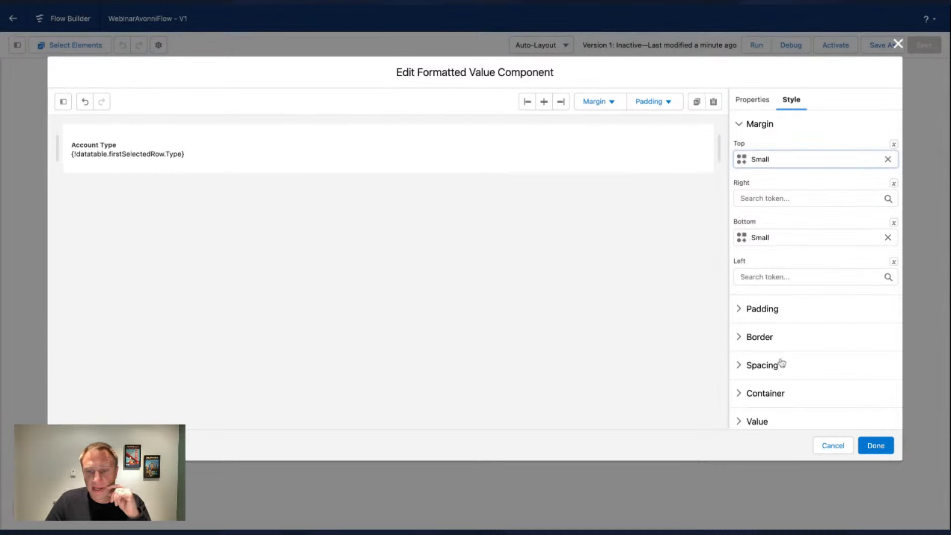
# - Give the Account Type formatted value a 1 px solid border in light grey #e5e5e5
pyautogui.click(755, 337)
pyautogui.scroll(-3, 753, 340)
pyautogui.click(758, 302)
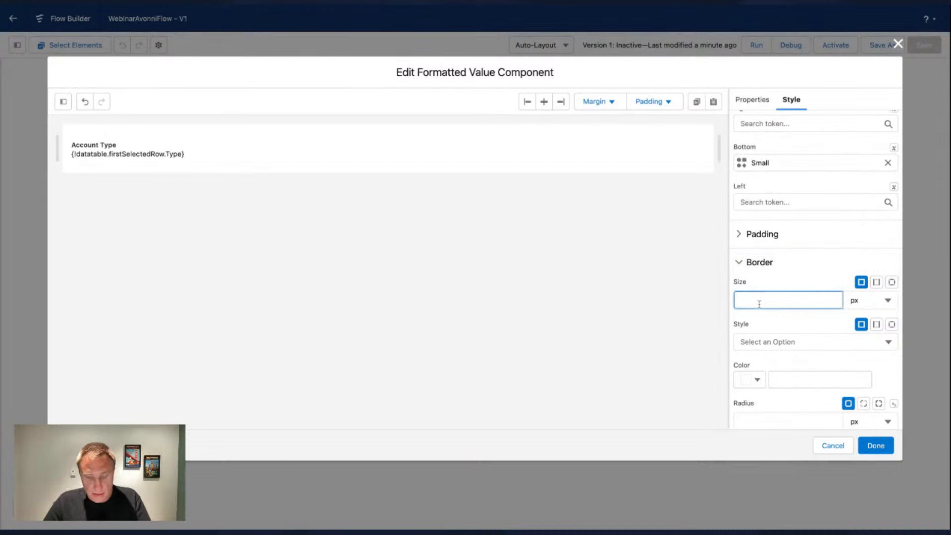
pyautogui.click(772, 342)
pyautogui.click(768, 376)
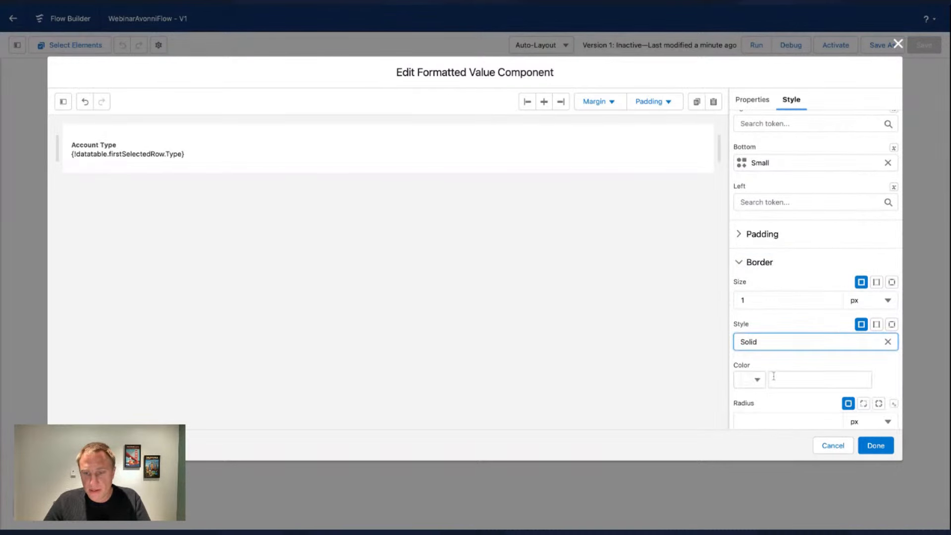
pyautogui.click(749, 381)
pyautogui.scroll(-1, 790, 408)
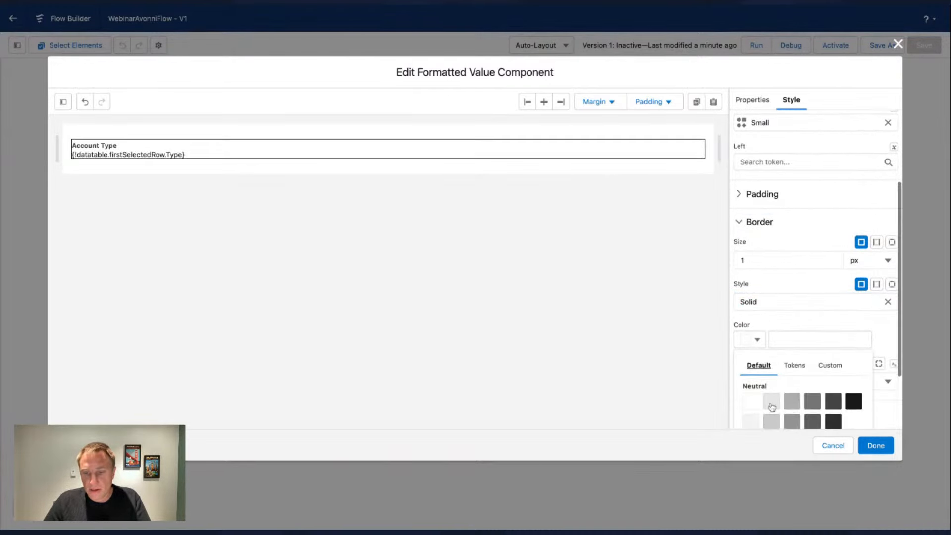
pyautogui.click(774, 404)
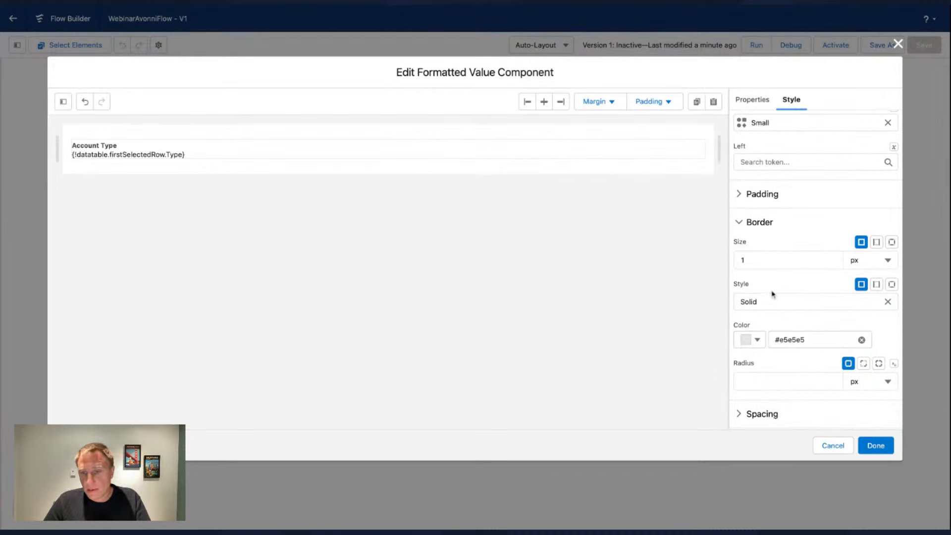
# - Set separate border sizes of 0 px top, 0 px right, 1 px bottom and 0 px left, and finish editing the formatted value
pyautogui.click(892, 243)
pyautogui.click(755, 273)
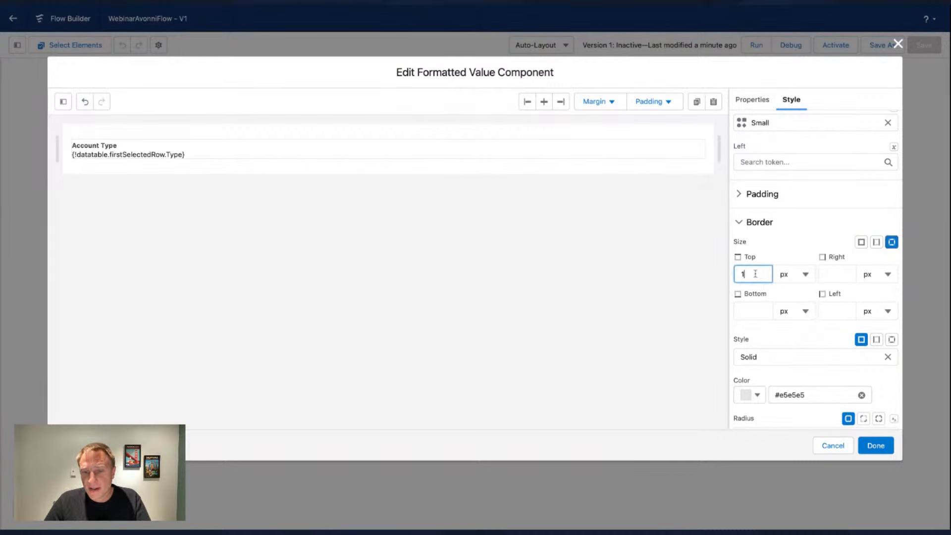
pyautogui.press('Tab')
pyautogui.press('Tab')
pyautogui.write('0')
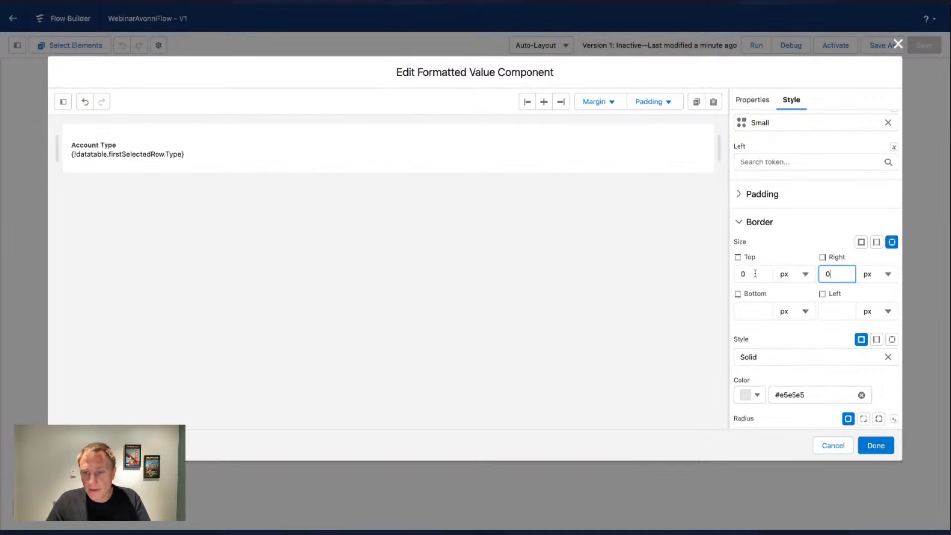
pyautogui.press('Tab')
pyautogui.press('Tab')
pyautogui.write('1')
pyautogui.press('Tab')
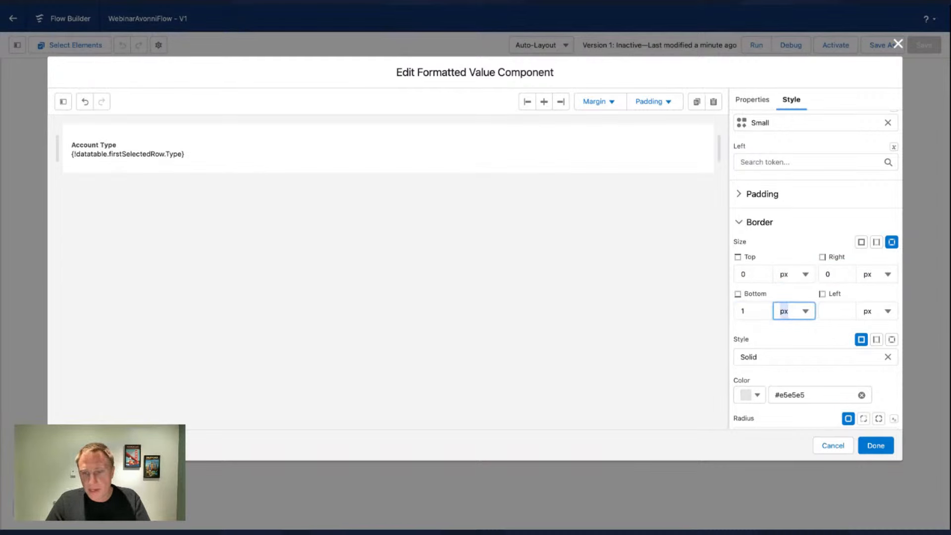
pyautogui.press('Tab')
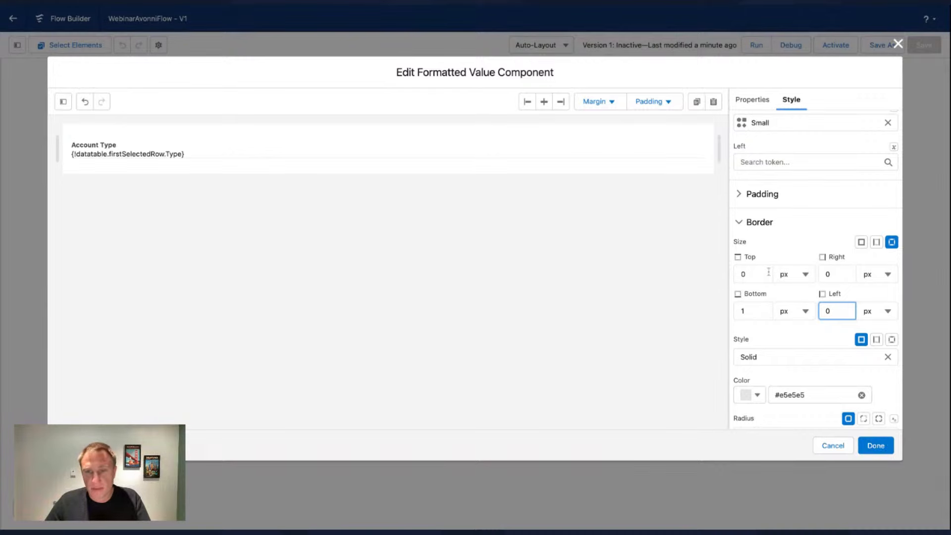
pyautogui.click(876, 445)
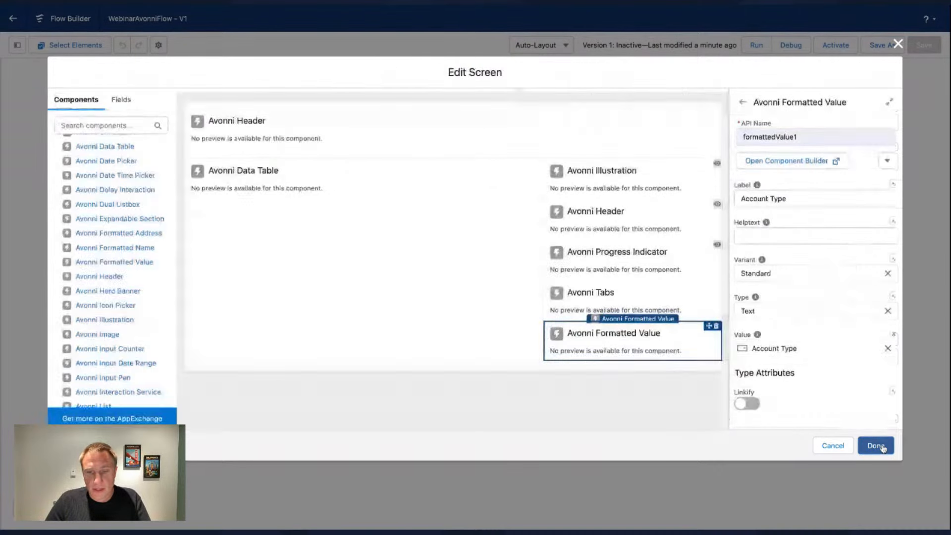
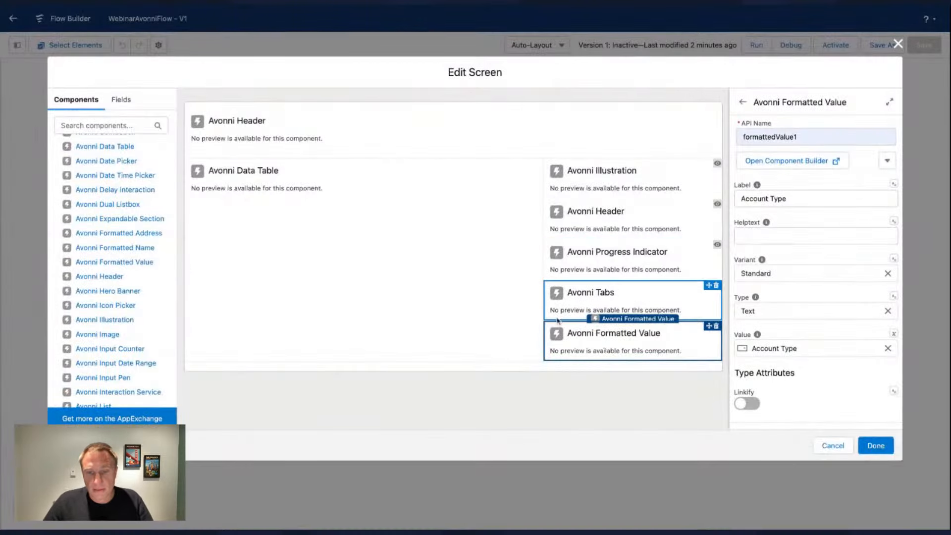
# - Set the Avonni Tabs component's visibility to display when All Conditions Are Met (AND)
pyautogui.click(496, 295)
pyautogui.click(673, 306)
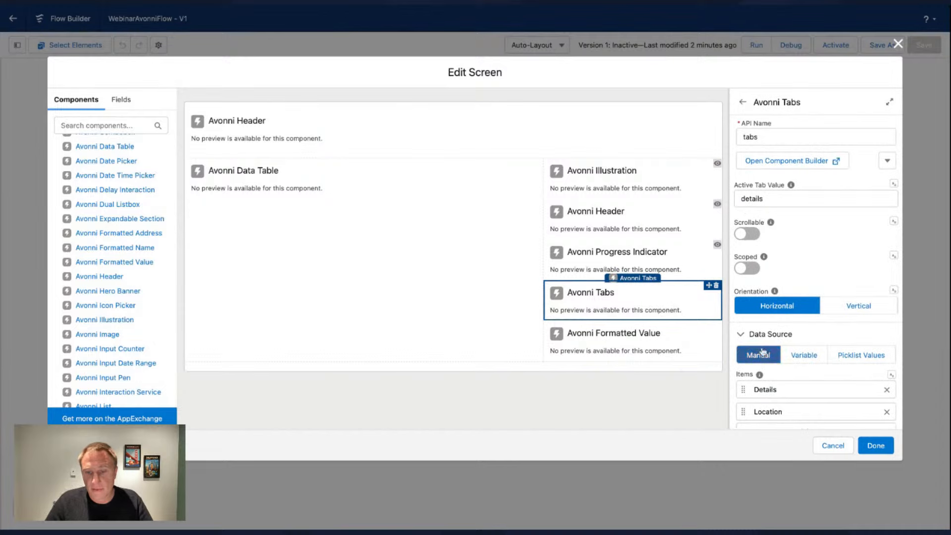
pyautogui.scroll(-1, 767, 352)
pyautogui.click(784, 396)
pyautogui.scroll(-2, 781, 391)
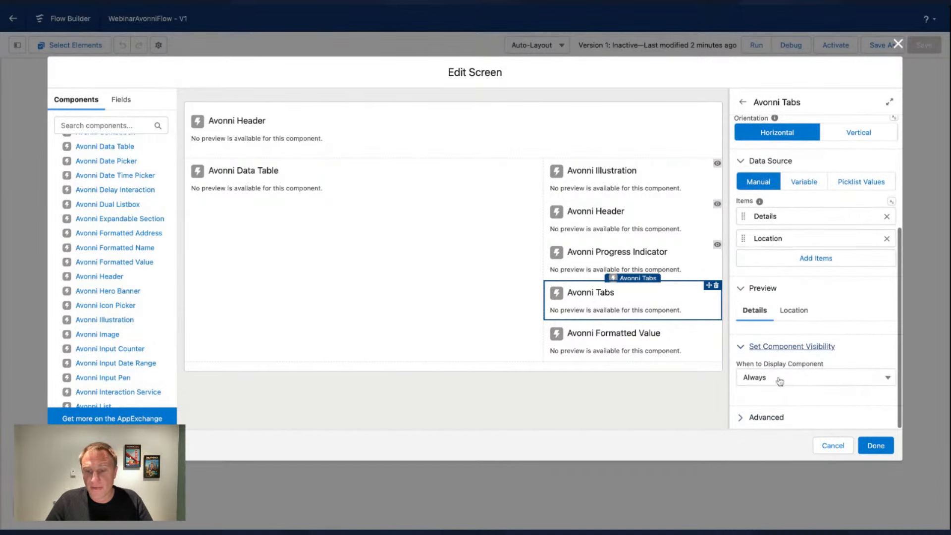
pyautogui.click(780, 379)
pyautogui.click(783, 414)
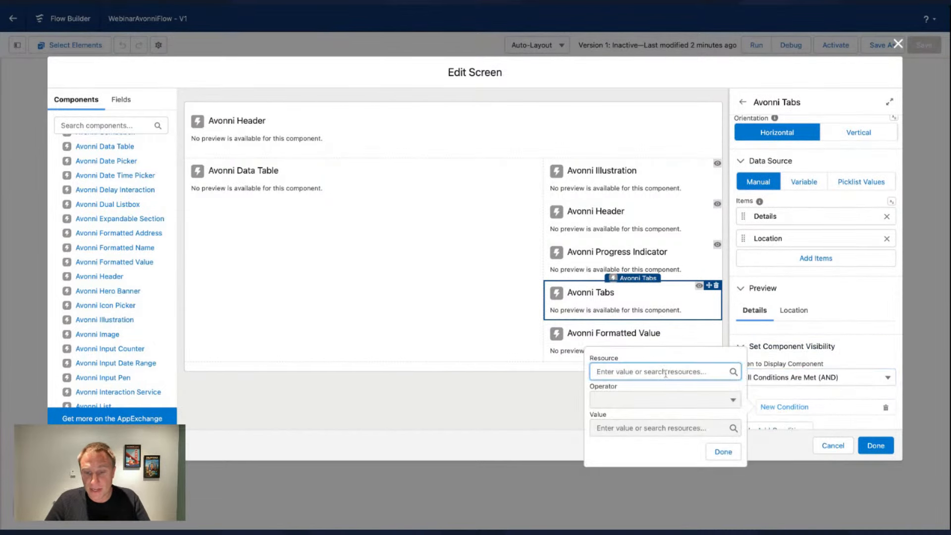
# - Define the tabs' visibility condition as datatable firstSelectedRowKeyValue Is Null $GlobalConstant.False
pyautogui.click(666, 372)
pyautogui.click(624, 201)
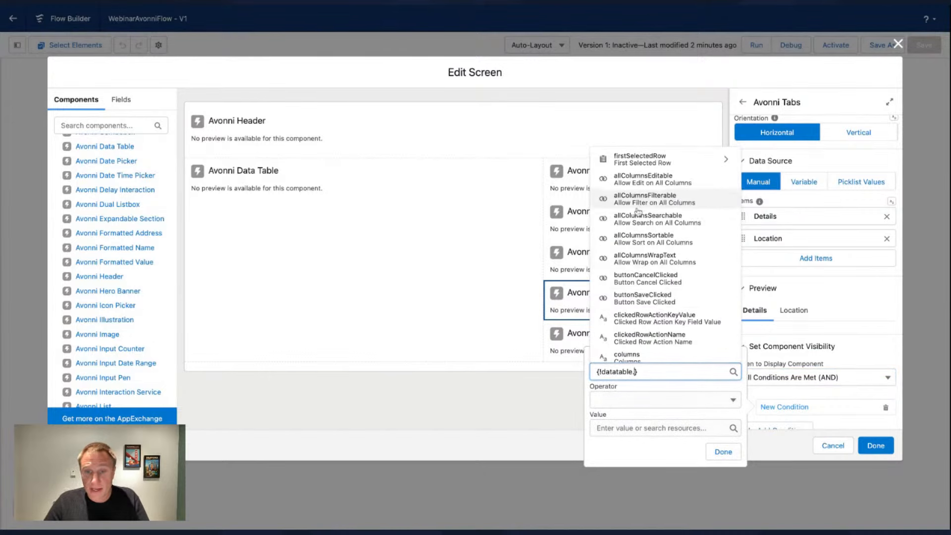
pyautogui.scroll(-10, 644, 222)
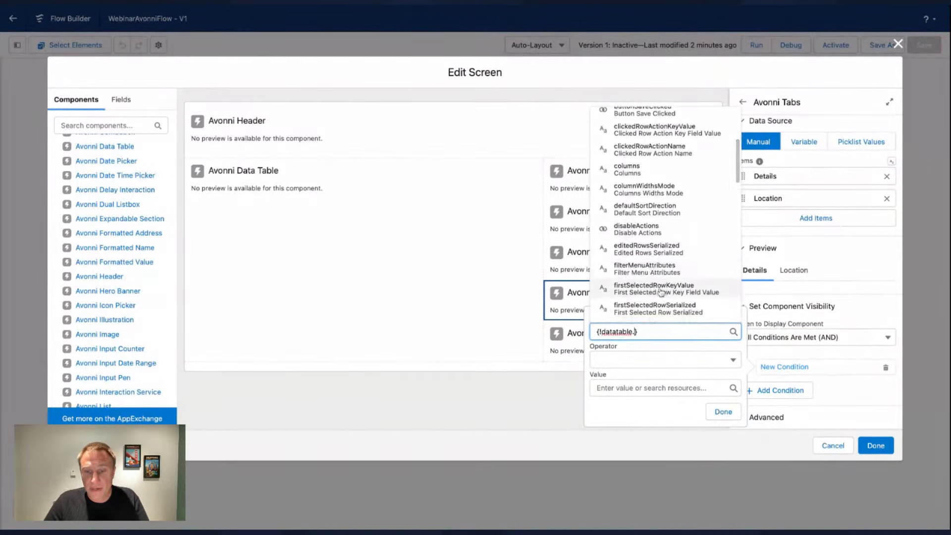
pyautogui.click(661, 293)
pyautogui.click(653, 369)
pyautogui.click(648, 465)
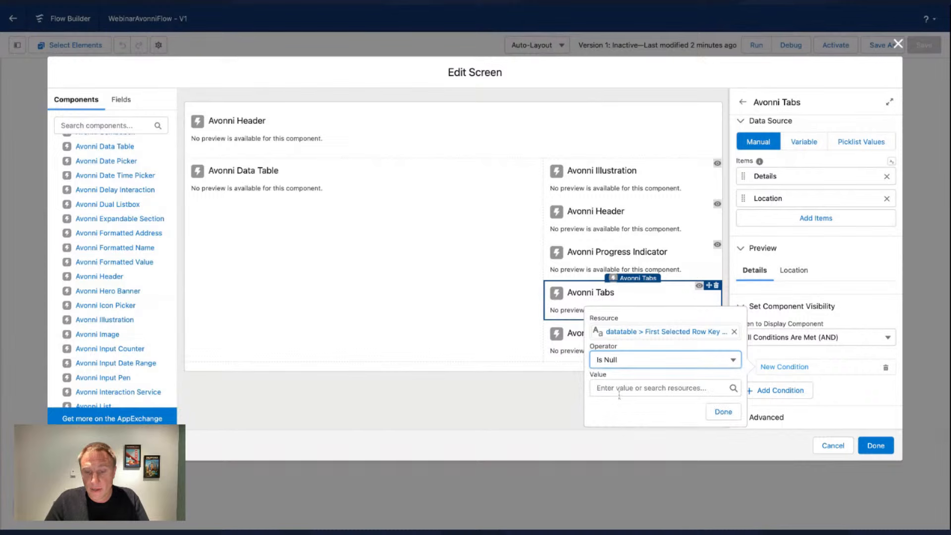
pyautogui.click(706, 394)
pyautogui.click(648, 192)
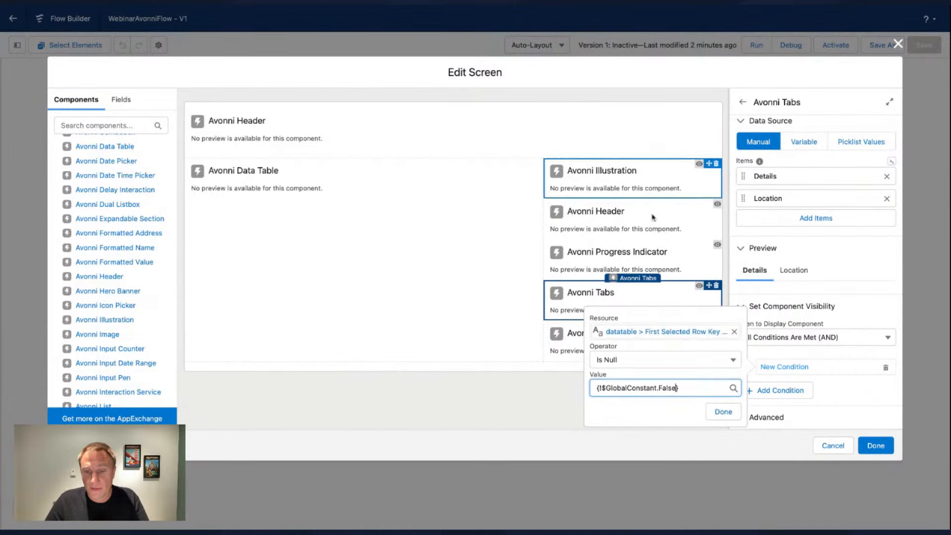
pyautogui.click(723, 412)
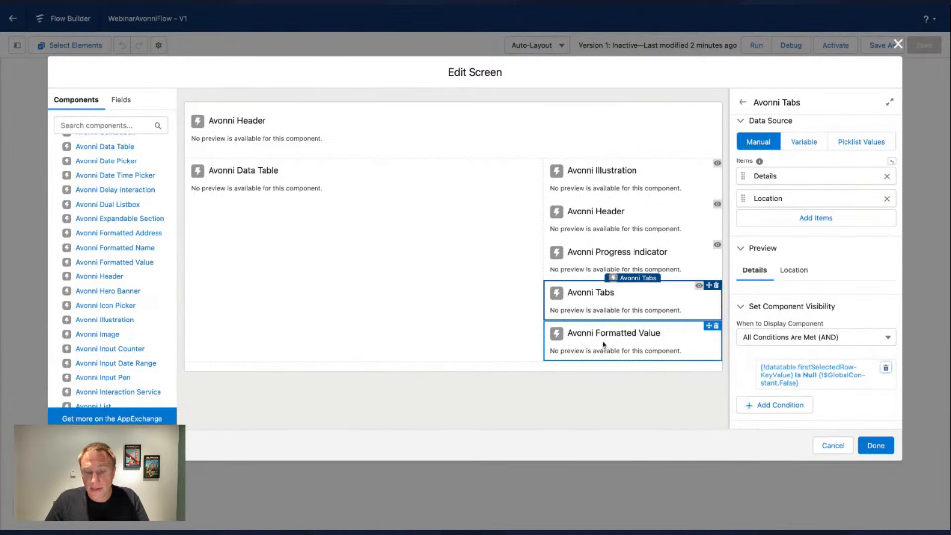
# - Set the Account Type formatted value's visibility to display when All Conditions Are Met (AND)
pyautogui.click(603, 344)
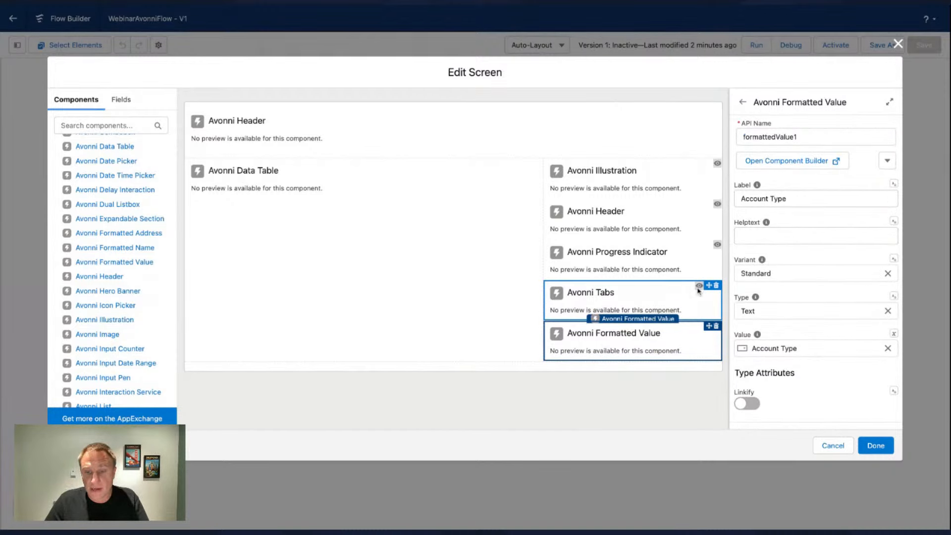
pyautogui.scroll(-3, 837, 371)
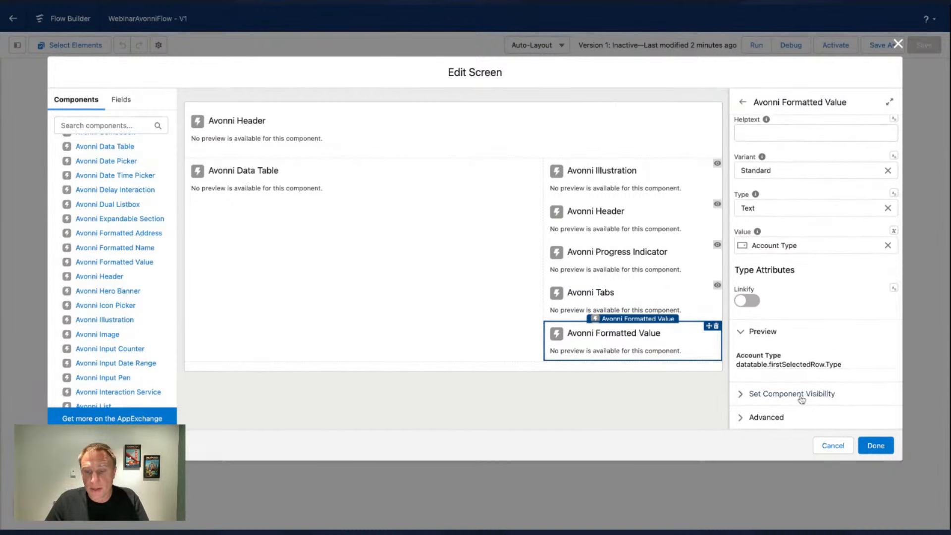
pyautogui.click(798, 395)
pyautogui.scroll(-2, 782, 392)
pyautogui.click(779, 381)
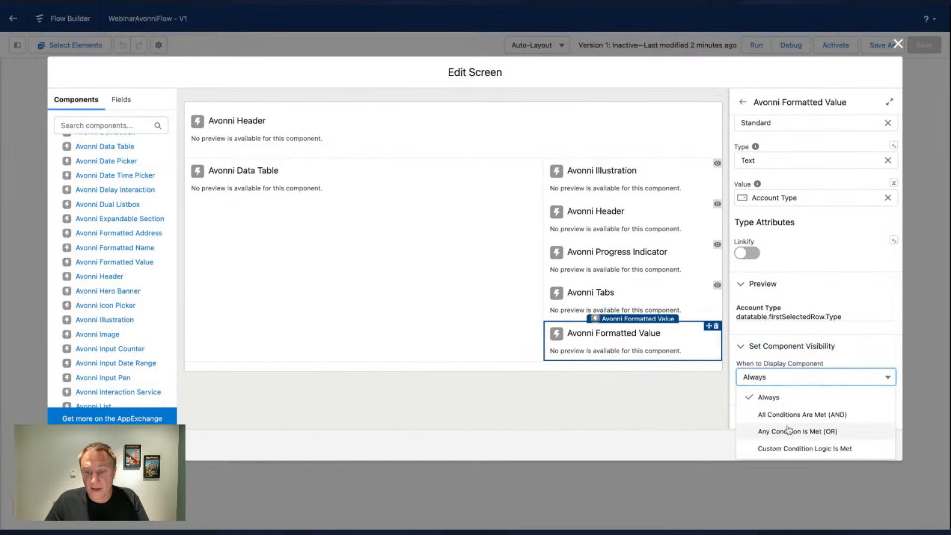
pyautogui.click(786, 414)
# - Define the formatted value's first visibility condition as datatable firstSelectedRowKeyValue Is Null $GlobalConstant.False
pyautogui.click(662, 372)
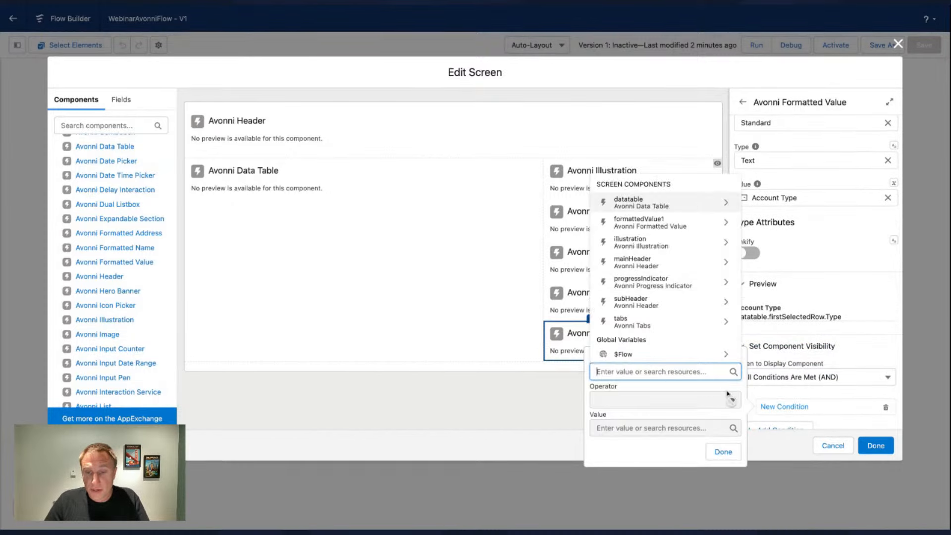
pyautogui.click(664, 203)
pyautogui.scroll(-5, 658, 260)
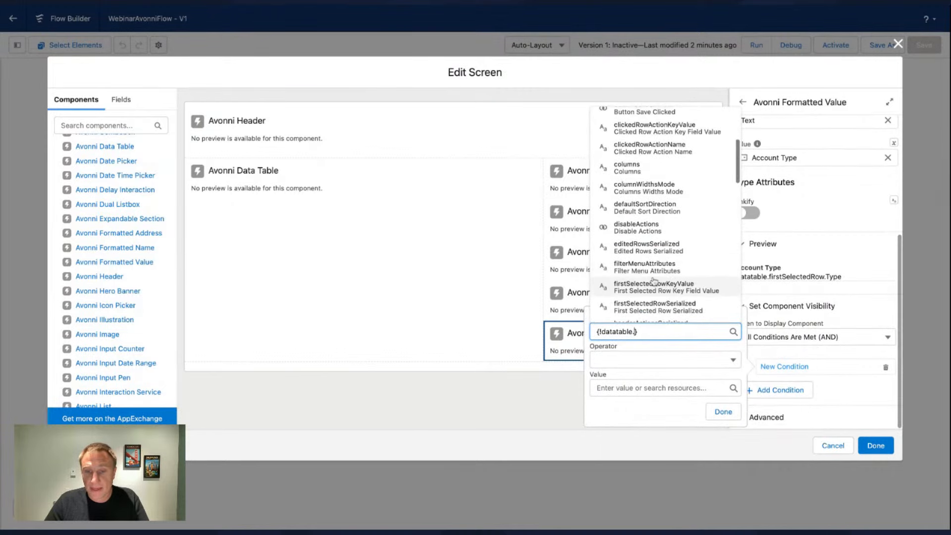
pyautogui.click(655, 234)
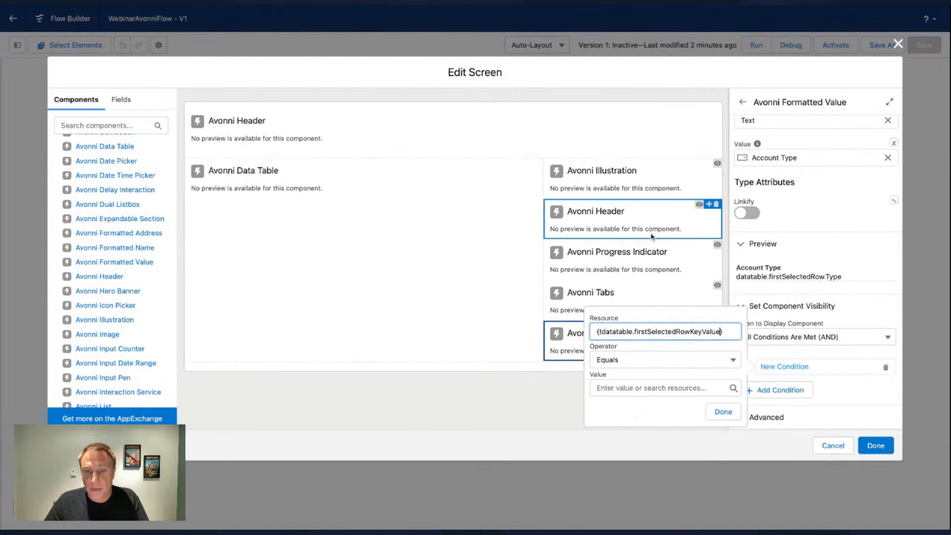
pyautogui.click(646, 360)
pyautogui.click(650, 465)
pyautogui.click(653, 388)
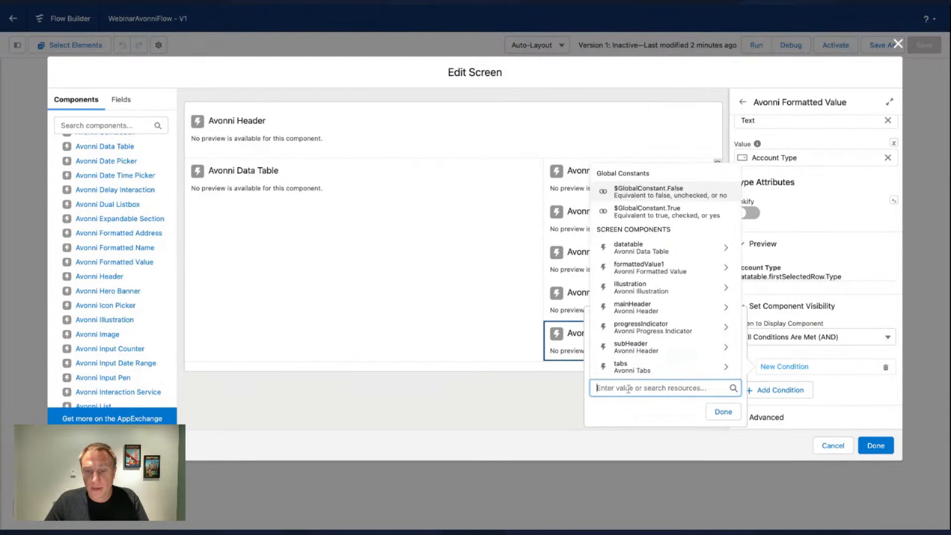
pyautogui.click(662, 195)
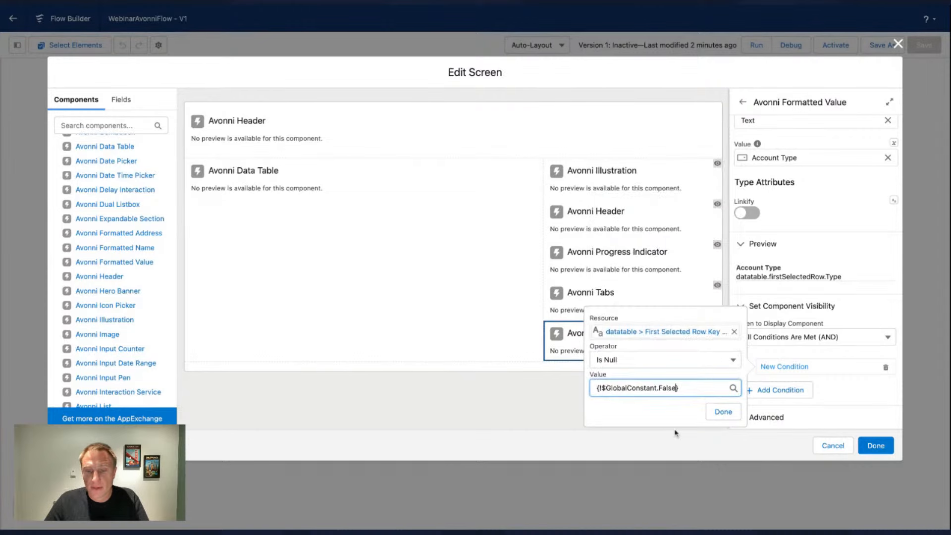
pyautogui.click(715, 419)
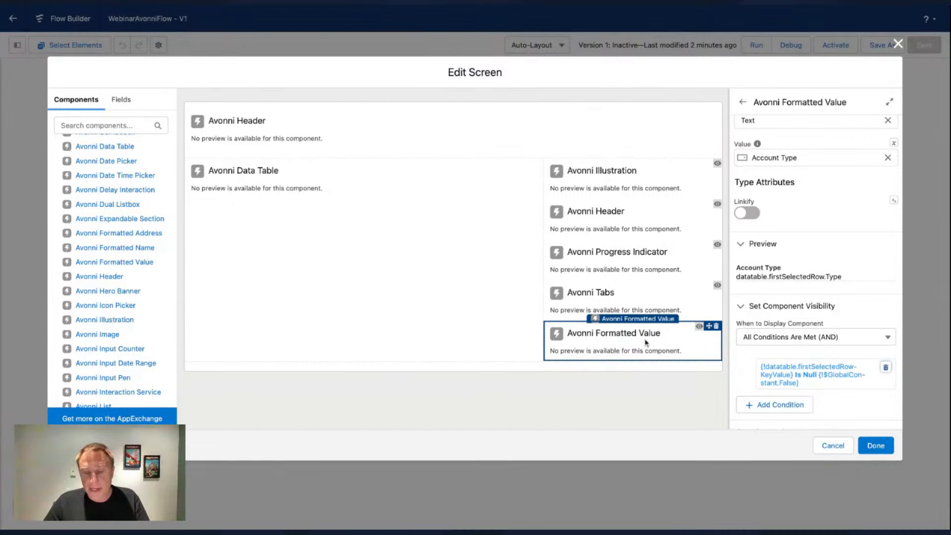
# - Add a second visibility condition to the formatted value requiring the tabs' activeTabValue to equal details
pyautogui.click(781, 406)
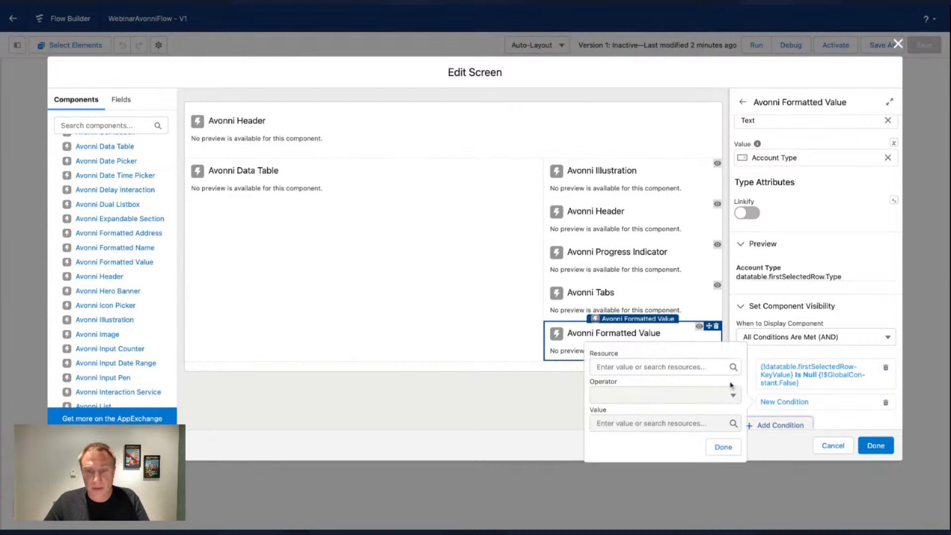
pyautogui.click(632, 367)
pyautogui.click(653, 318)
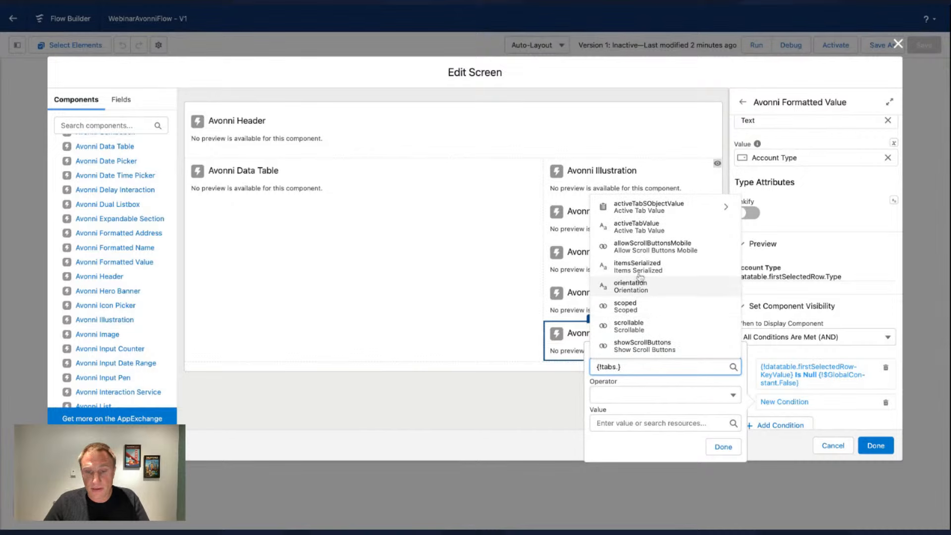
pyautogui.click(634, 225)
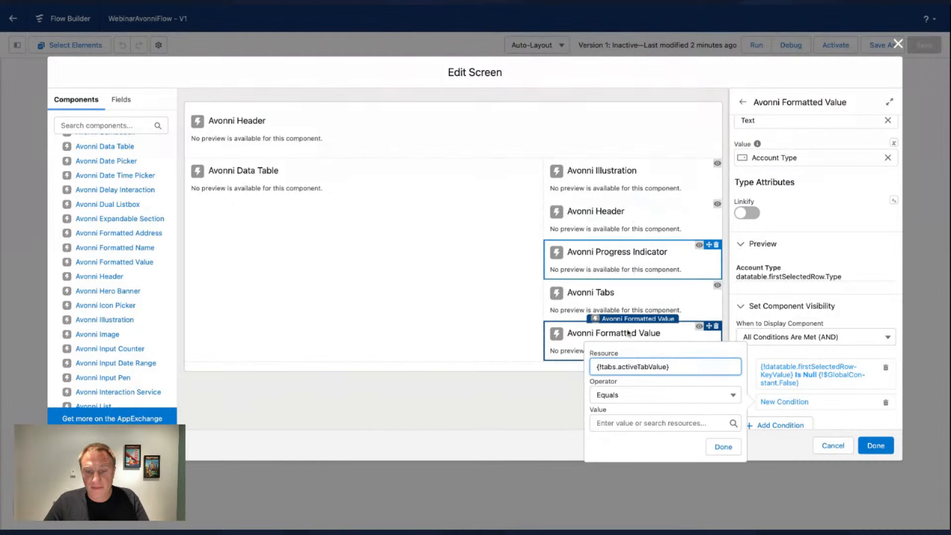
pyautogui.click(622, 422)
pyautogui.write('details')
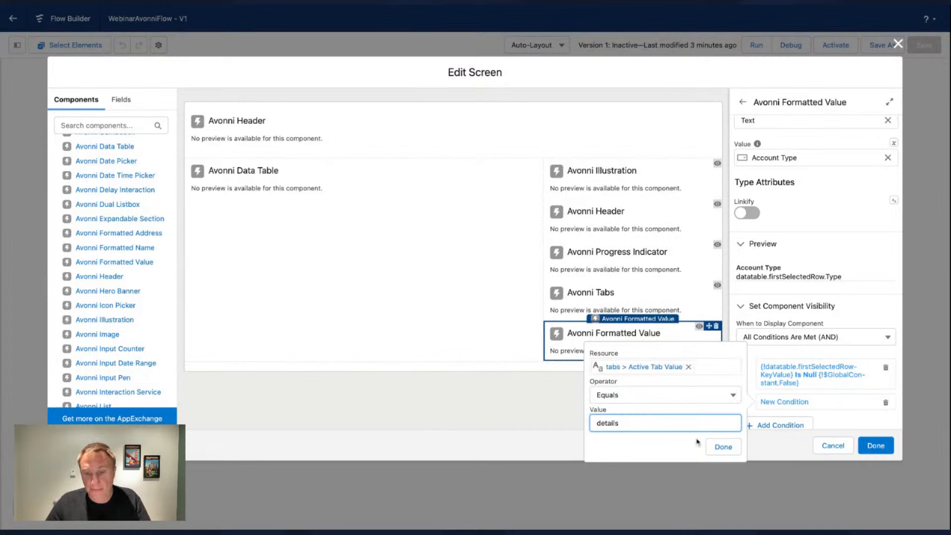
pyautogui.click(722, 447)
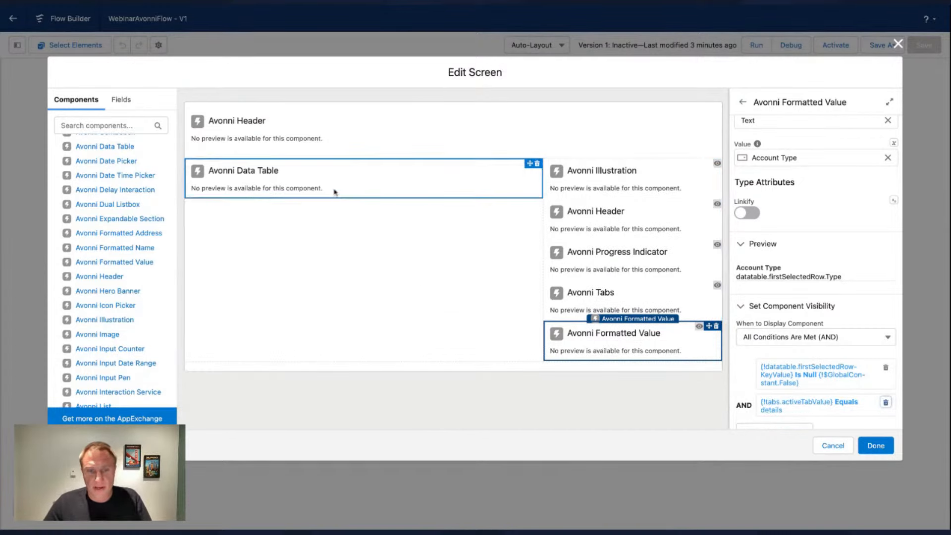
# - Set the Avonni Data Table's Max Row Selection to 1 and reselect the Account Type formatted value
pyautogui.click(376, 181)
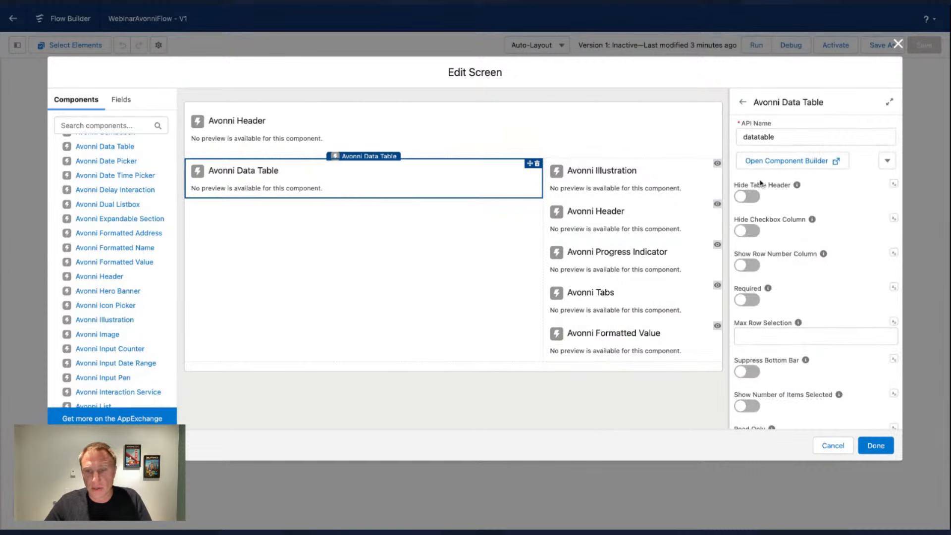
pyautogui.click(758, 336)
pyautogui.write('1')
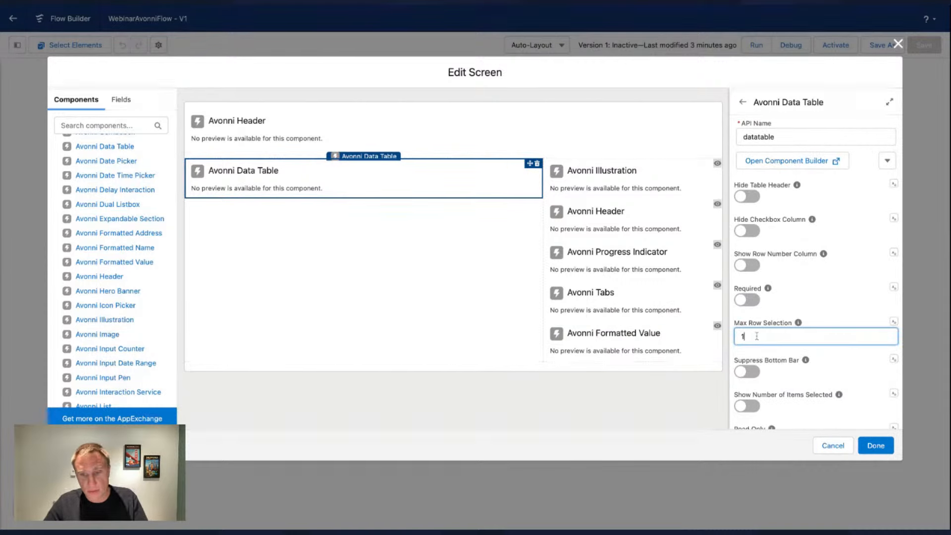
pyautogui.click(617, 337)
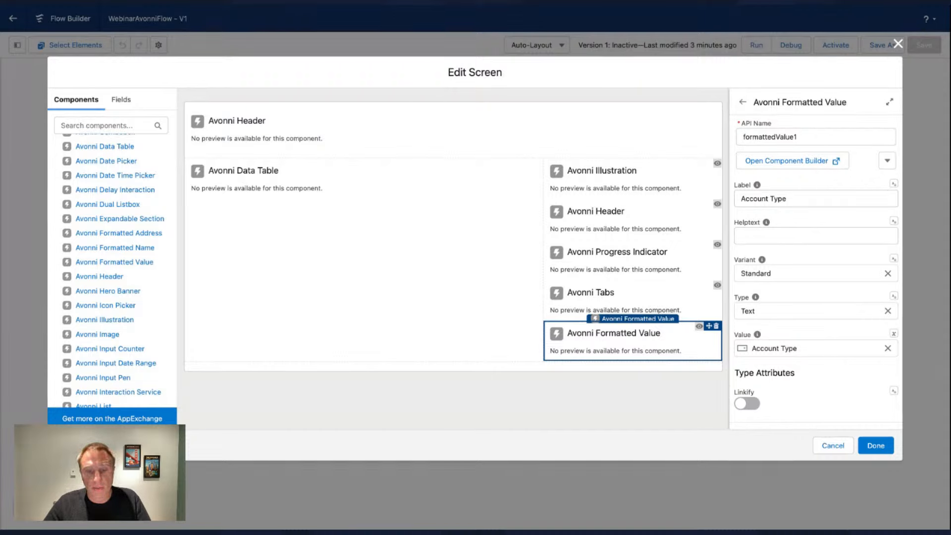
# - Copy the Account Type formatted value's configuration and add another Avonni Formatted Value below it with API name formattedValue2
pyautogui.click(887, 162)
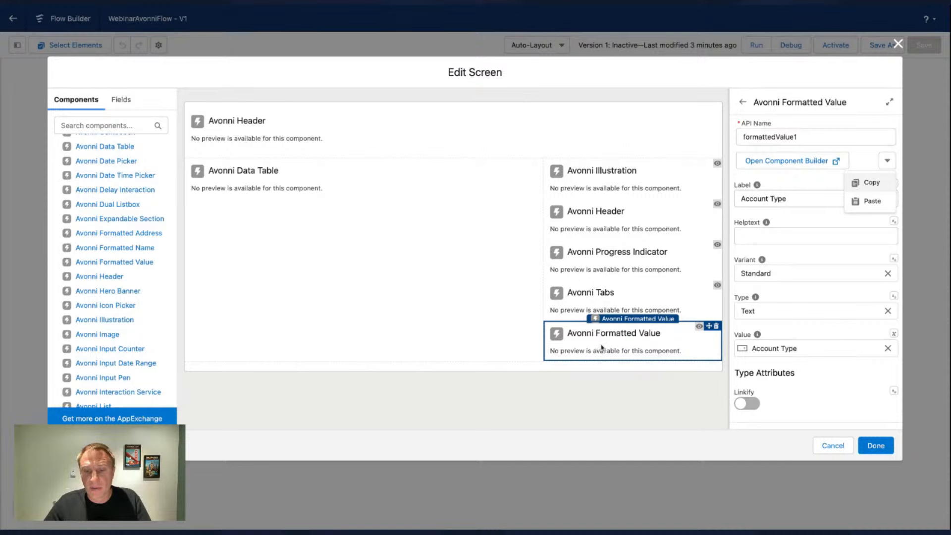
pyautogui.click(864, 185)
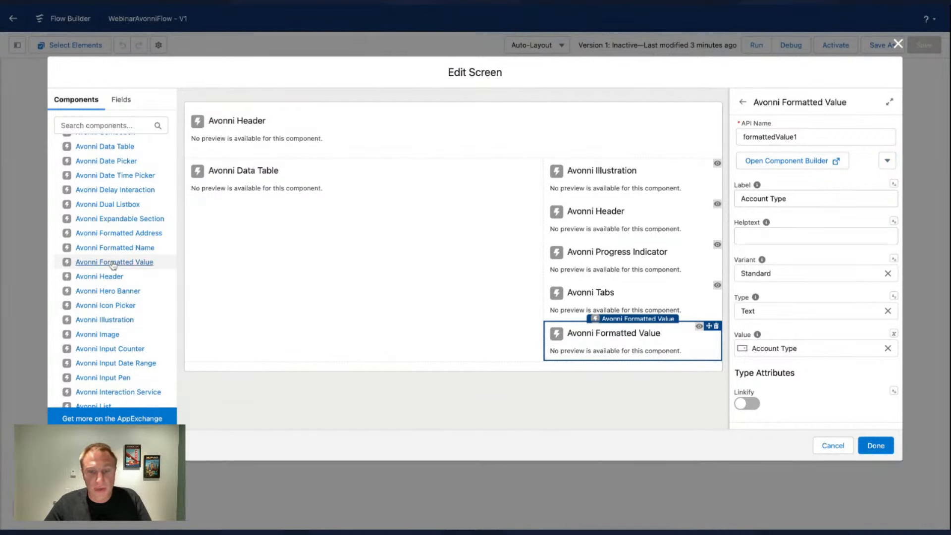
pyautogui.moveTo(113, 266); pyautogui.dragTo(634, 369)
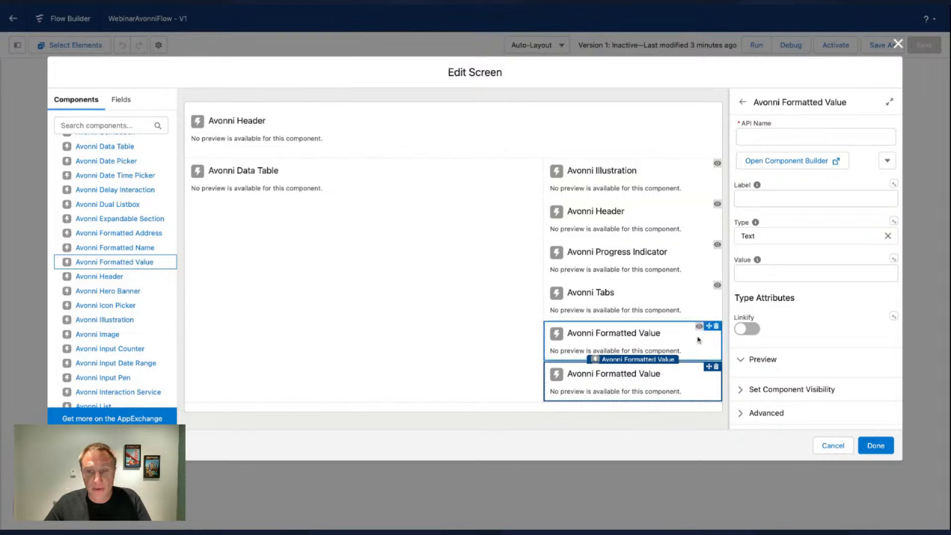
pyautogui.click(762, 138)
pyautogui.write('forma')
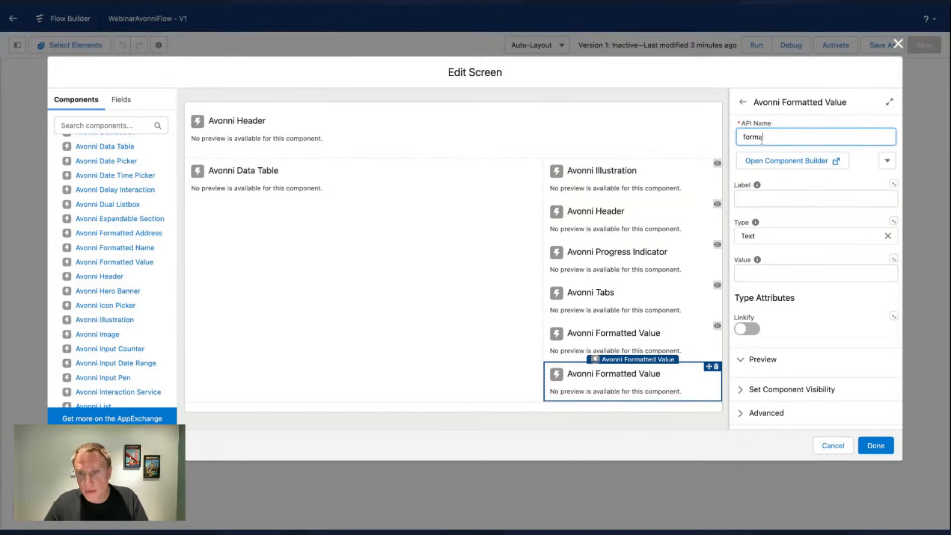
pyautogui.write('ttedValue2')
# - Paste the copied configuration into the new formatted value and change its label to Industry
pyautogui.click(887, 161)
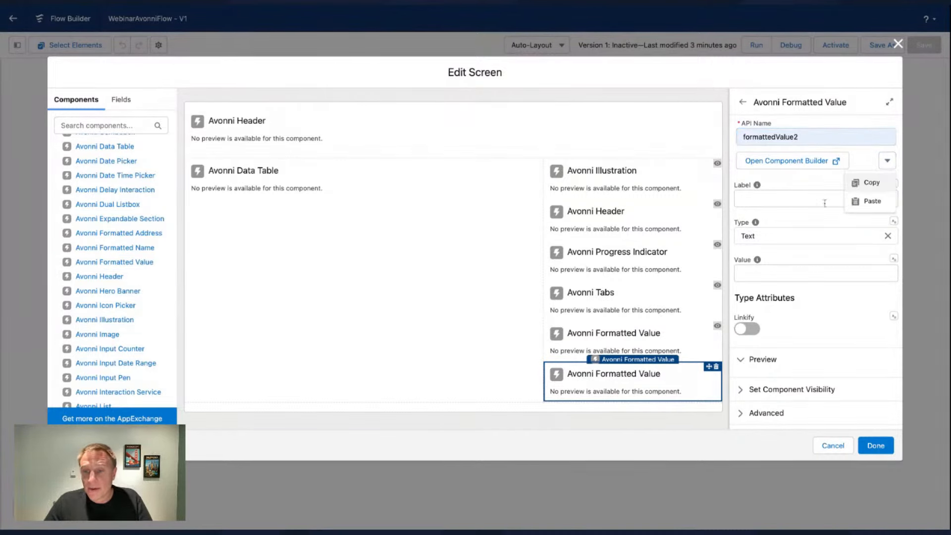
pyautogui.click(855, 205)
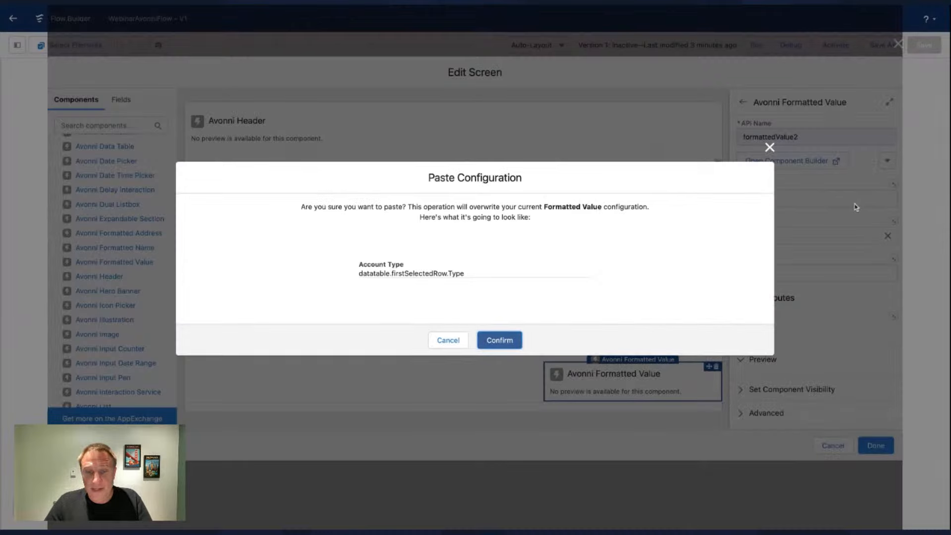
pyautogui.click(510, 345)
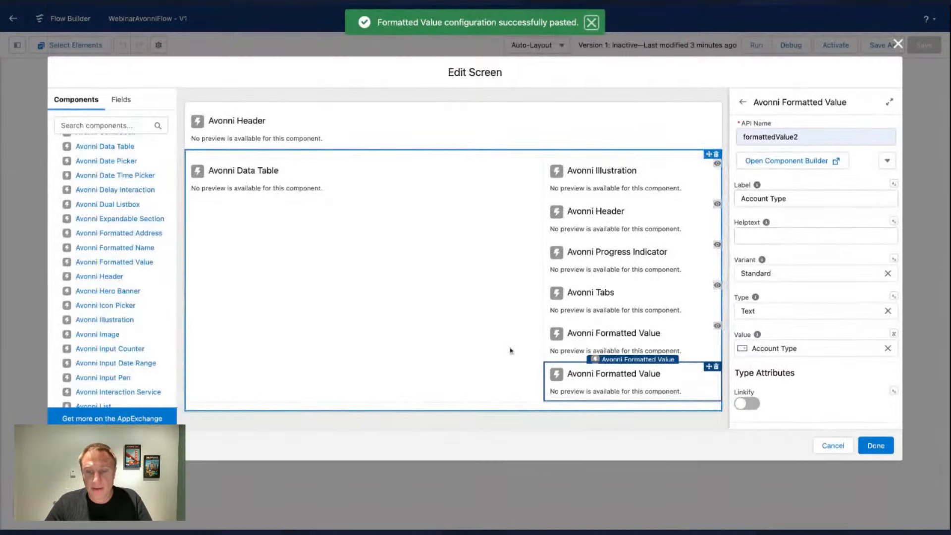
pyautogui.tripleClick(775, 198)
pyautogui.write('Industry')
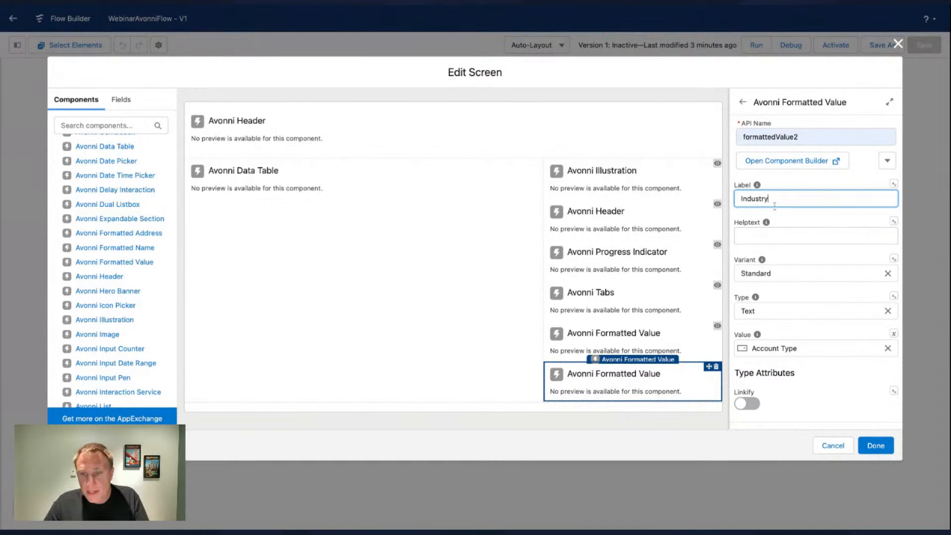
# - Replace the new formatted value's Value with the Industry field of the Datatable's First Selected Row
pyautogui.click(867, 348)
pyautogui.click(888, 348)
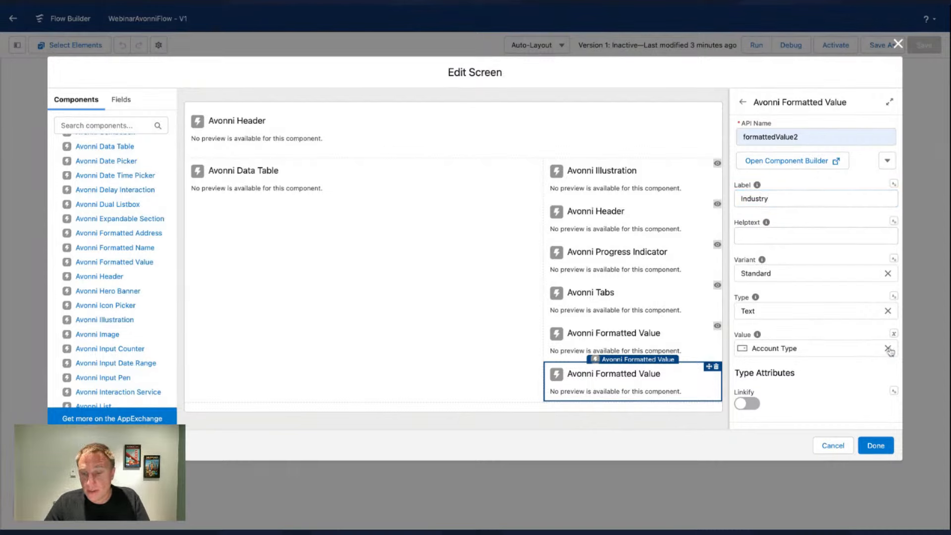
pyautogui.click(777, 415)
pyautogui.scroll(-5, 792, 396)
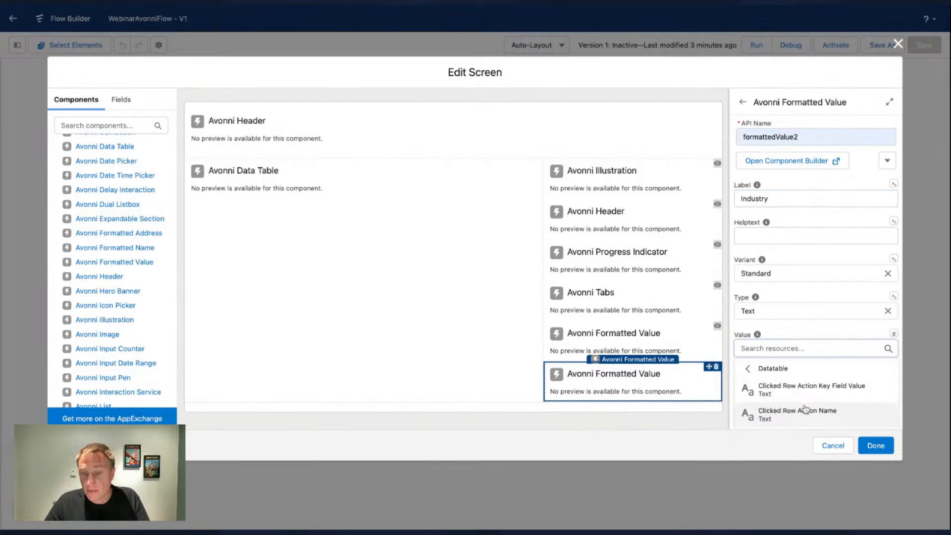
pyautogui.scroll(4, 804, 402)
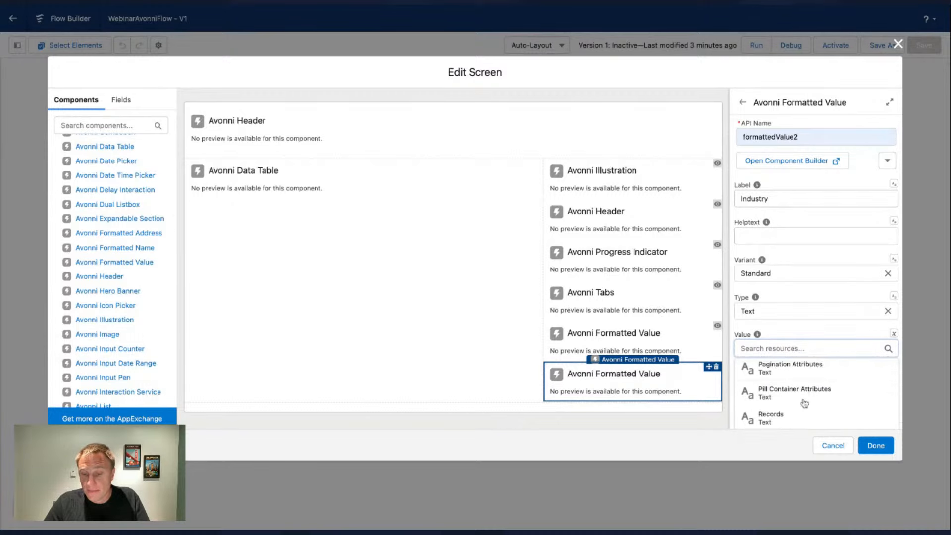
pyautogui.scroll(1, 803, 402)
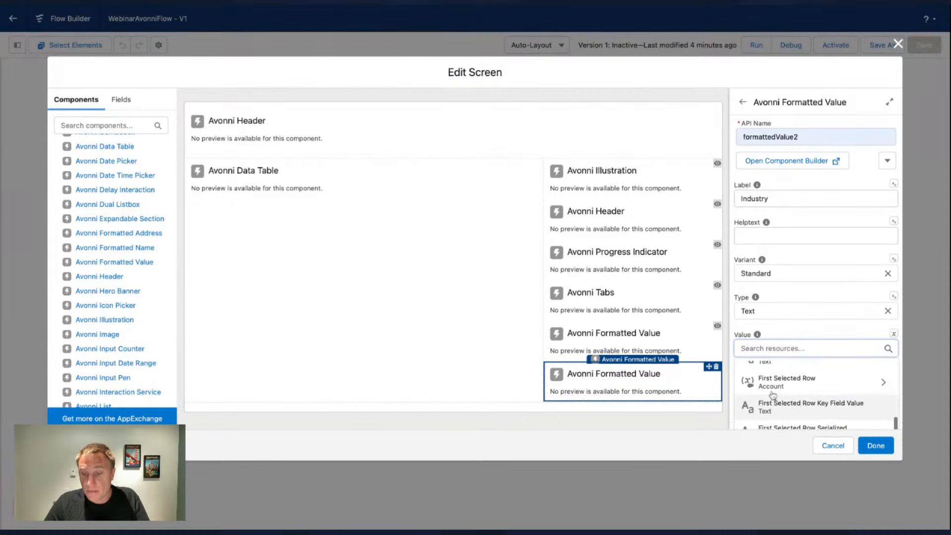
pyautogui.click(794, 390)
pyautogui.scroll(-2, 794, 391)
pyautogui.scroll(-8, 794, 391)
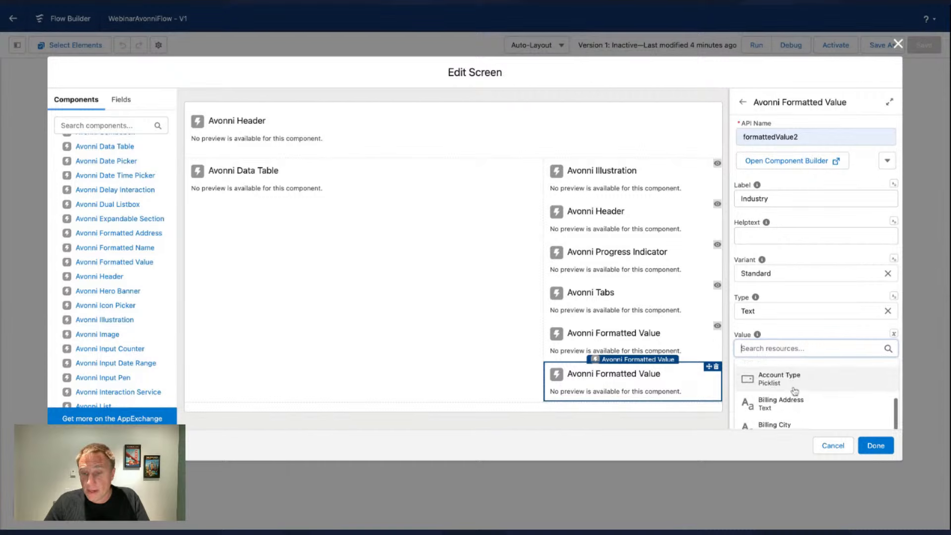
pyautogui.scroll(1, 794, 391)
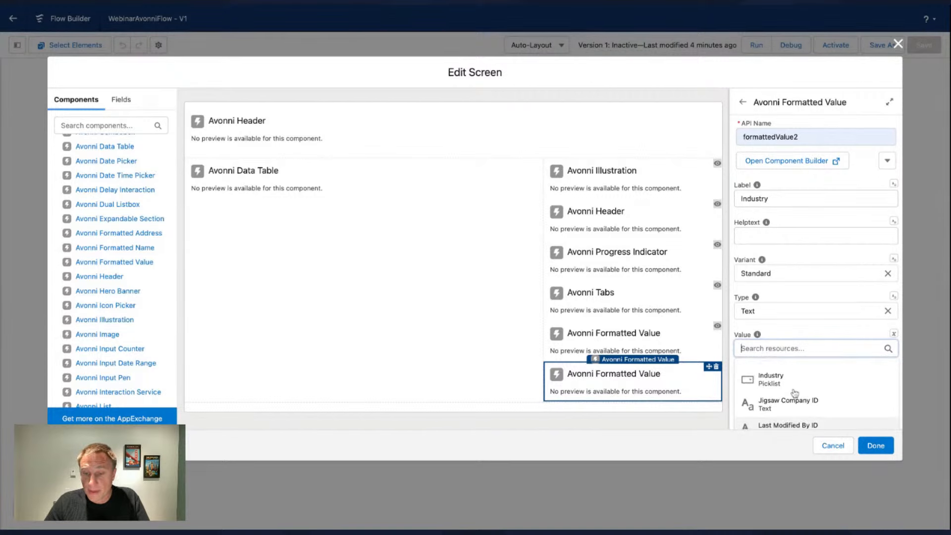
pyautogui.click(786, 381)
# - Set the Industry formatted value's visibility to display when All Conditions Are Met (AND)
pyautogui.scroll(-2, 782, 356)
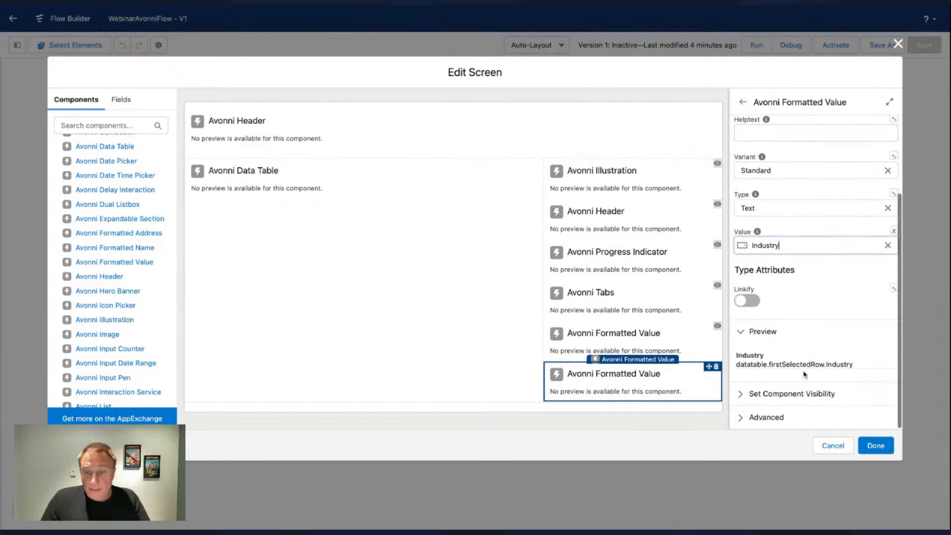
pyautogui.click(775, 399)
pyautogui.scroll(-2, 775, 401)
pyautogui.click(768, 379)
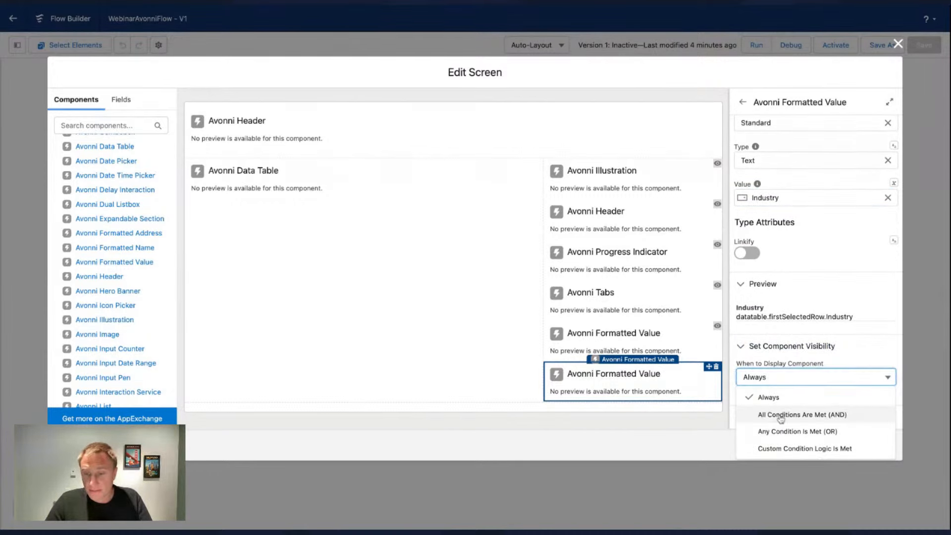
pyautogui.click(782, 412)
# - Define the Industry value's first visibility condition as datatable firstSelectedRowKeyValue Is Null $GlobalConstant.False
pyautogui.scroll(-1, 638, 346)
pyautogui.click(638, 332)
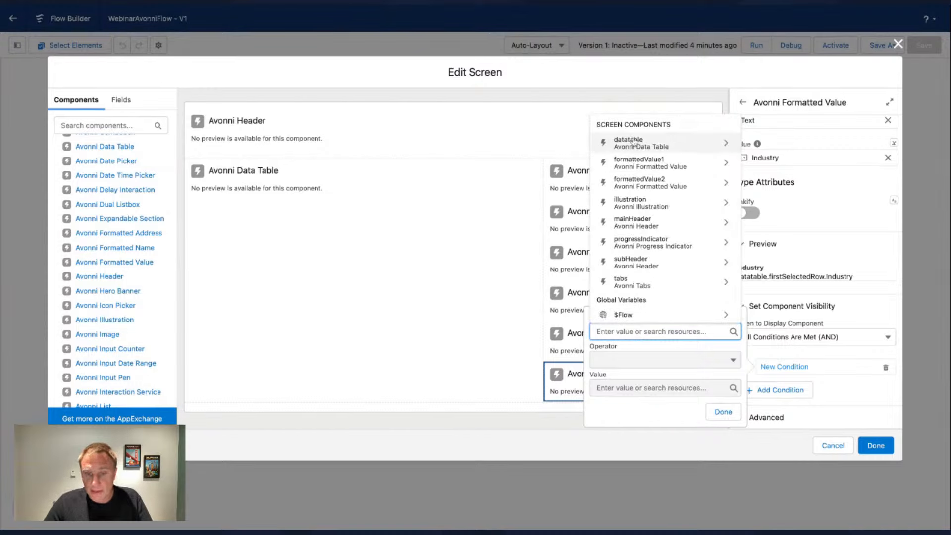
pyautogui.click(639, 143)
pyautogui.scroll(-3, 649, 254)
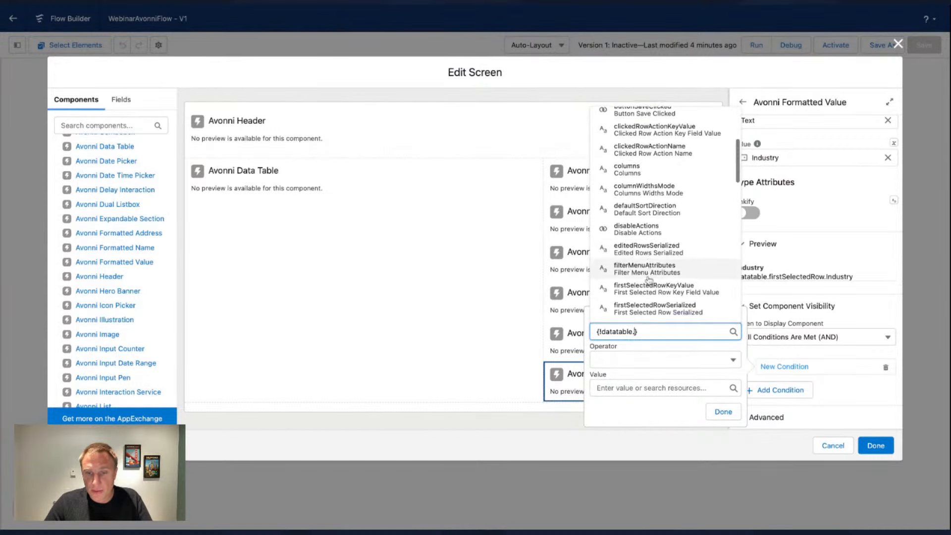
pyautogui.scroll(-1, 649, 255)
pyautogui.click(656, 263)
pyautogui.click(630, 360)
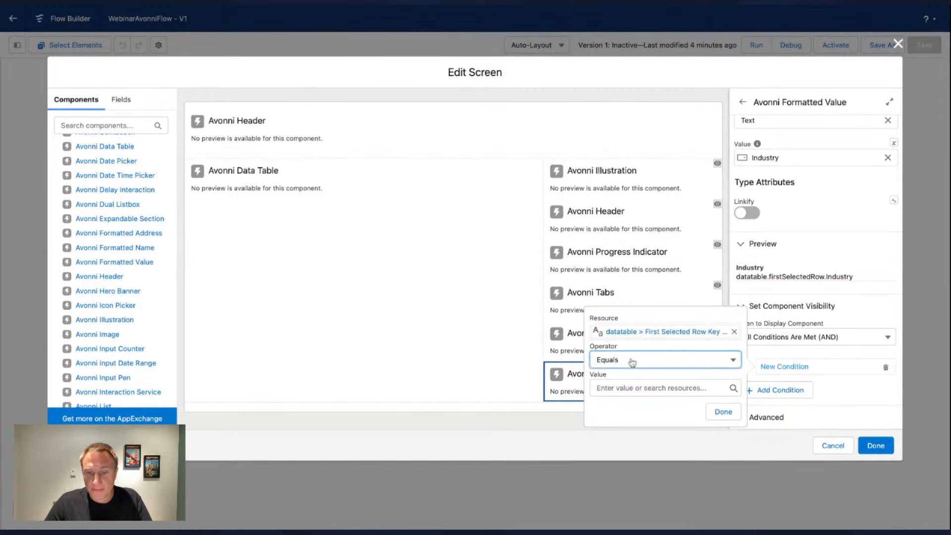
pyautogui.click(621, 465)
pyautogui.click(641, 388)
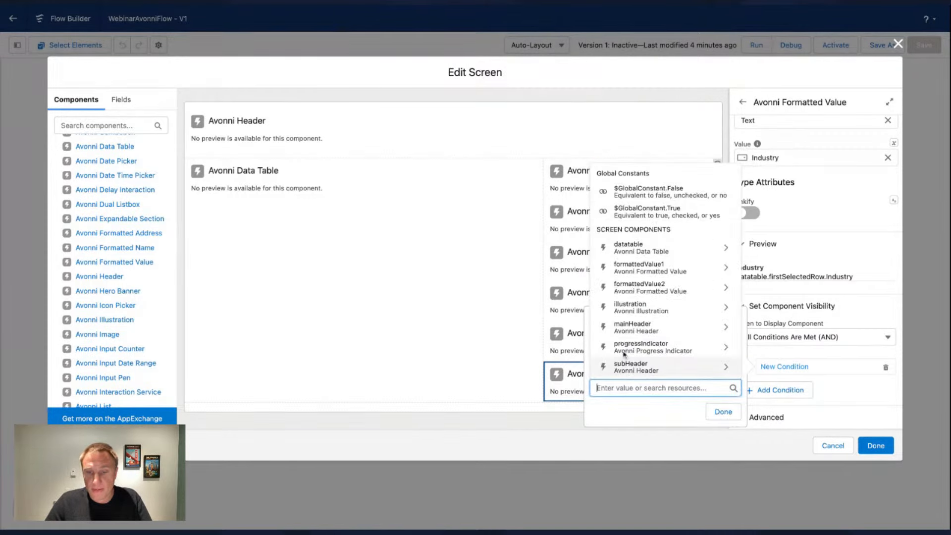
pyautogui.click(638, 190)
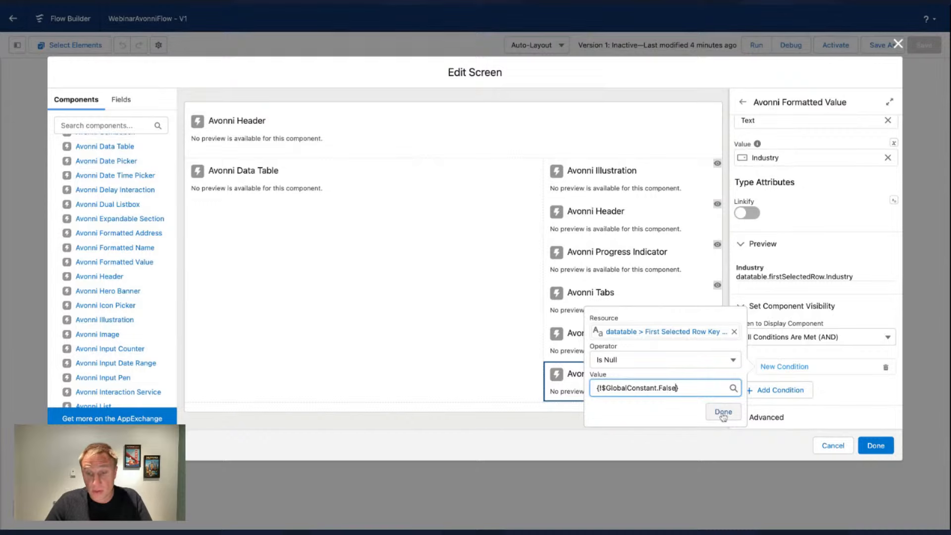
pyautogui.click(723, 411)
# - Add a second visibility condition to the Industry value requiring the tabs' activeTabValue to equal details
pyautogui.click(774, 404)
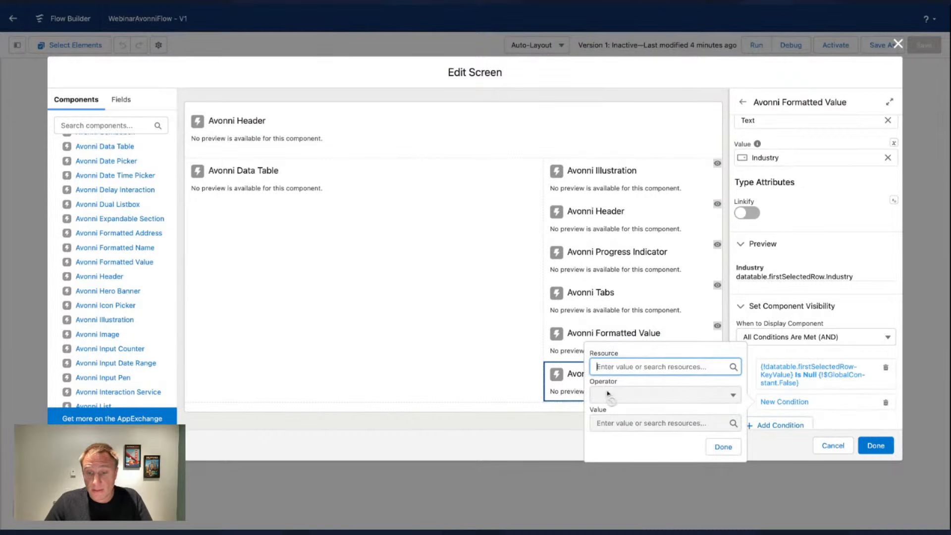
pyautogui.click(614, 366)
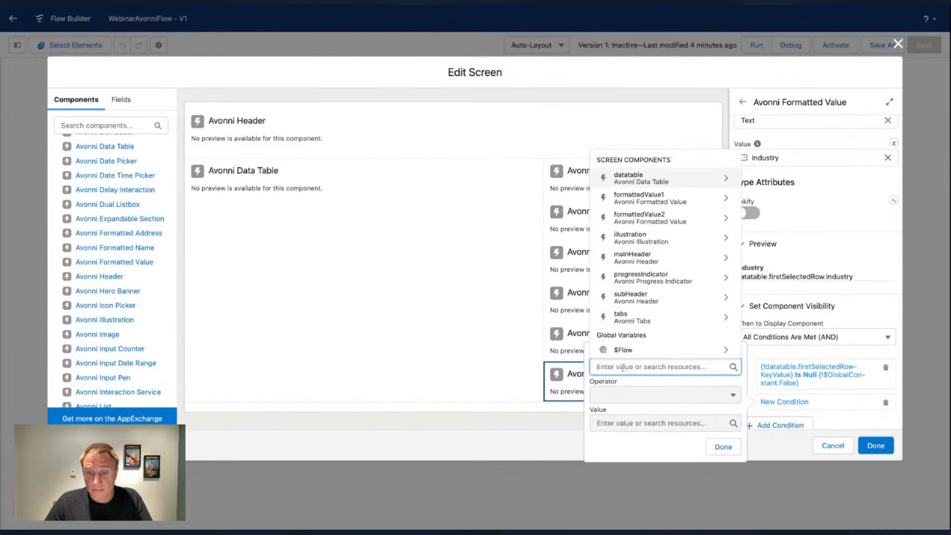
pyautogui.click(638, 319)
pyautogui.click(639, 247)
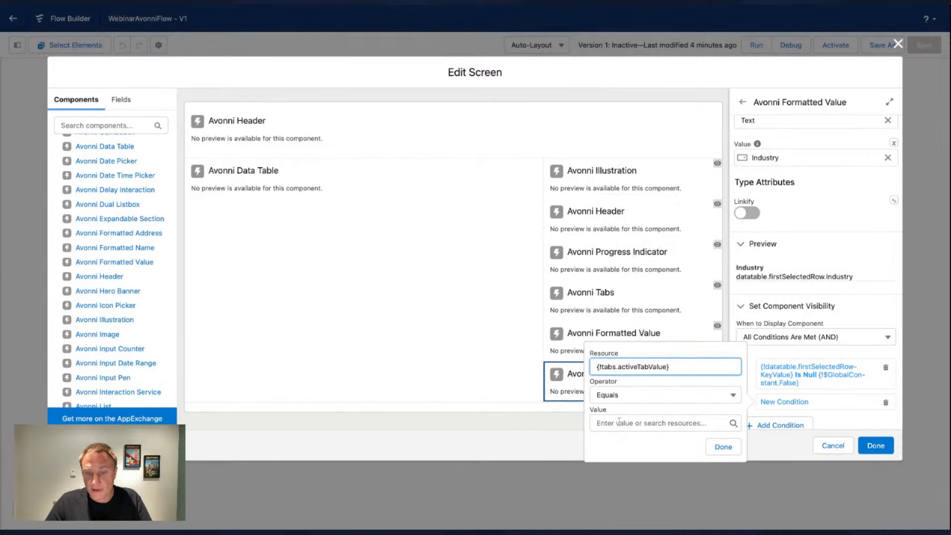
pyautogui.click(618, 422)
pyautogui.write('details')
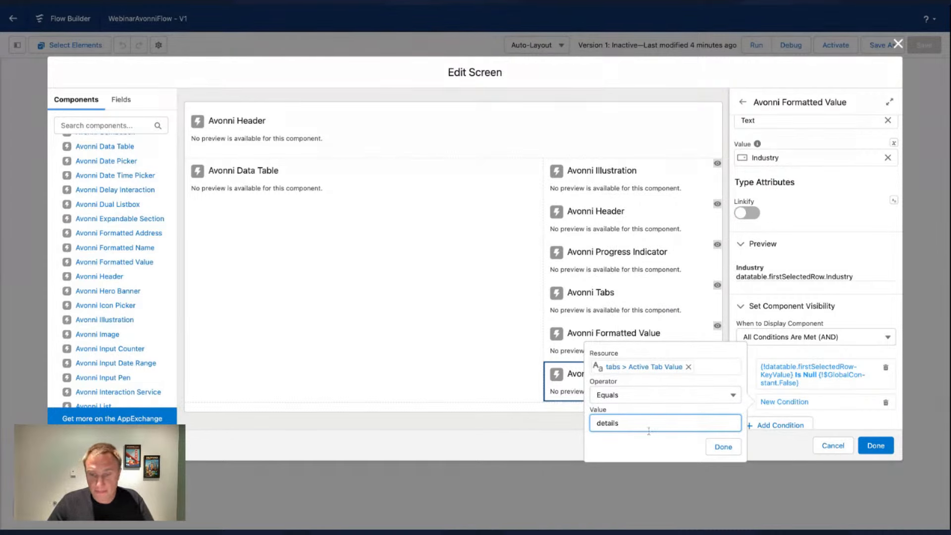
pyautogui.click(723, 447)
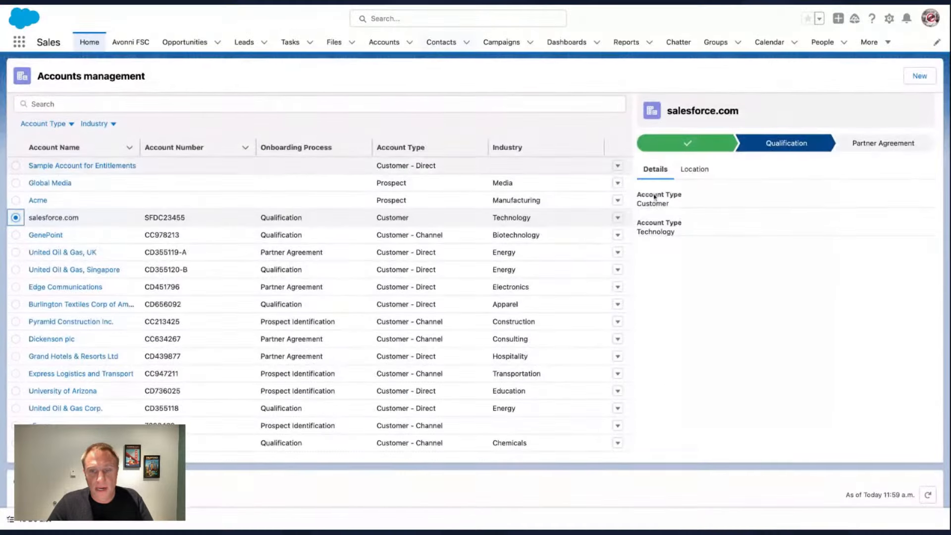
# - View the Location tab on the finished Accounts management page, and add an Avonni Map below the Industry formatted value in the flow screen
pyautogui.click(693, 169)
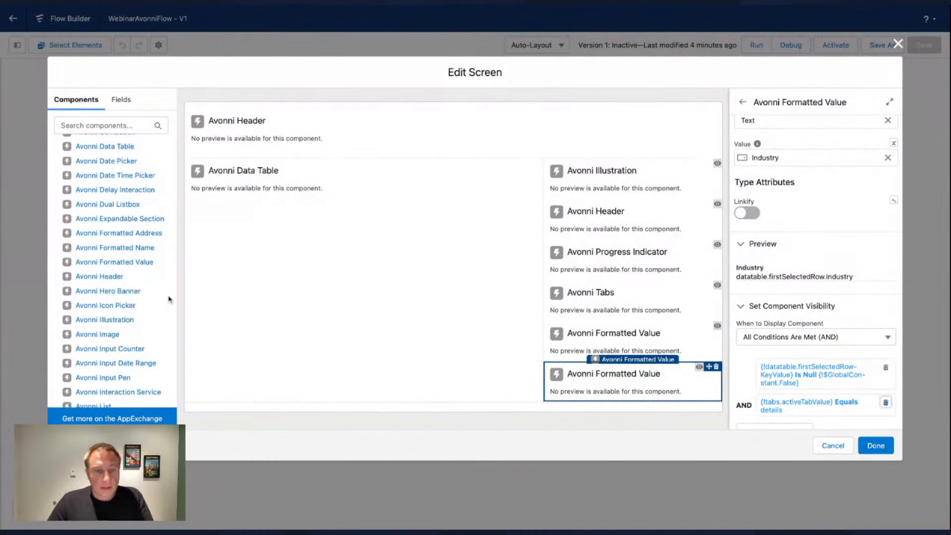
pyautogui.scroll(-3, 129, 301)
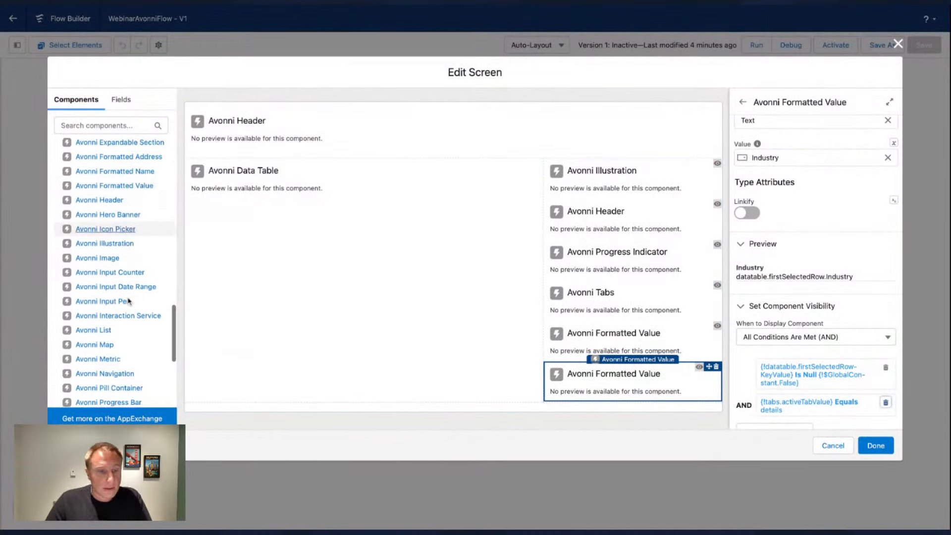
pyautogui.scroll(-1, 128, 301)
pyautogui.moveTo(95, 324); pyautogui.dragTo(614, 366)
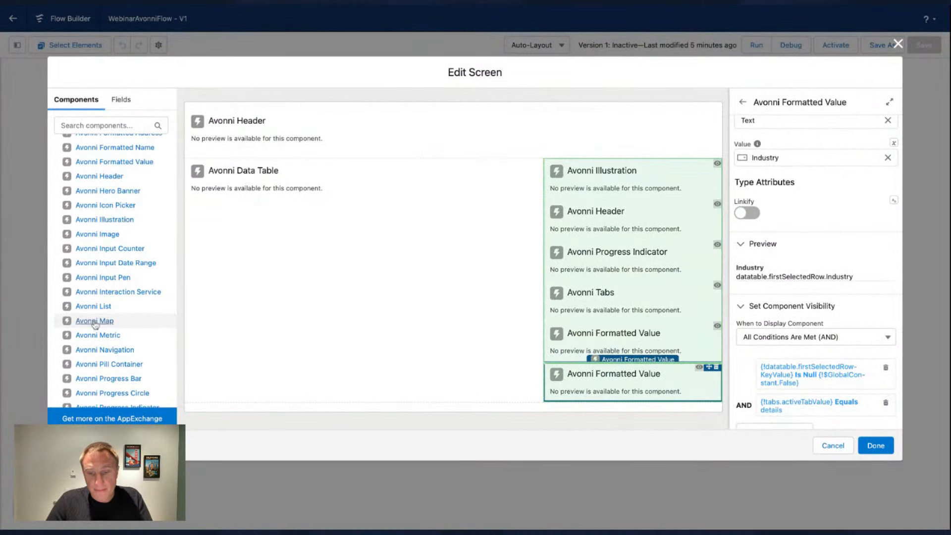
pyautogui.click(95, 323)
# - Open the Avonni Map in the Component Builder and set its mode to Single Marker
pyautogui.click(757, 139)
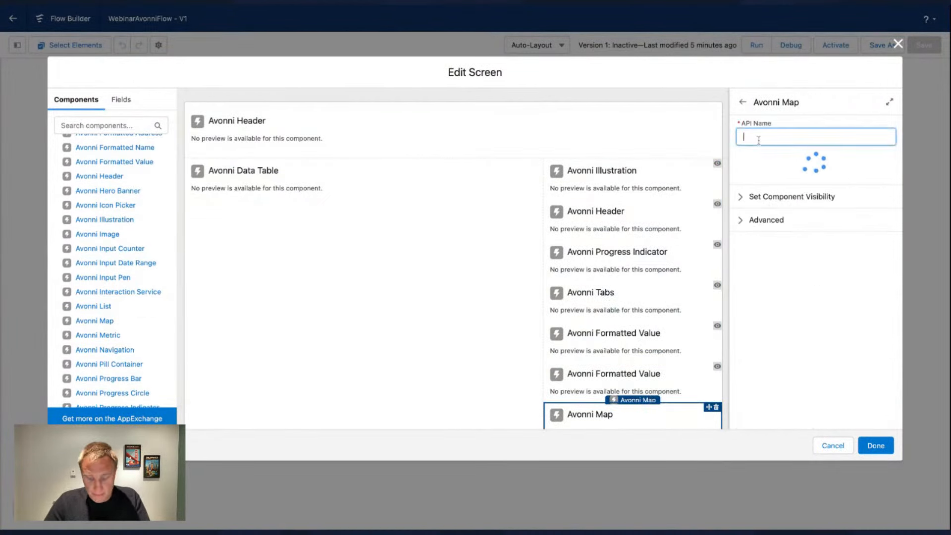
pyautogui.click(756, 167)
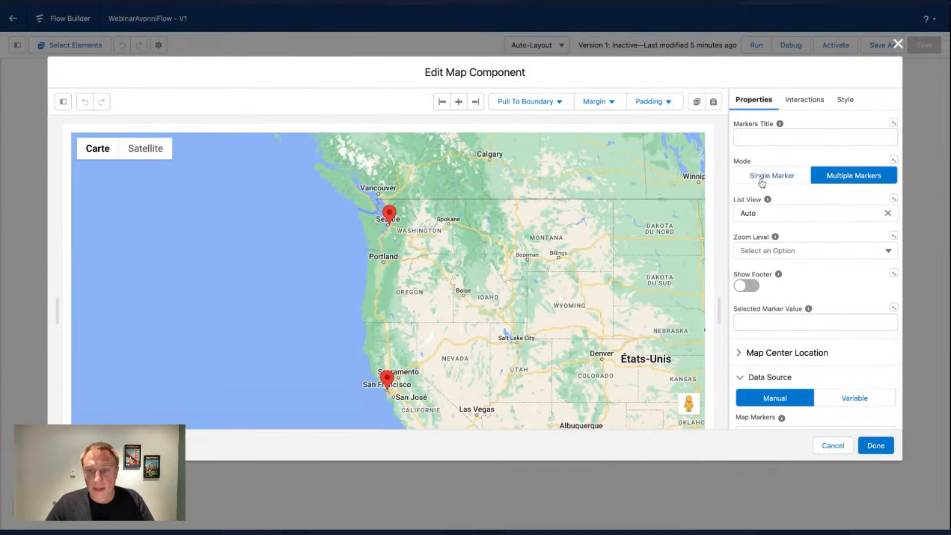
pyautogui.click(771, 176)
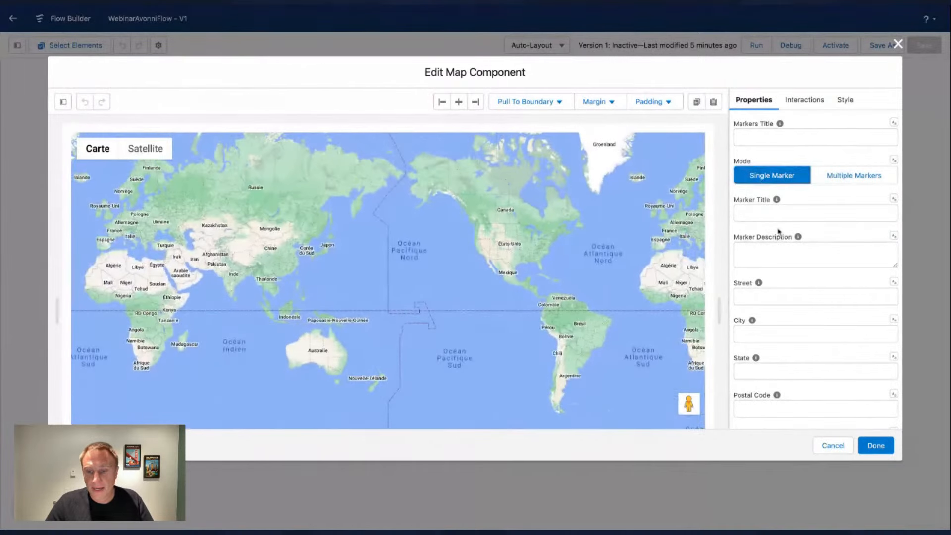
# - Map the marker's City to the Billing City of the datatable's First Selected Row
pyautogui.scroll(-3, 778, 231)
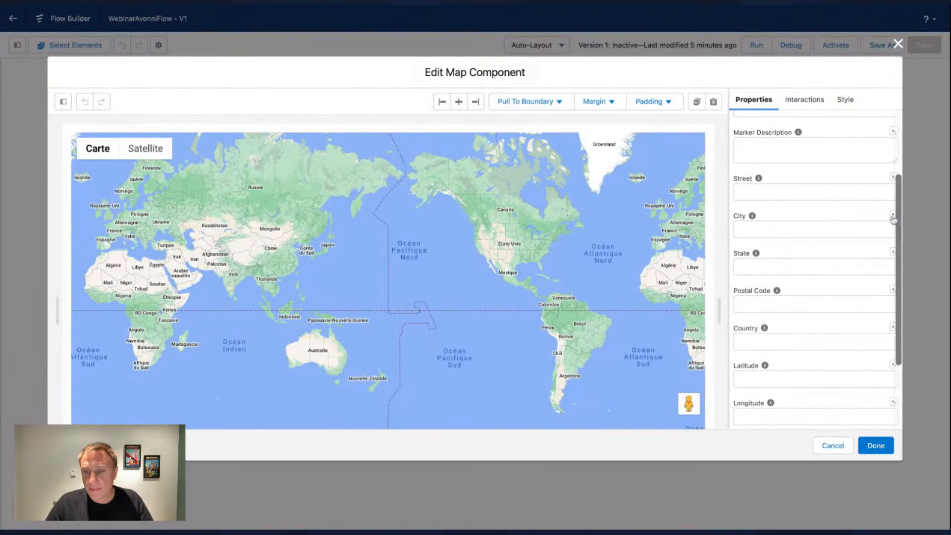
pyautogui.click(892, 216)
pyautogui.click(874, 252)
pyautogui.click(764, 231)
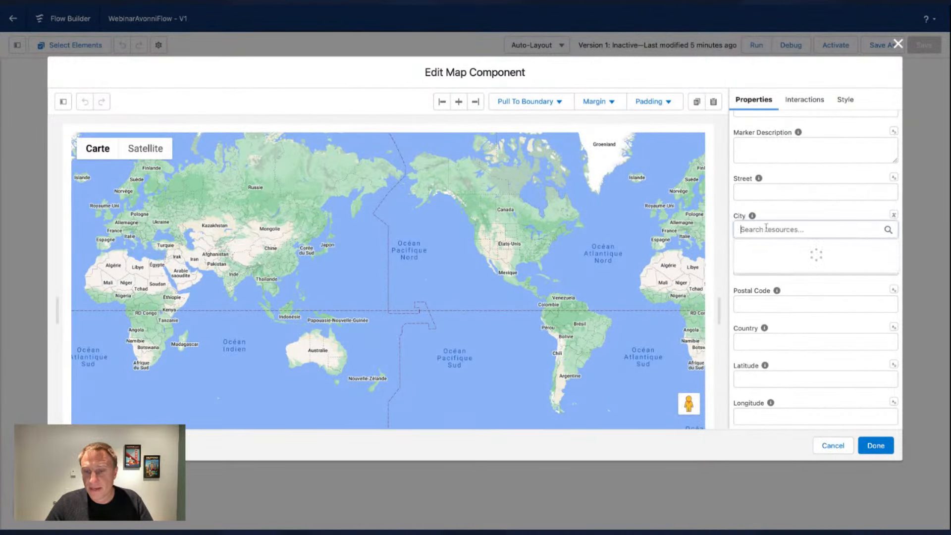
pyautogui.click(791, 300)
pyautogui.scroll(-6, 793, 292)
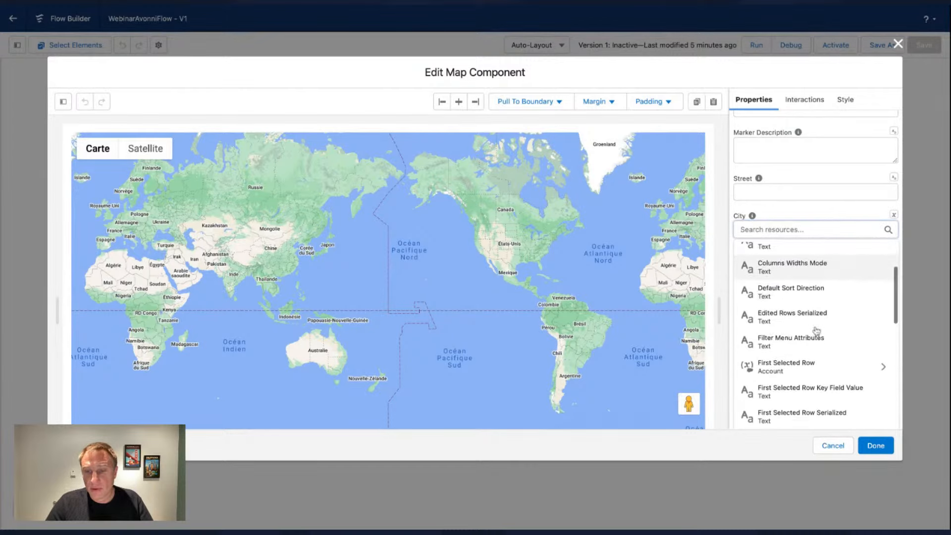
pyautogui.click(794, 278)
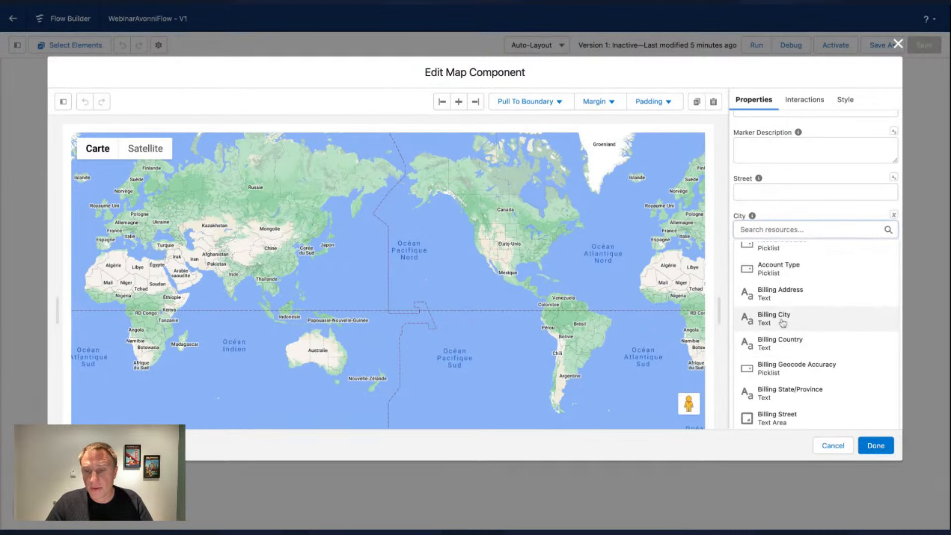
pyautogui.click(785, 319)
# - Map the marker's Country to the Billing Country of the datatable's First Selected Row
pyautogui.click(895, 328)
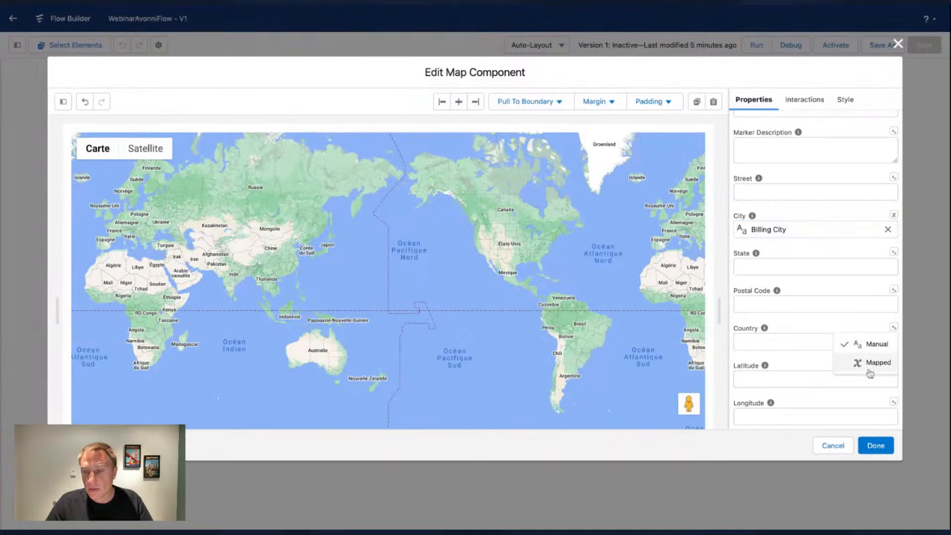
pyautogui.click(870, 365)
pyautogui.click(791, 338)
pyautogui.scroll(-2, 818, 355)
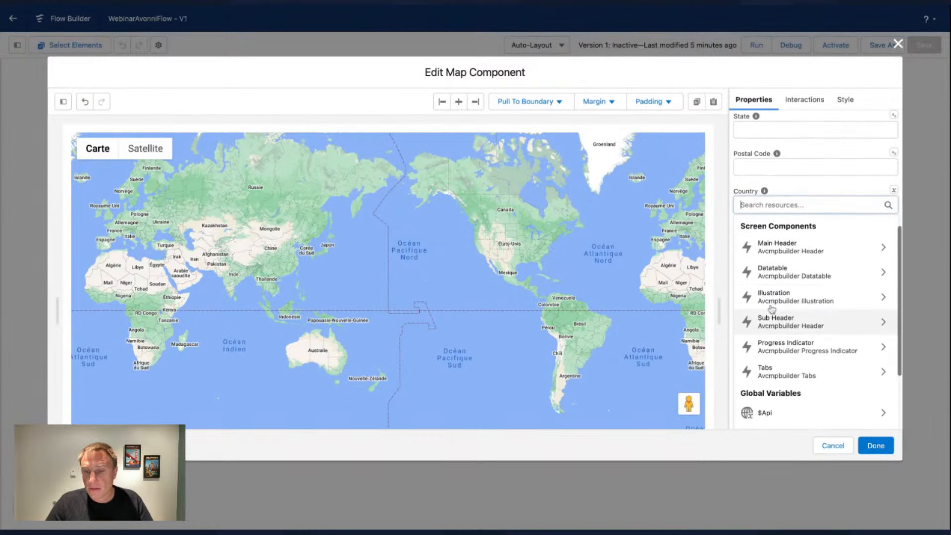
pyautogui.click(797, 278)
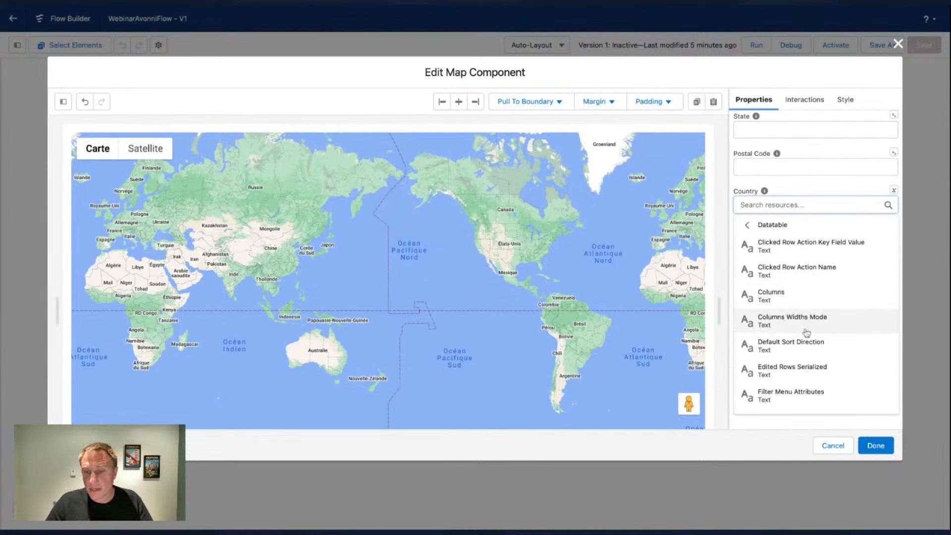
pyautogui.scroll(-3, 804, 327)
pyautogui.click(803, 259)
pyautogui.scroll(-6, 807, 333)
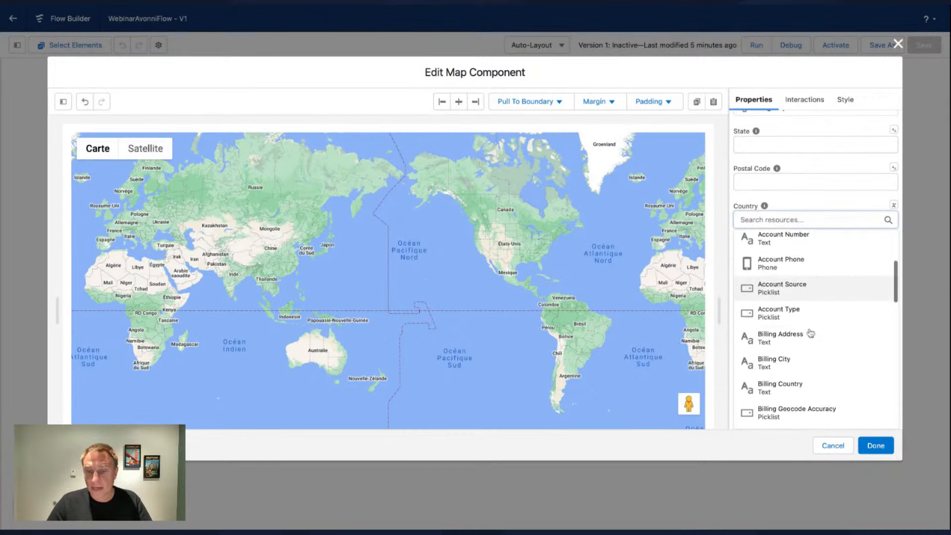
pyautogui.click(791, 312)
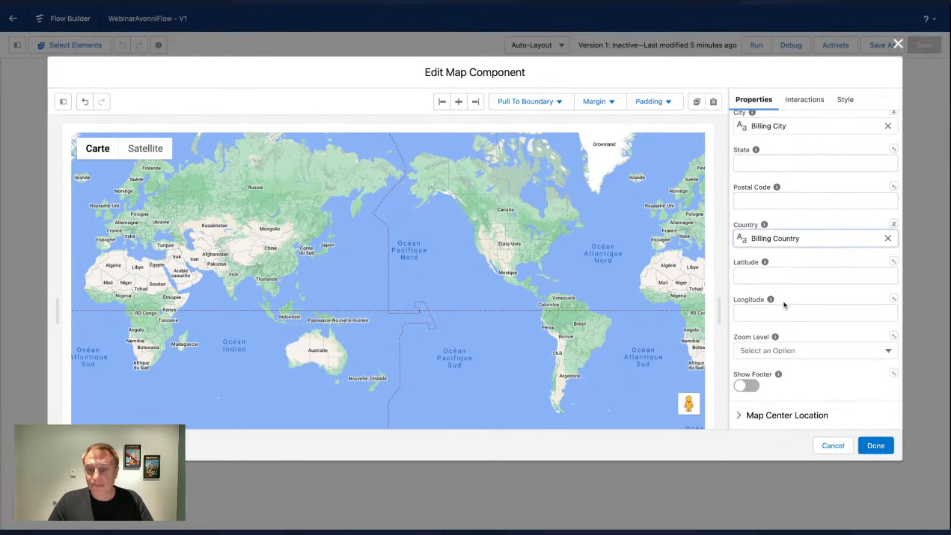
# - Set the map's zoom level to 10
pyautogui.click(770, 351)
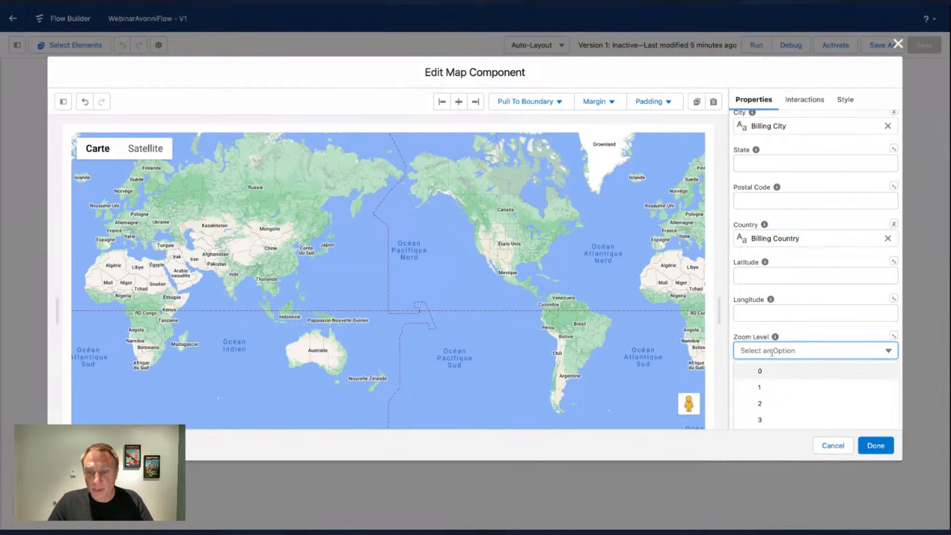
pyautogui.scroll(-5, 797, 384)
pyautogui.click(796, 393)
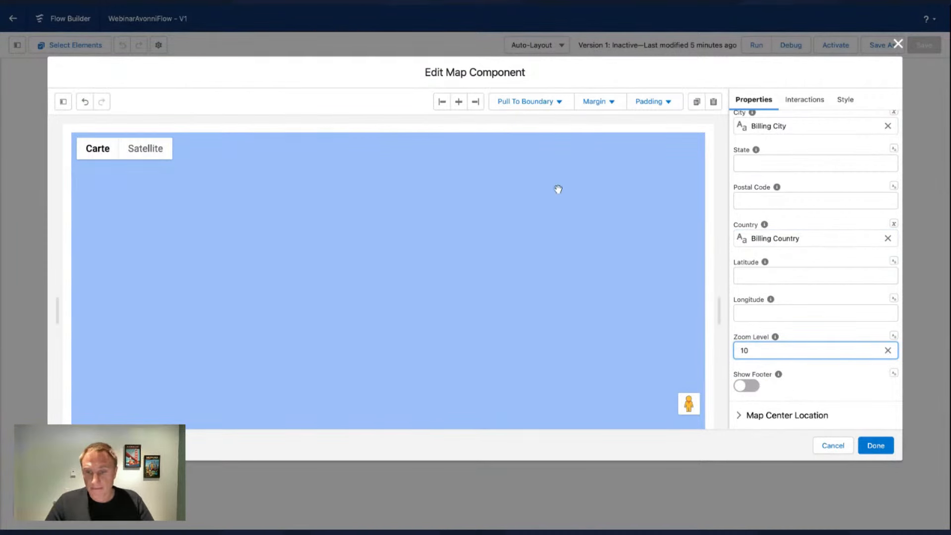
# - Give the map a Small top margin and apply the Component Builder changes
pyautogui.click(804, 100)
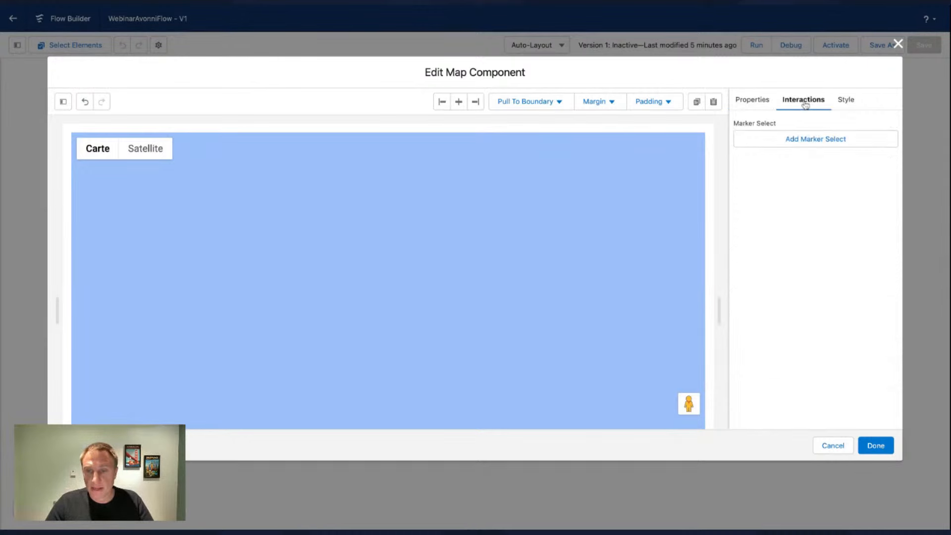
pyautogui.click(844, 99)
pyautogui.click(774, 159)
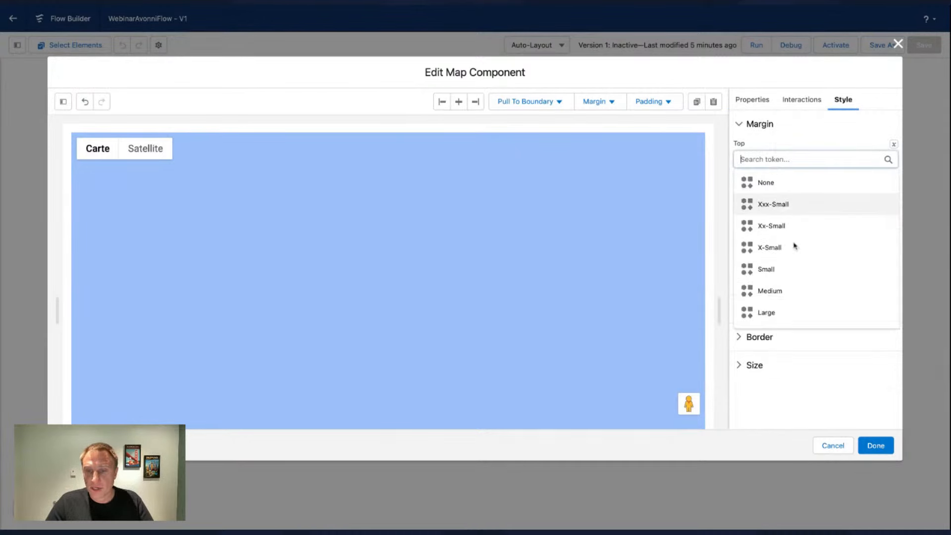
pyautogui.click(780, 272)
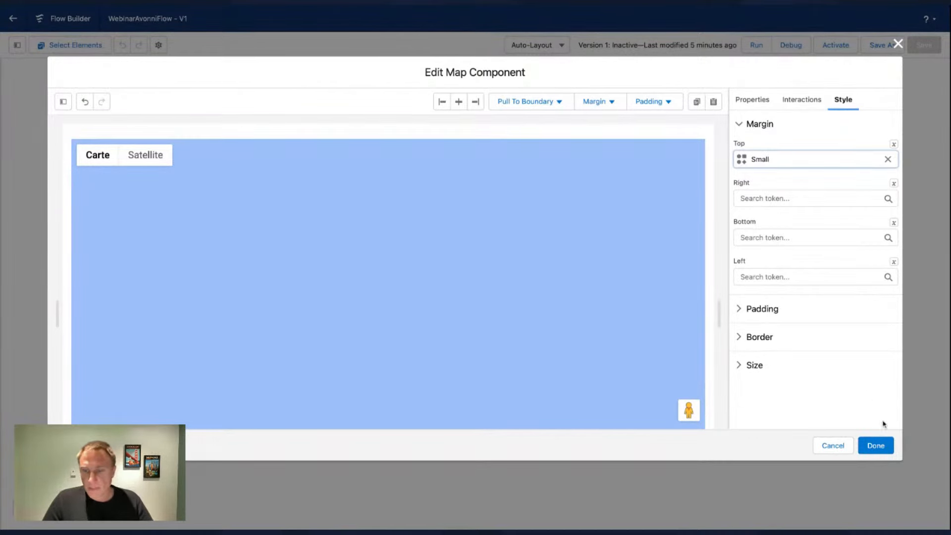
pyautogui.click(875, 446)
# - Set the Avonni Map's component visibility to display when All Conditions Are Met (AND)
pyautogui.scroll(-1, 643, 324)
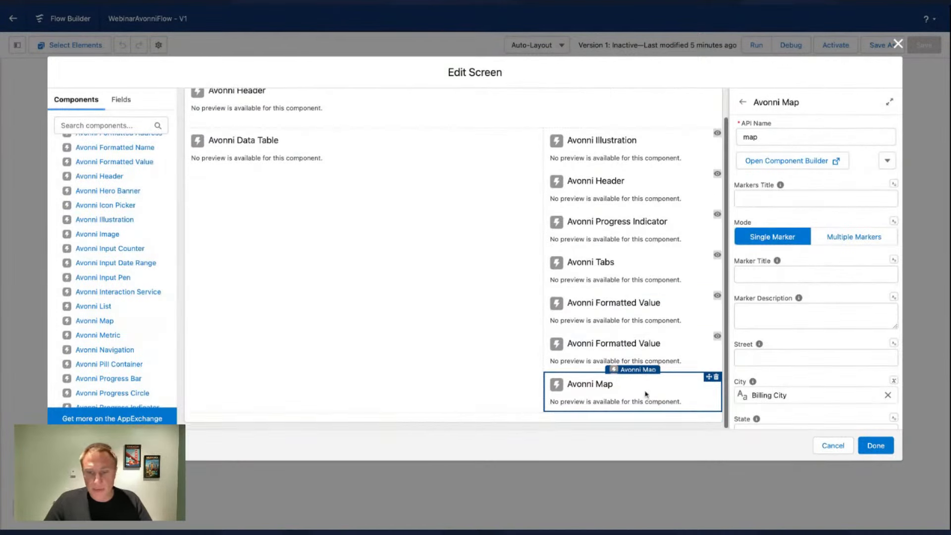
pyautogui.scroll(-5, 773, 351)
pyautogui.scroll(-5, 773, 352)
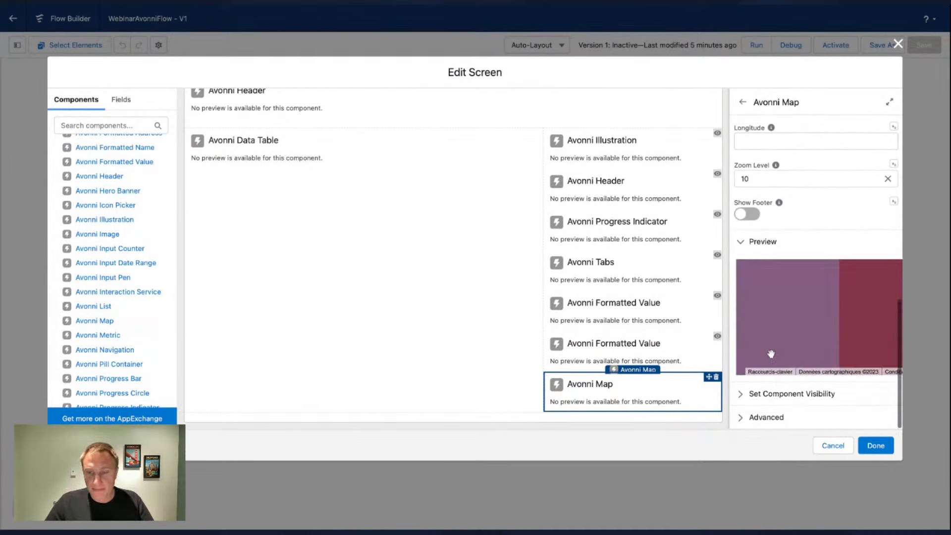
pyautogui.scroll(-2, 793, 403)
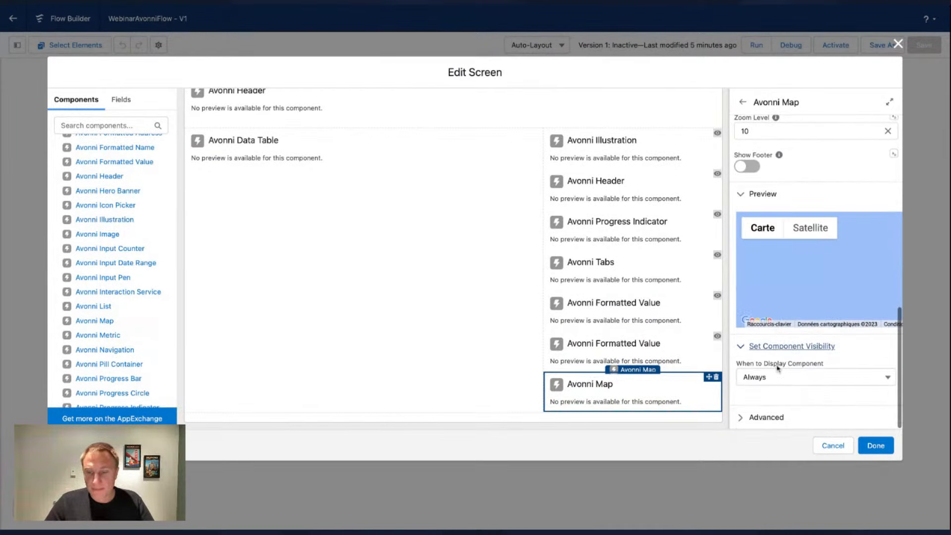
pyautogui.click(792, 377)
pyautogui.click(787, 416)
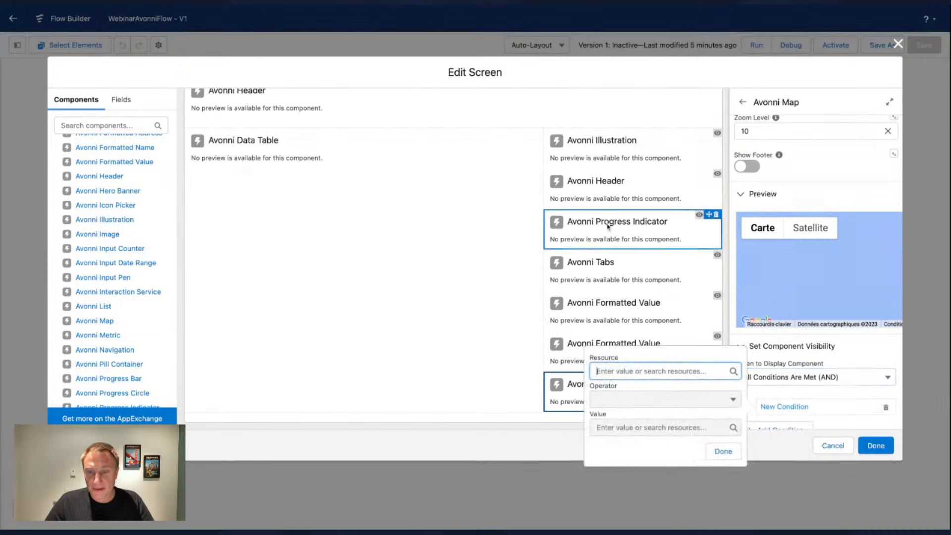
# - Define the map's first visibility condition as datatable firstSelectedRowKeyValue Is Null $GlobalConstant.False
pyautogui.click(646, 371)
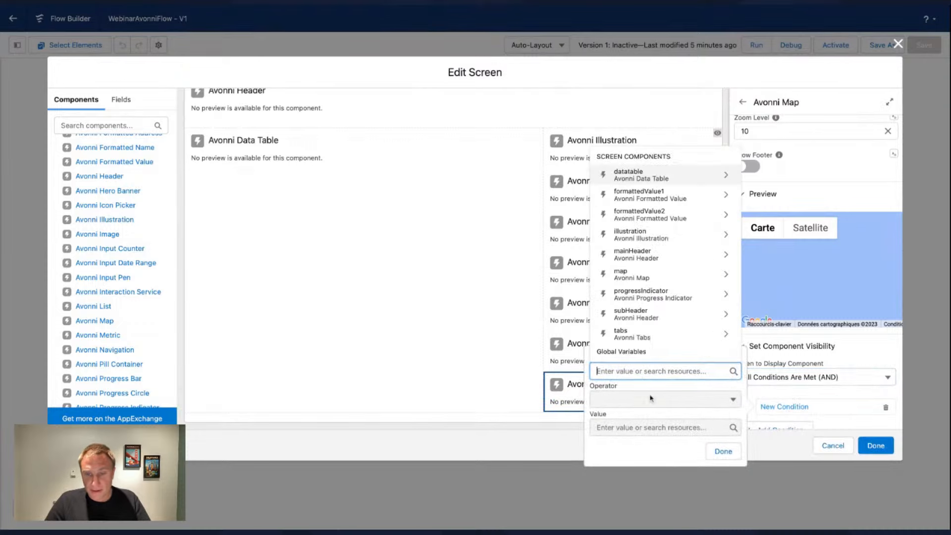
pyautogui.click(644, 175)
pyautogui.scroll(-3, 653, 247)
pyautogui.scroll(-3, 653, 262)
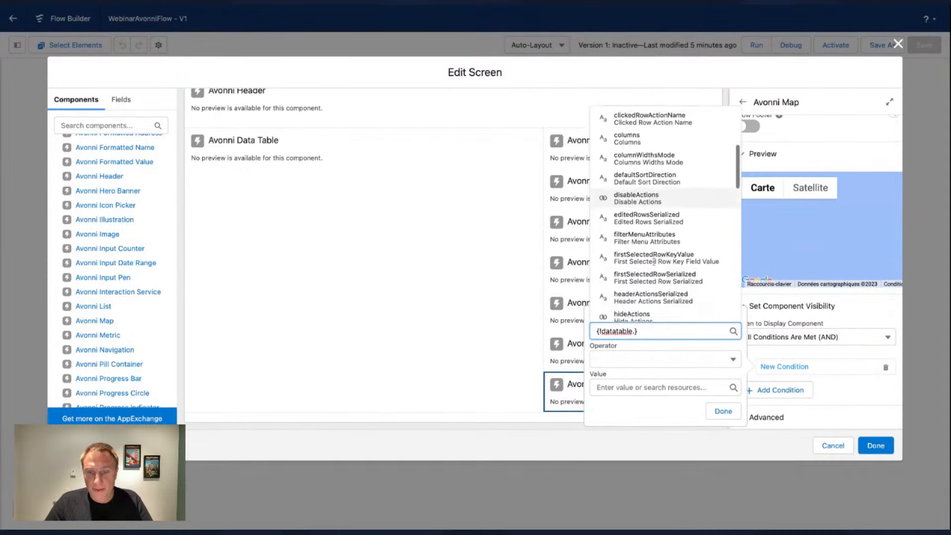
pyautogui.click(659, 246)
pyautogui.click(664, 363)
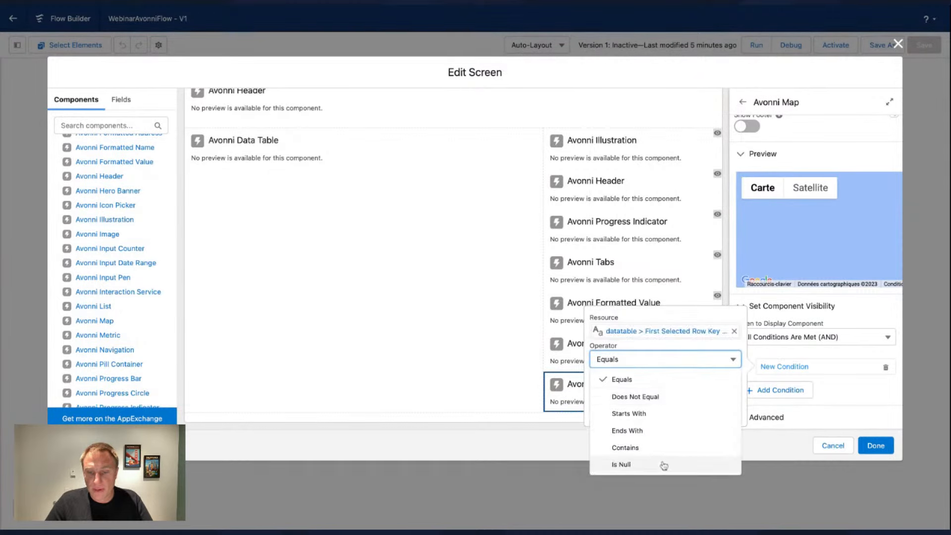
pyautogui.click(644, 466)
pyautogui.click(639, 387)
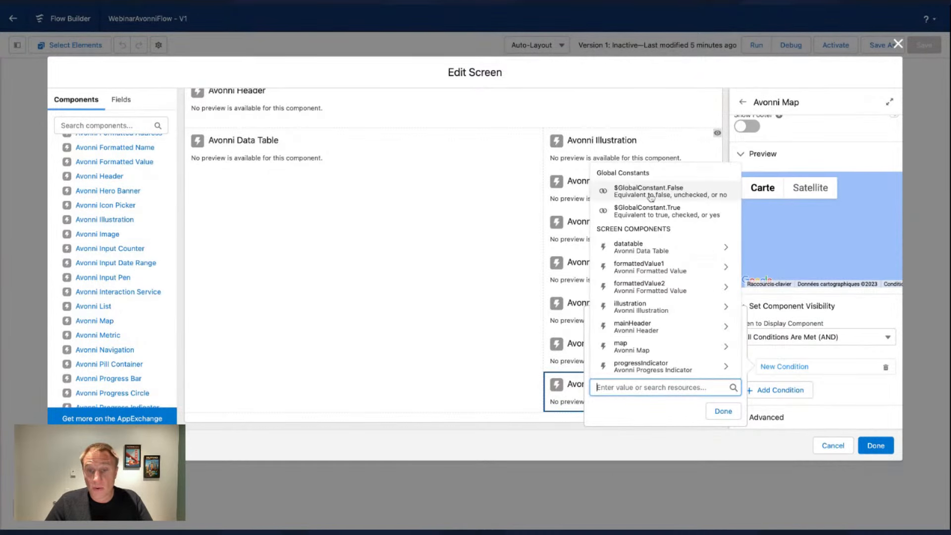
pyautogui.click(650, 197)
pyautogui.click(722, 411)
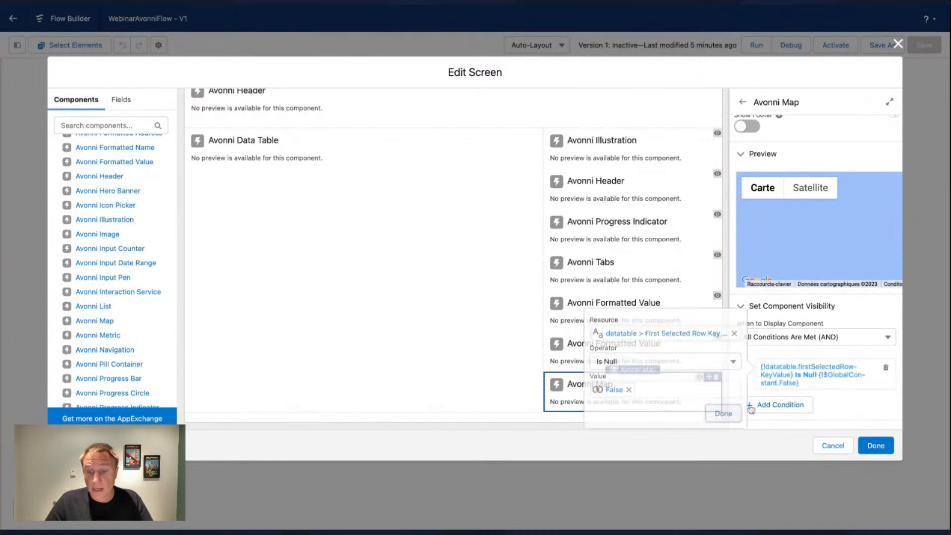
# - Add a second visibility condition to the map requiring the tabs' activeTabValue to equal location
pyautogui.click(776, 403)
pyautogui.click(659, 366)
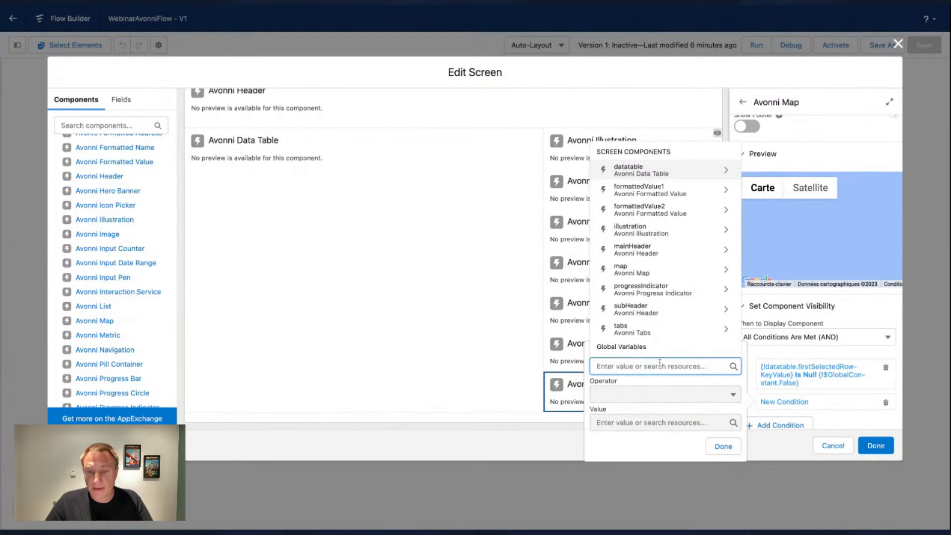
pyautogui.click(644, 329)
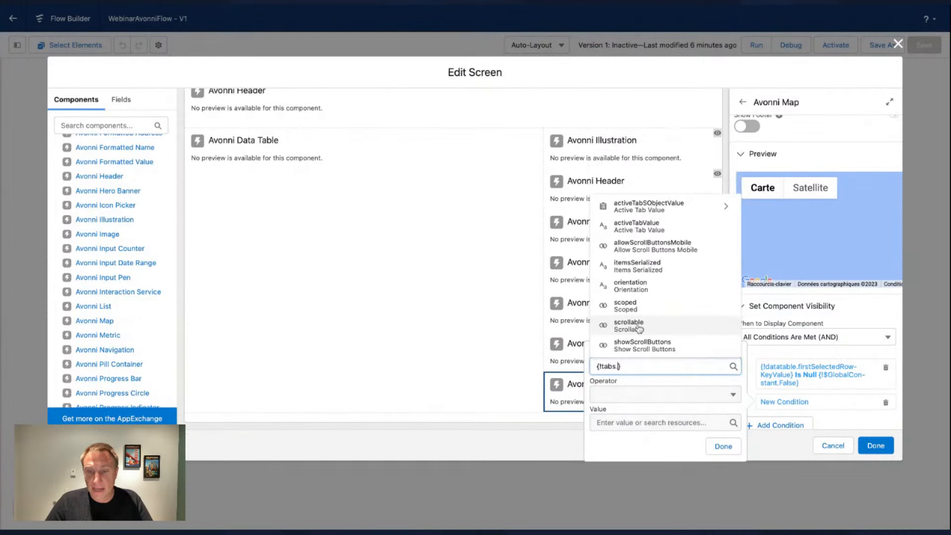
pyautogui.click(633, 225)
pyautogui.click(621, 421)
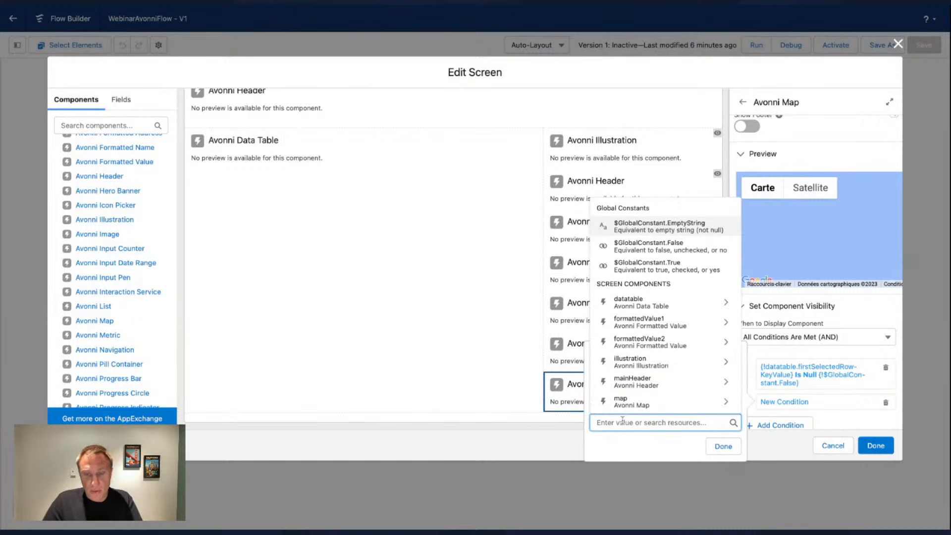
pyautogui.write('location')
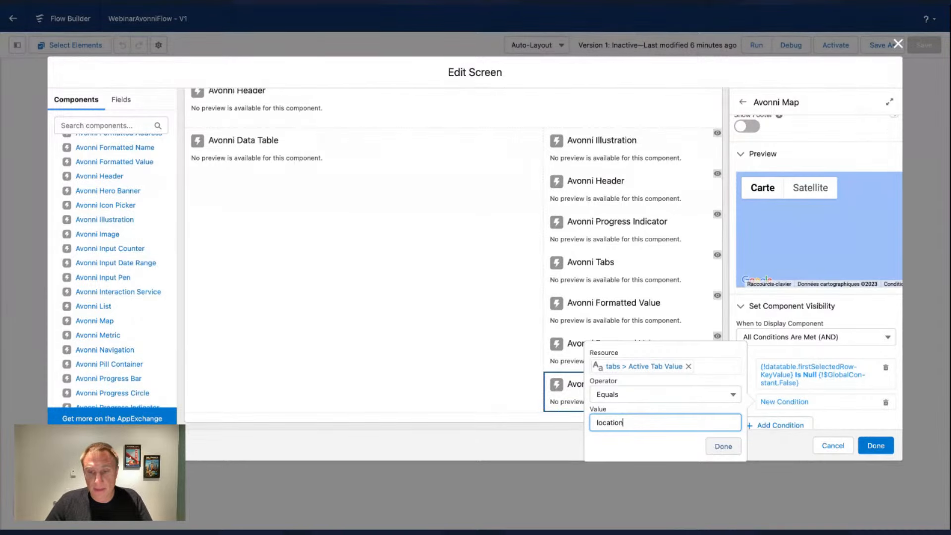
pyautogui.click(717, 449)
# - Change the main header's title to "Account Management - Demo Live" and finish editing the screen
pyautogui.scroll(1, 479, 243)
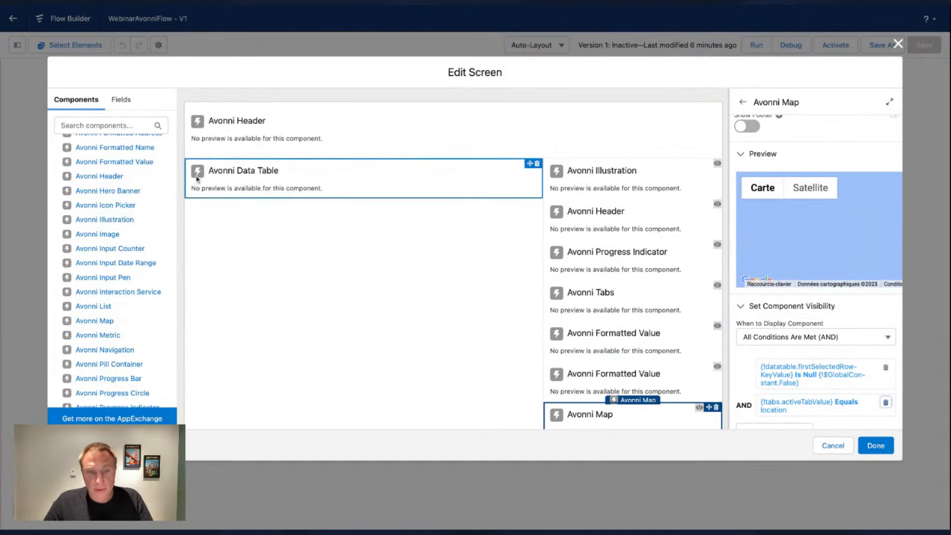
pyautogui.click(268, 125)
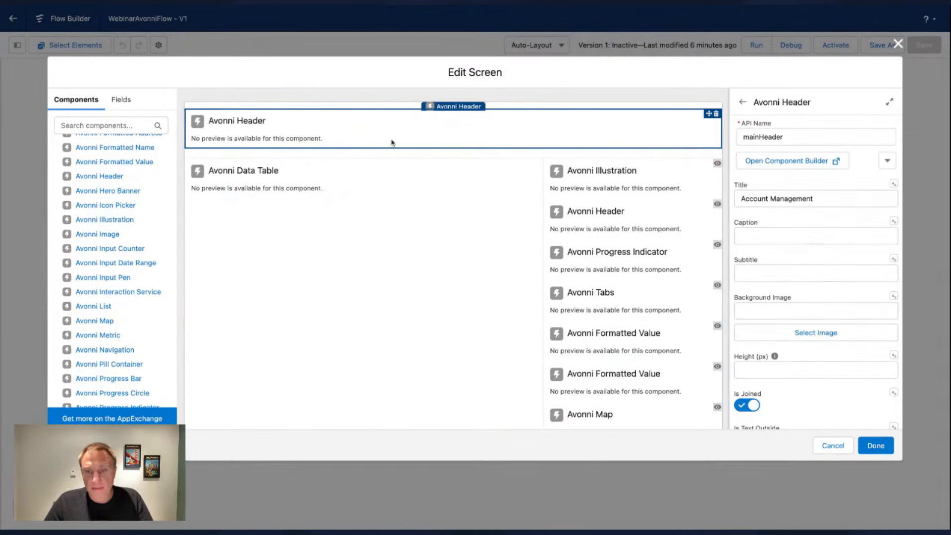
pyautogui.click(836, 198)
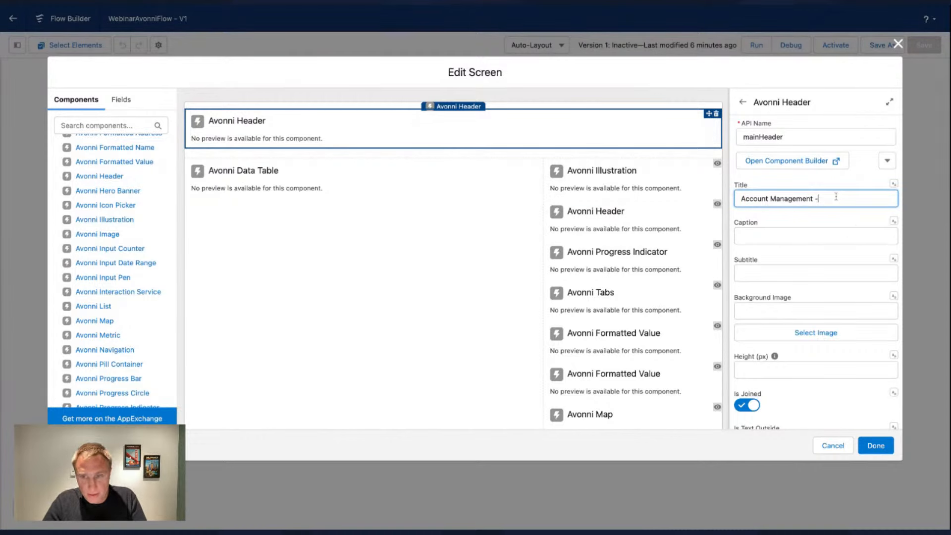
pyautogui.write('- Demo Live')
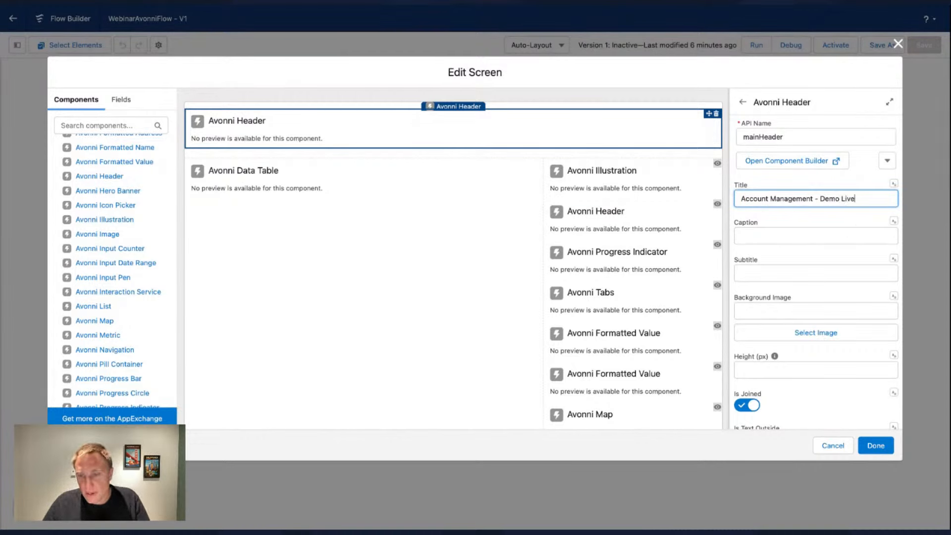
pyautogui.click(874, 445)
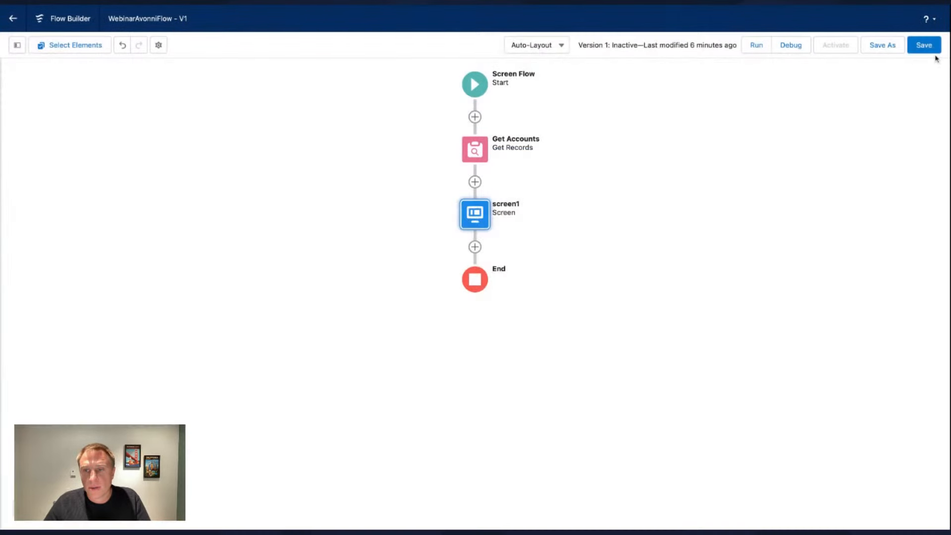
# - Save the WebinarAvonniFlow flow and run it
pyautogui.click(924, 46)
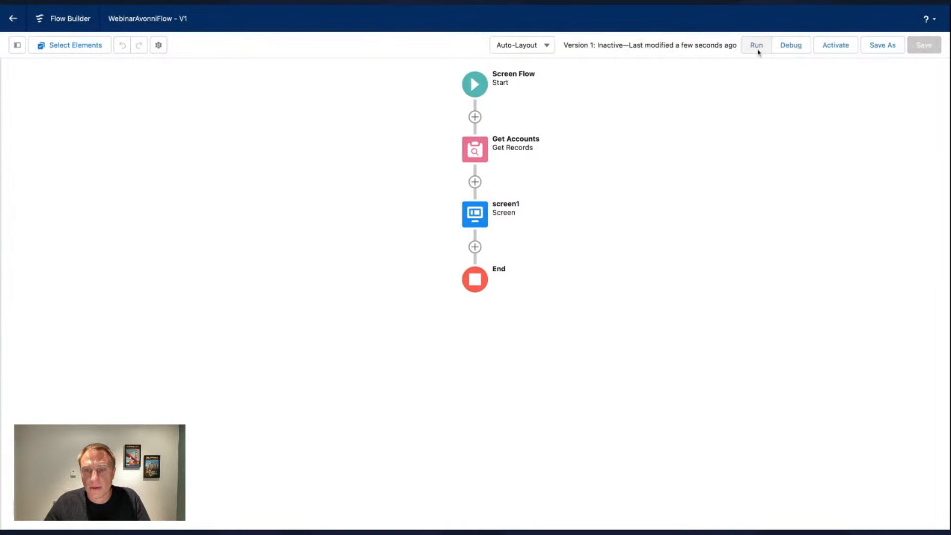
pyautogui.click(757, 51)
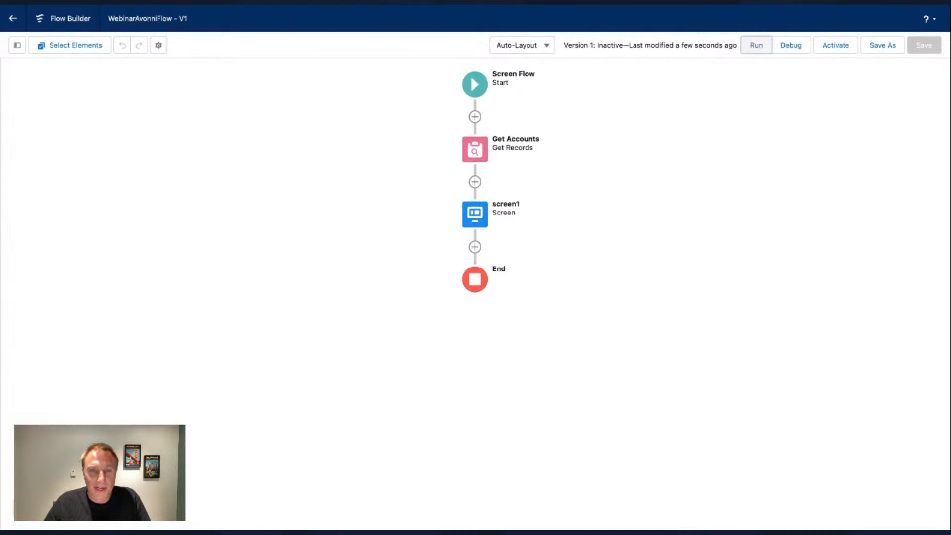
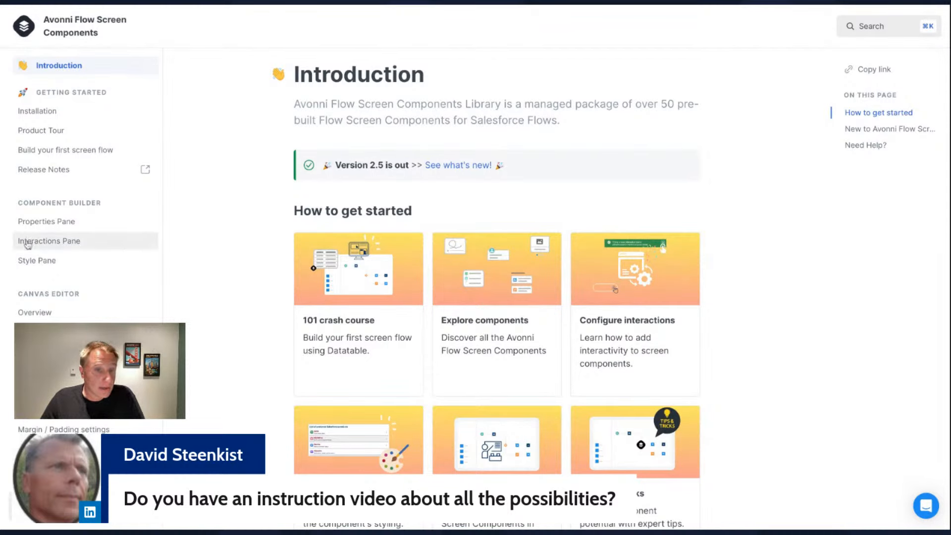
# - Open the "Build your first screen flow" guide in the documentation and review its final result and Create a Screen Flow step
pyautogui.scroll(-4, 82, 260)
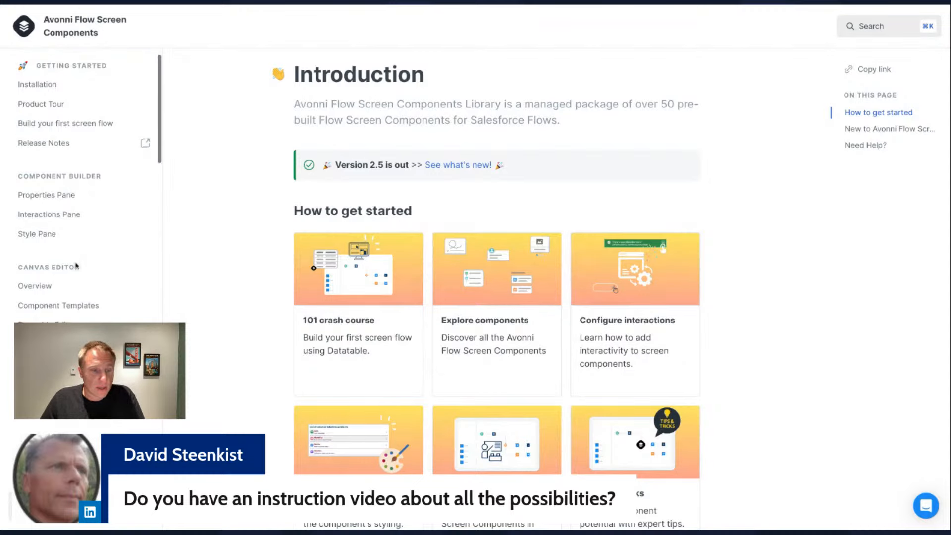
pyautogui.scroll(3, 76, 268)
pyautogui.scroll(-6, 76, 268)
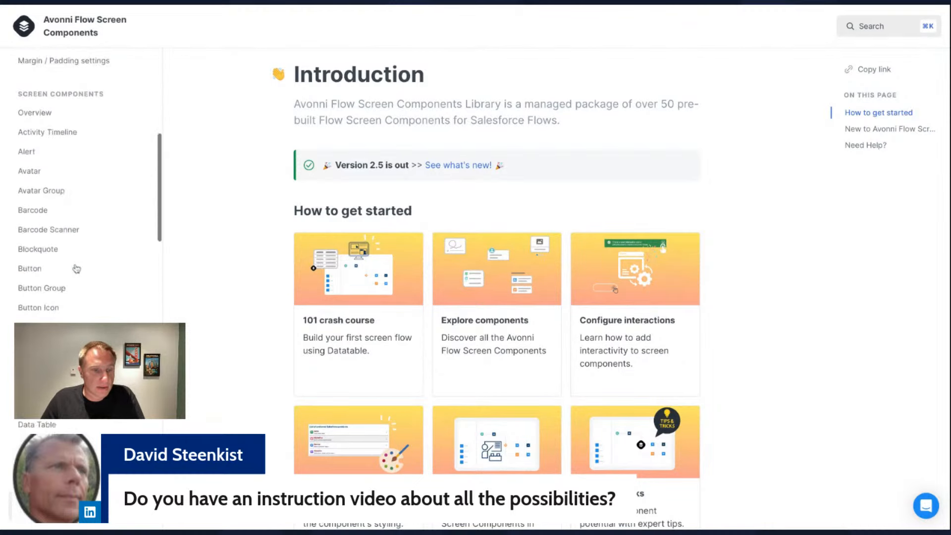
pyautogui.scroll(3, 76, 267)
pyautogui.scroll(4, 76, 268)
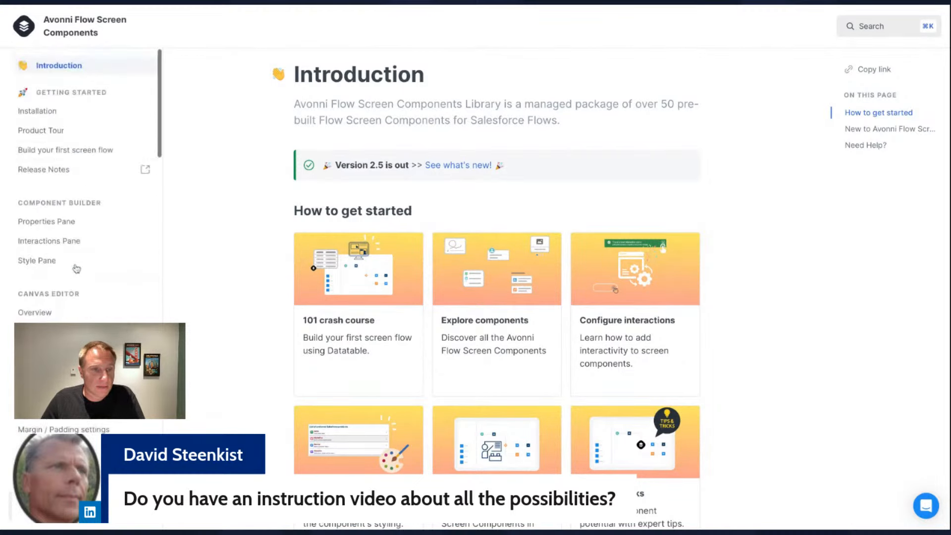
pyautogui.click(37, 151)
pyautogui.scroll(-5, 341, 310)
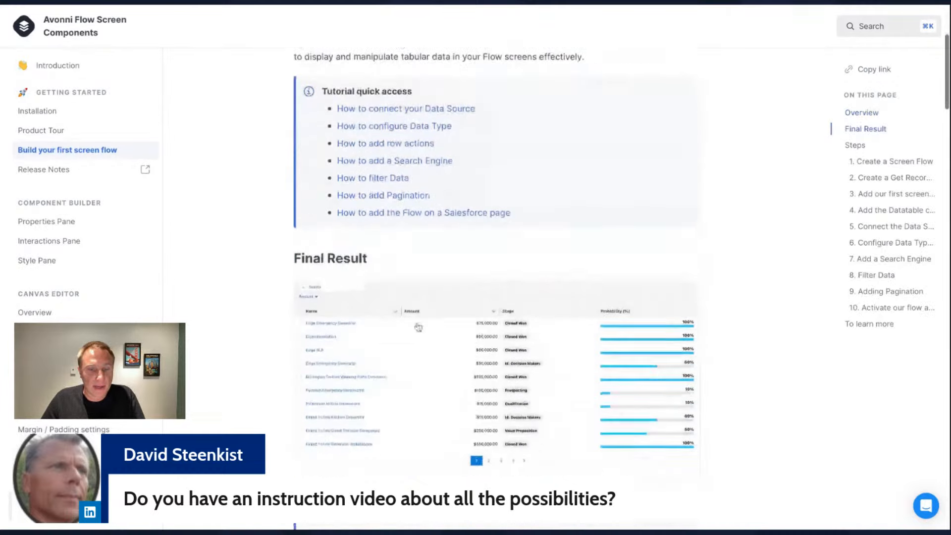
pyautogui.scroll(-7, 359, 352)
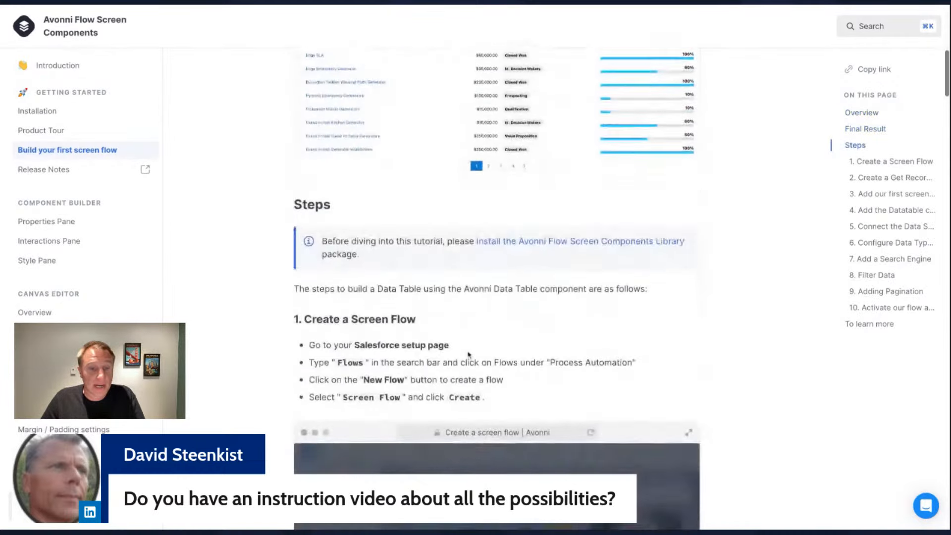
pyautogui.scroll(-2, 469, 354)
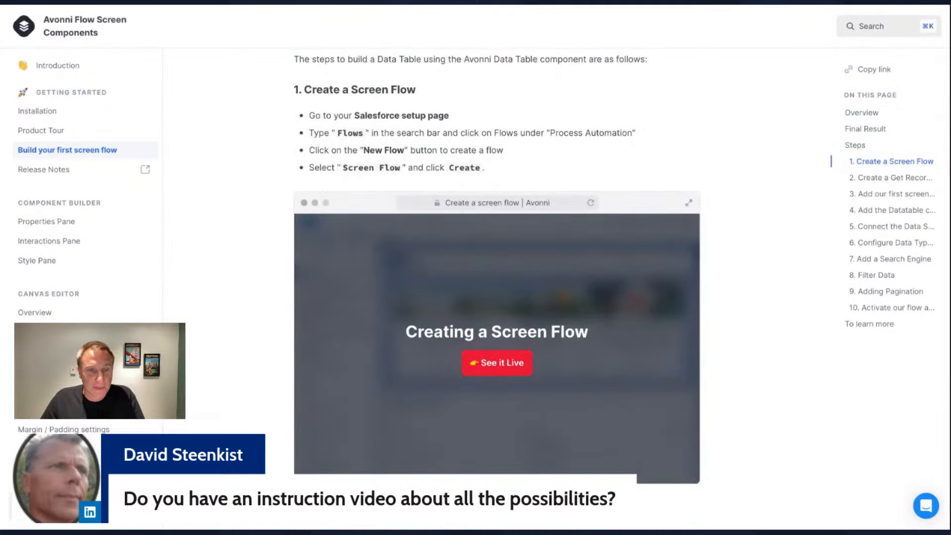
pyautogui.scroll(-3, 497, 297)
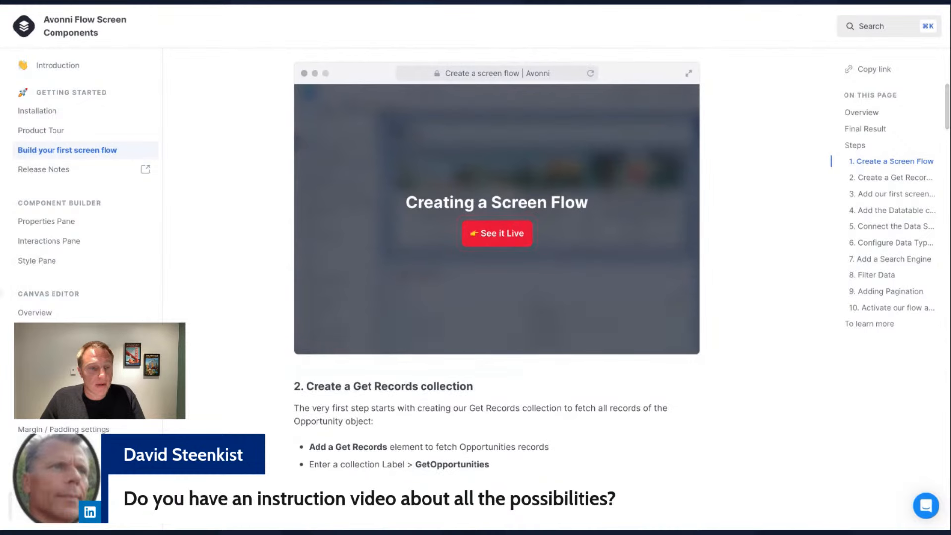
# - Open the Data Table component's documentation page and review its overview
pyautogui.scroll(-3, 62, 307)
pyautogui.scroll(-10, 62, 307)
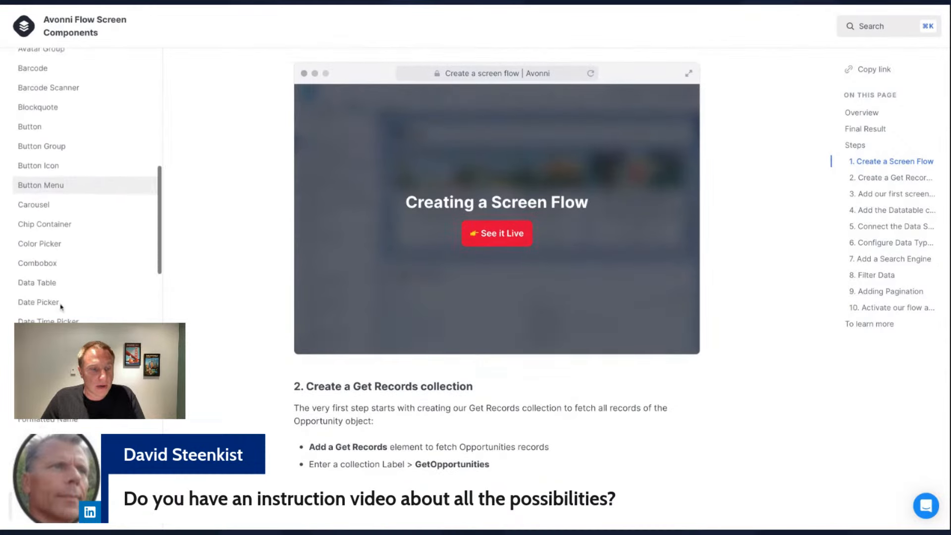
pyautogui.click(47, 194)
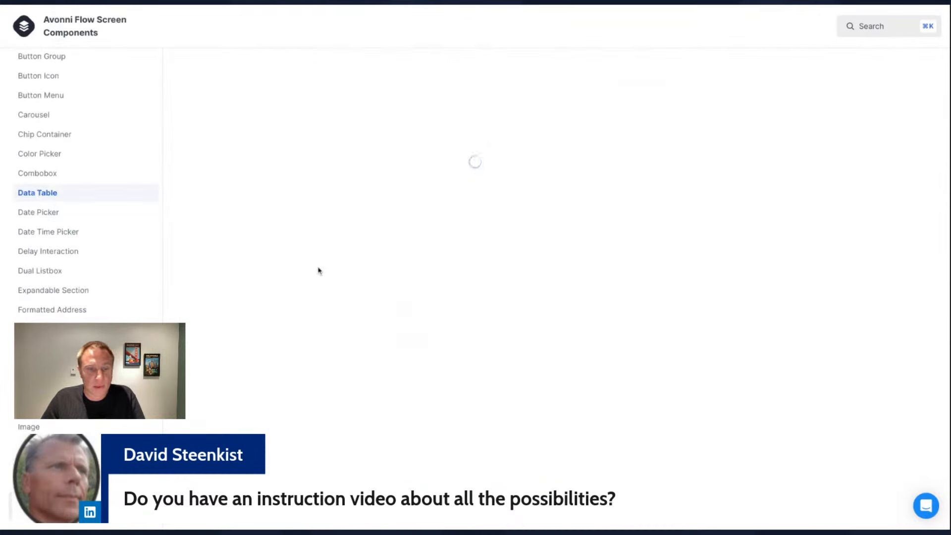
pyautogui.scroll(-5, 327, 290)
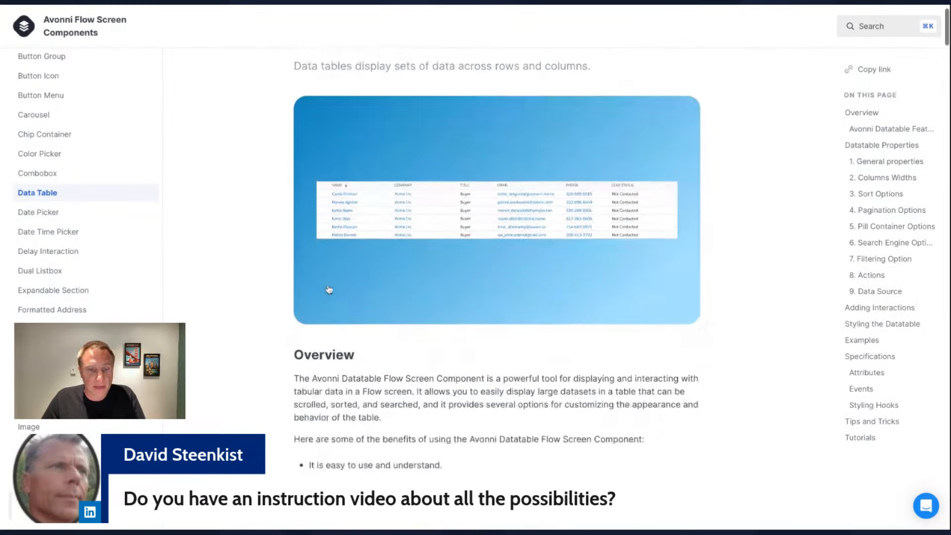
pyautogui.scroll(-3, 127, 247)
# - Open the By Component tutorials in the documentation and look through the list of component examples
pyautogui.scroll(-13, 127, 246)
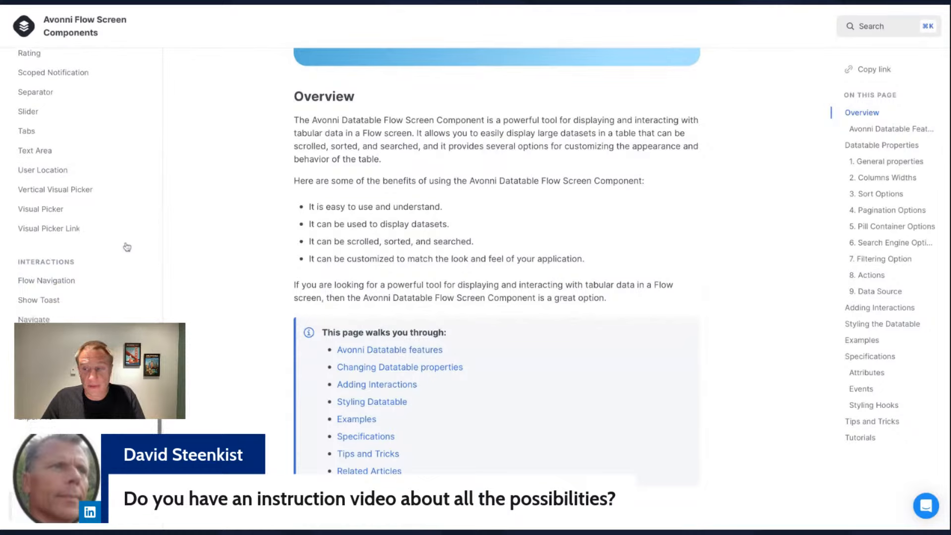
pyautogui.scroll(-4, 128, 245)
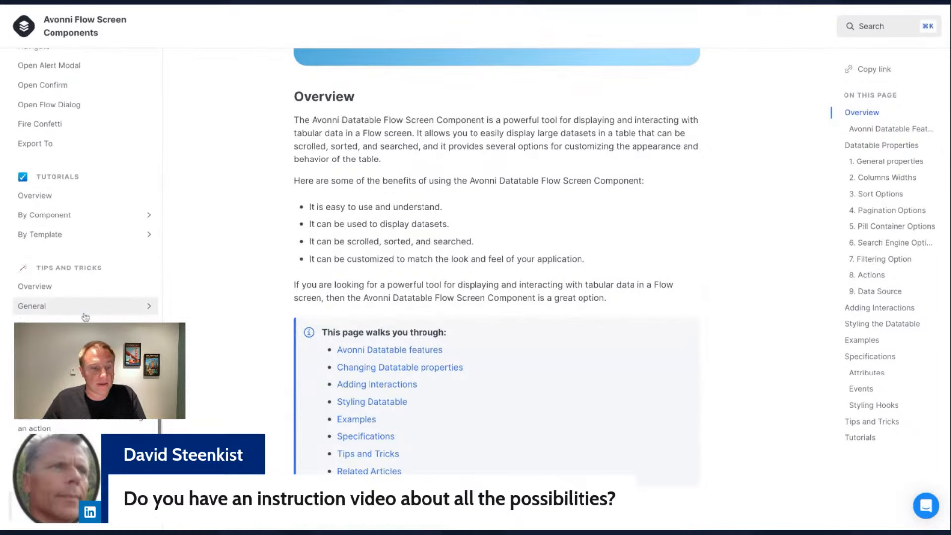
pyautogui.click(49, 215)
pyautogui.scroll(-3, 366, 171)
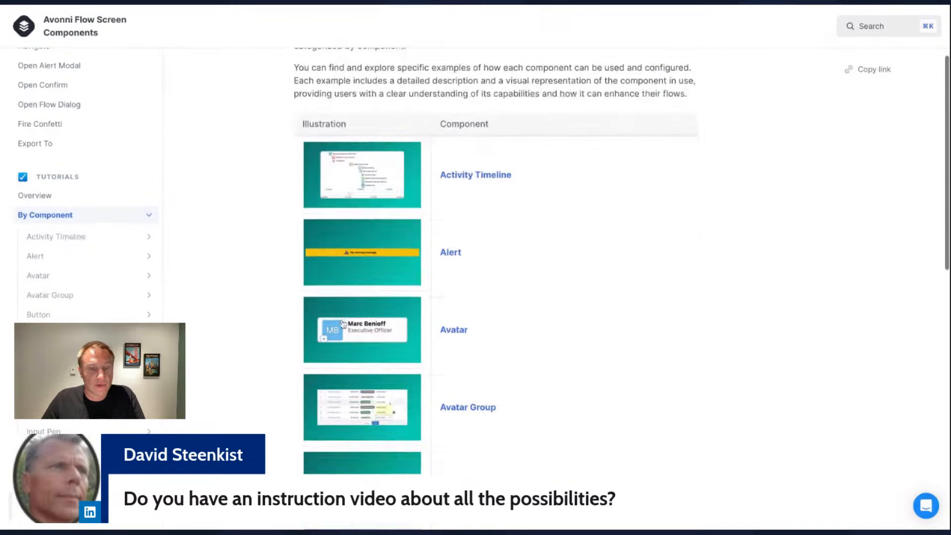
pyautogui.scroll(-2, 429, 336)
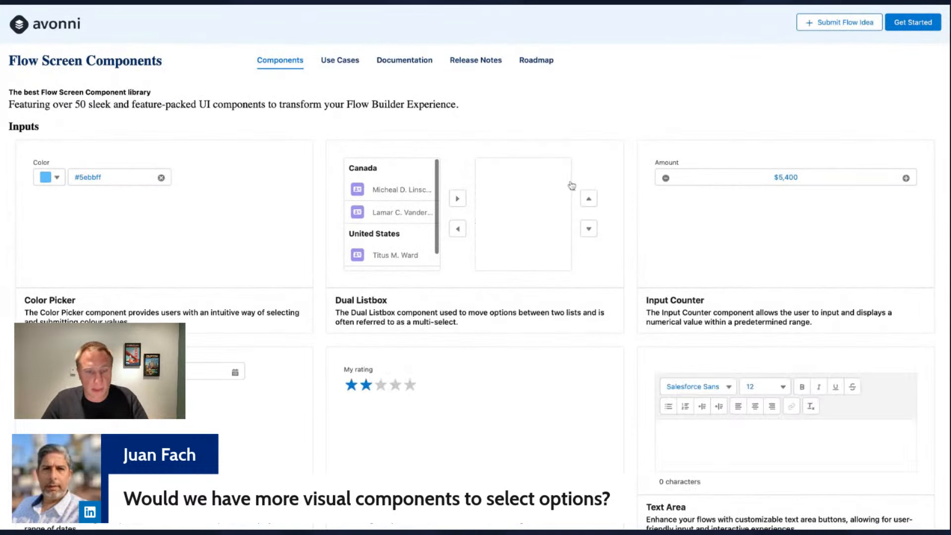
# - Examine the Flow Screen Components gallery for visual components that let users select options, including the Visual Pickers section
pyautogui.scroll(-1, 539, 187)
pyautogui.scroll(-4, 539, 187)
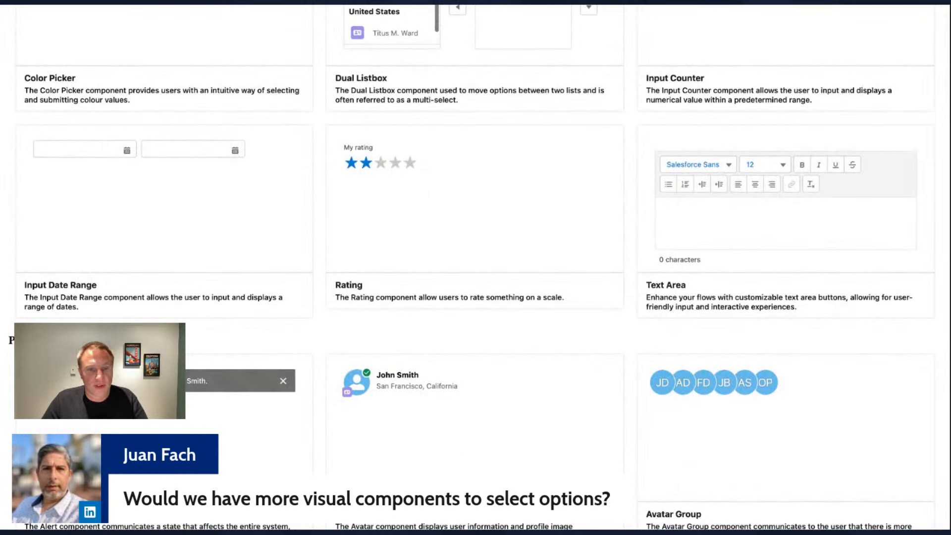
pyautogui.scroll(-4, 473, 276)
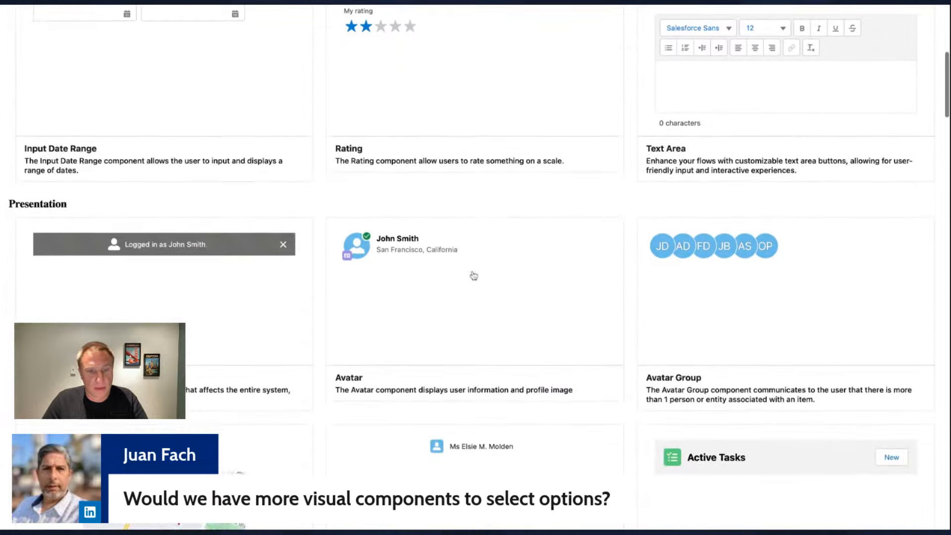
pyautogui.scroll(-15, 473, 276)
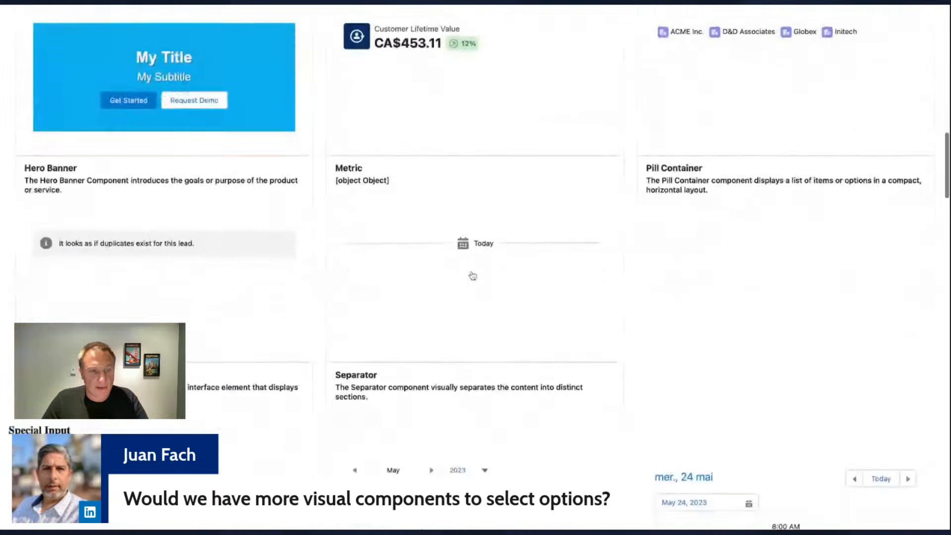
pyautogui.scroll(-13, 472, 276)
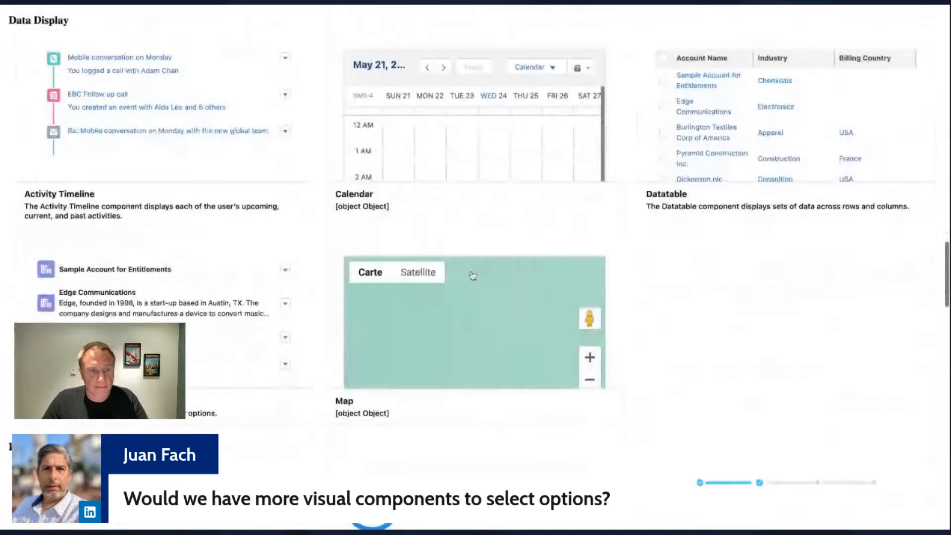
pyautogui.scroll(-10, 472, 276)
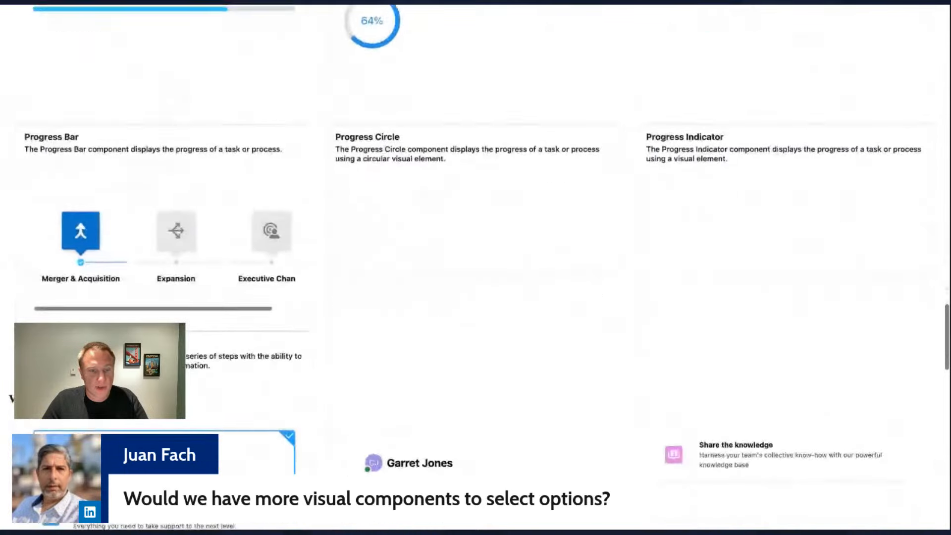
pyautogui.scroll(-6, 484, 267)
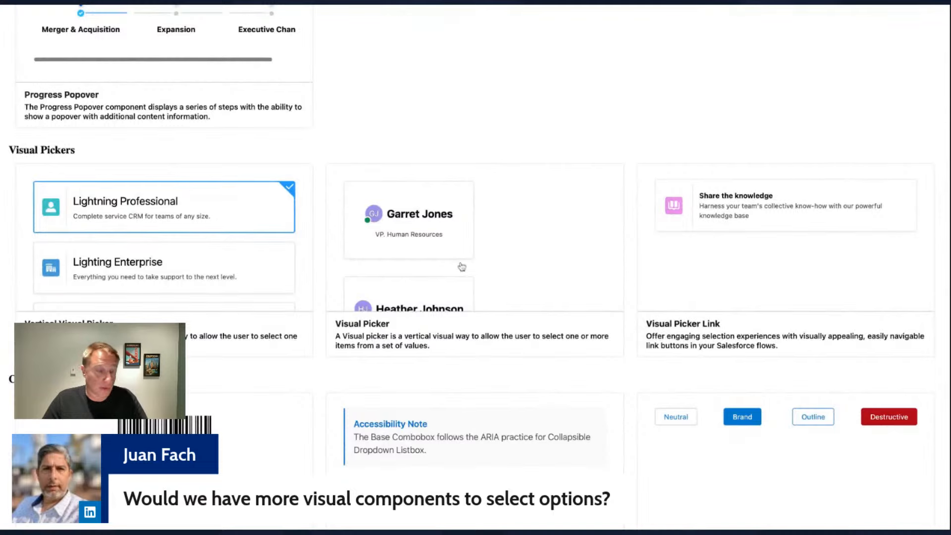
pyautogui.scroll(3, 462, 267)
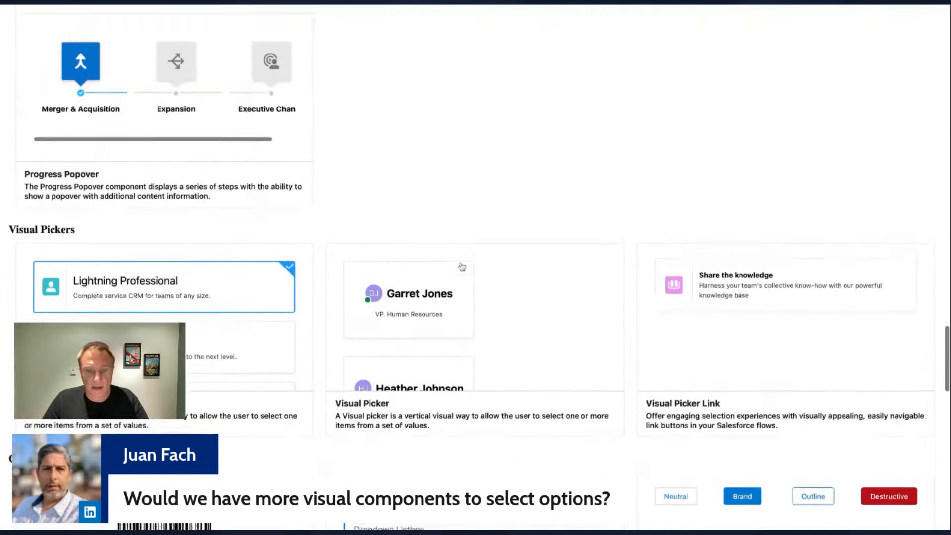
pyautogui.scroll(10, 475, 267)
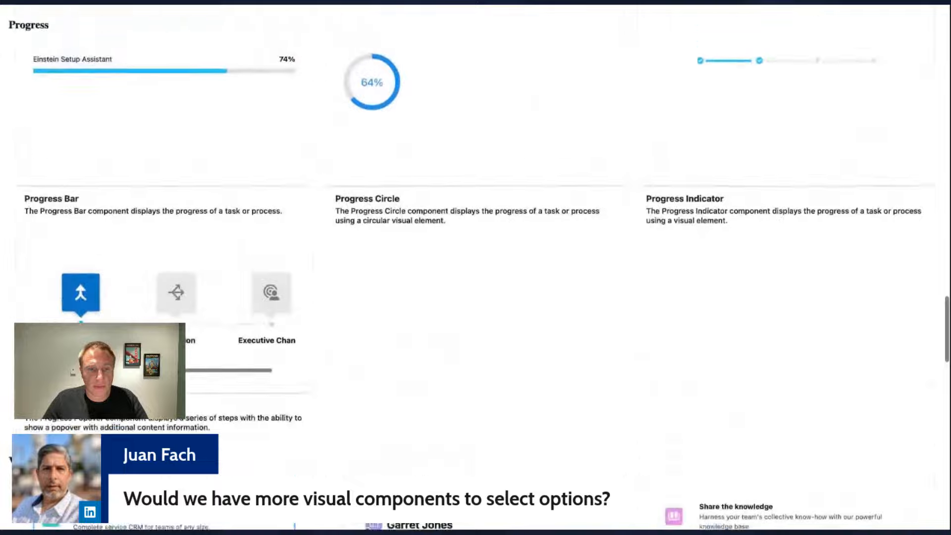
pyautogui.scroll(15, 476, 267)
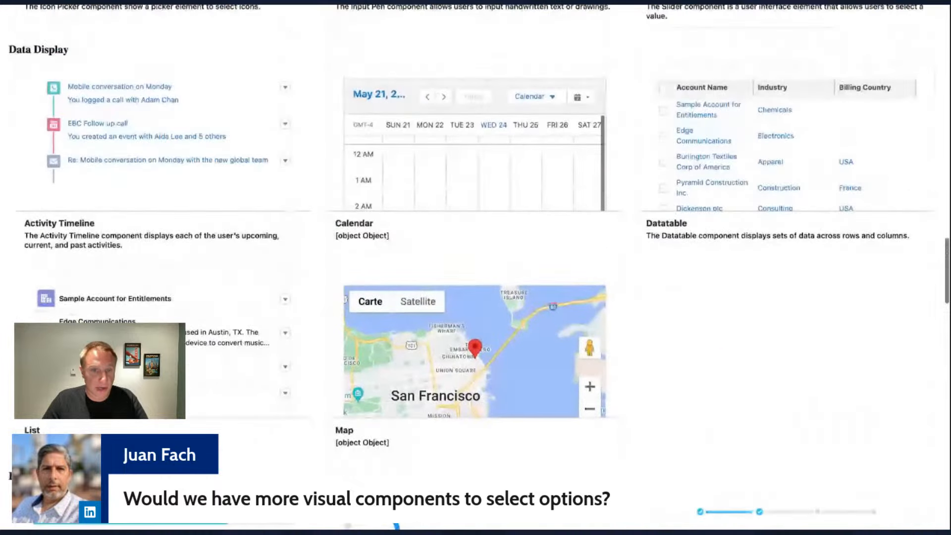
pyautogui.scroll(15, 439, 255)
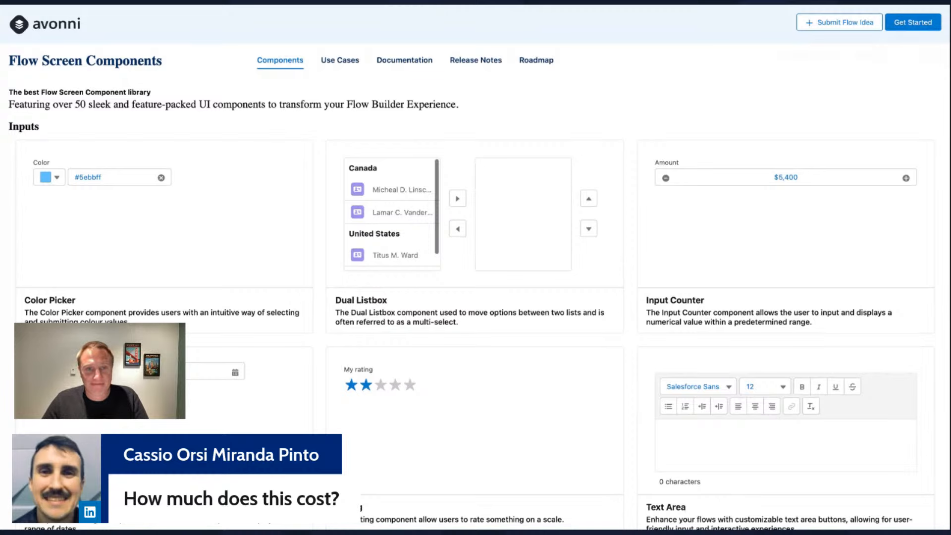
# - Switch to the Avonni Pricing page and compare the Free, Essentials and Professional plans for the Flow Components Library, down to the pricing FAQ
pyautogui.hotkey('ctrl', 'Tab')
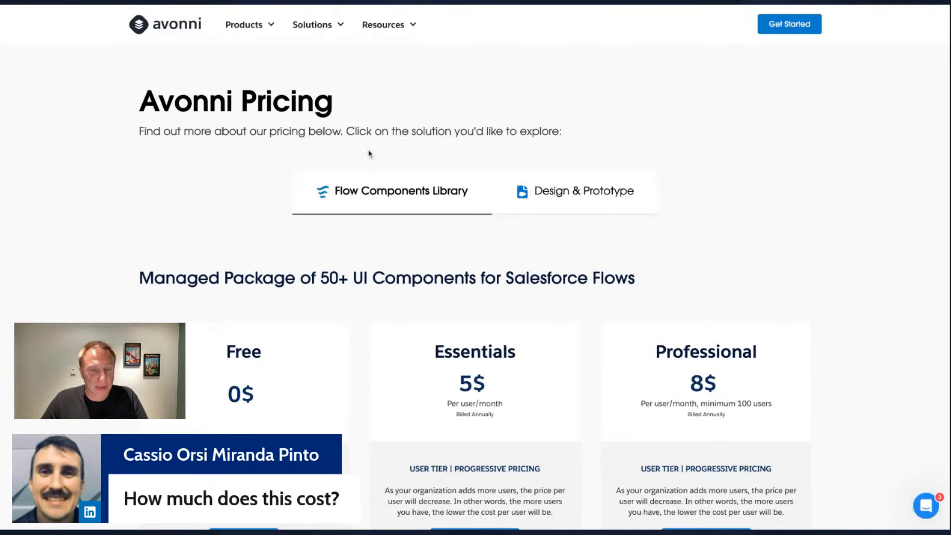
pyautogui.scroll(-2, 368, 154)
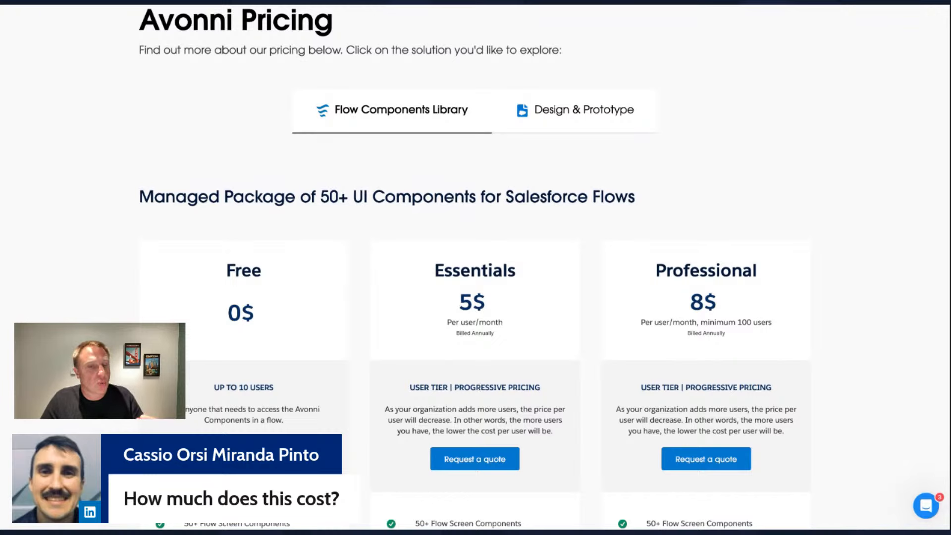
pyautogui.scroll(-1, 475, 267)
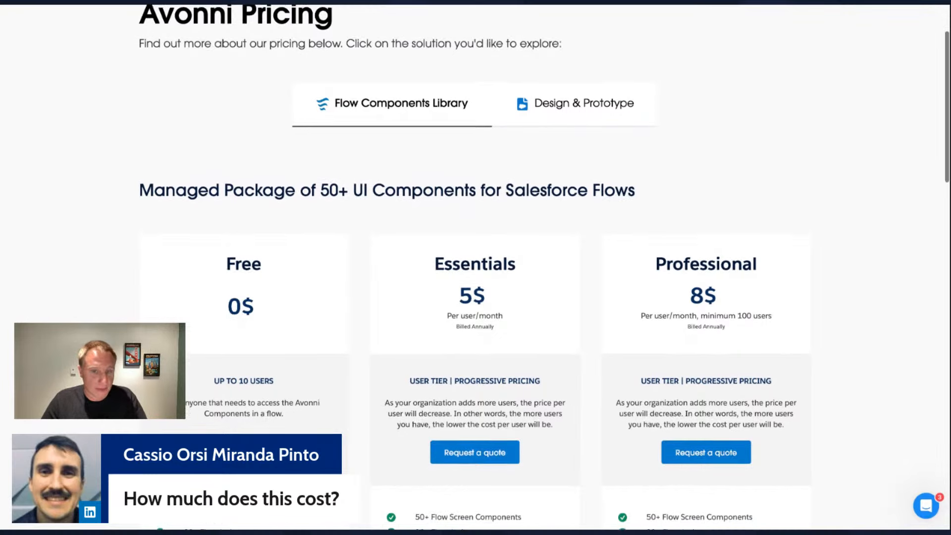
pyautogui.scroll(-1, 422, 174)
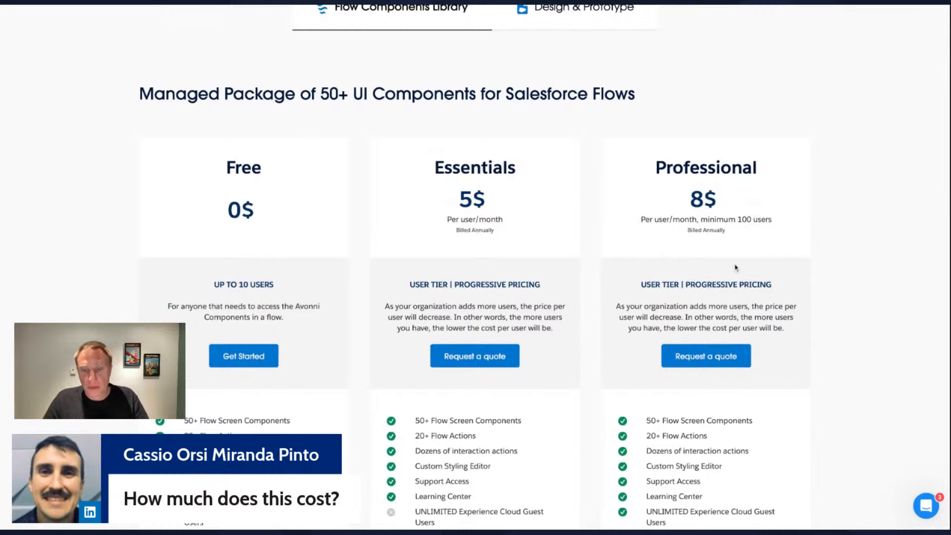
pyautogui.scroll(-2, 748, 269)
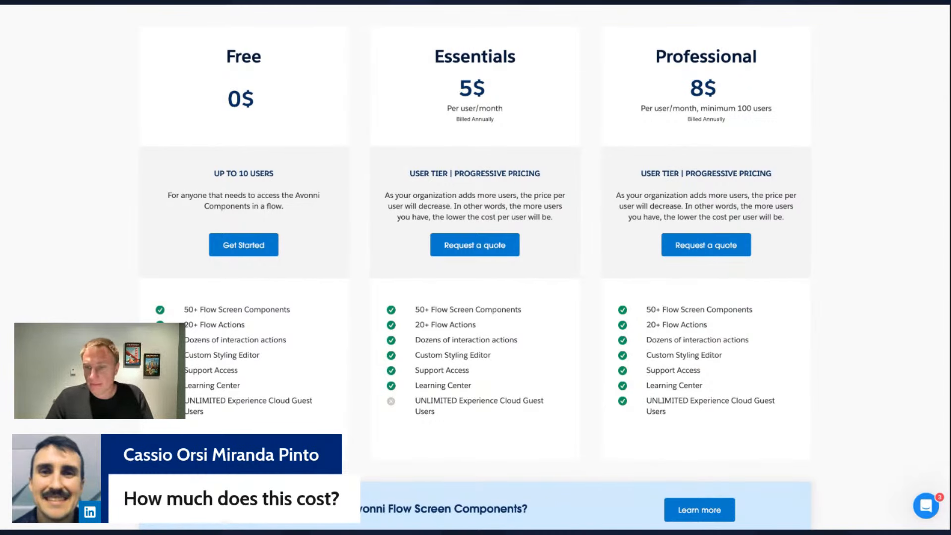
pyautogui.scroll(1, 329, 182)
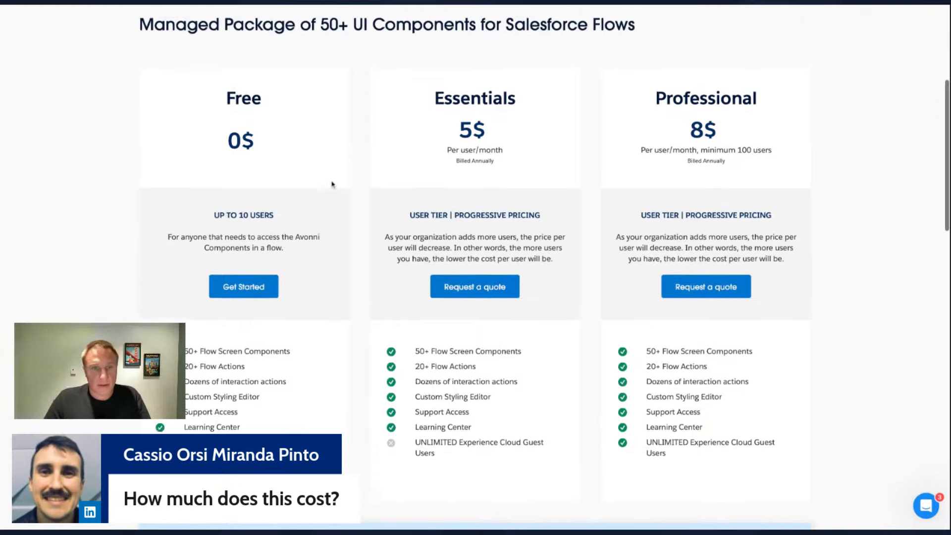
pyautogui.scroll(2, 332, 184)
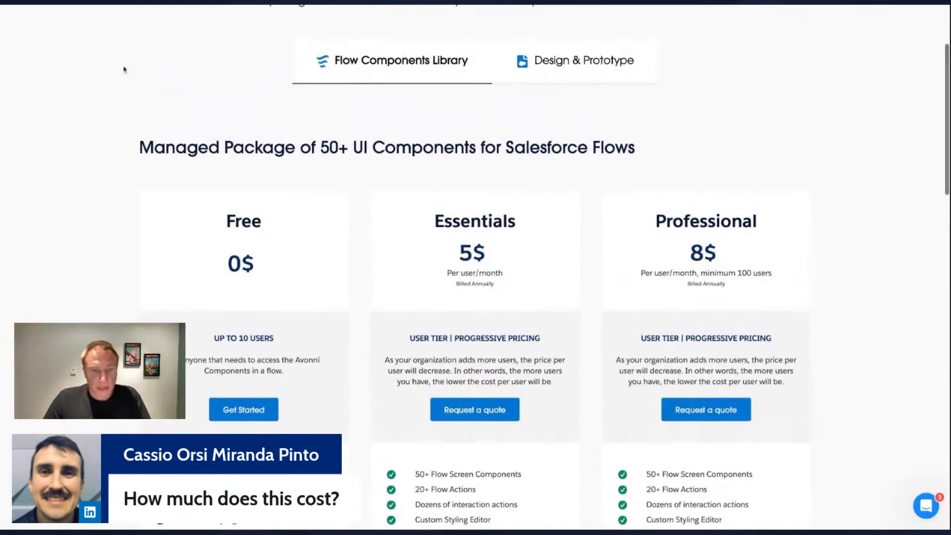
pyautogui.scroll(-1, 458, 182)
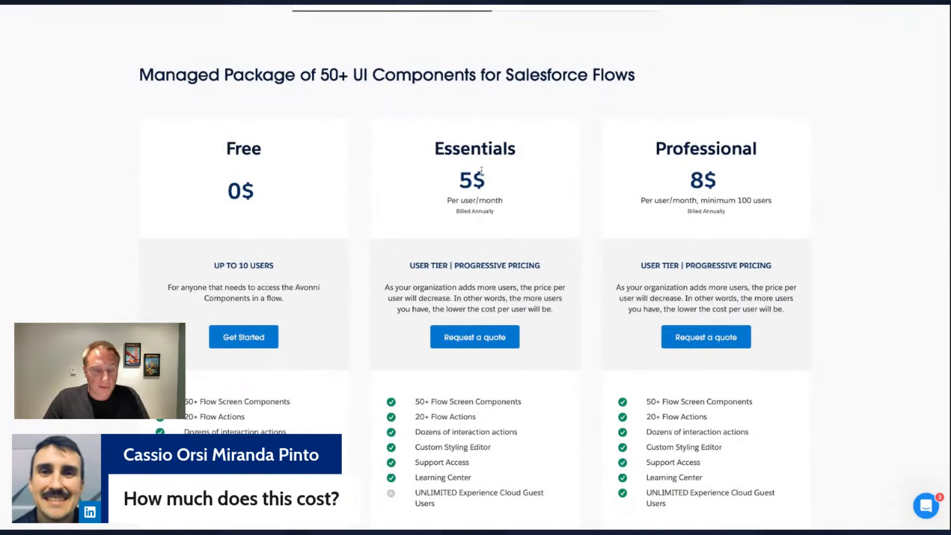
pyautogui.scroll(-2, 478, 170)
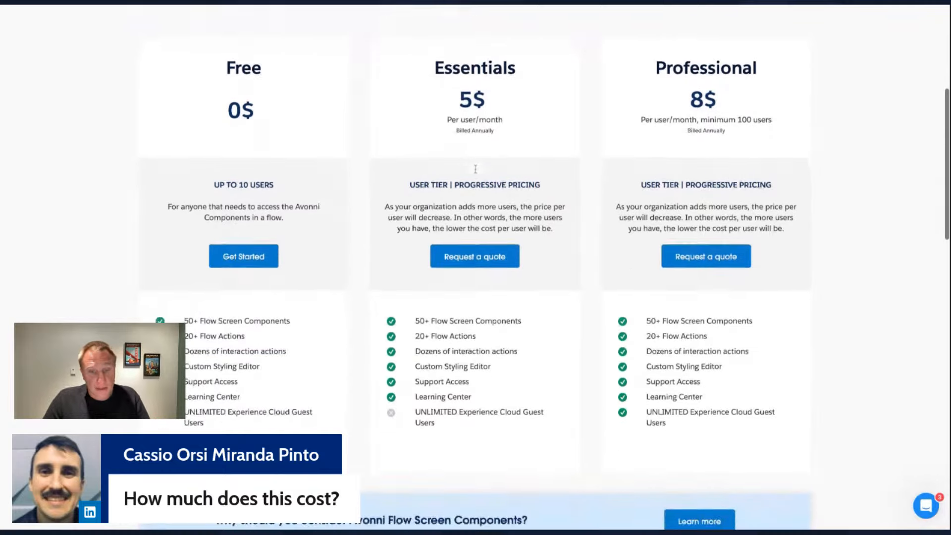
pyautogui.scroll(-3, 474, 168)
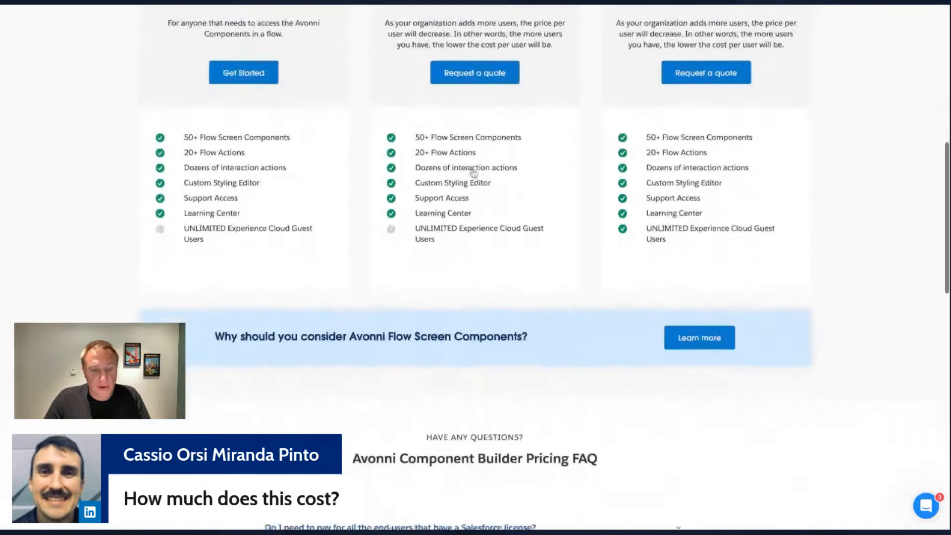
pyautogui.scroll(-1, 471, 173)
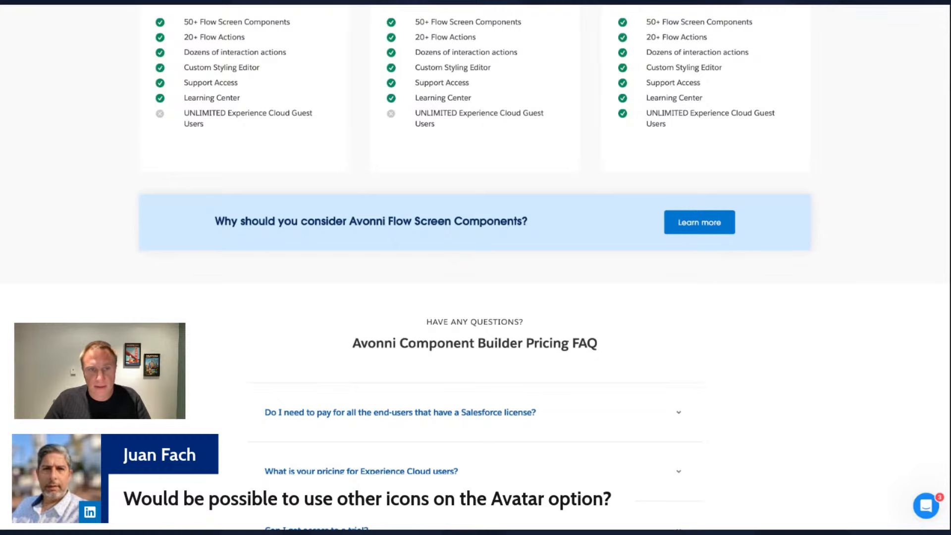
# - Switch to Flow Builder, open the Avonni Avatar in the Component Builder, and check the input modes available for its Image Source
pyautogui.hotkey('ctrl', 'Tab')
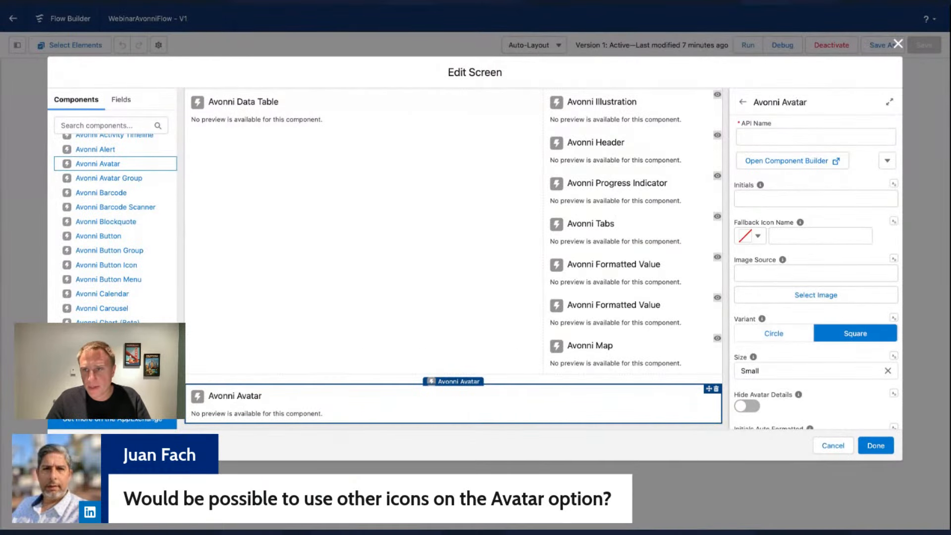
pyautogui.click(774, 157)
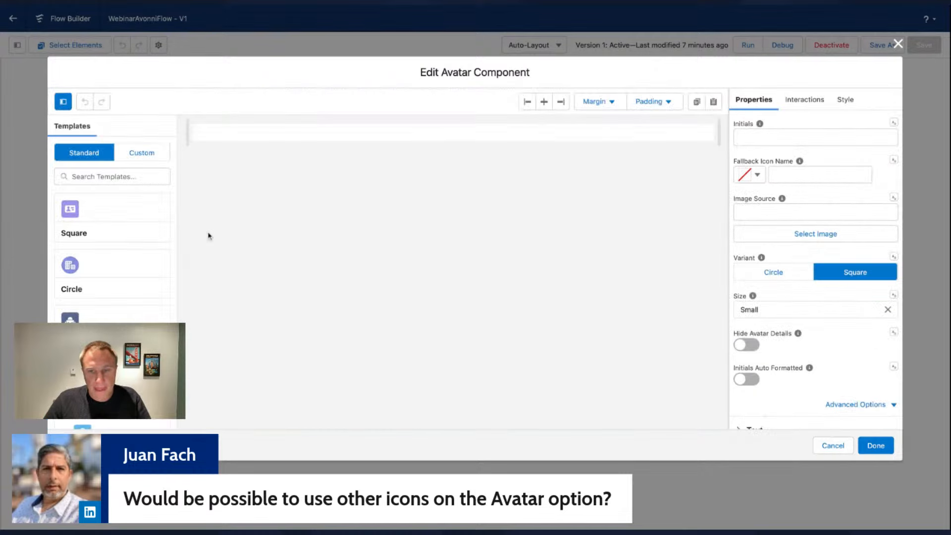
pyautogui.moveTo(728, 200); pyautogui.dragTo(765, 200)
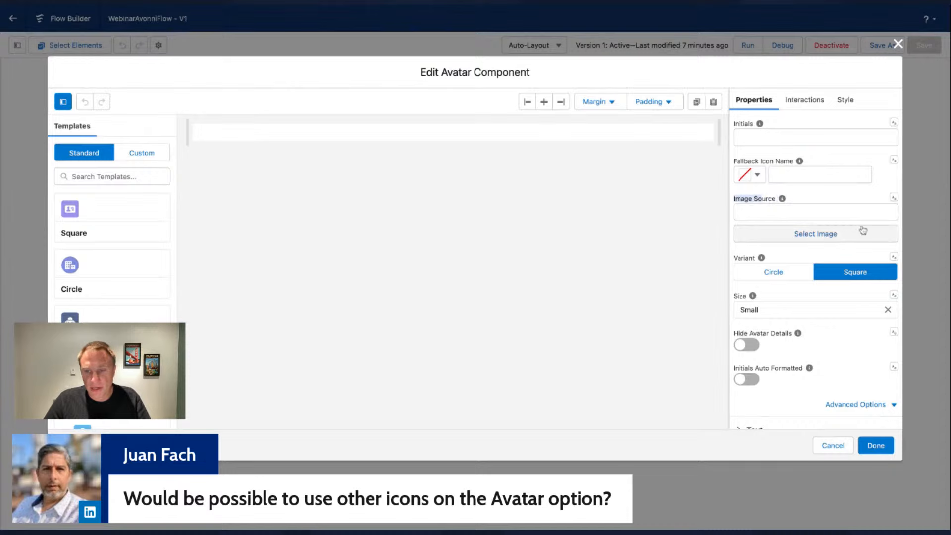
pyautogui.click(893, 198)
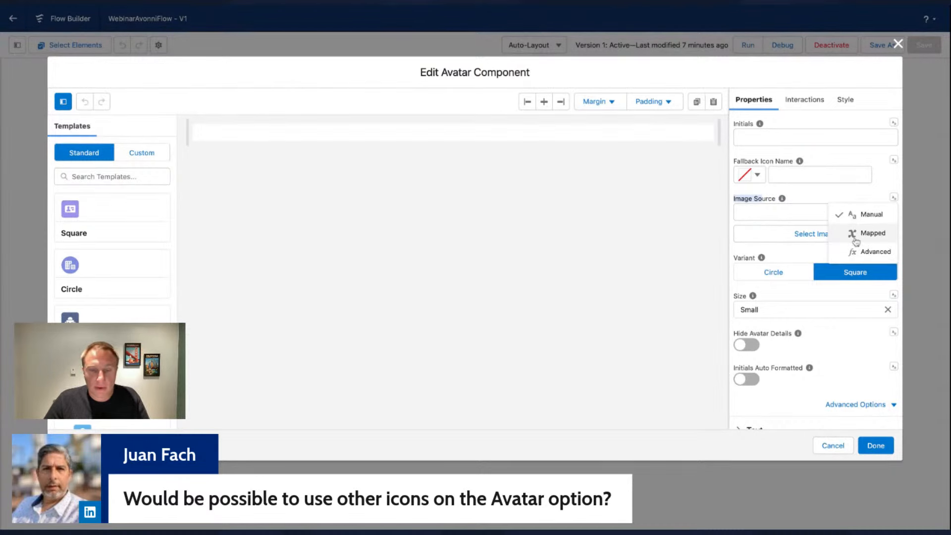
pyautogui.click(855, 197)
# - Review the Avatar component's remaining property sections and its standard templates for icon and image options
pyautogui.scroll(-3, 785, 312)
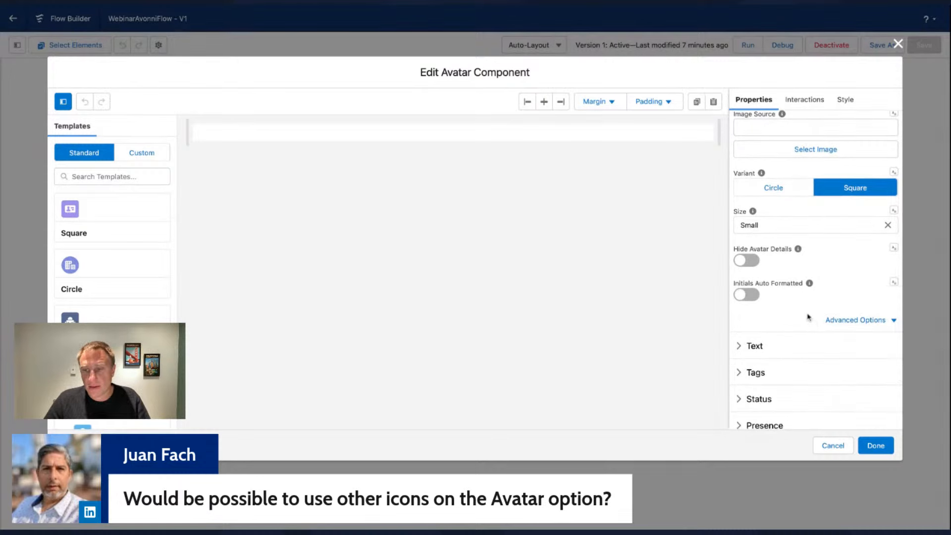
pyautogui.scroll(-2, 777, 318)
pyautogui.scroll(2, 779, 322)
pyautogui.scroll(-2, 778, 322)
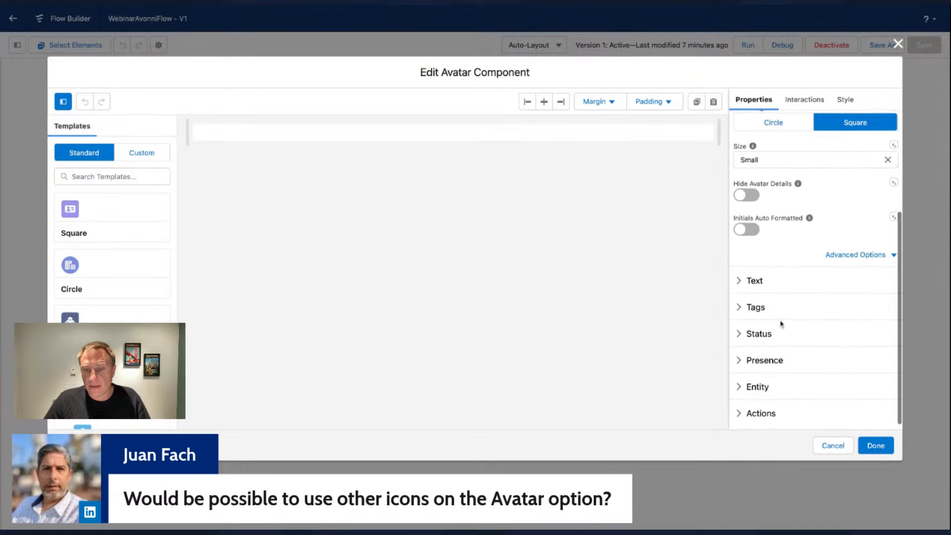
pyautogui.scroll(4, 780, 323)
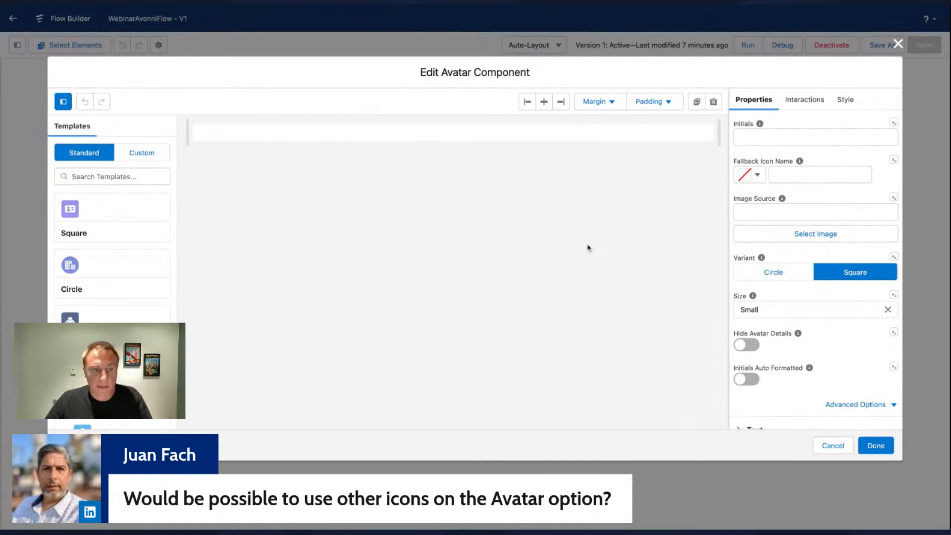
pyautogui.scroll(-6, 148, 270)
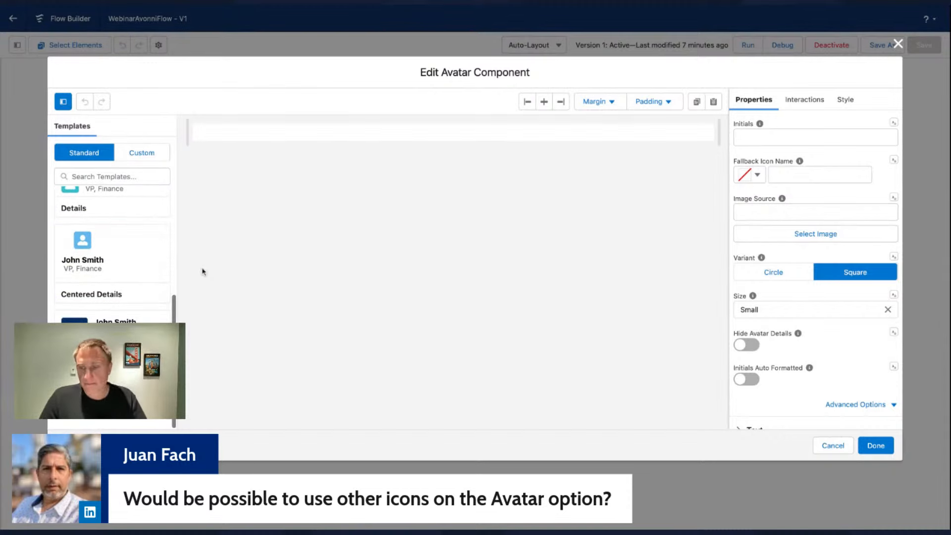